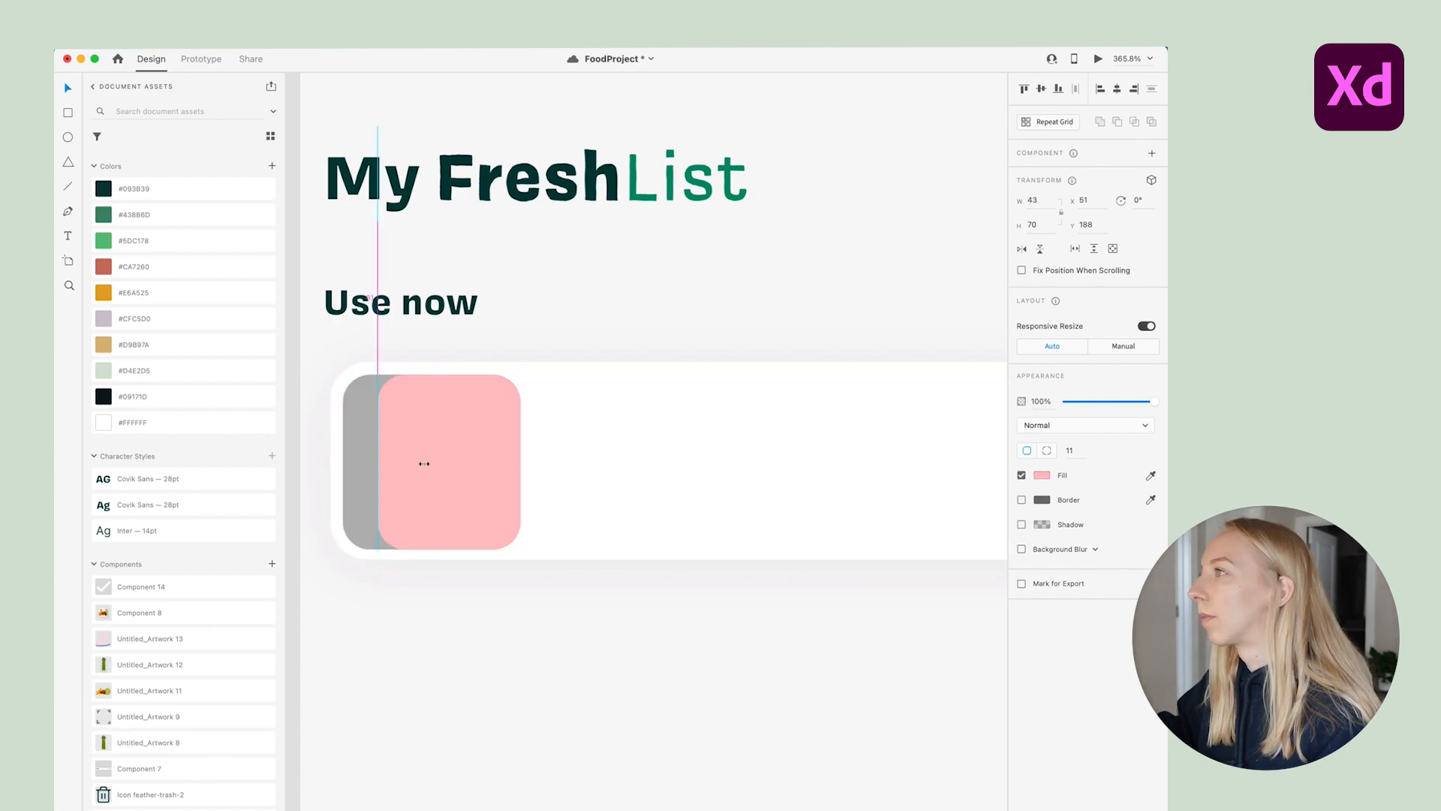
Narrow the green status strip and set the card texts to 'Status' and 'When should the user eat this by?'
{"action": "left_click_drag", "start_coordinate": [478, 461], "coordinate": [489, 462]}
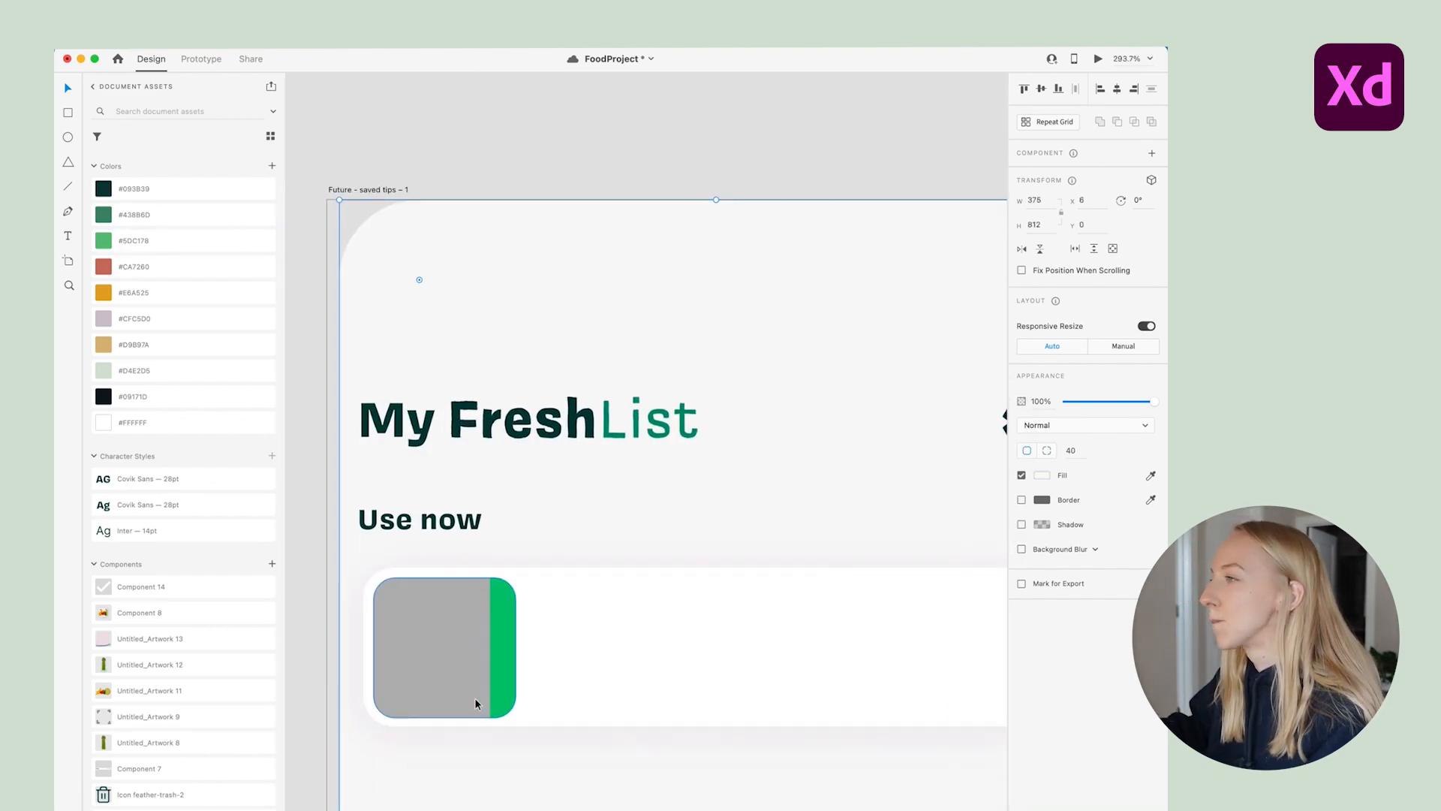
{"action": "type", "text": "Status"}
{"action": "double_click", "coordinate": [675, 448]}
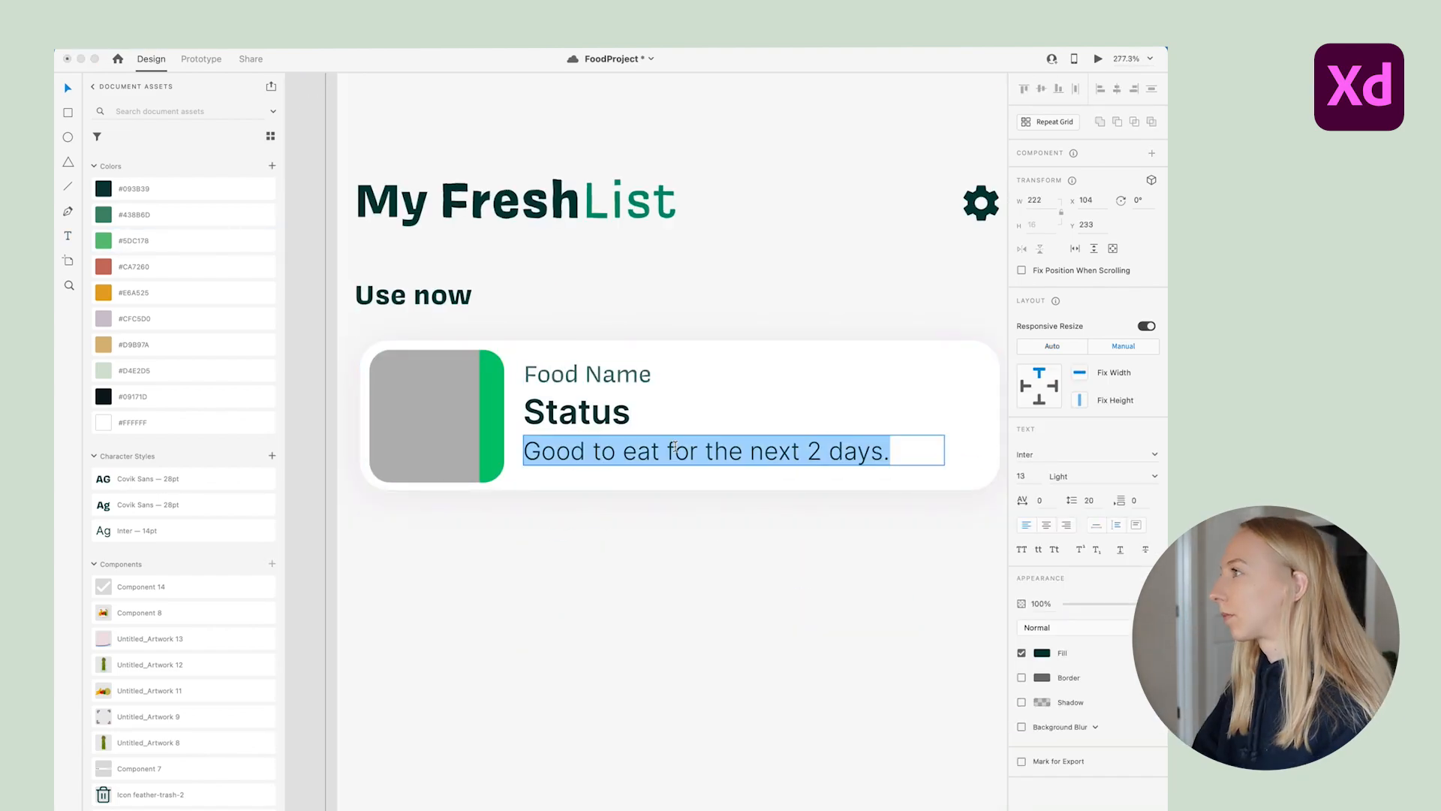
{"action": "type", "text": "When should the user eat this by?"}
{"action": "key", "text": "Escape"}
Nudge the card's description and text layers slightly down
{"action": "scroll", "coordinate": [515, 504], "scroll_direction": "down", "scroll_amount": 3}
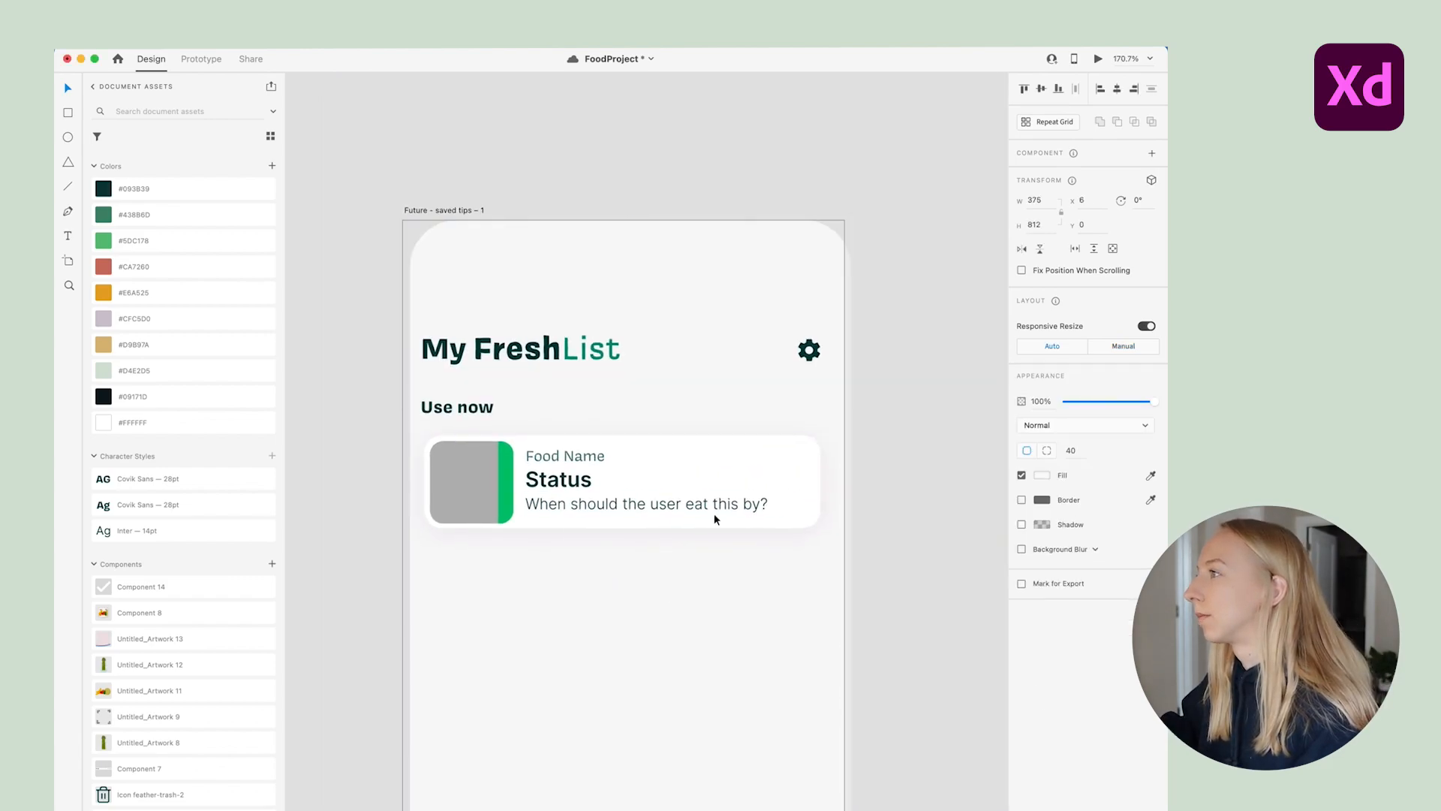
{"action": "left_click", "coordinate": [515, 505], "text": "shift"}
{"action": "left_click_drag", "start_coordinate": [515, 504], "coordinate": [515, 508]}
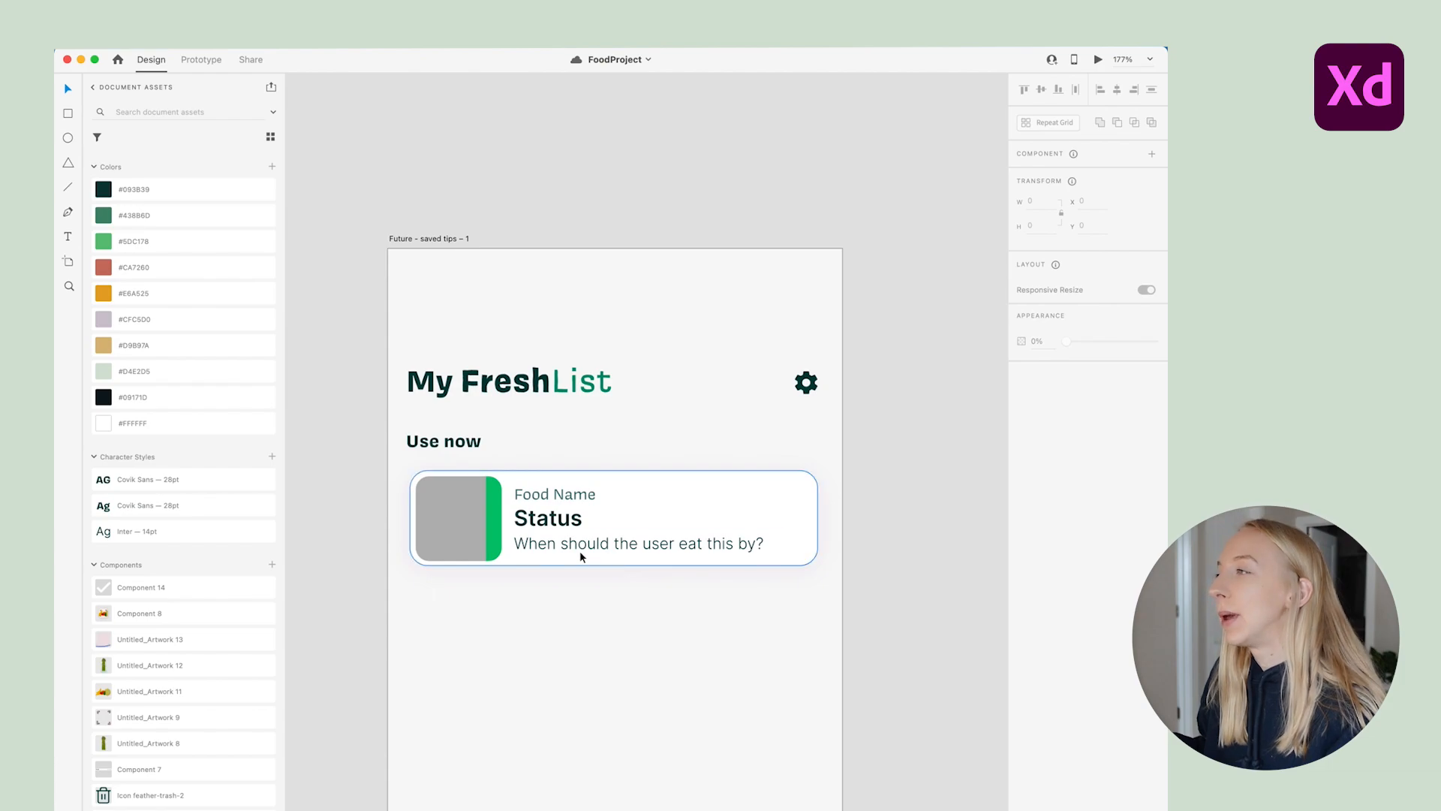
{"action": "scroll", "coordinate": [552, 546], "scroll_direction": "up", "scroll_amount": 2}
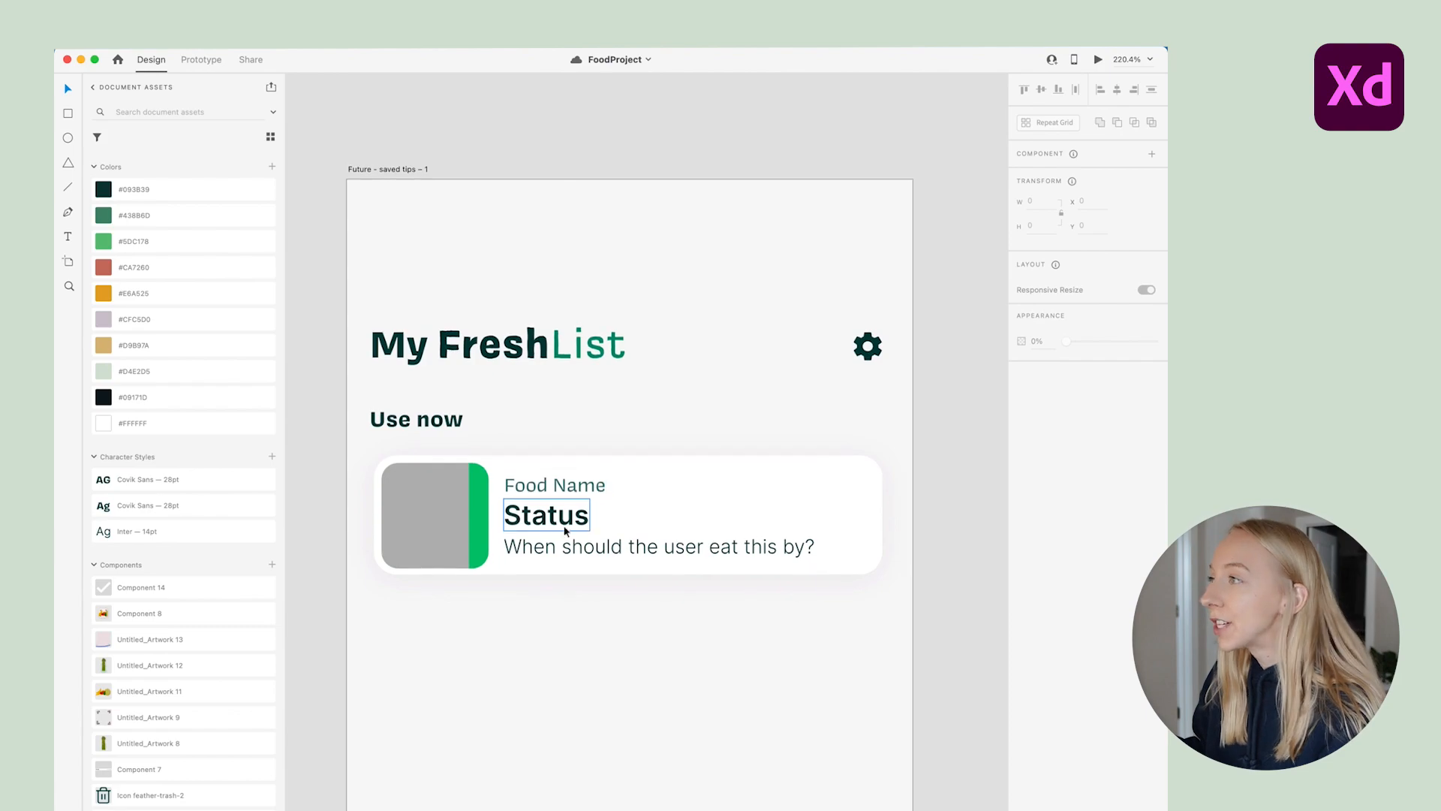
Select all the card's layers, group them with Cmd+G, and make the group a component
{"action": "left_click", "coordinate": [434, 518]}
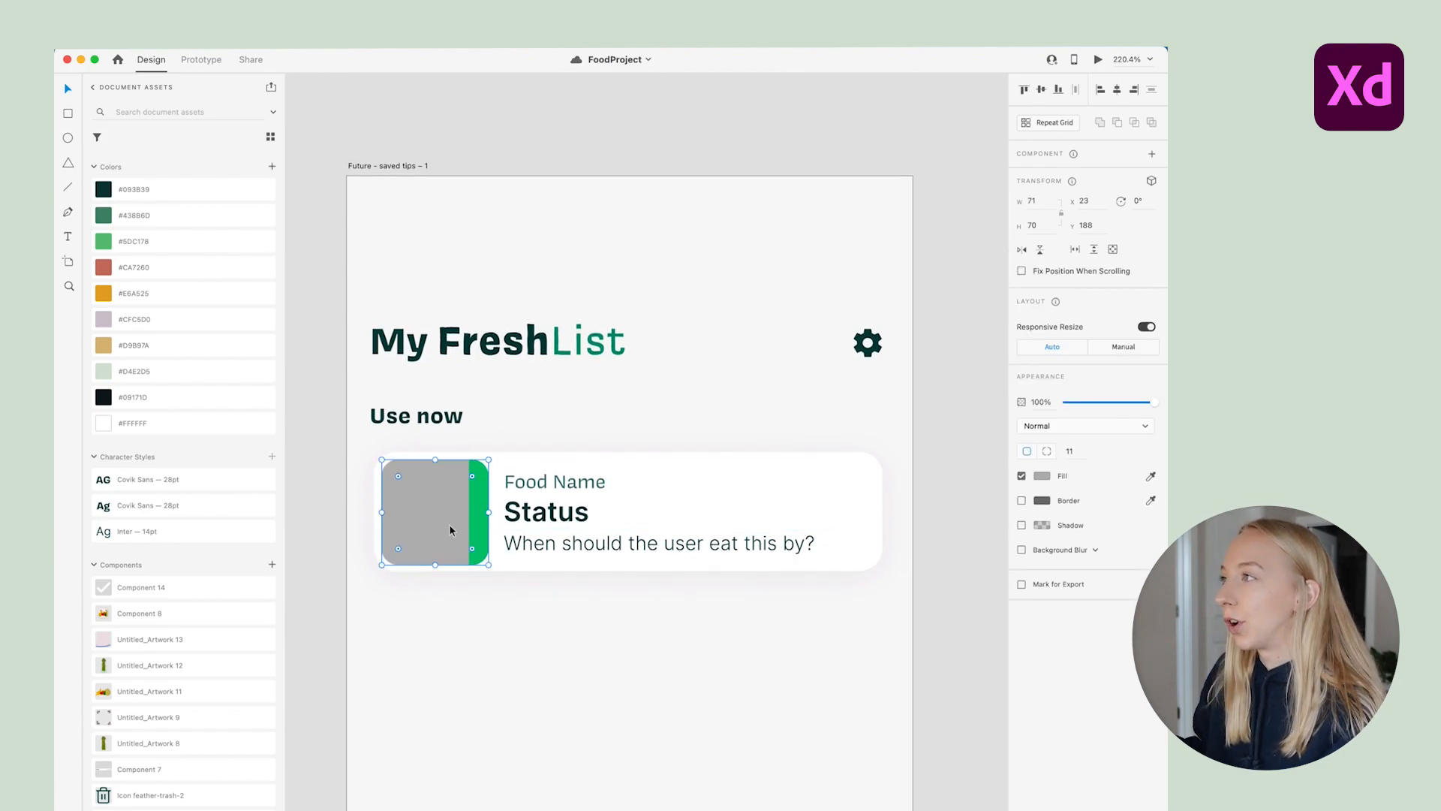
{"action": "left_click", "coordinate": [496, 598]}
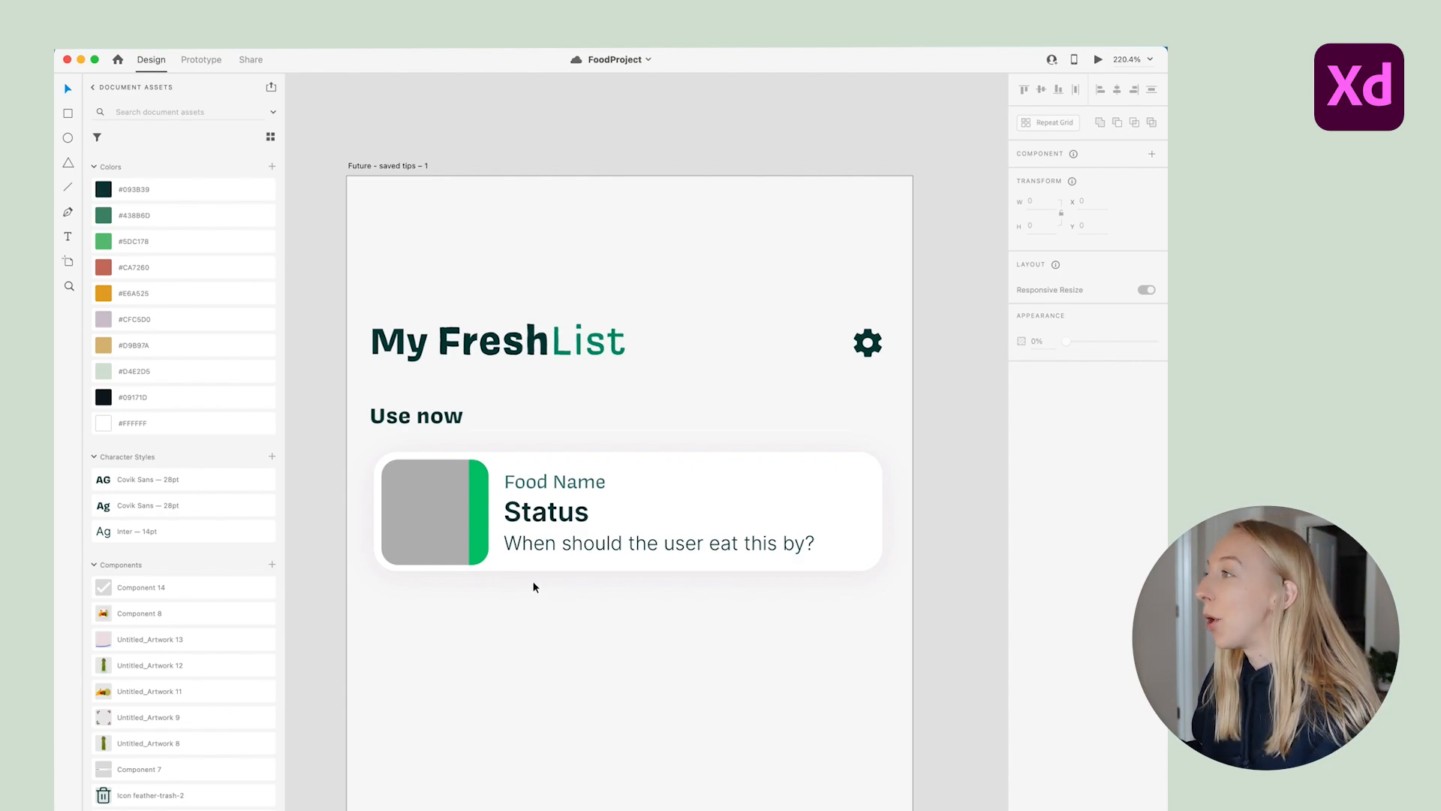
{"action": "left_click_drag", "start_coordinate": [373, 443], "coordinate": [889, 598]}
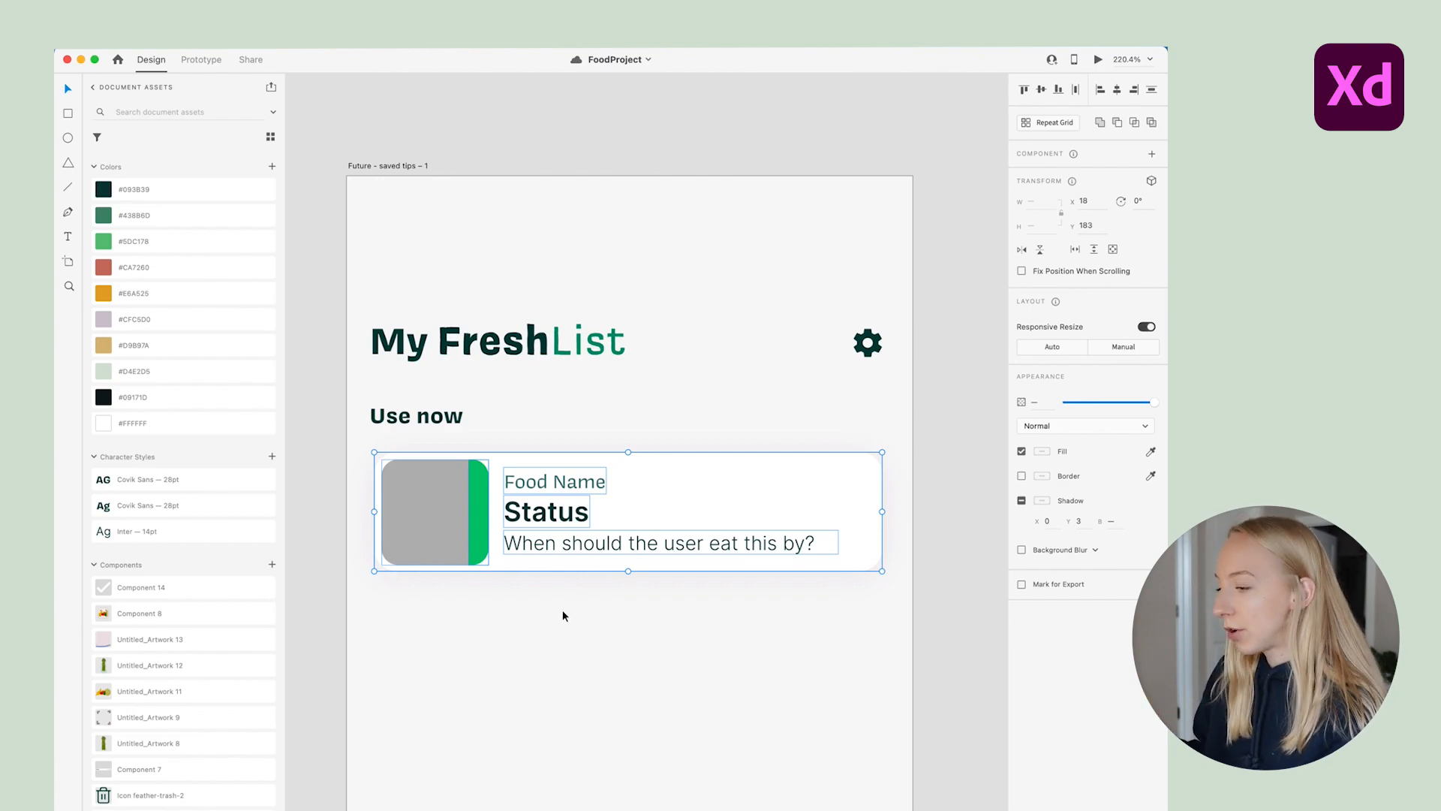
{"action": "key", "text": "super+g"}
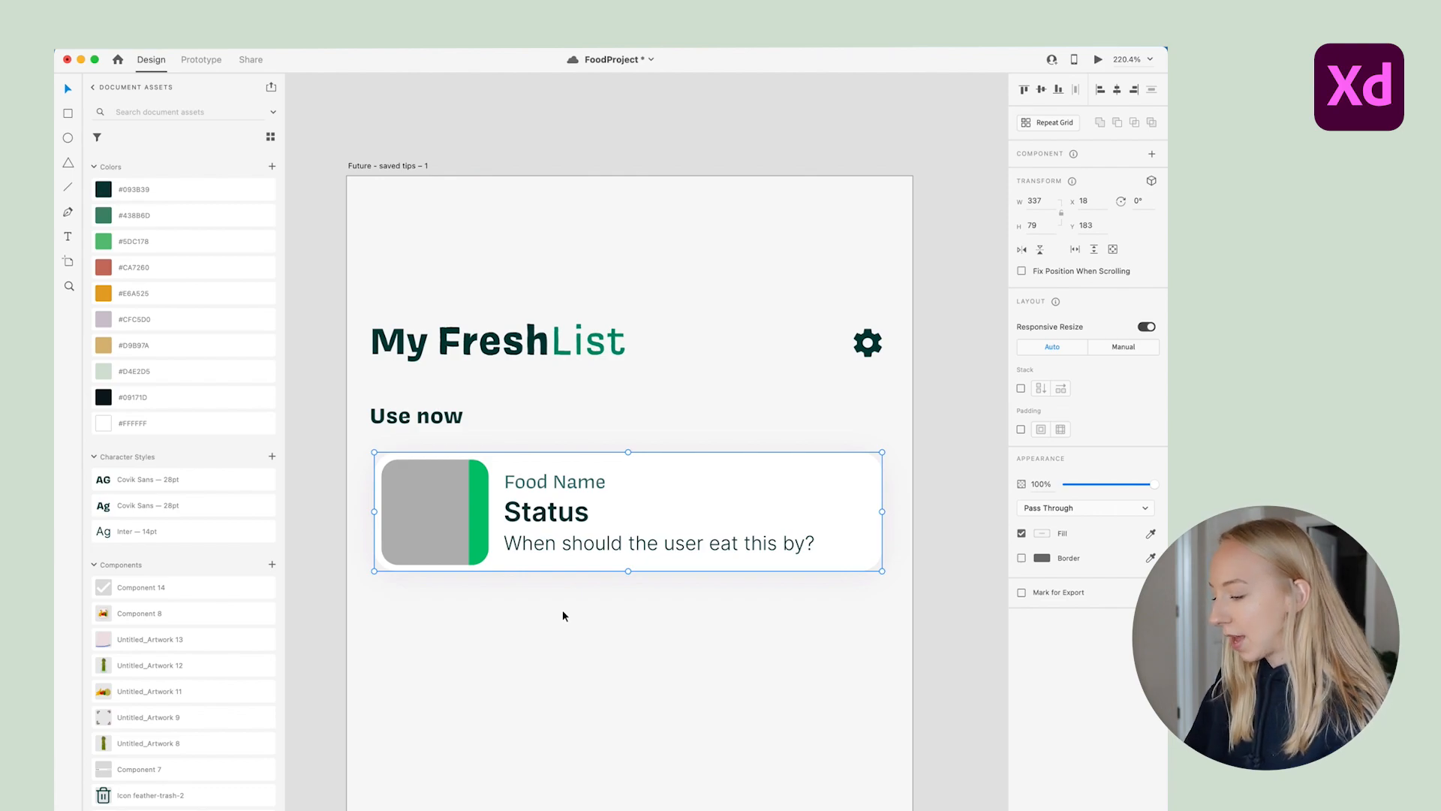
{"action": "key", "text": "super+k"}
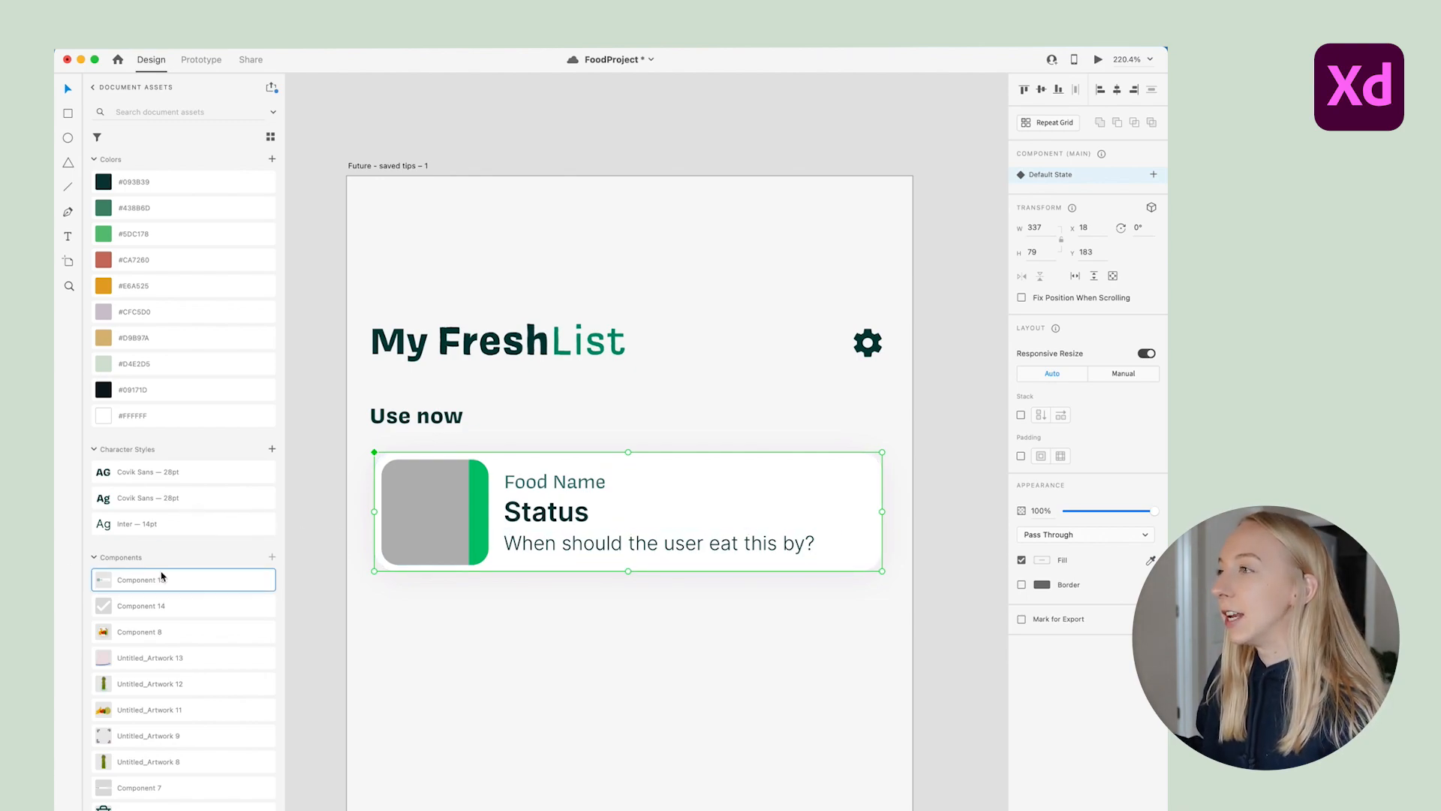
Rename the new card component to 'Food List Item' in the Assets panel
{"action": "scroll", "coordinate": [173, 541], "scroll_direction": "up", "scroll_amount": 1}
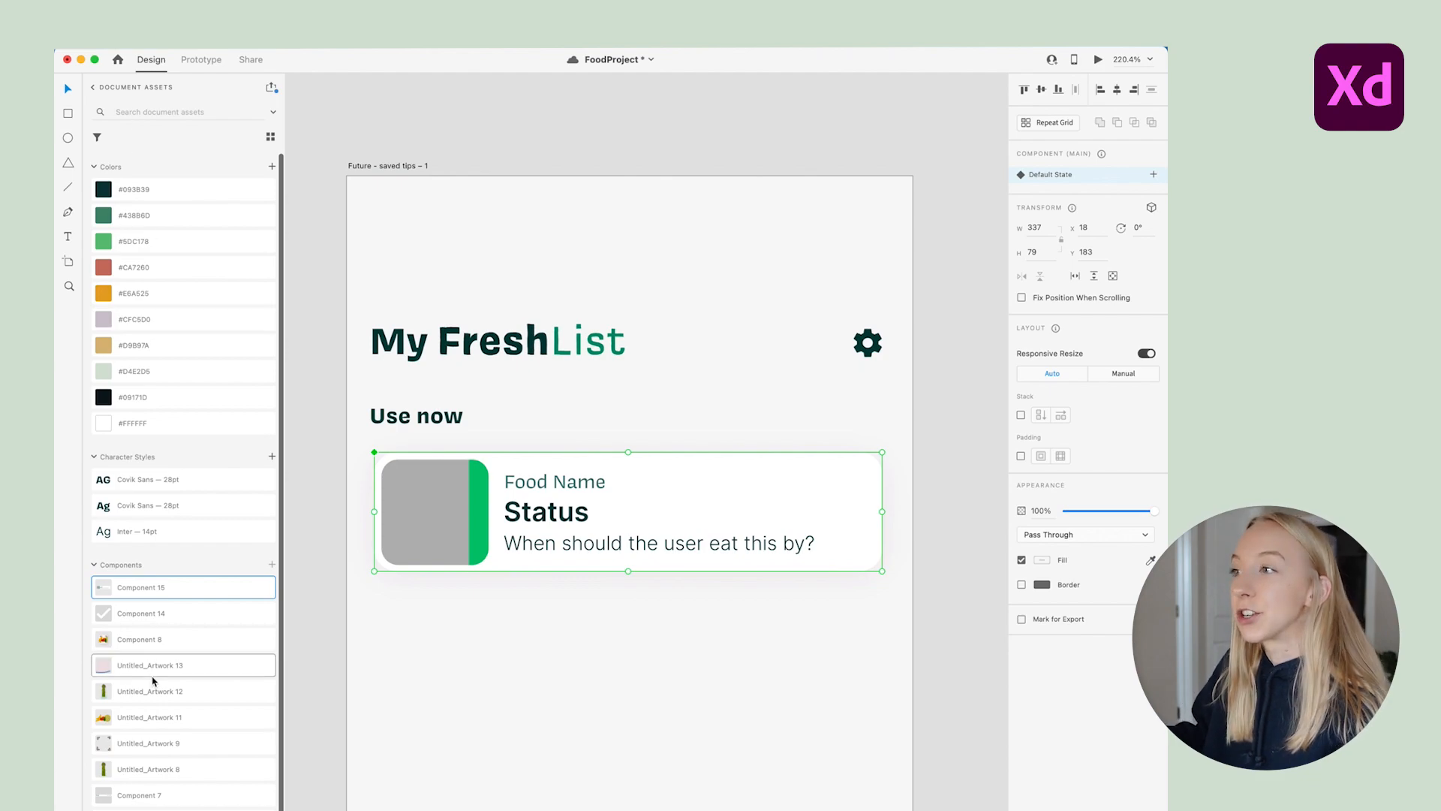
{"action": "double_click", "coordinate": [145, 587]}
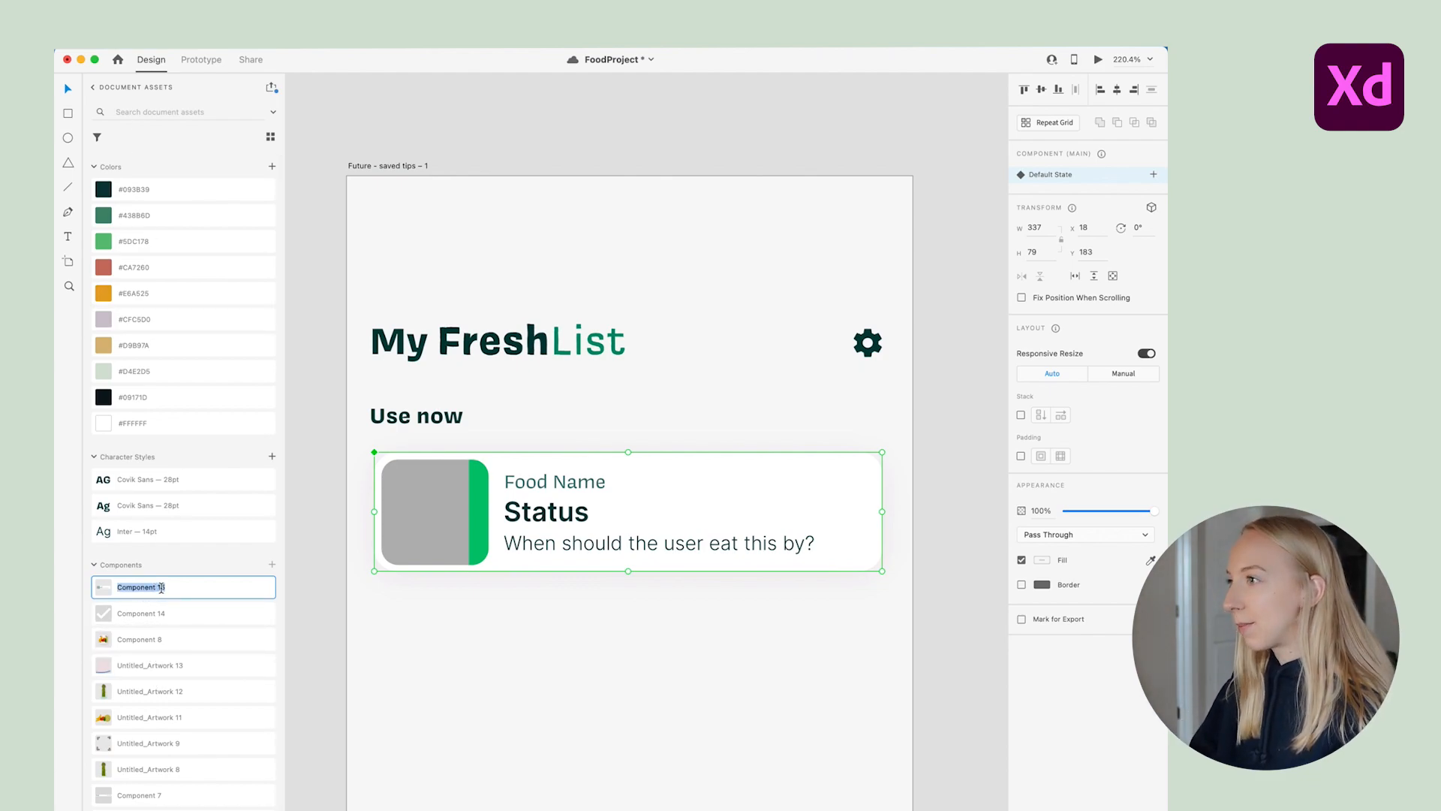
{"action": "type", "text": "Food List Item"}
{"action": "left_click", "coordinate": [601, 656]}
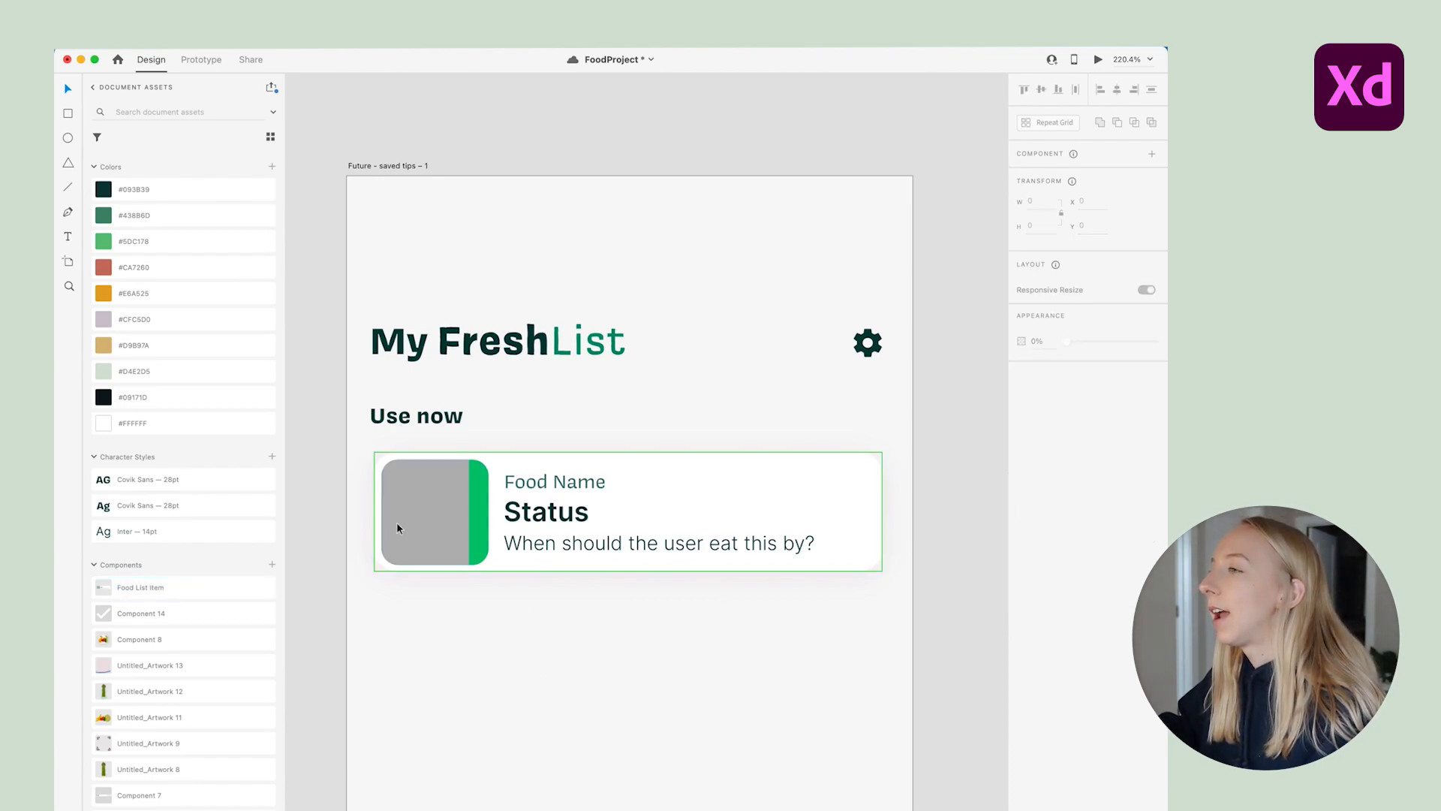
Drag Food List Item instances below the first card, then undo them
{"action": "left_click_drag", "start_coordinate": [142, 598], "coordinate": [445, 665]}
{"action": "left_click", "coordinate": [453, 760]}
{"action": "left_click", "coordinate": [135, 588]}
{"action": "left_click_drag", "start_coordinate": [135, 588], "coordinate": [438, 757]}
{"action": "key", "text": "super+z"}
{"action": "key", "text": "super+z"}
{"action": "key", "text": "super+z"}
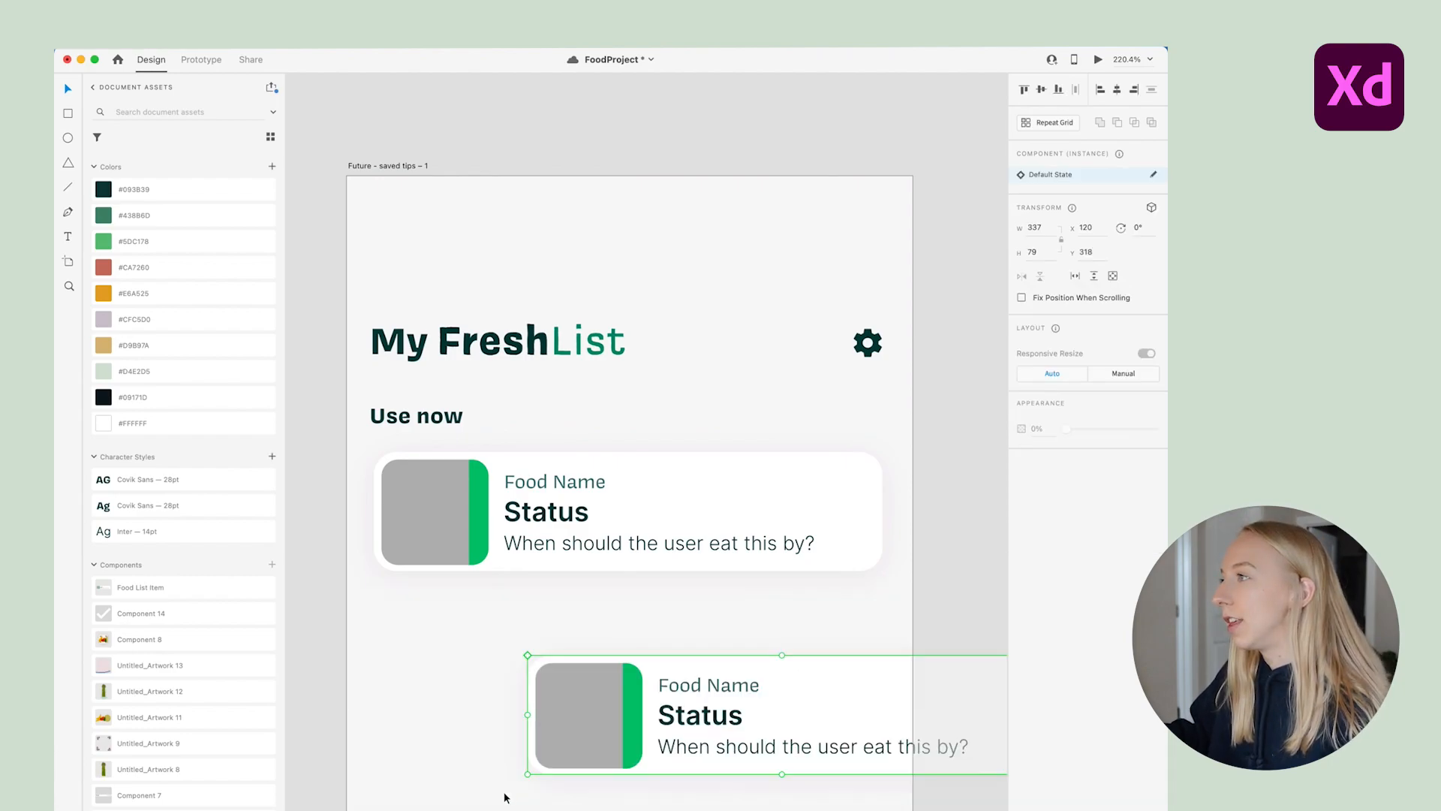
Try duplicating the card below itself, then undo and delete the extra copies
{"action": "scroll", "coordinate": [379, 558], "scroll_direction": "down", "scroll_amount": 3}
{"action": "left_click", "coordinate": [601, 531]}
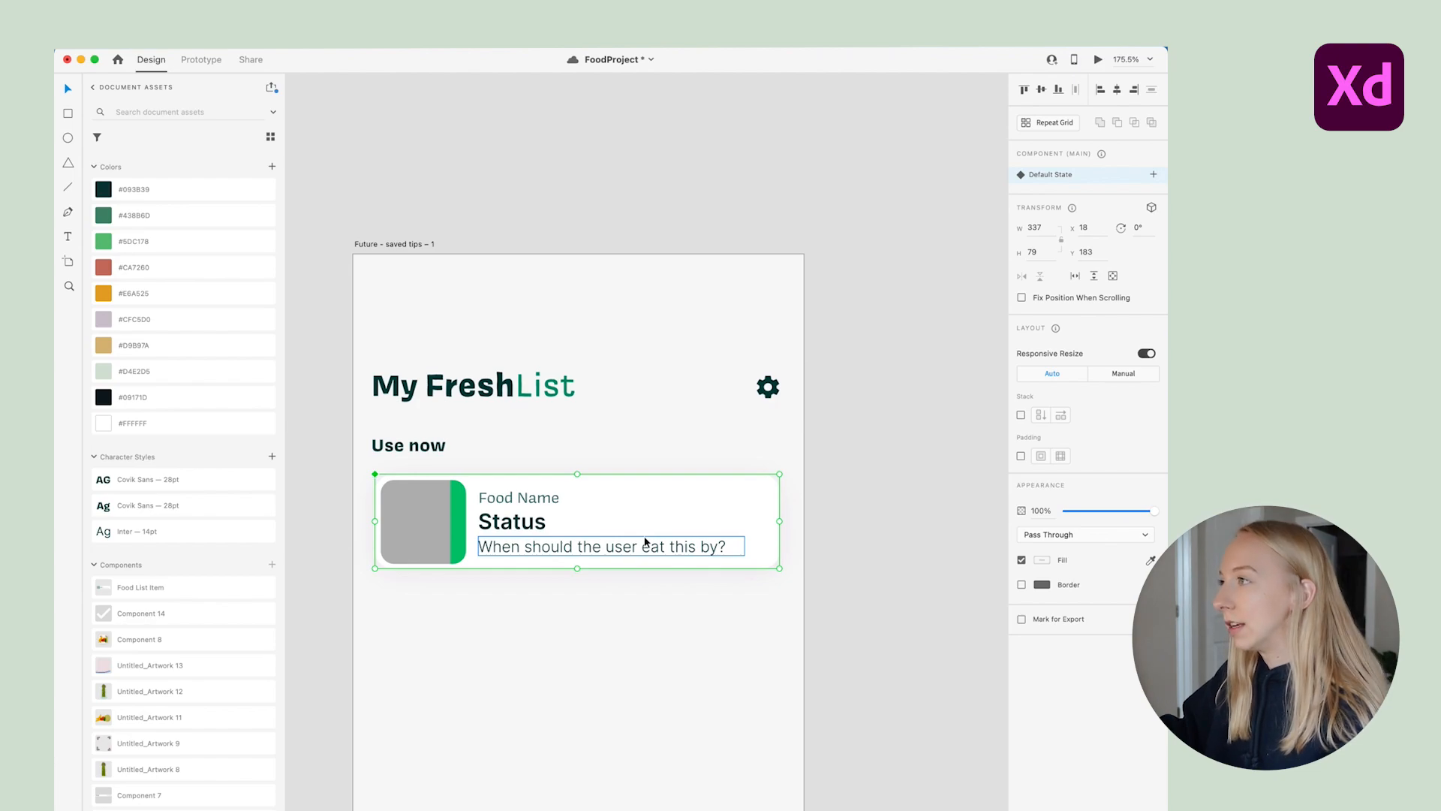
{"action": "left_click_drag", "start_coordinate": [594, 529], "coordinate": [594, 633]}
{"action": "key", "text": "super+z"}
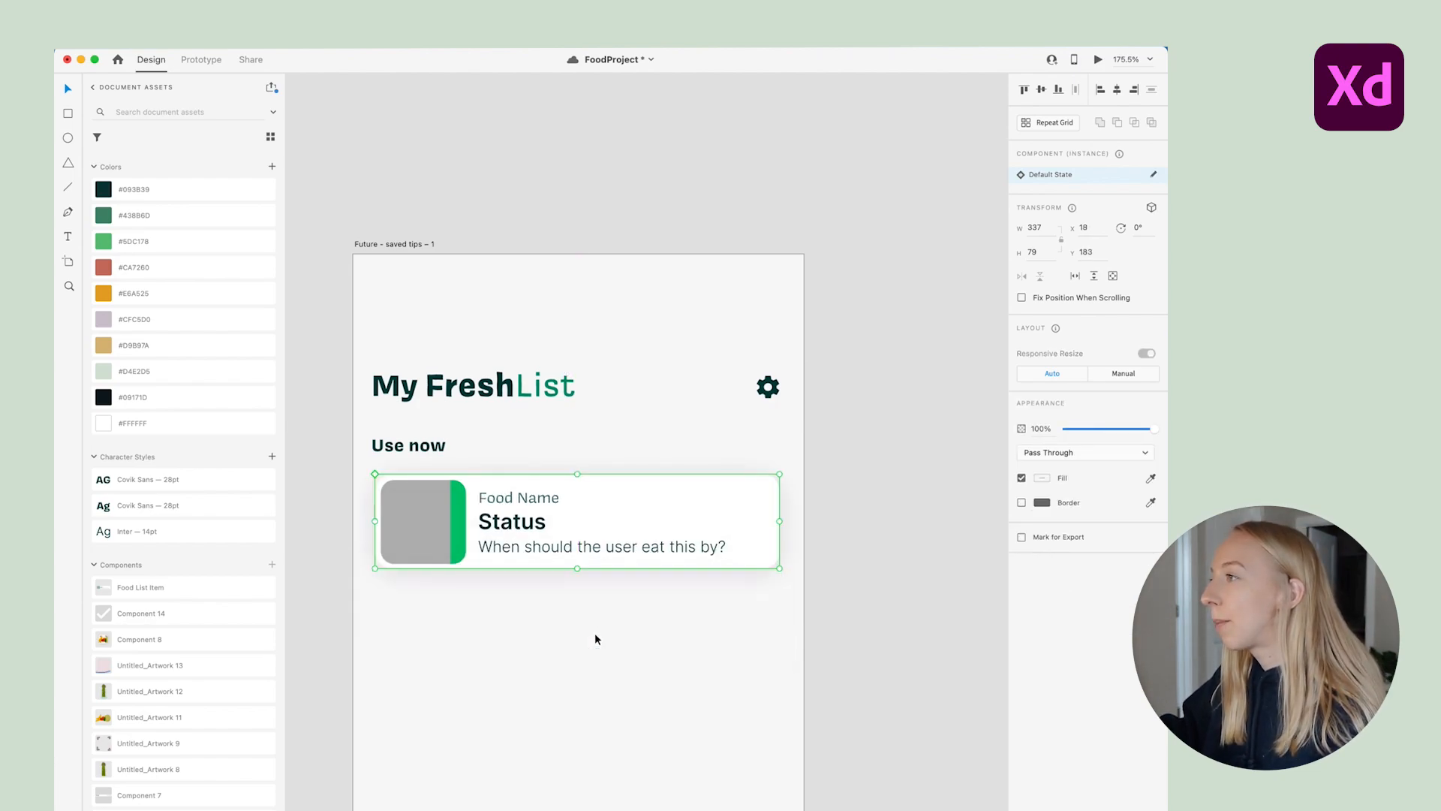
{"action": "left_click", "coordinate": [587, 638]}
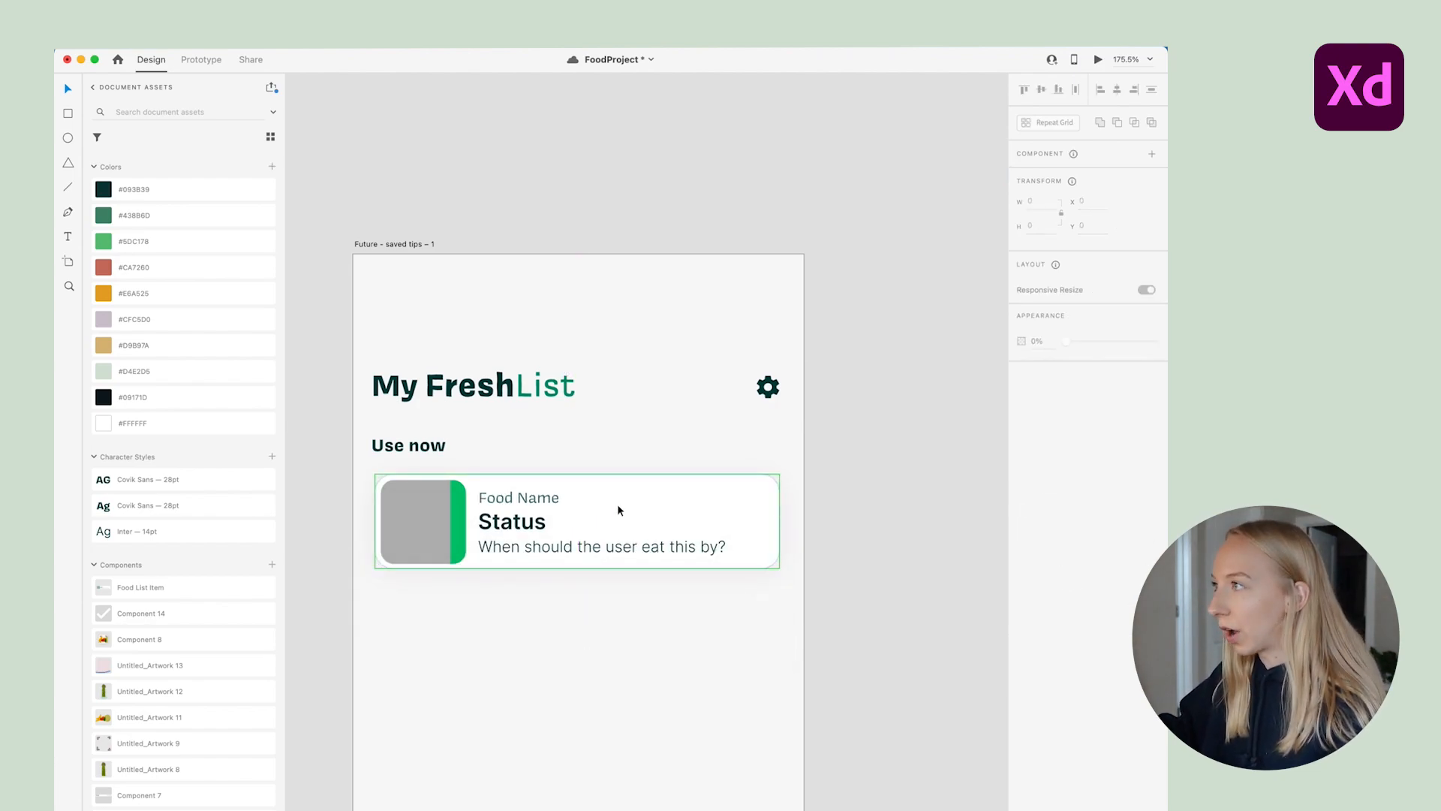
{"action": "left_click_drag", "start_coordinate": [616, 505], "coordinate": [618, 611]}
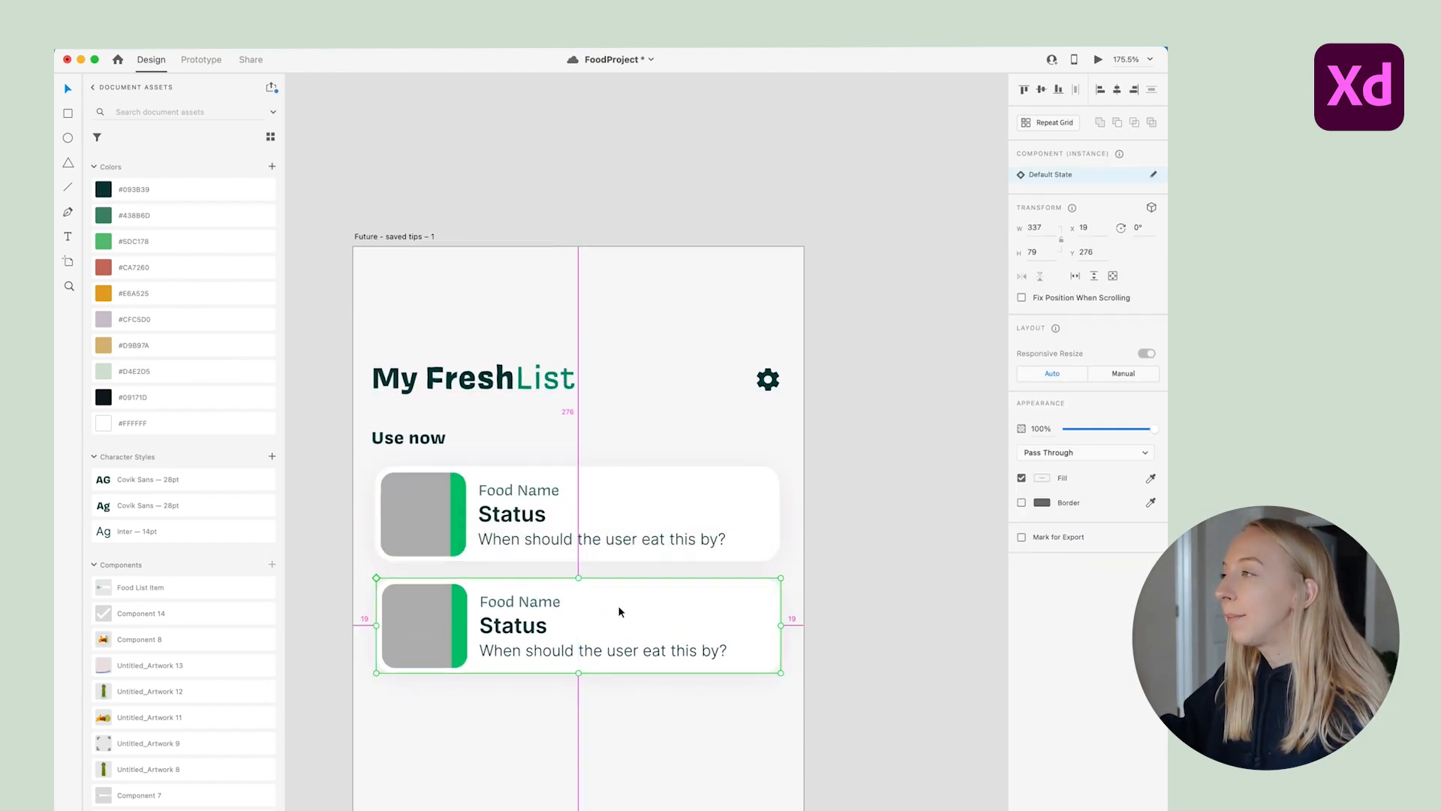
{"action": "left_click", "coordinate": [588, 763]}
{"action": "left_click", "coordinate": [529, 601]}
{"action": "key", "text": "Delete"}
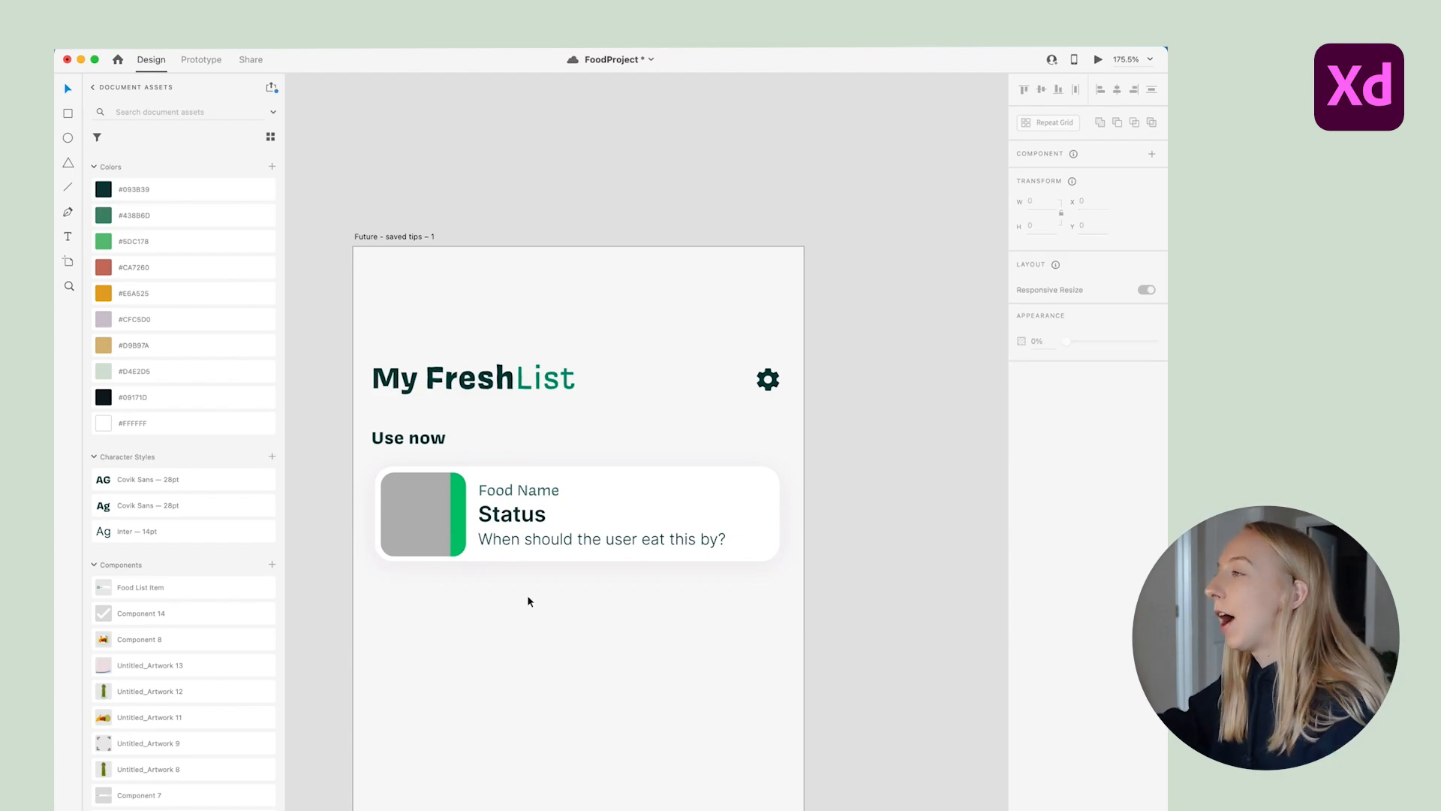
Duplicate the card 20 px below the first and select the top card
{"action": "scroll", "coordinate": [466, 580], "scroll_direction": "down", "scroll_amount": 3}
{"action": "left_click", "coordinate": [685, 515]}
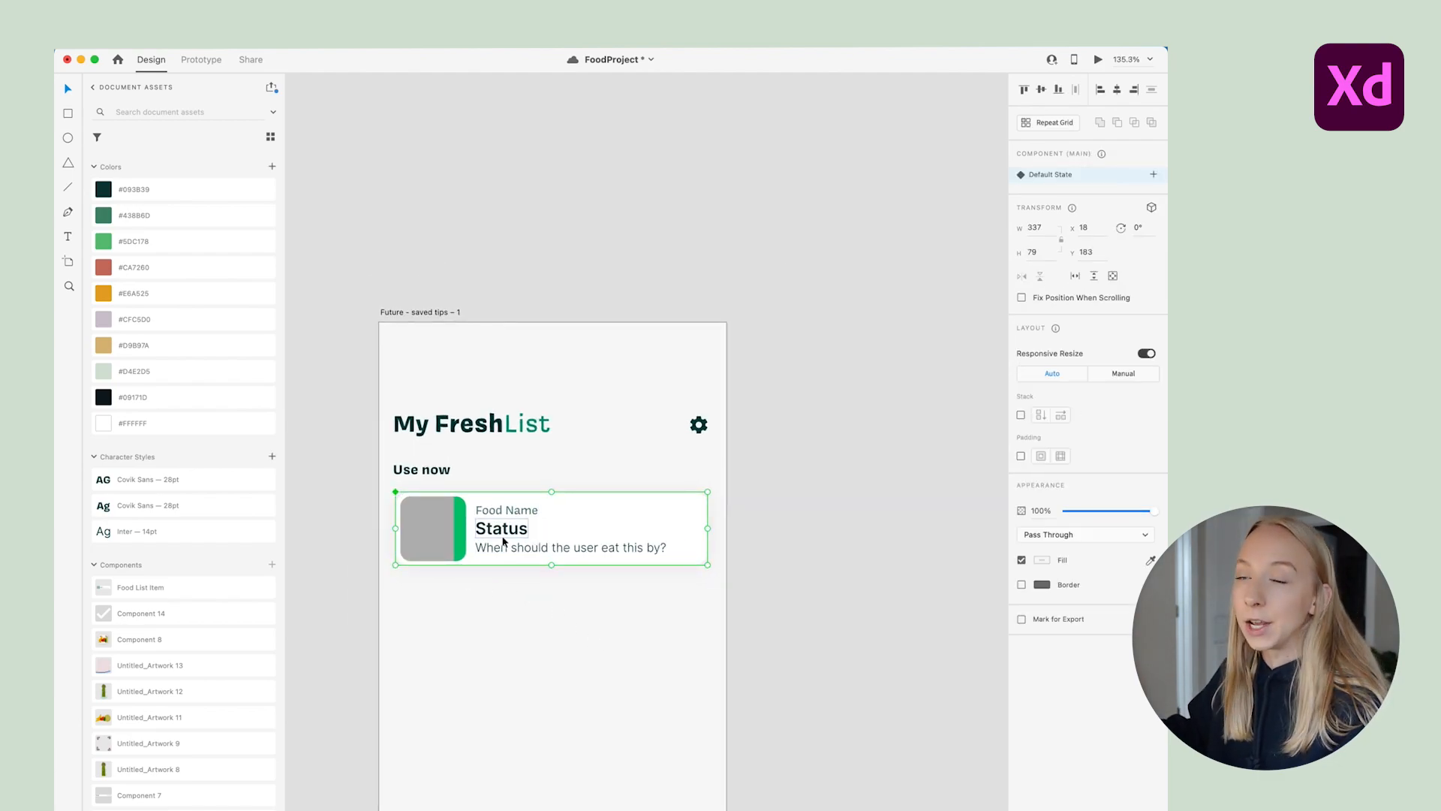
{"action": "scroll", "coordinate": [405, 515], "scroll_direction": "up", "scroll_amount": 5}
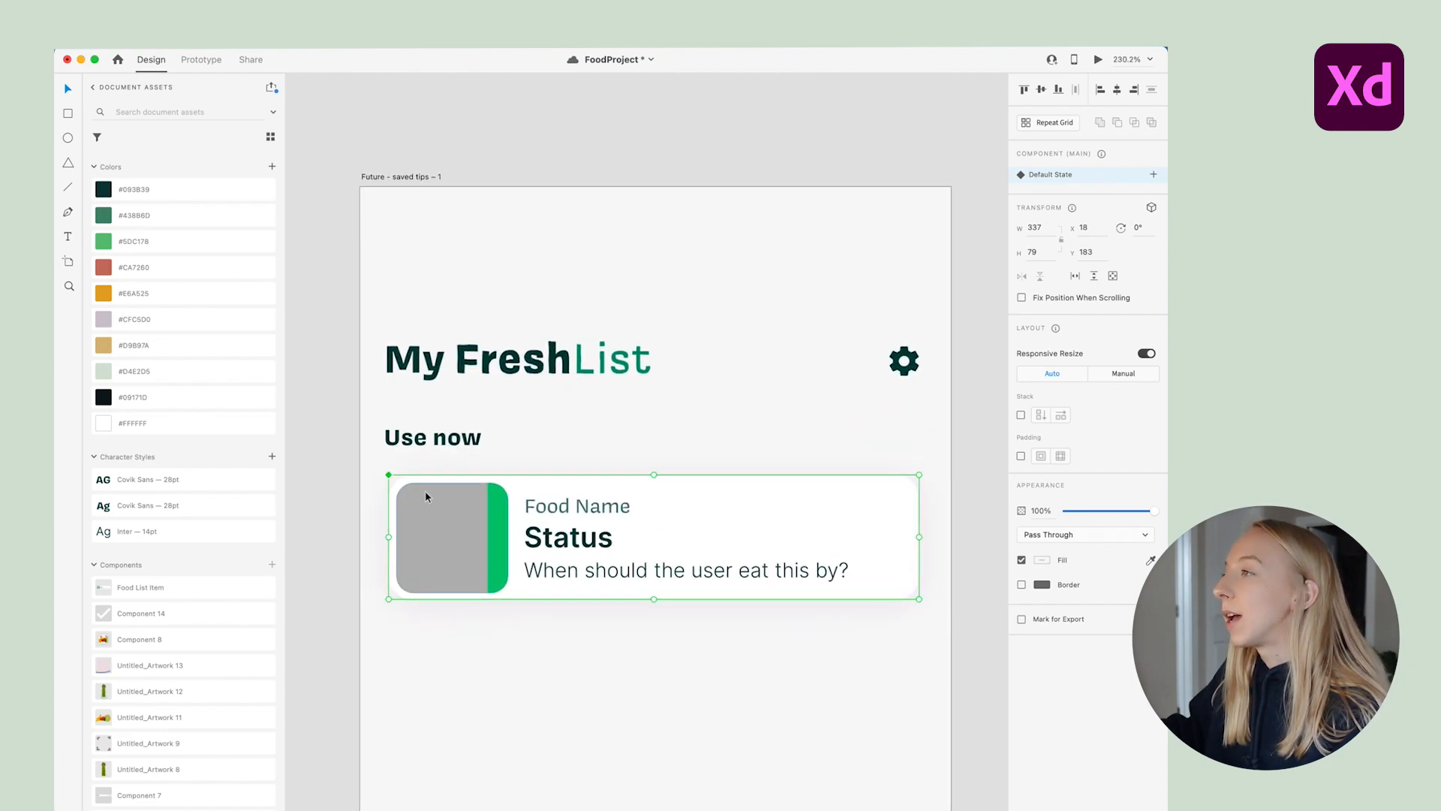
{"action": "left_click_drag", "start_coordinate": [455, 525], "coordinate": [453, 685]}
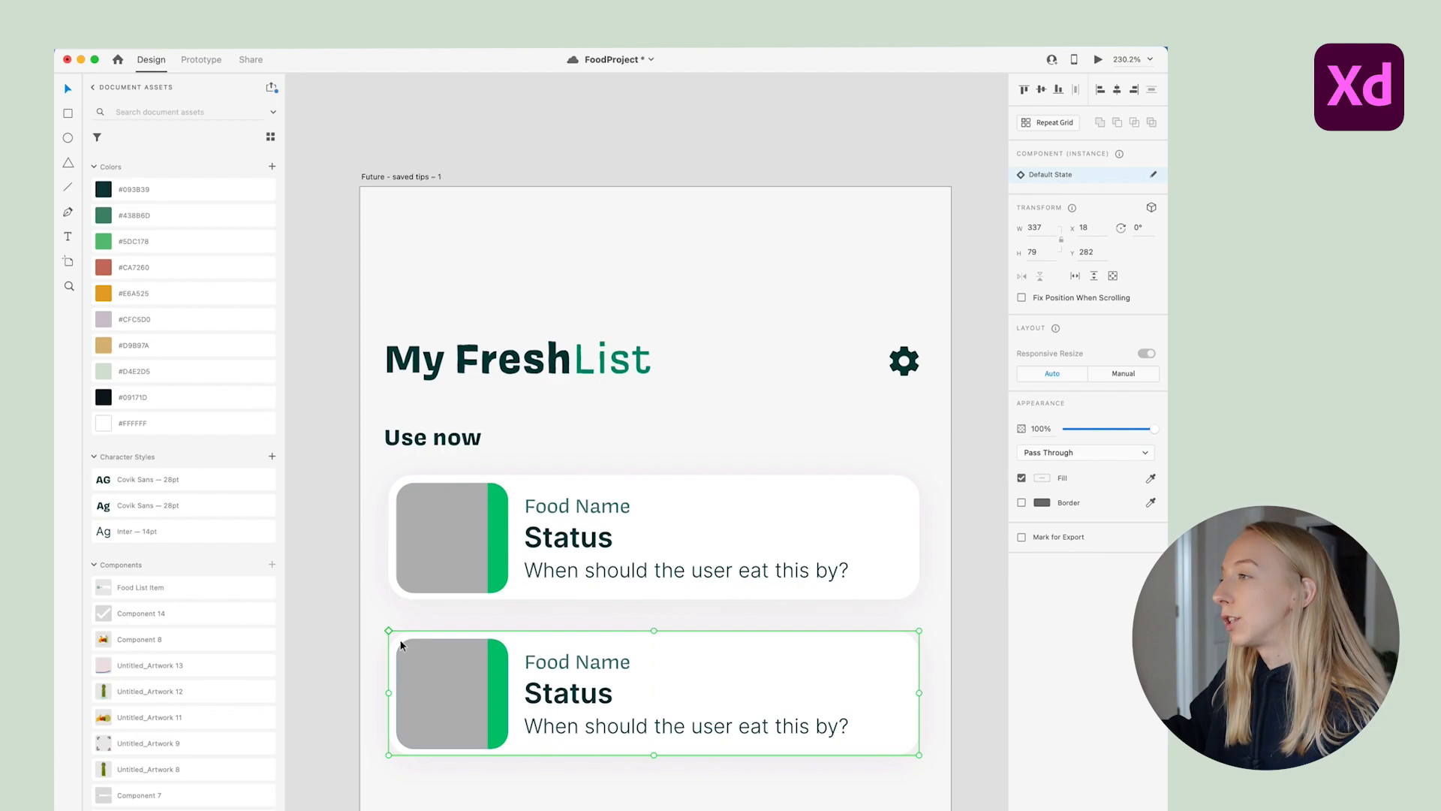
{"action": "left_click", "coordinate": [443, 563]}
{"action": "left_click", "coordinate": [420, 655]}
{"action": "left_click", "coordinate": [433, 516]}
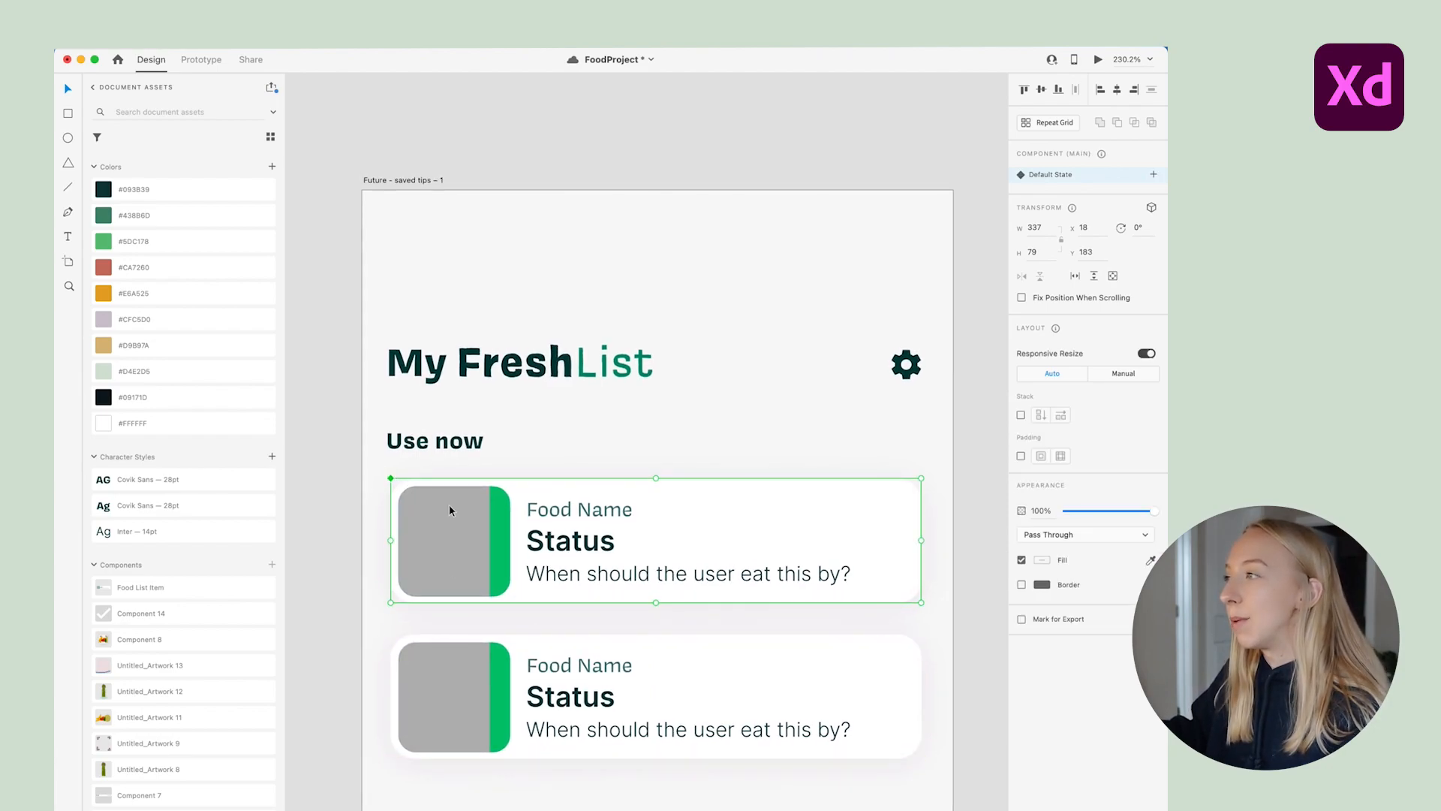
{"action": "left_click", "coordinate": [604, 440]}
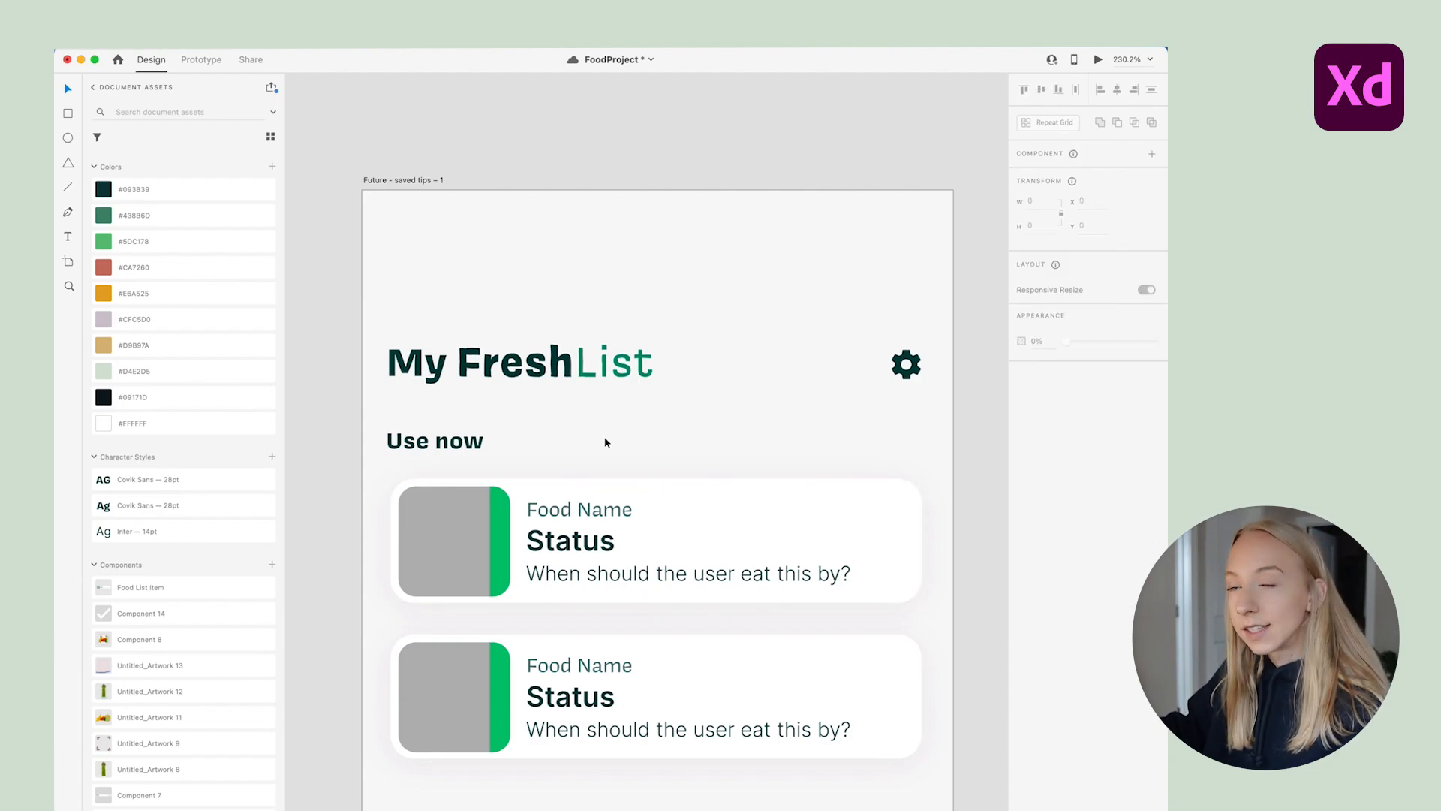
{"action": "left_click", "coordinate": [587, 542]}
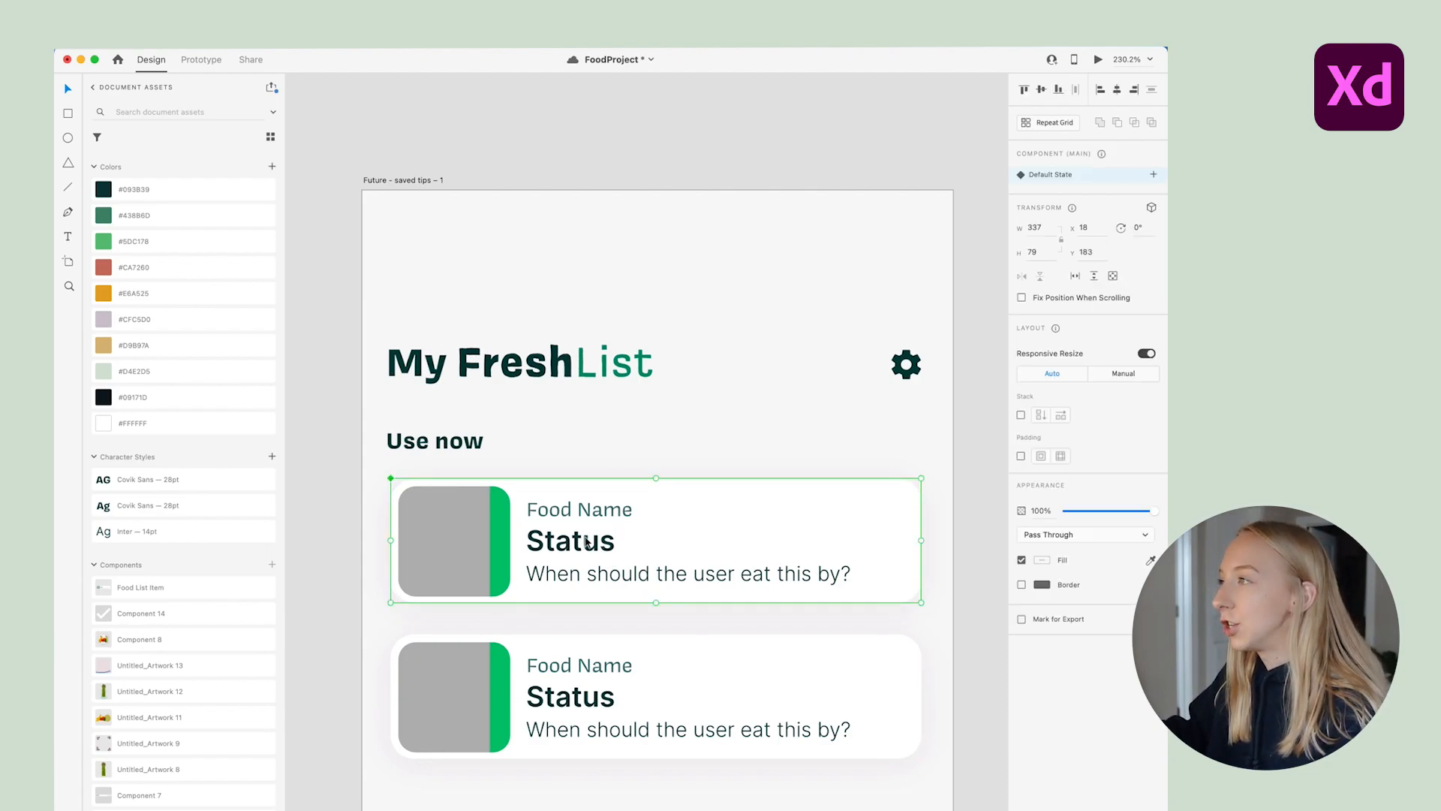
Try the #CA7260 red on the status strip, then revert it to green
{"action": "double_click", "coordinate": [495, 535]}
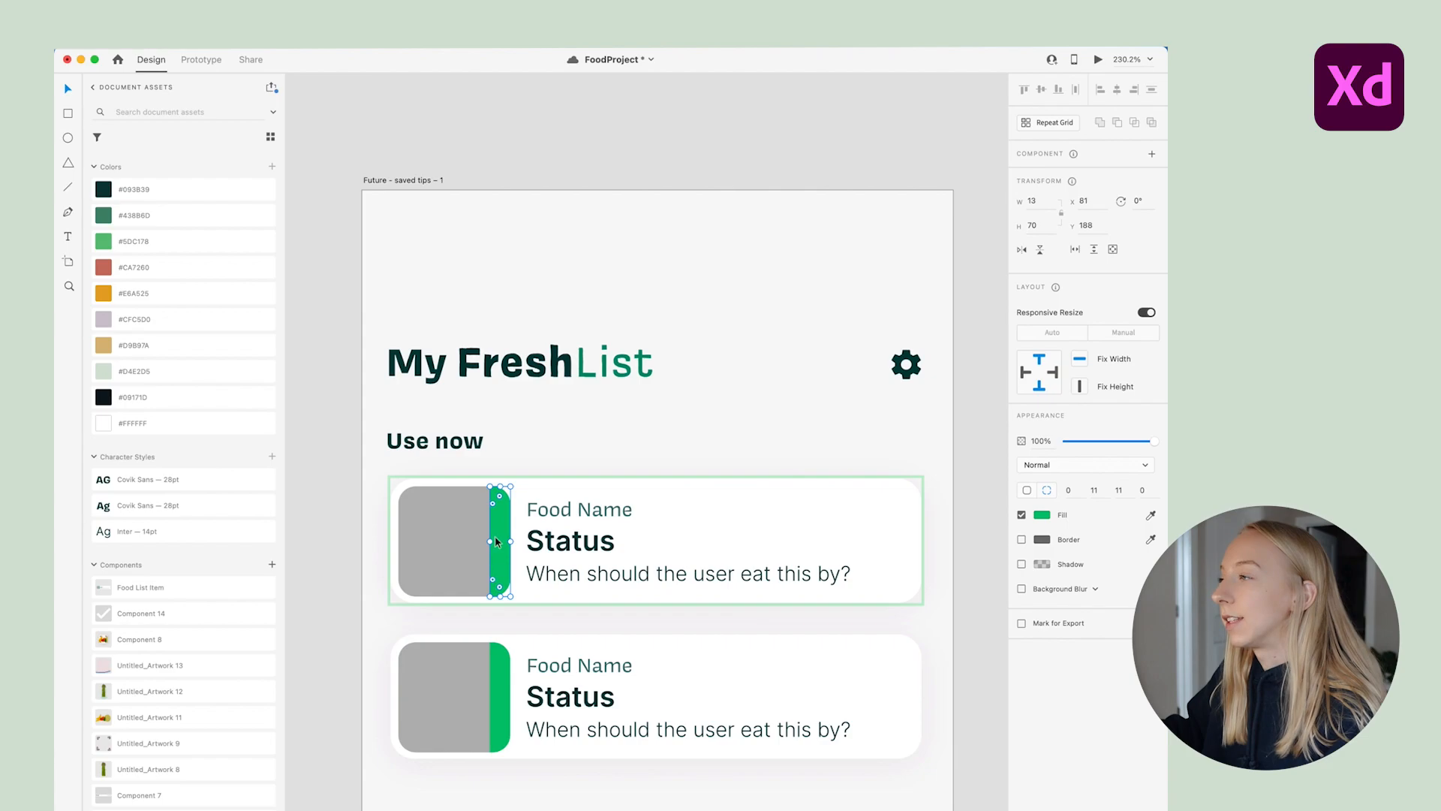
{"action": "left_click", "coordinate": [150, 268]}
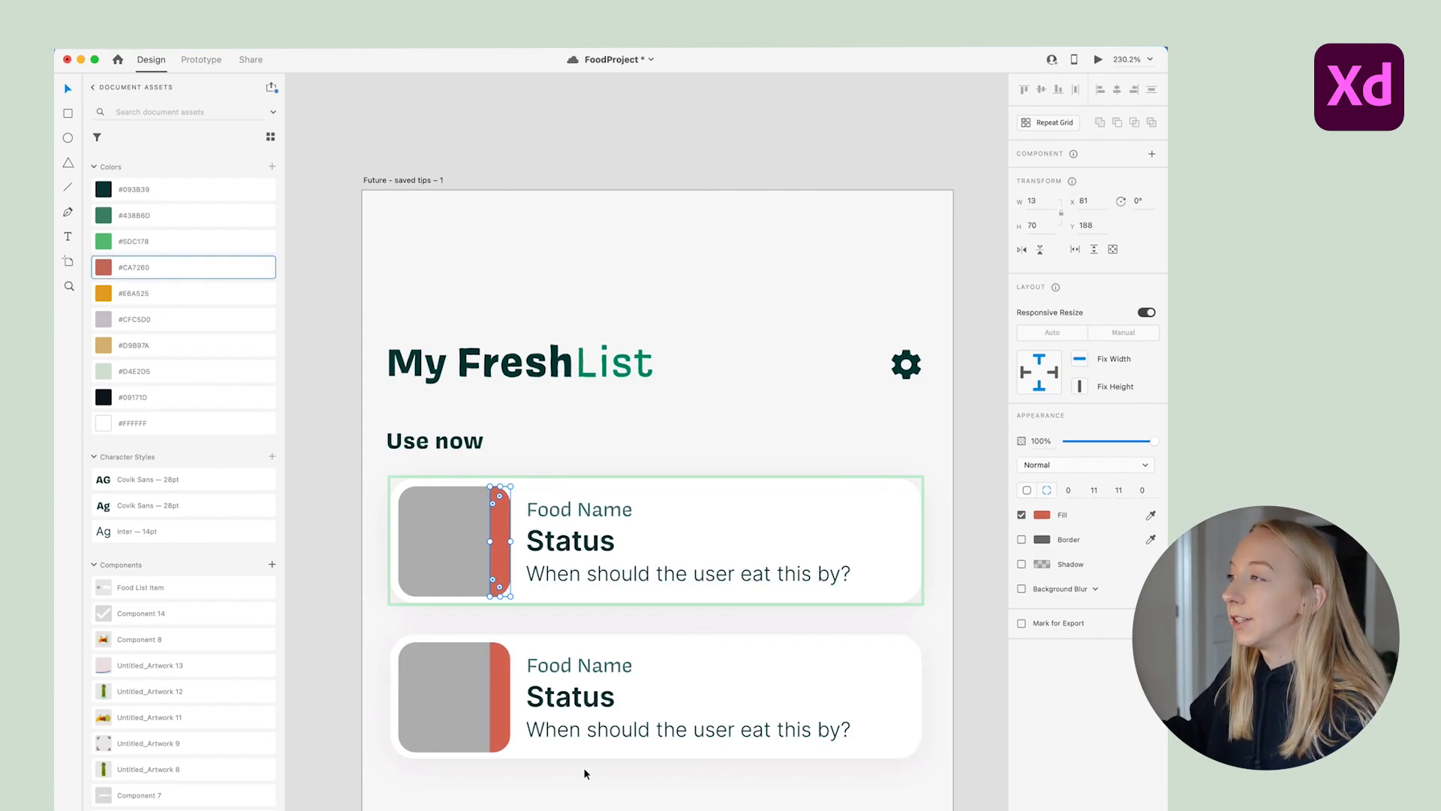
{"action": "key", "text": "super+z"}
{"action": "left_click", "coordinate": [699, 765]}
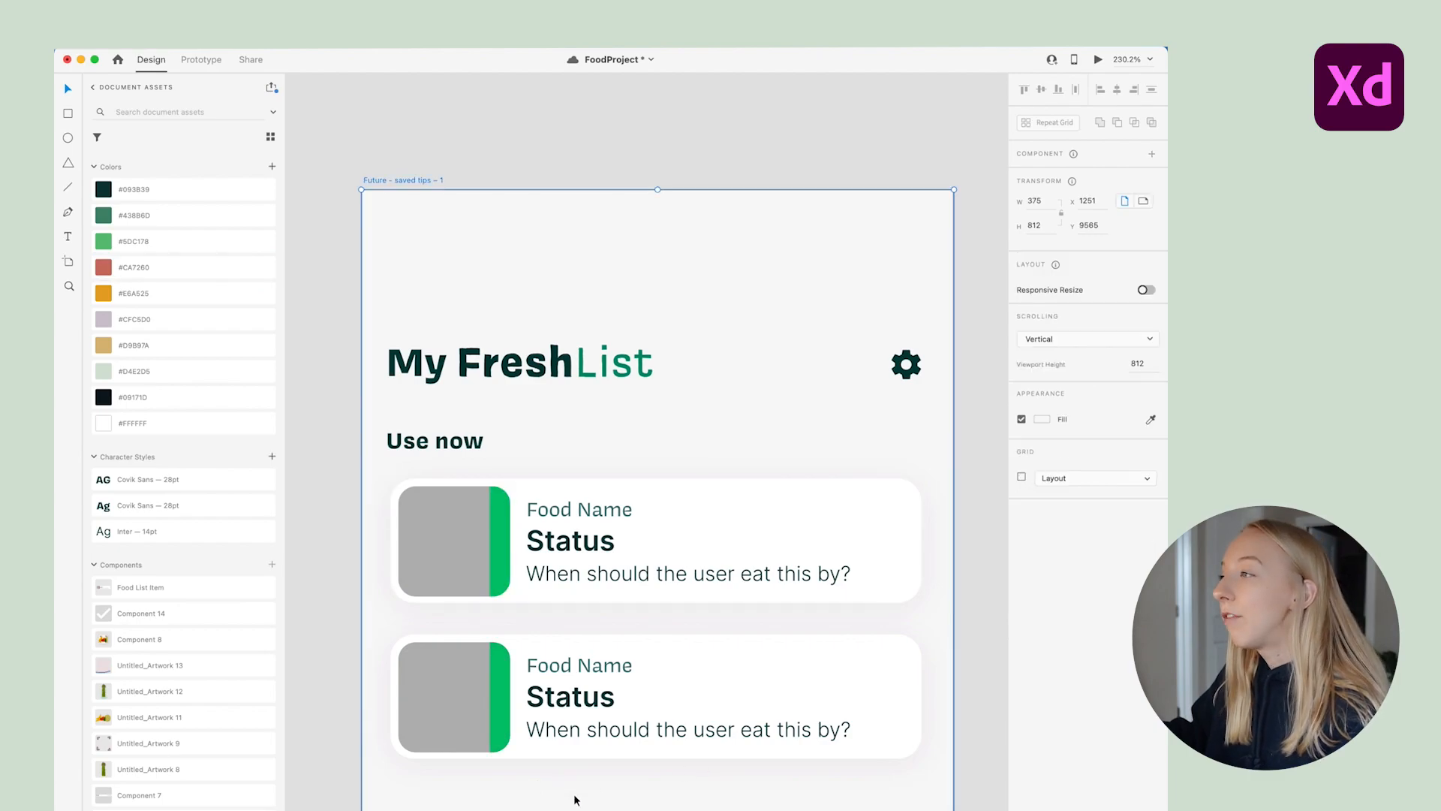
{"action": "scroll", "coordinate": [570, 757], "scroll_direction": "down", "scroll_amount": 2}
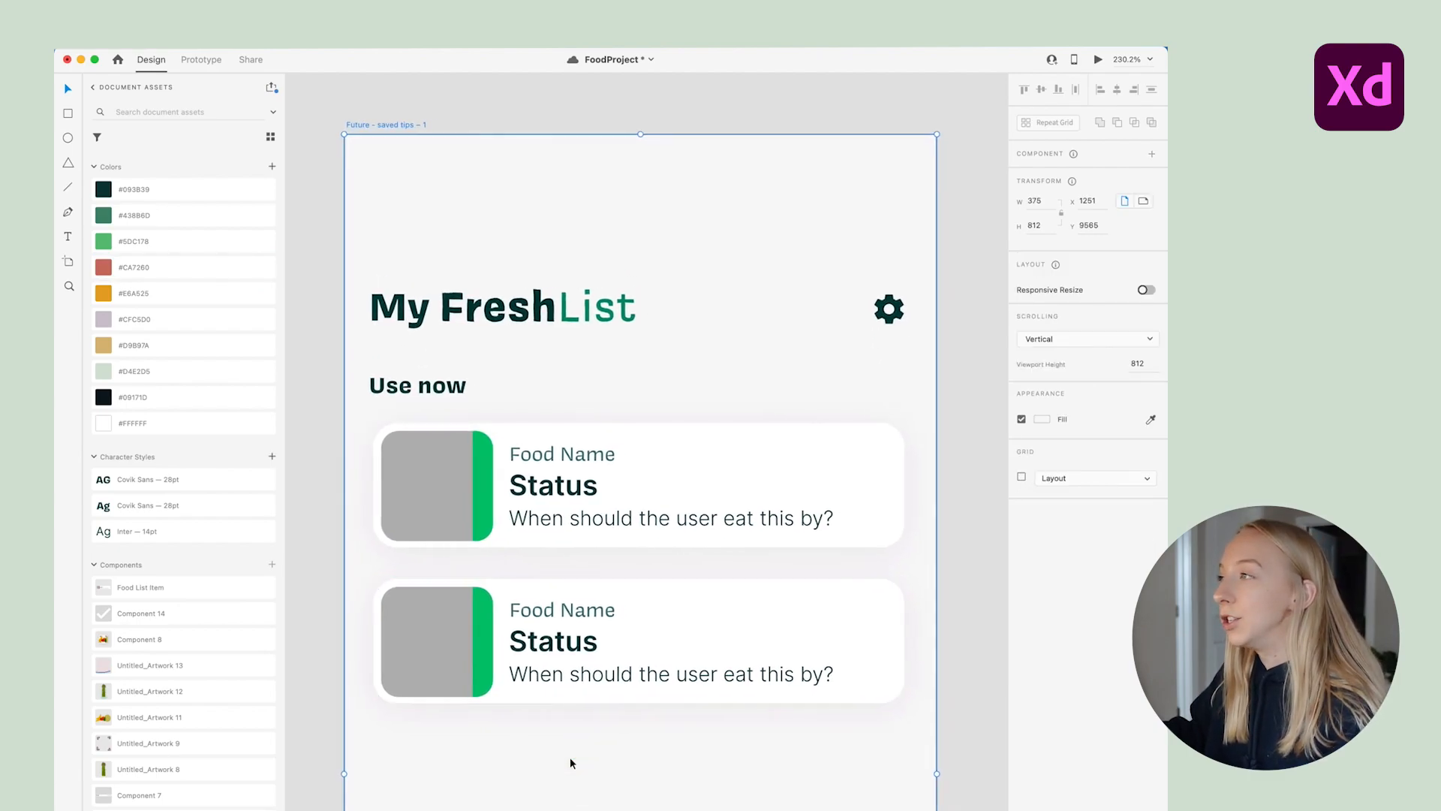
Try #E6A525 orange on the second card's strip, then undo it
{"action": "double_click", "coordinate": [475, 635]}
{"action": "left_click", "coordinate": [107, 295]}
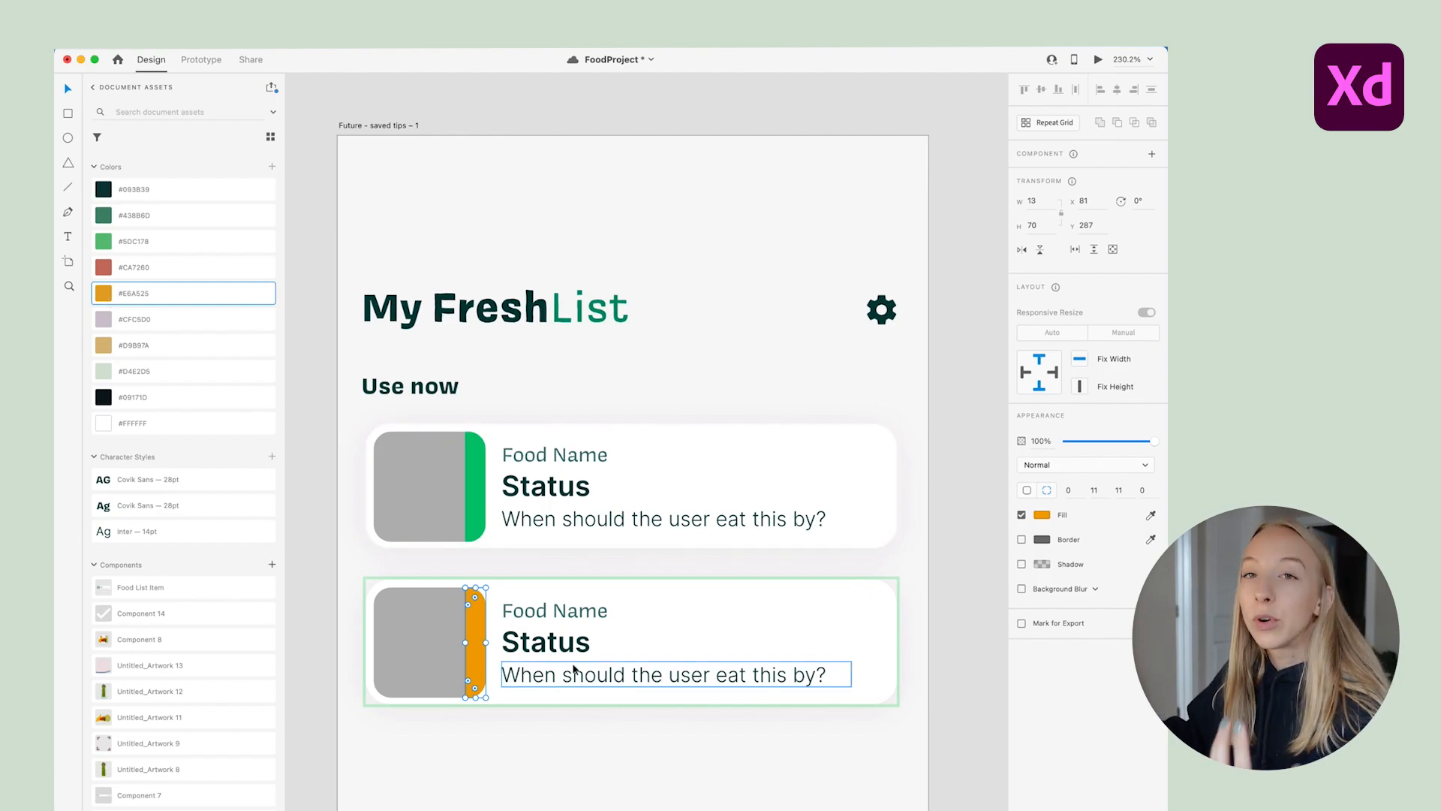
{"action": "left_click", "coordinate": [595, 751]}
{"action": "key", "text": "super+z"}
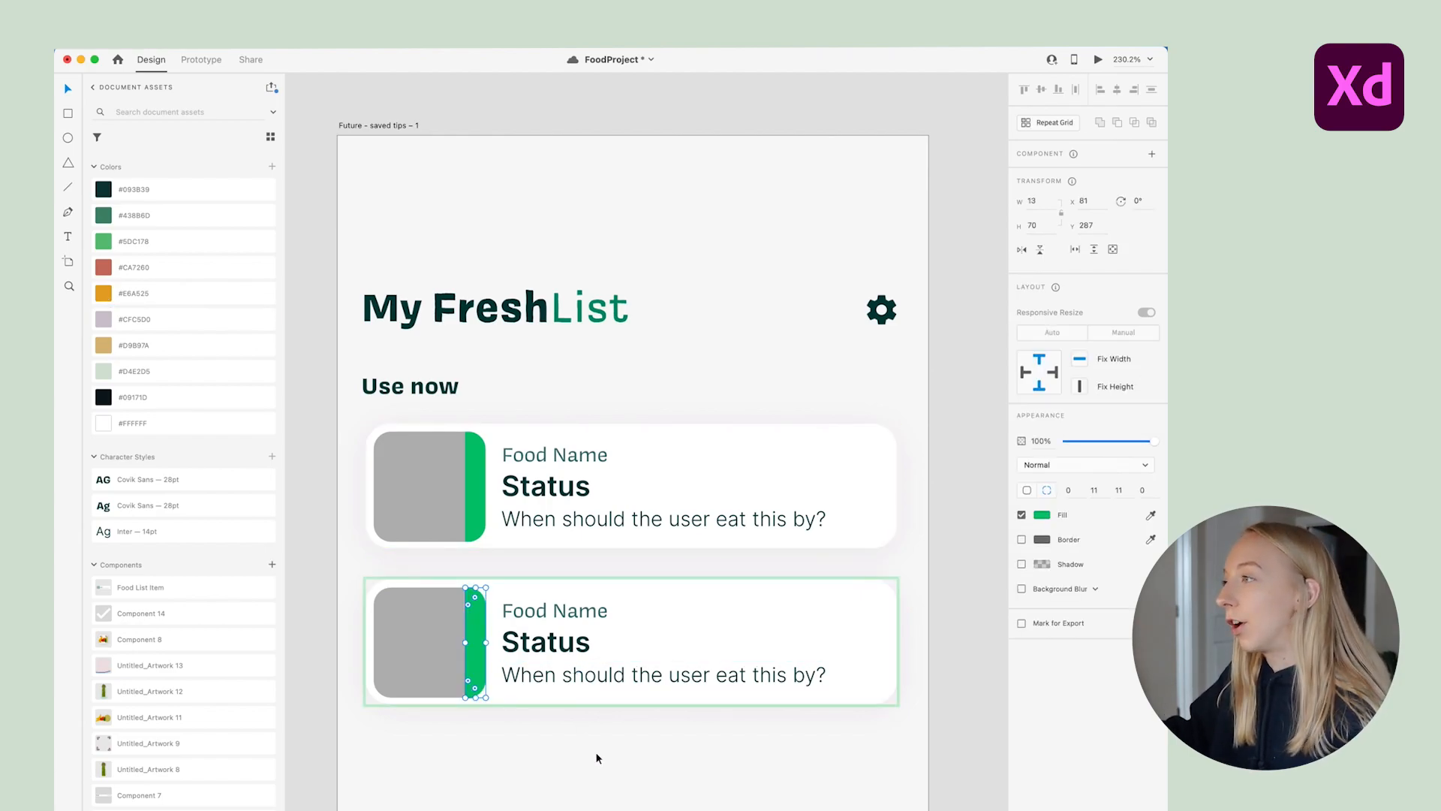
{"action": "left_click", "coordinate": [596, 753]}
{"action": "scroll", "coordinate": [598, 755], "scroll_direction": "down", "scroll_amount": 3}
Duplicate the card further down the list and select the third card
{"action": "left_click_drag", "start_coordinate": [601, 544], "coordinate": [617, 810], "text": "alt"}
{"action": "scroll", "coordinate": [627, 754], "scroll_direction": "down", "scroll_amount": 2}
{"action": "left_click", "coordinate": [641, 685]}
{"action": "left_click", "coordinate": [647, 648]}
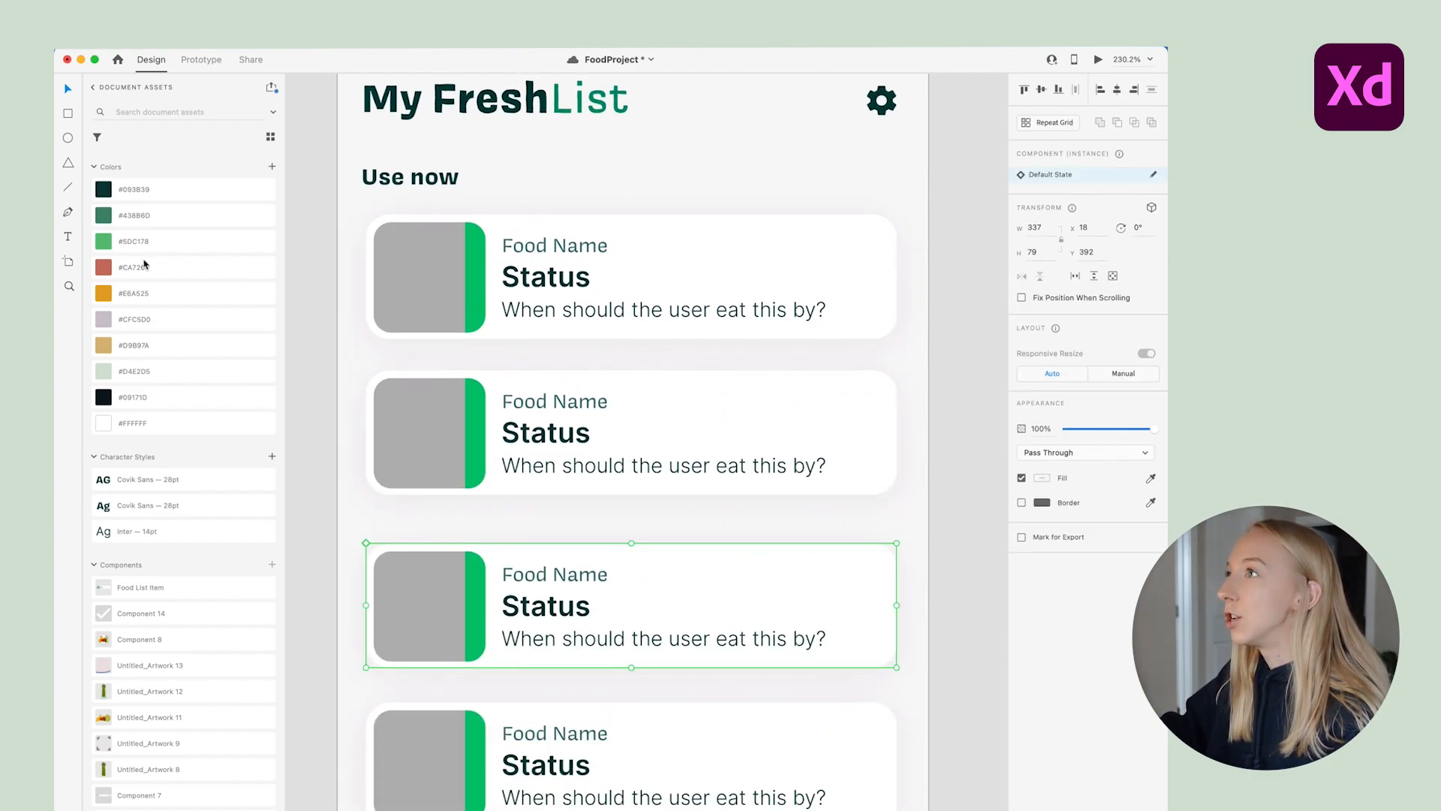
Test tan and orange on the third card's side bar, undo, then select the lower cards
{"action": "double_click", "coordinate": [477, 562]}
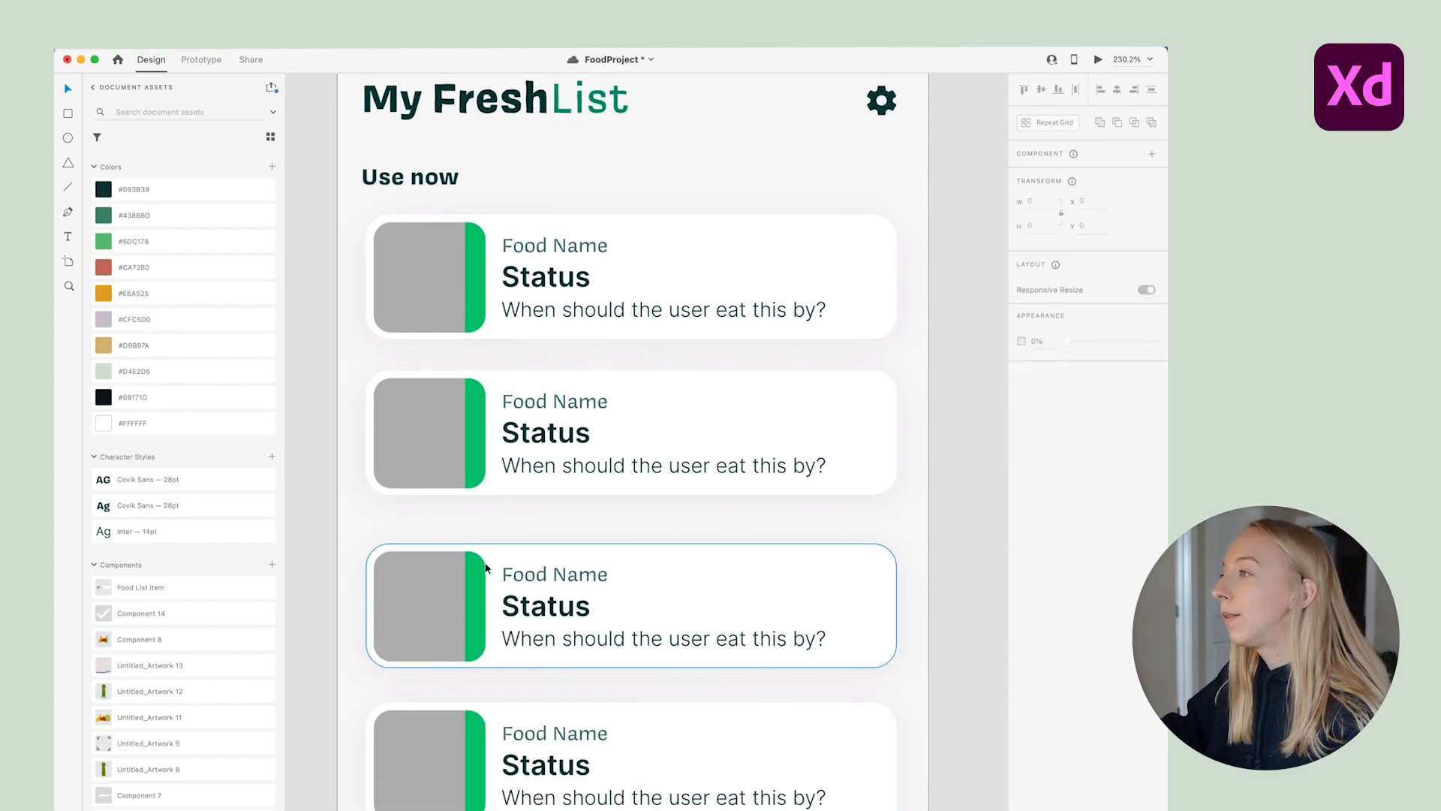
{"action": "left_click", "coordinate": [104, 347]}
{"action": "left_click", "coordinate": [103, 293]}
{"action": "left_click", "coordinate": [673, 508]}
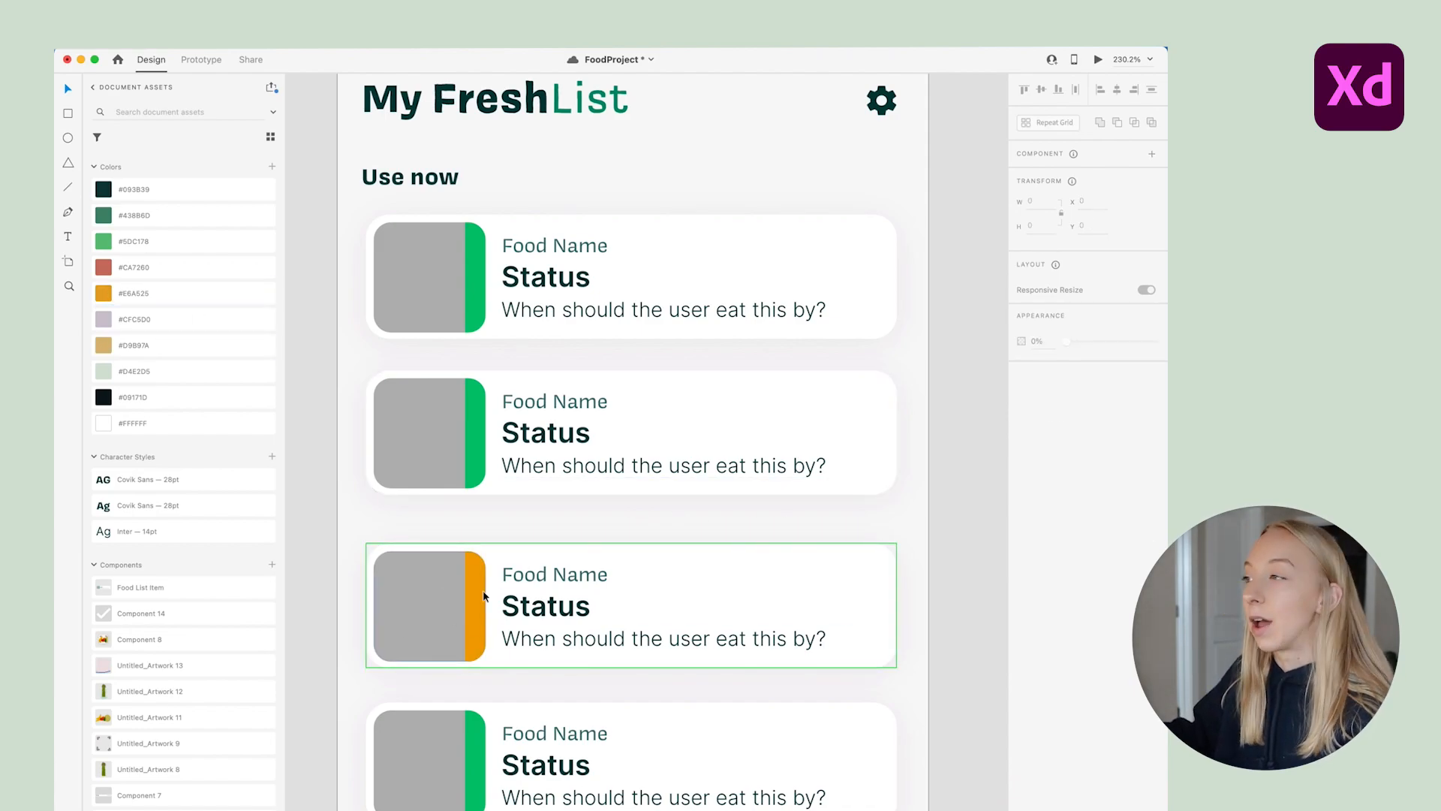
{"action": "key", "text": "super+z"}
{"action": "key", "text": "super+z"}
{"action": "left_click", "coordinate": [536, 527]}
{"action": "left_click_drag", "start_coordinate": [364, 352], "coordinate": [676, 808]}
{"action": "scroll", "coordinate": [701, 759], "scroll_direction": "up", "scroll_amount": 2}
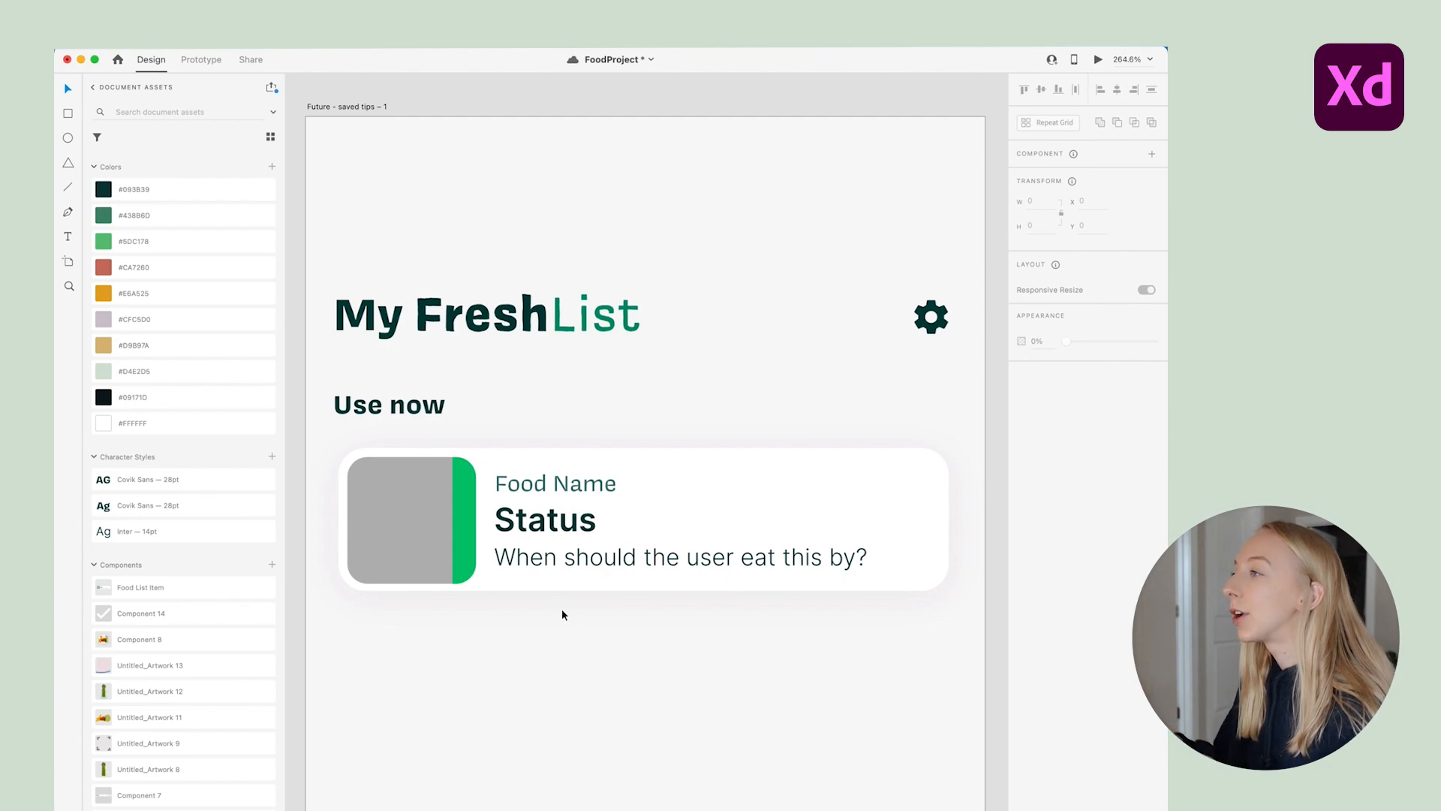
Change the card's status text from 'Status' to 'Fresh'
{"action": "double_click", "coordinate": [553, 526]}
{"action": "double_click", "coordinate": [553, 525]}
{"action": "type", "text": "Fresh"}
{"action": "left_click", "coordinate": [685, 611]}
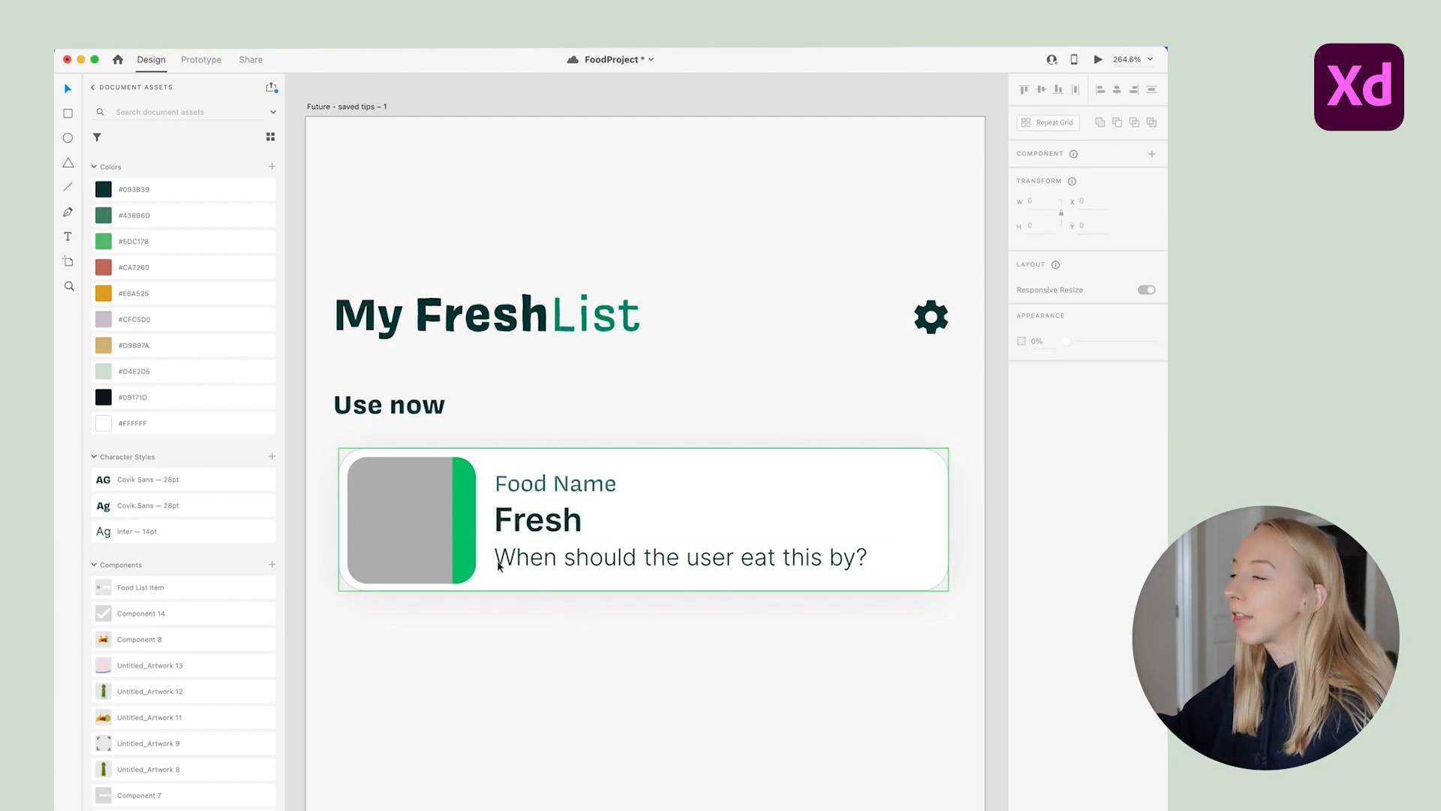
Select the lone food card component
{"action": "scroll", "coordinate": [633, 615], "scroll_direction": "down", "scroll_amount": 1}
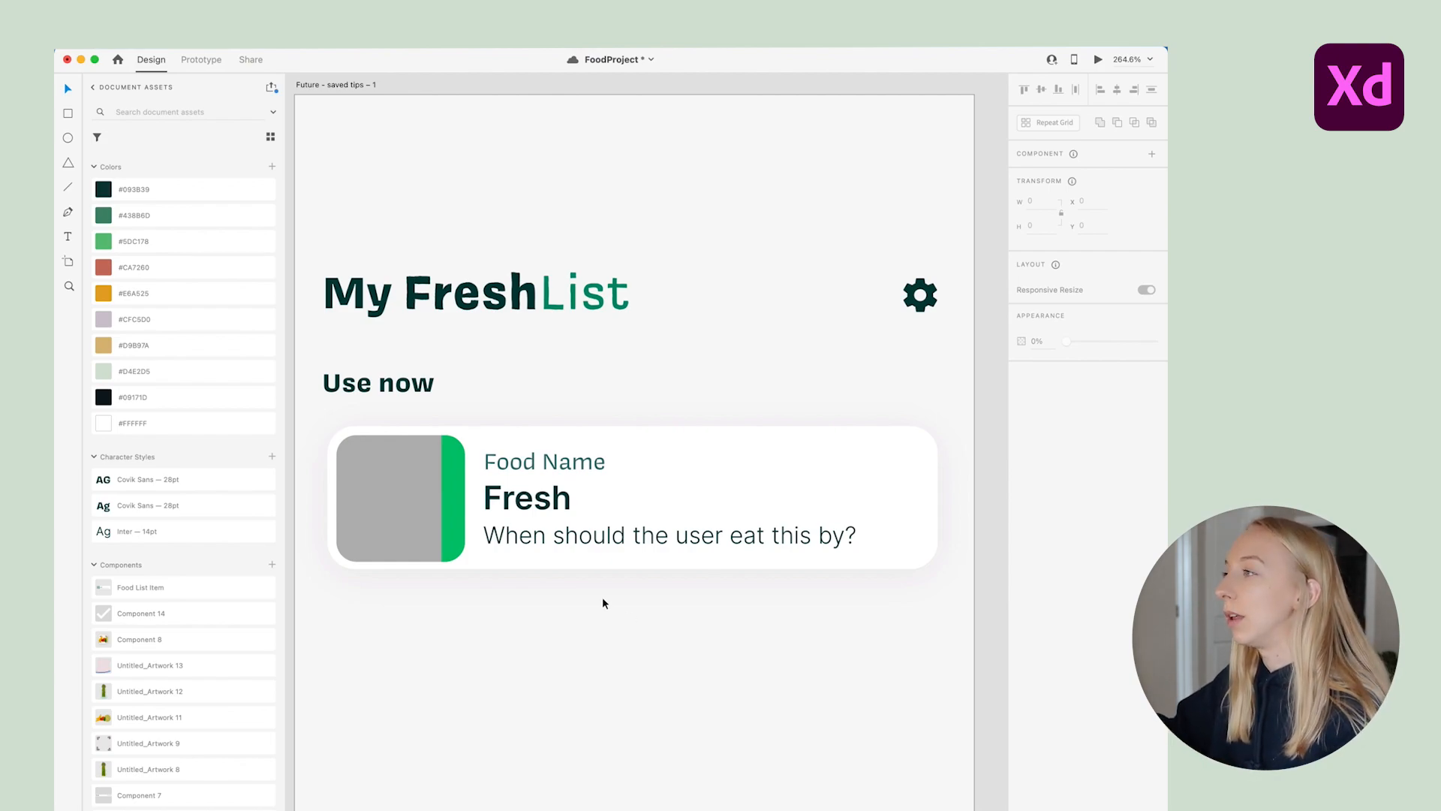
{"action": "scroll", "coordinate": [603, 598], "scroll_direction": "up", "scroll_amount": 1}
{"action": "scroll", "coordinate": [602, 598], "scroll_direction": "right", "scroll_amount": 1}
{"action": "scroll", "coordinate": [603, 598], "scroll_direction": "left", "scroll_amount": 1}
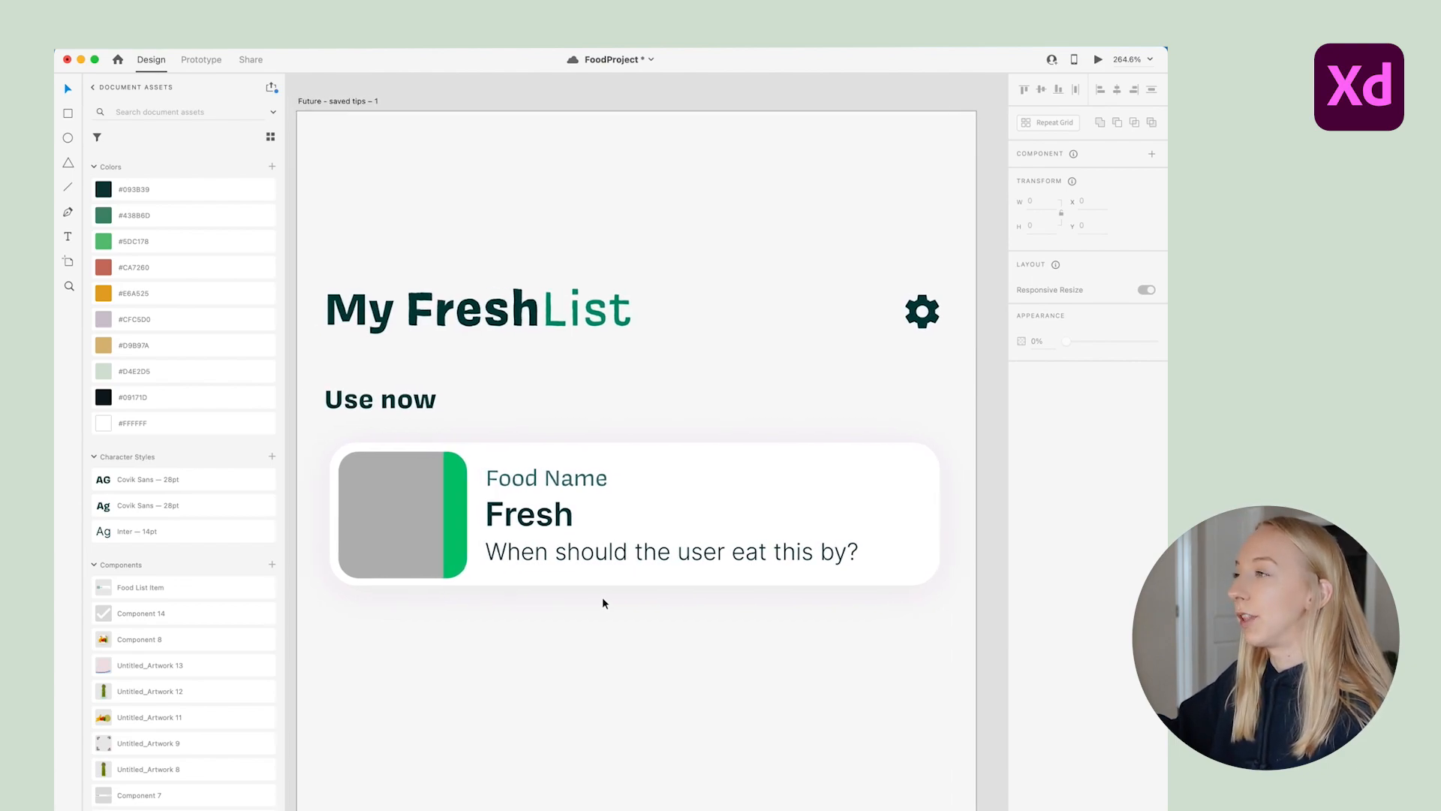
{"action": "left_click", "coordinate": [489, 479]}
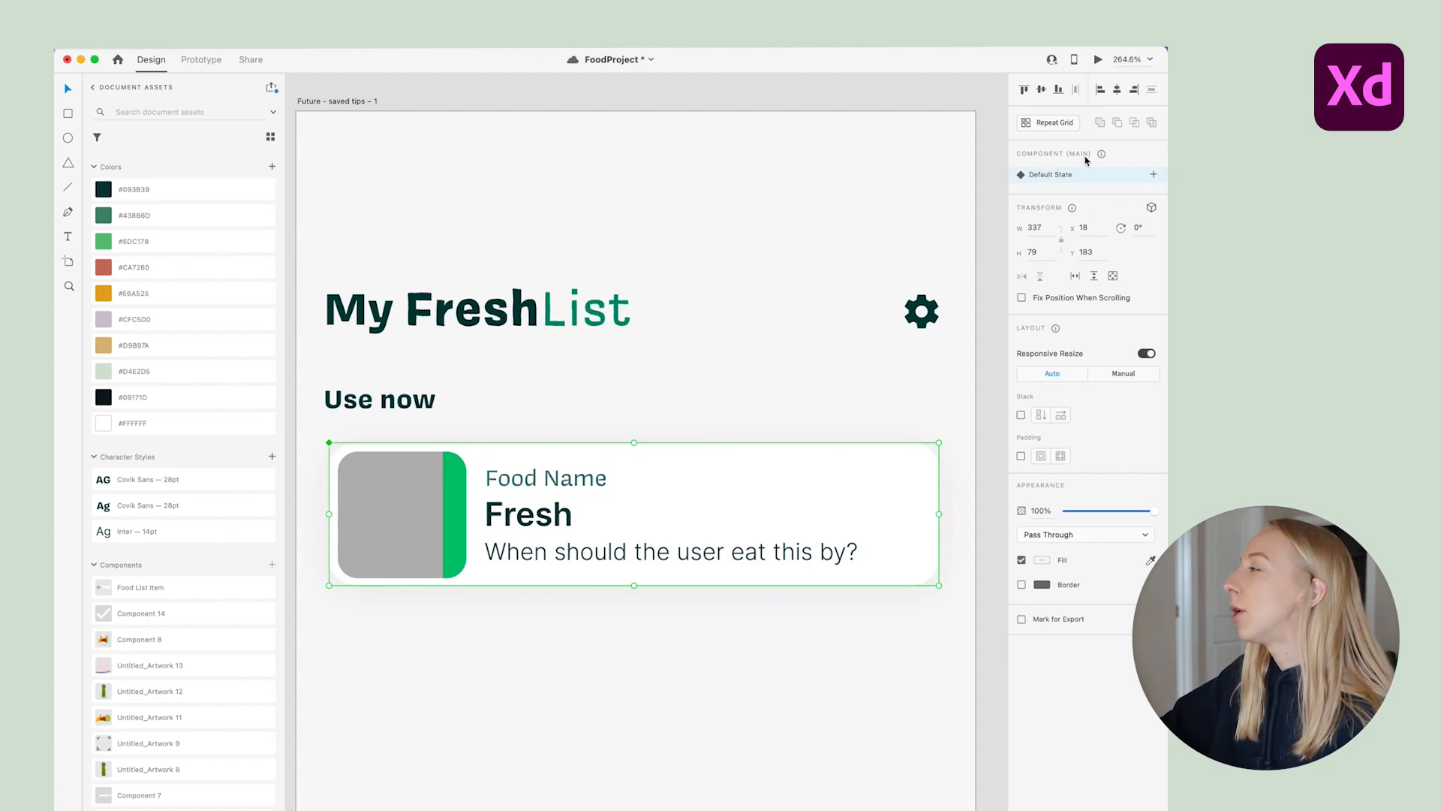
Add a new component state named 'Spoiled'
{"action": "left_click", "coordinate": [1155, 177]}
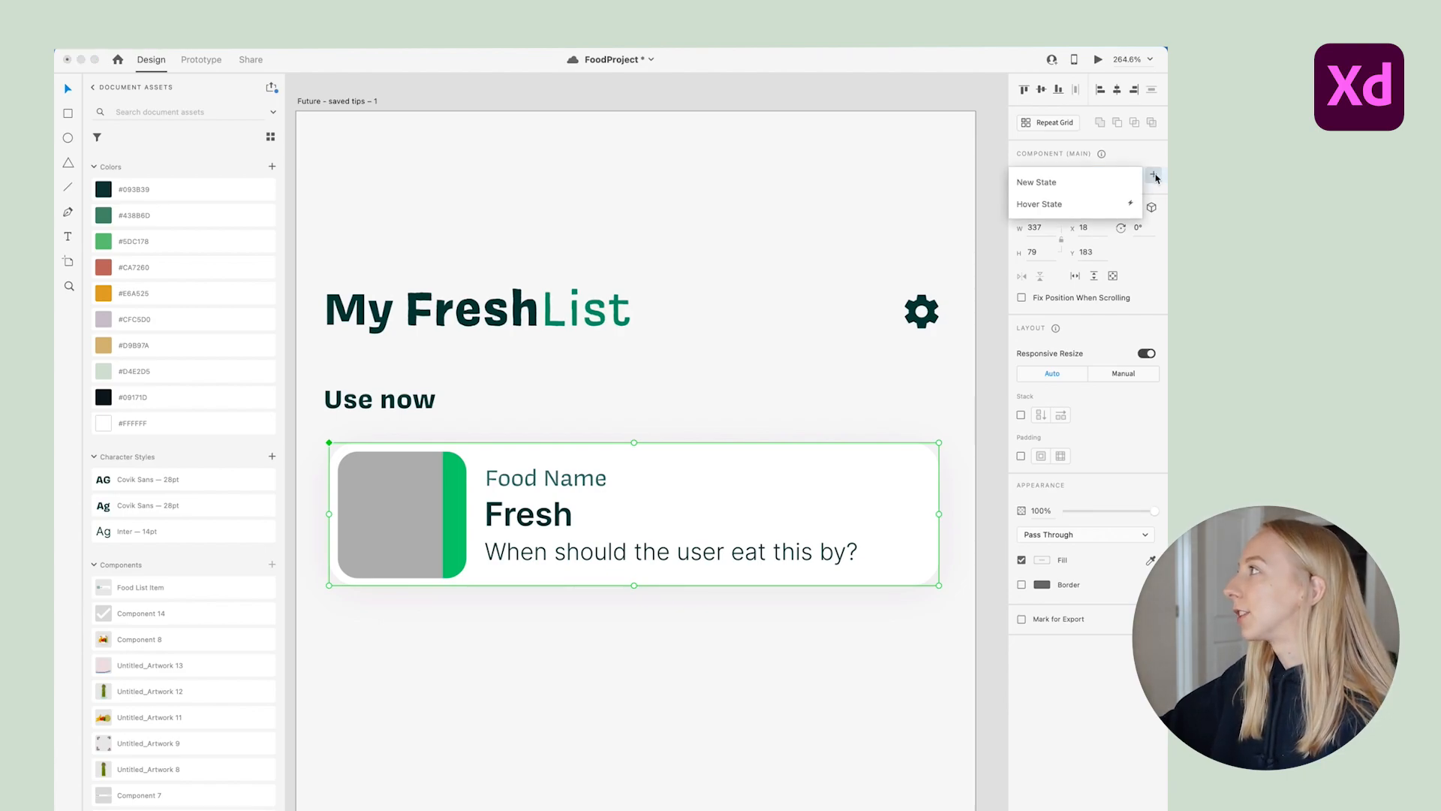
{"action": "left_click", "coordinate": [1043, 183]}
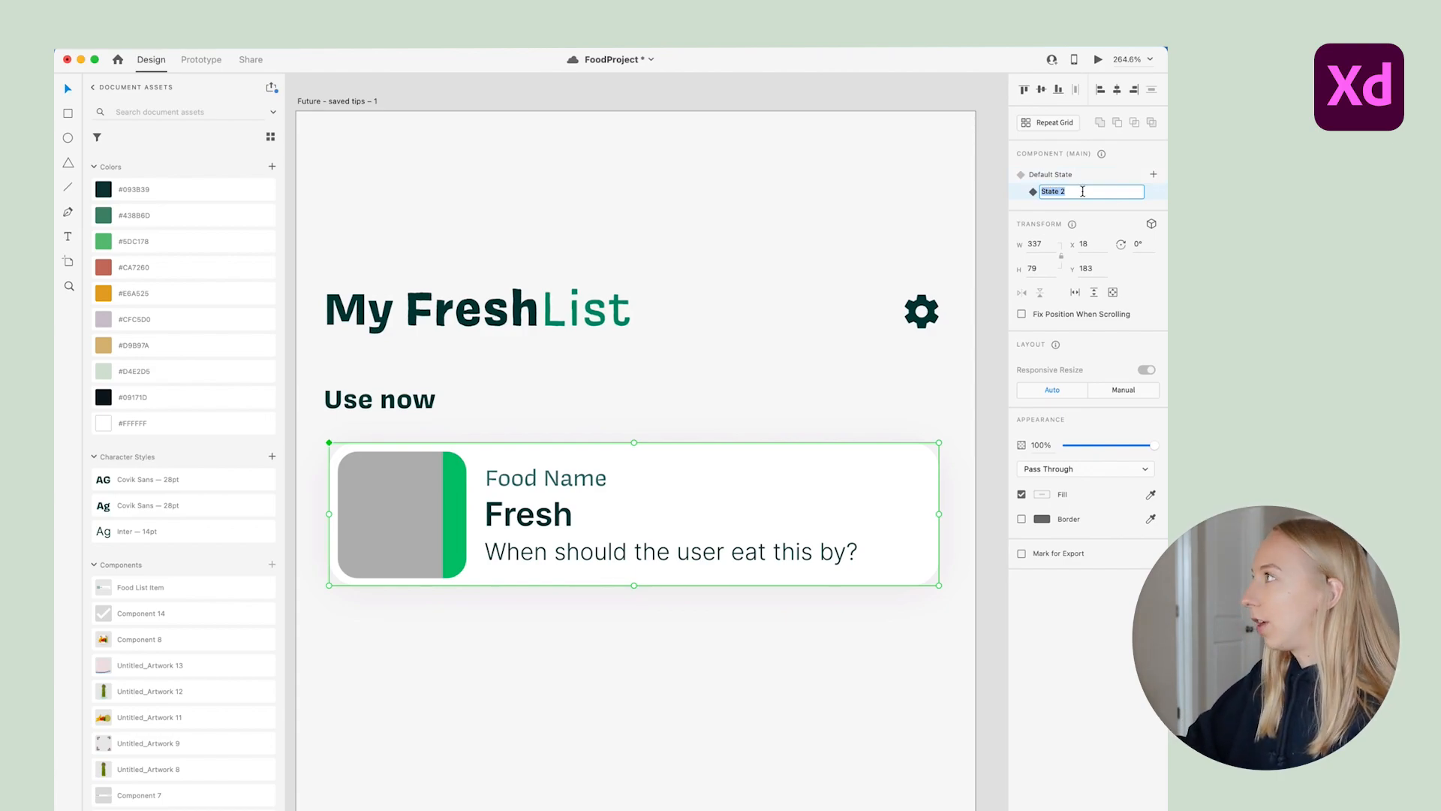
{"action": "type", "text": "Spo"}
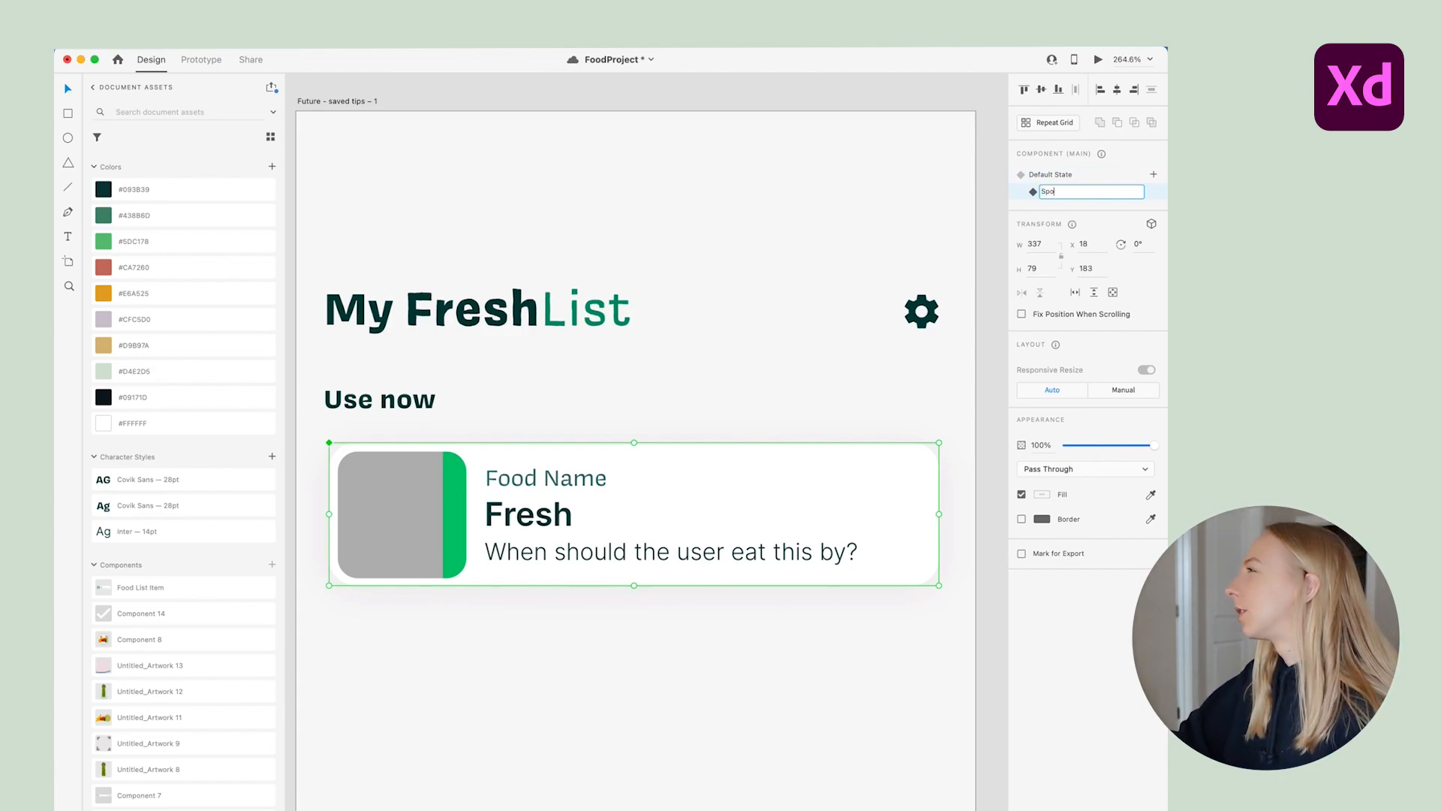
{"action": "type", "text": "iled"}
{"action": "key", "text": "Return"}
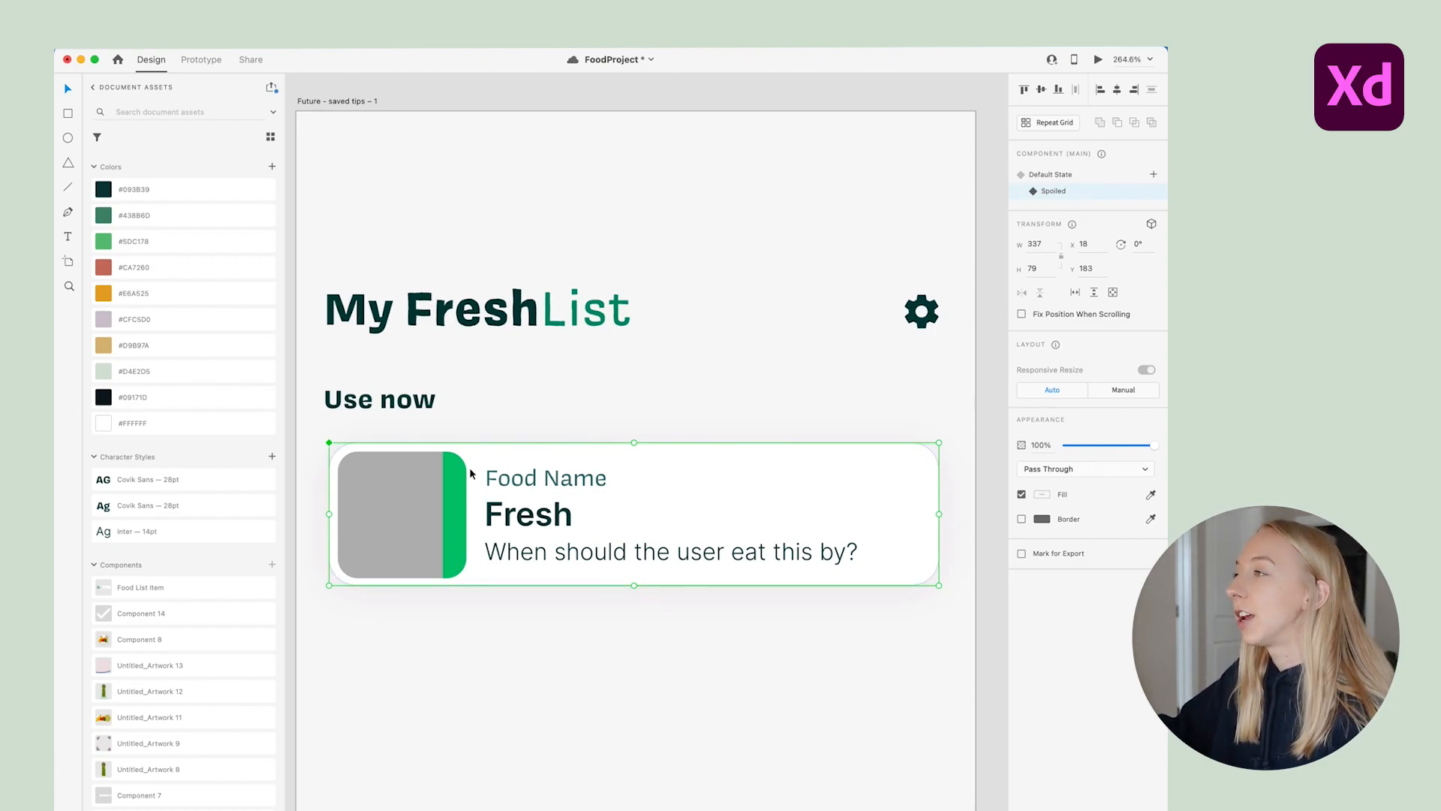
Make the Spoiled state read 'Spoiled' with a #CA7260 red side bar
{"action": "double_click", "coordinate": [538, 517]}
{"action": "double_click", "coordinate": [538, 517]}
{"action": "type", "text": "Spoin"}
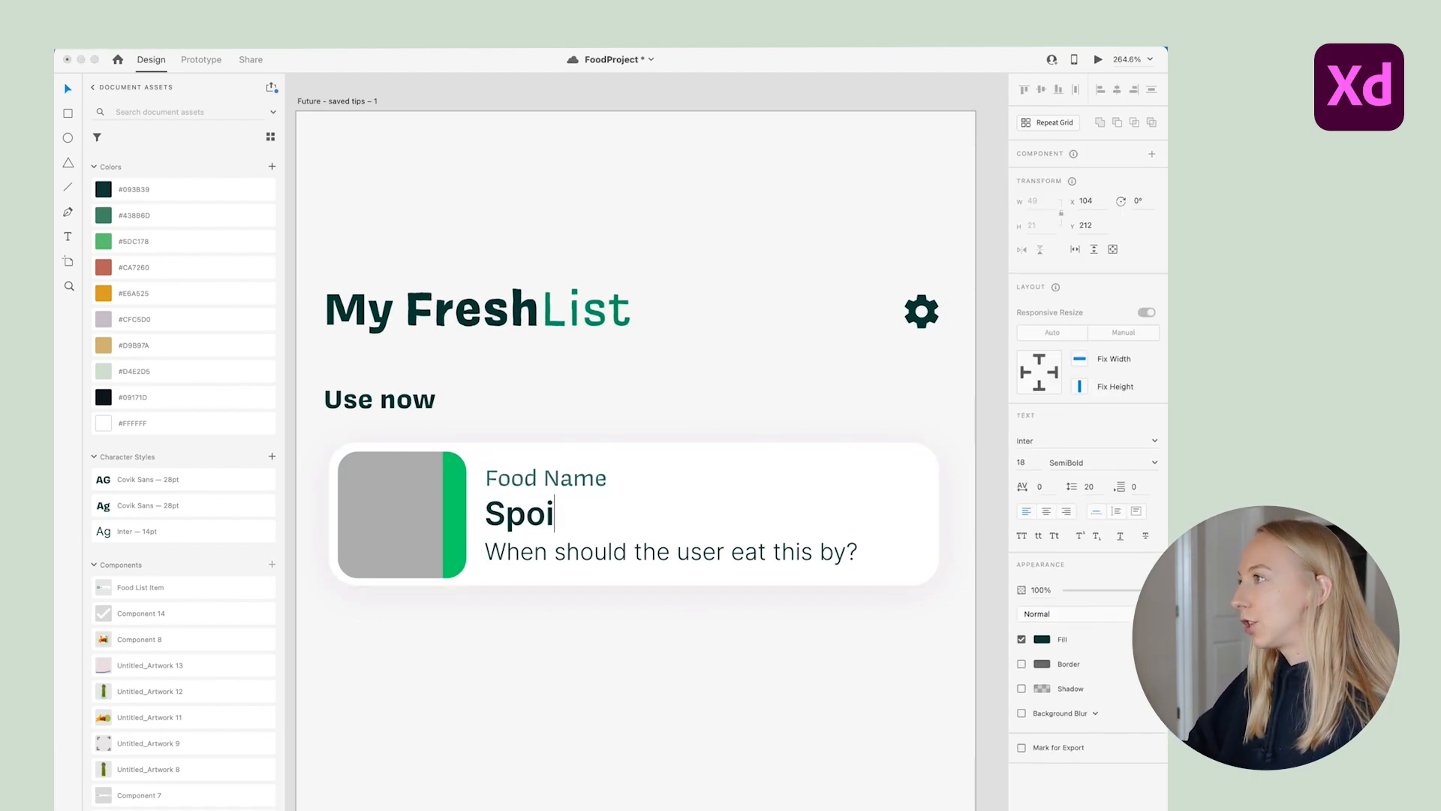
{"action": "key", "text": "BackSpace"}
{"action": "type", "text": "led"}
{"action": "key", "text": "Escape"}
{"action": "left_click", "coordinate": [455, 483]}
{"action": "left_click", "coordinate": [184, 268]}
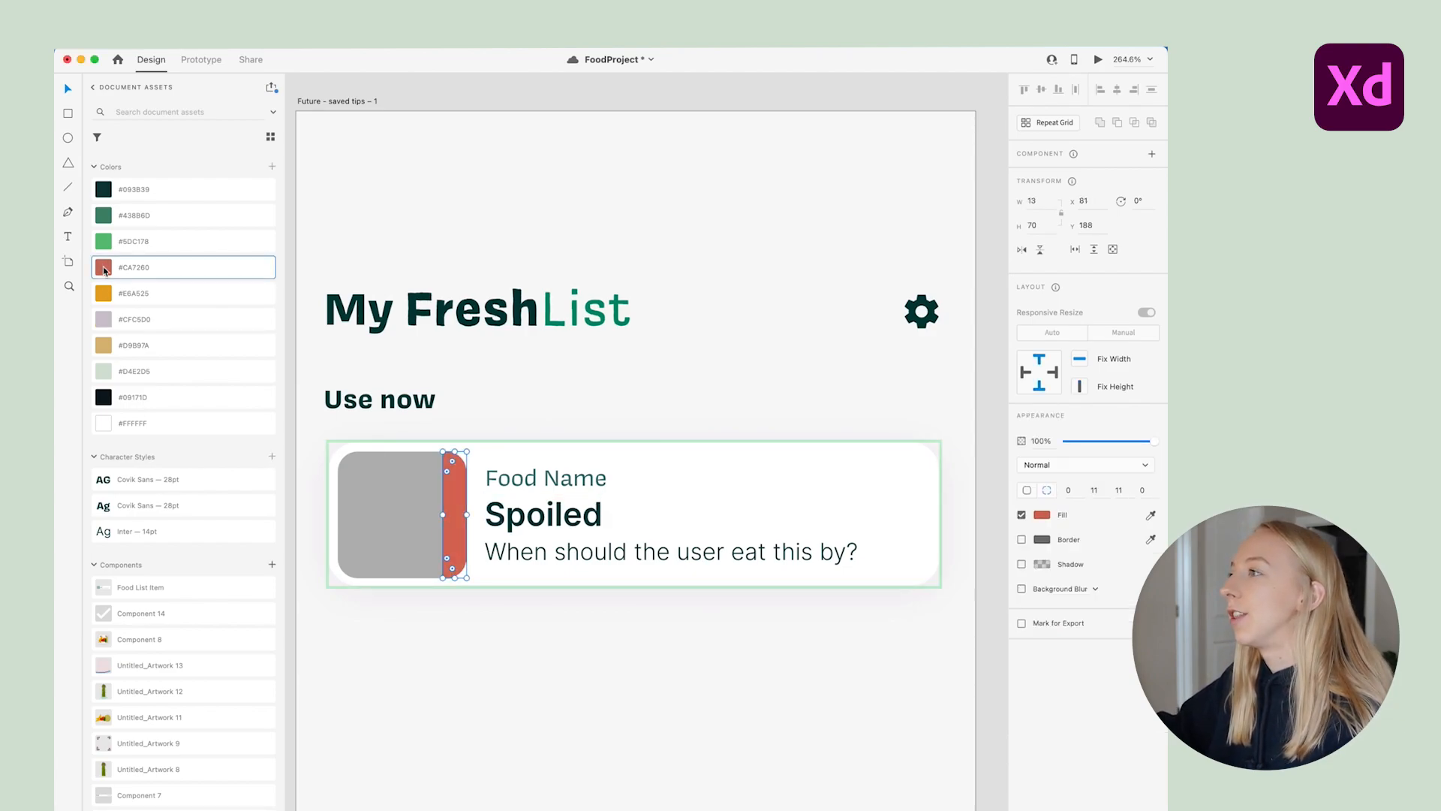
{"action": "left_click", "coordinate": [588, 609]}
Toggle the card between its Default and Spoiled states to preview them
{"action": "left_click", "coordinate": [617, 553]}
{"action": "left_click", "coordinate": [1061, 176]}
{"action": "left_click", "coordinate": [1059, 191]}
{"action": "left_click", "coordinate": [1060, 176]}
{"action": "left_click", "coordinate": [1061, 192]}
After rechecking Spoiled, add a new component state named 'Going Bad'
{"action": "left_click", "coordinate": [1061, 175]}
{"action": "left_click", "coordinate": [1062, 192]}
{"action": "left_click", "coordinate": [1058, 177]}
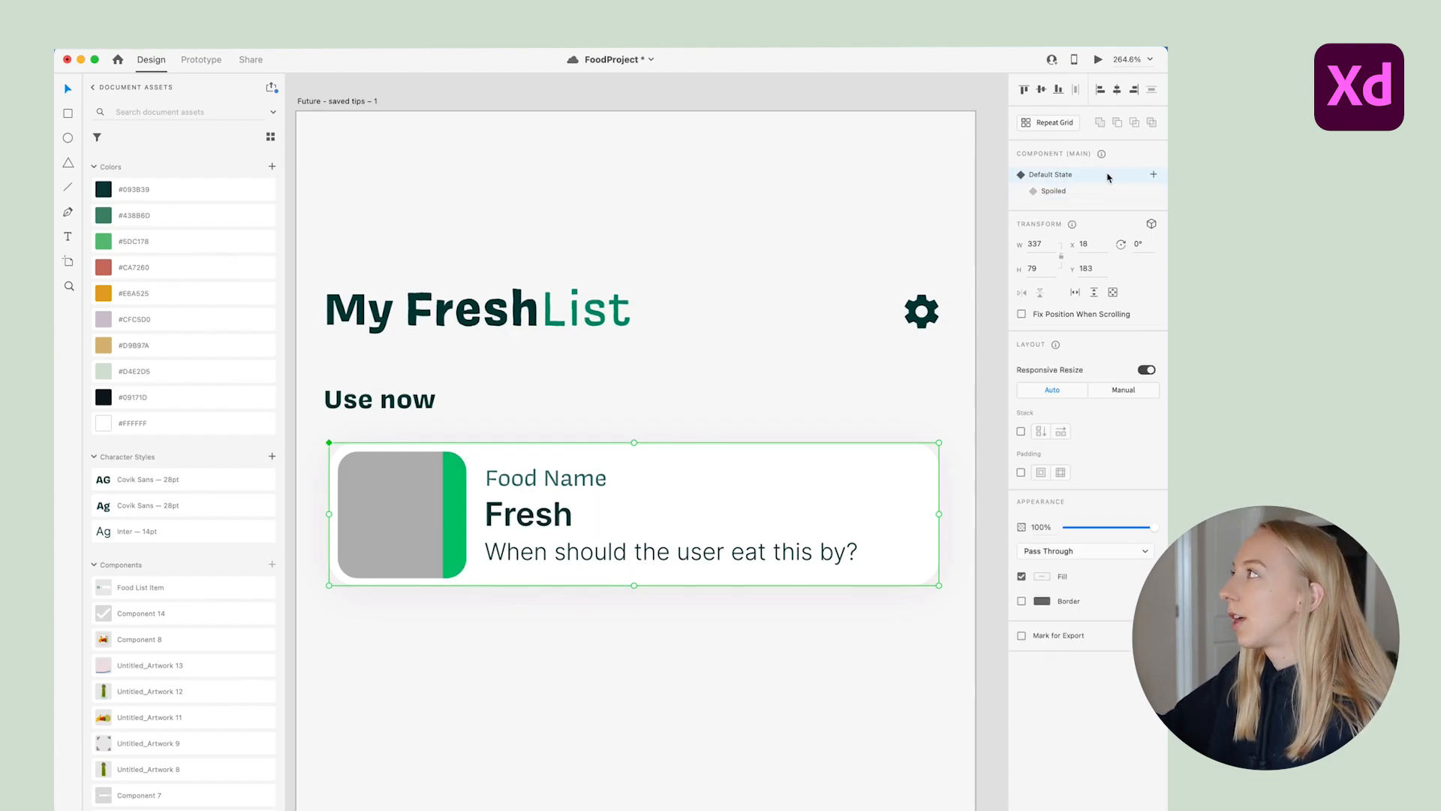
{"action": "left_click", "coordinate": [1154, 175]}
{"action": "left_click", "coordinate": [1057, 184]}
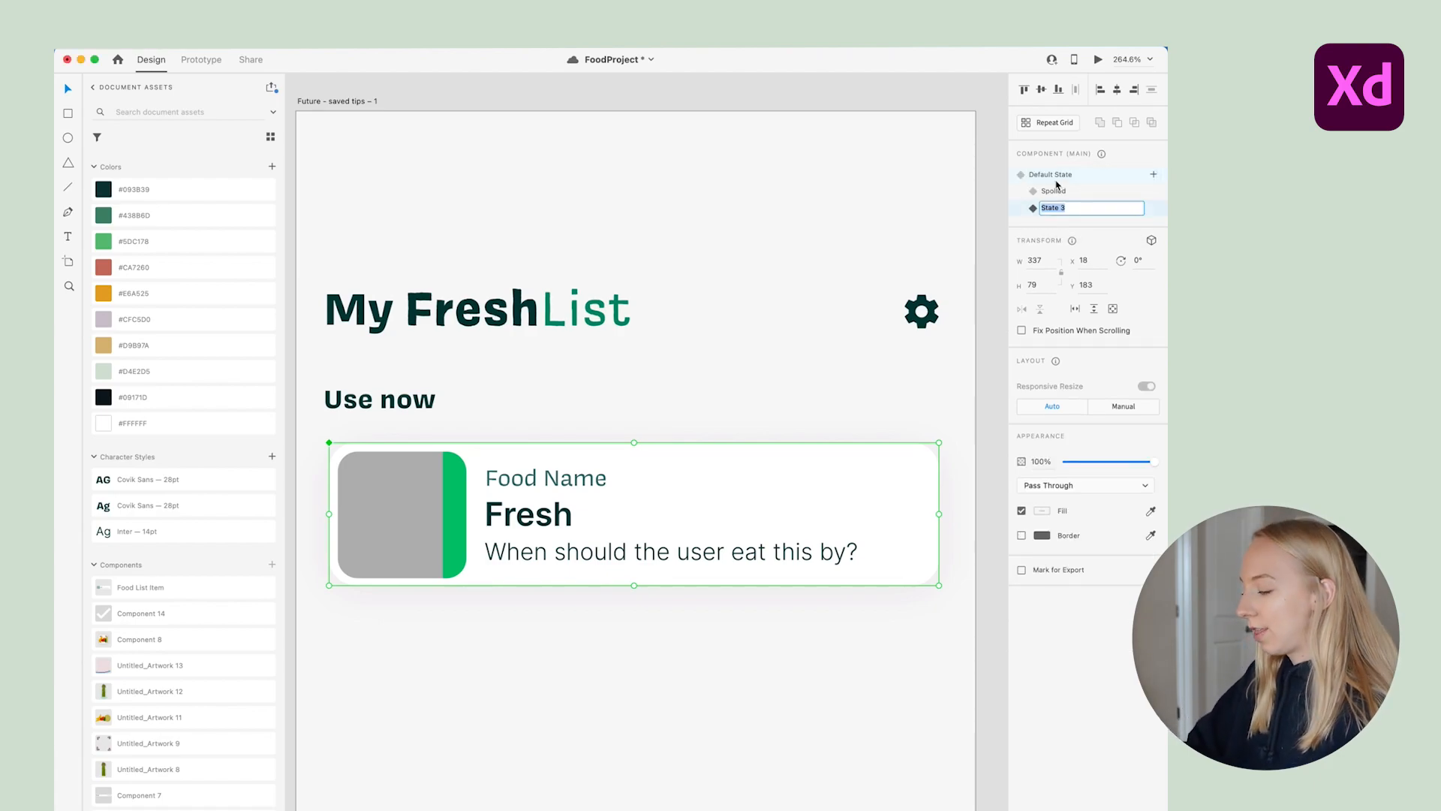
{"action": "type", "text": "Going Bad"}
{"action": "key", "text": "Return"}
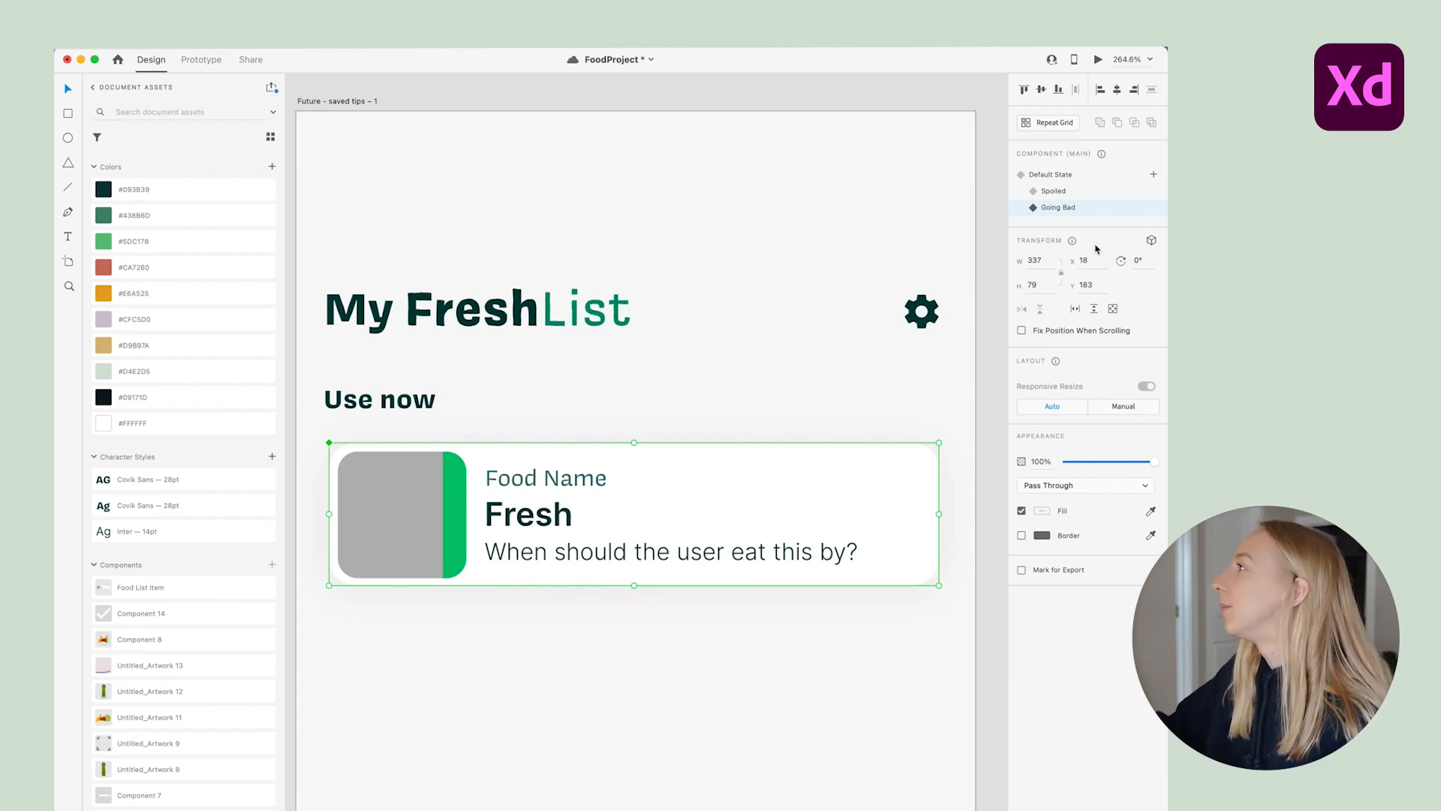
Make the Going Bad state read 'About to spoil' with a #E6A525 orange side bar
{"action": "double_click", "coordinate": [532, 517]}
{"action": "double_click", "coordinate": [532, 517]}
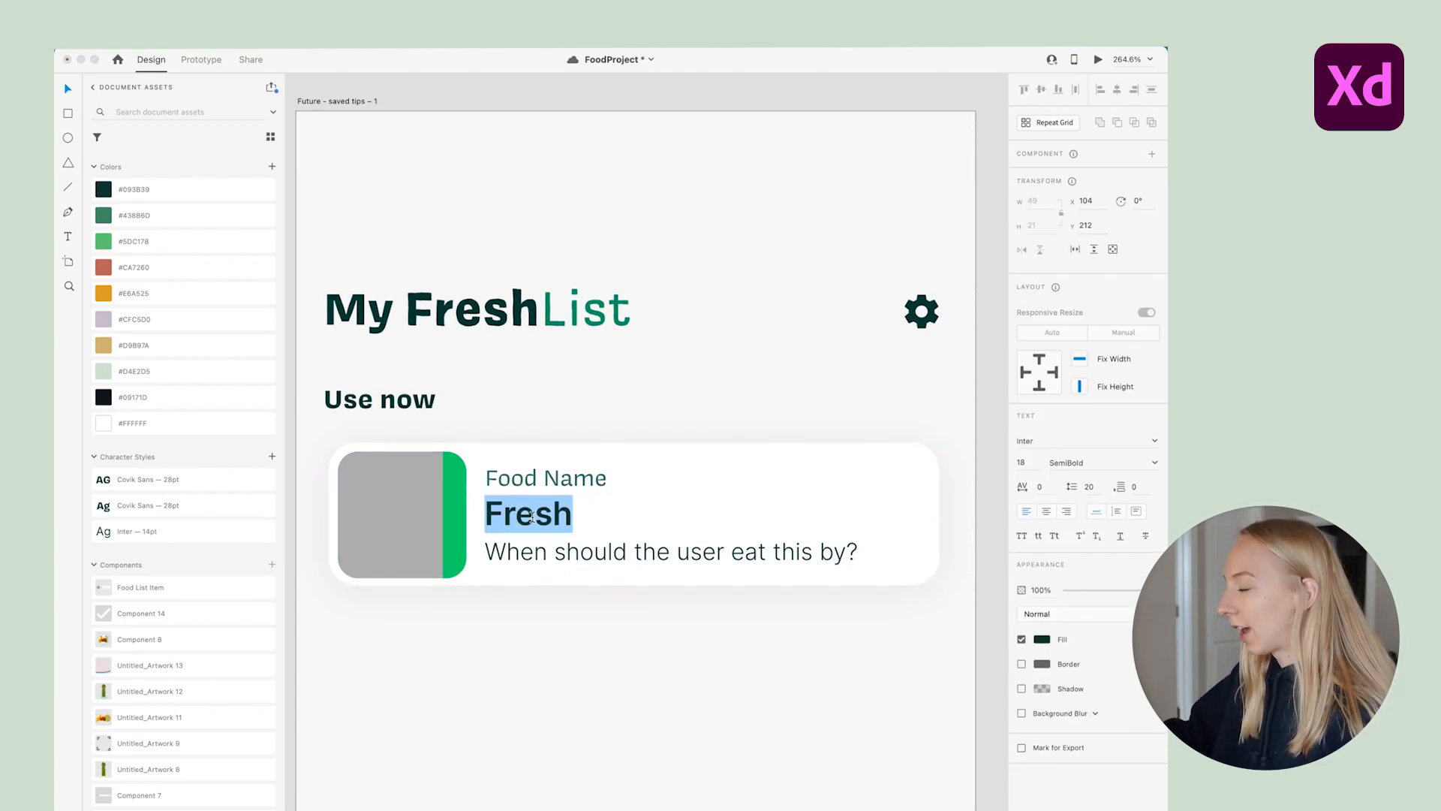
{"action": "type", "text": "About to S"}
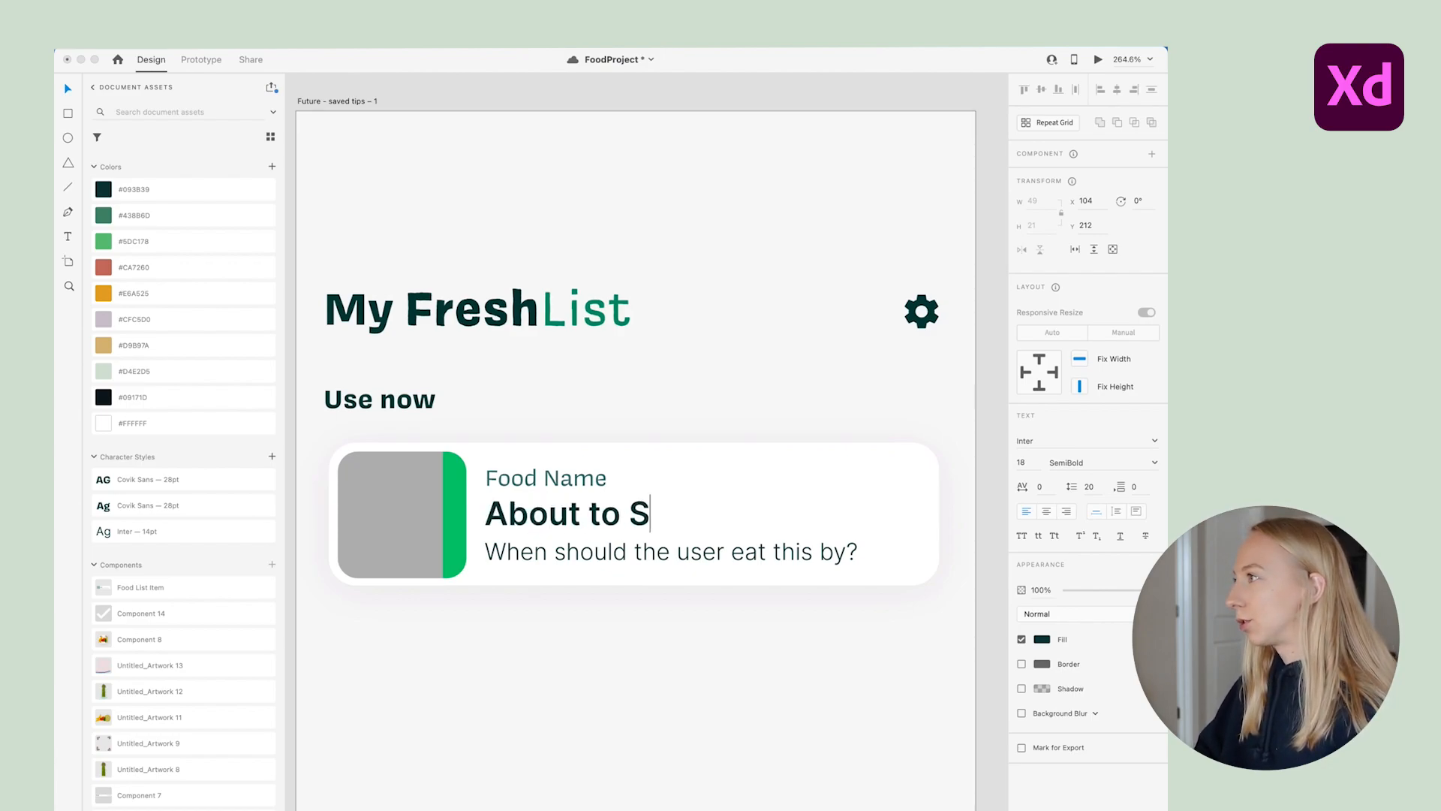
{"action": "key", "text": "BackSpace"}
{"action": "type", "text": "spoil"}
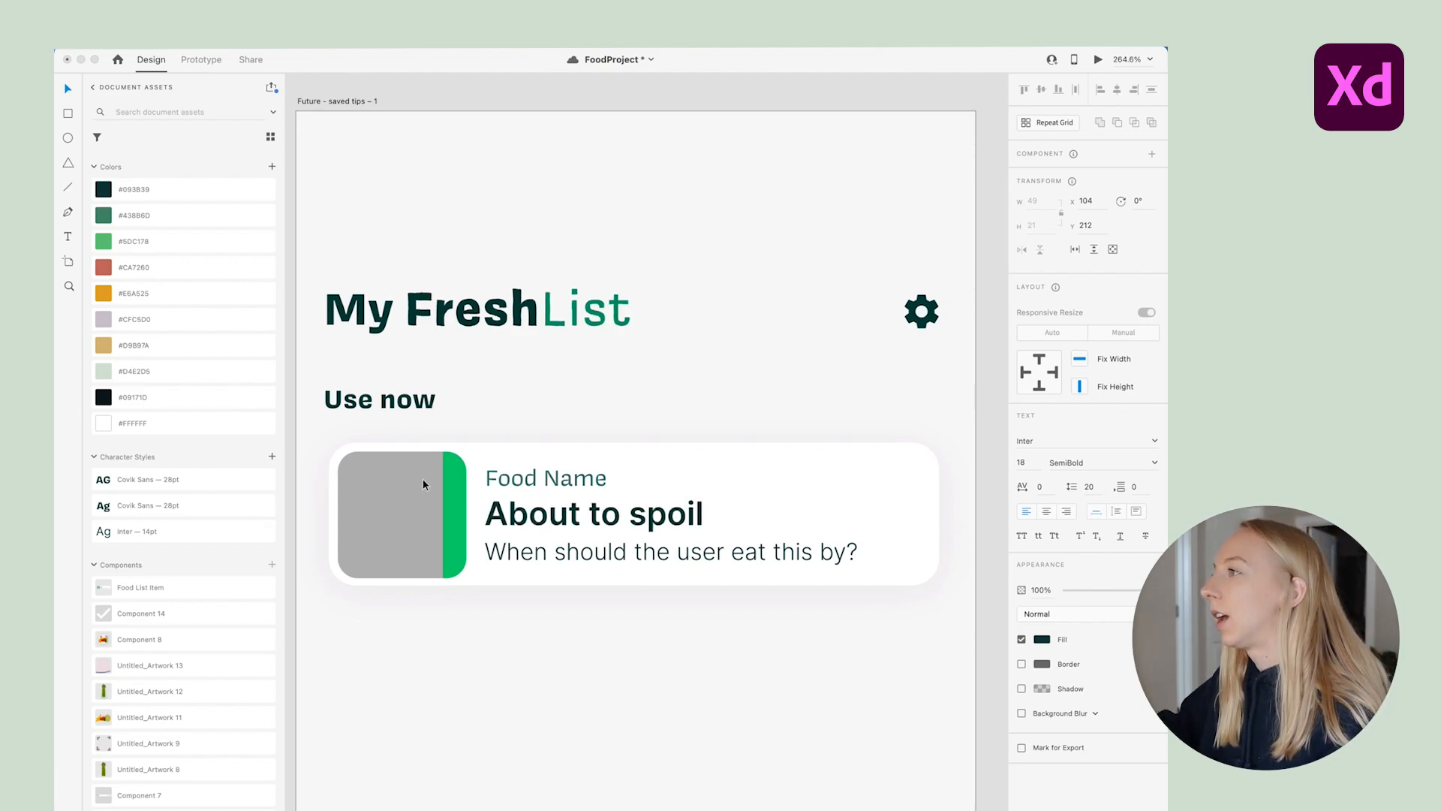
{"action": "key", "text": "Escape"}
{"action": "left_click", "coordinate": [443, 481]}
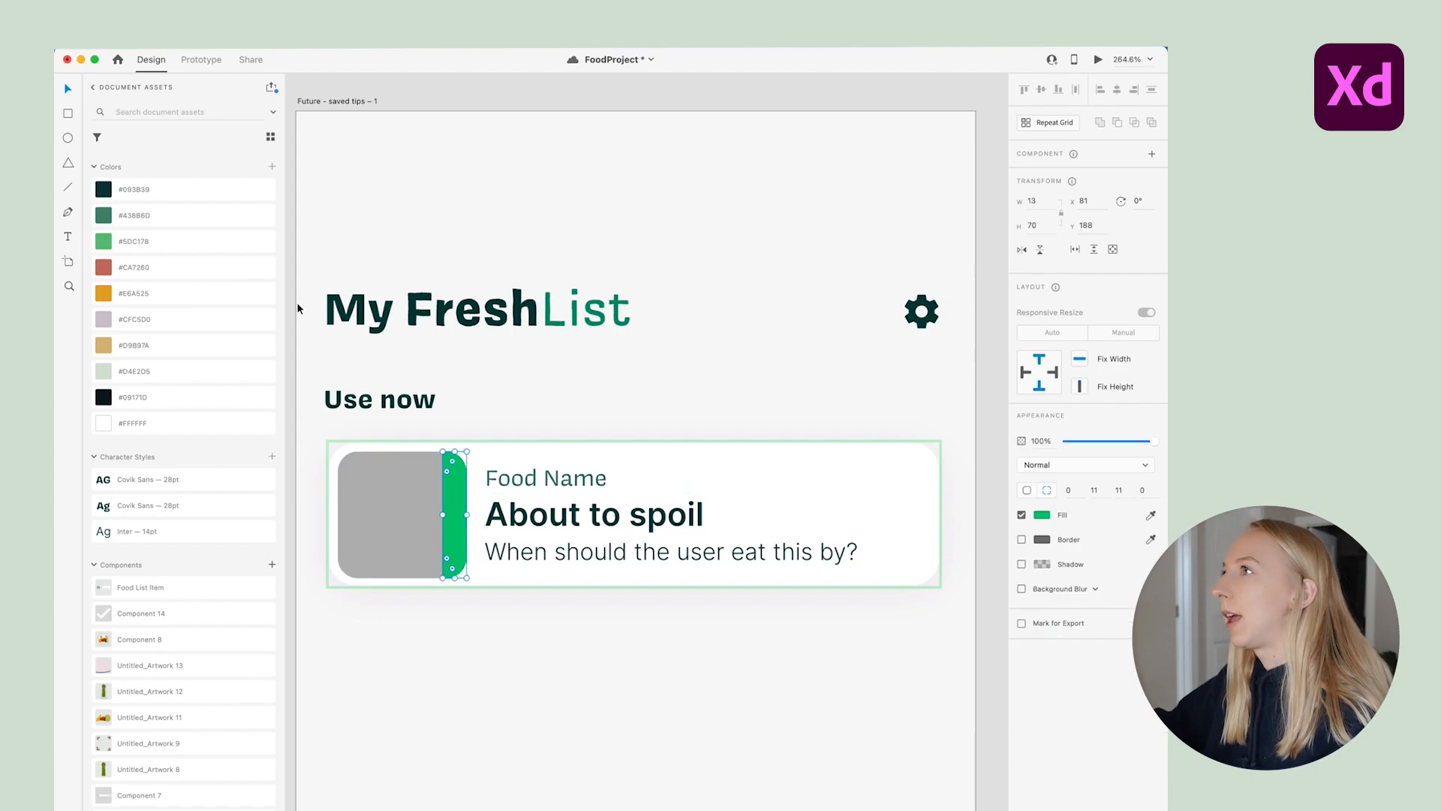
{"action": "left_click", "coordinate": [155, 297]}
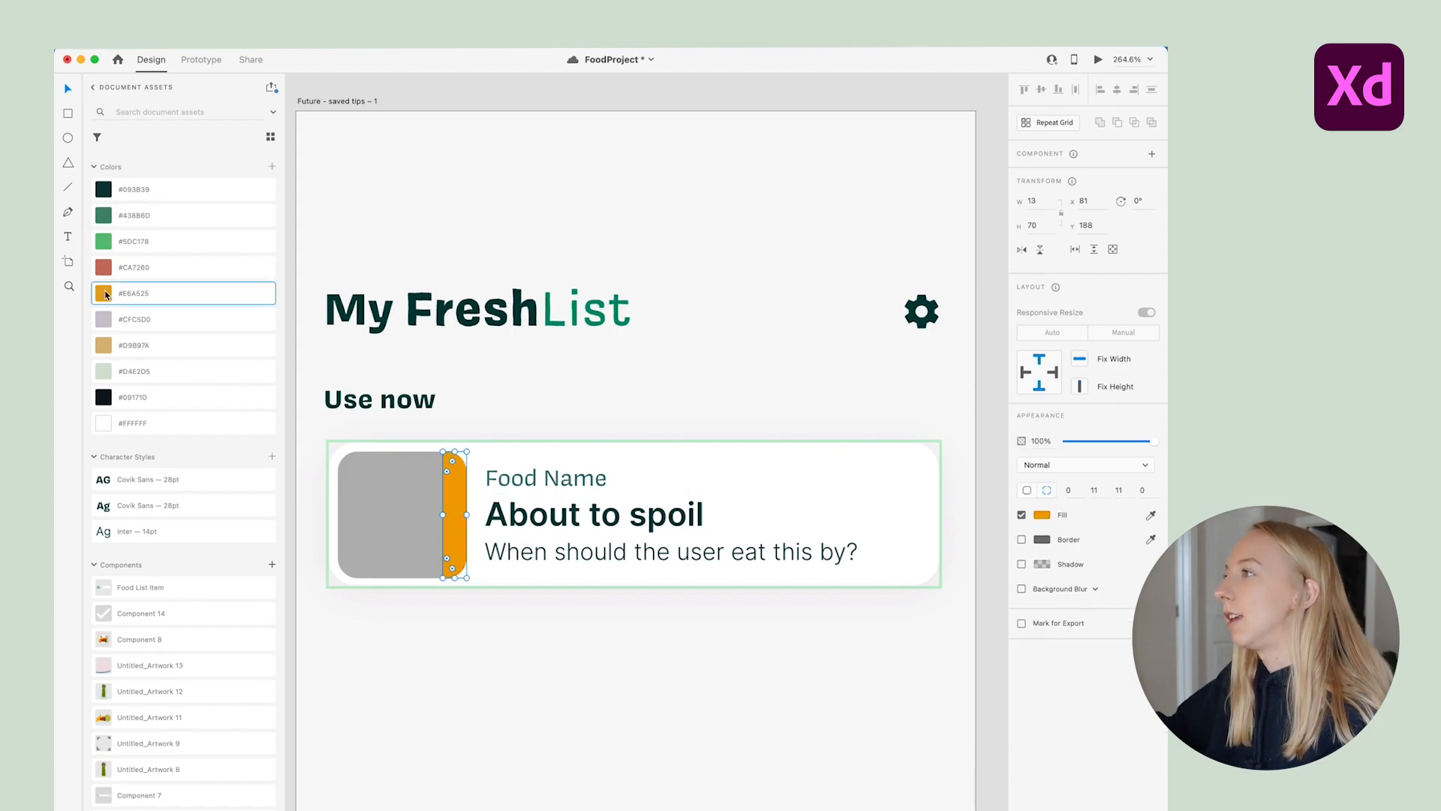
{"action": "left_click", "coordinate": [657, 629]}
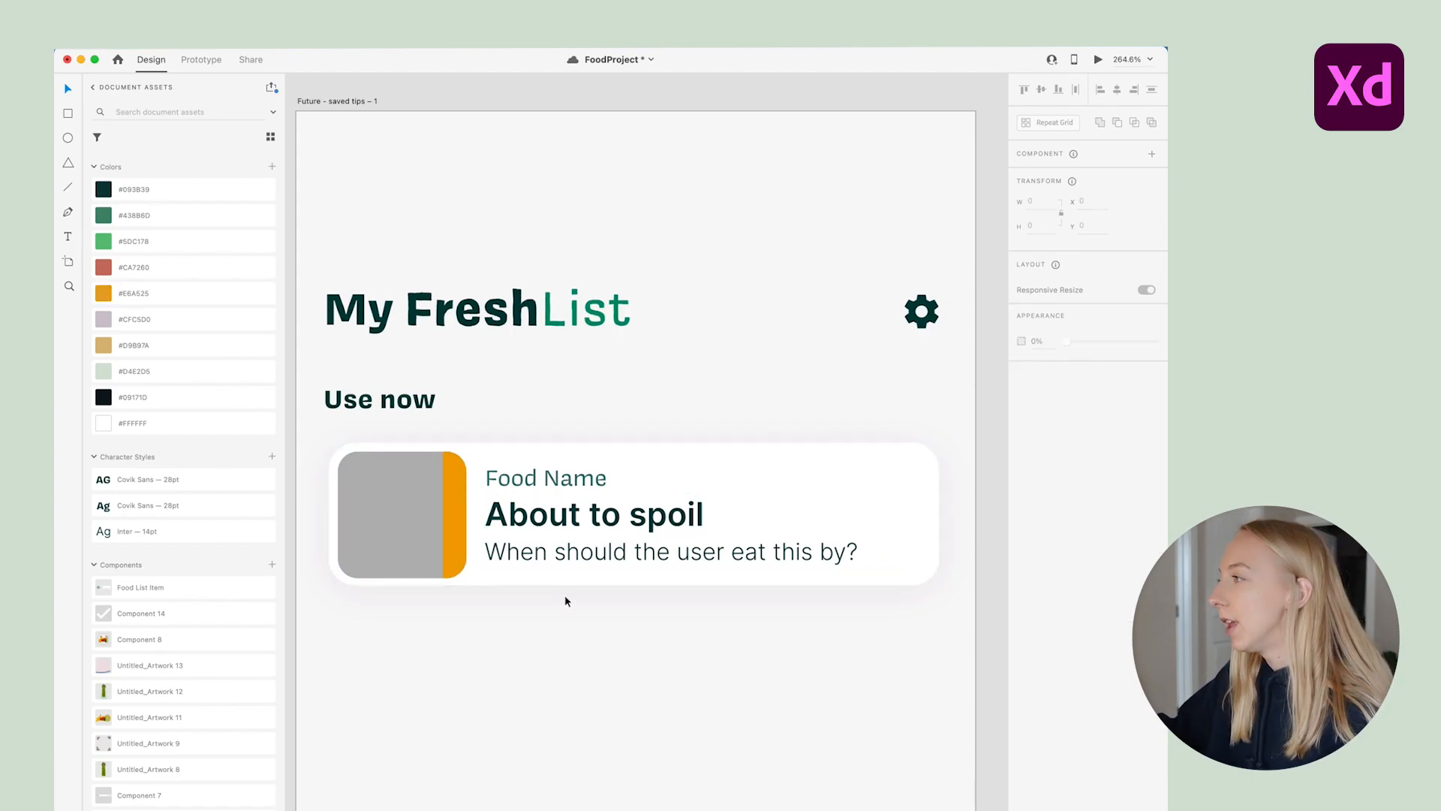
{"action": "scroll", "coordinate": [596, 344], "scroll_direction": "down", "scroll_amount": 3}
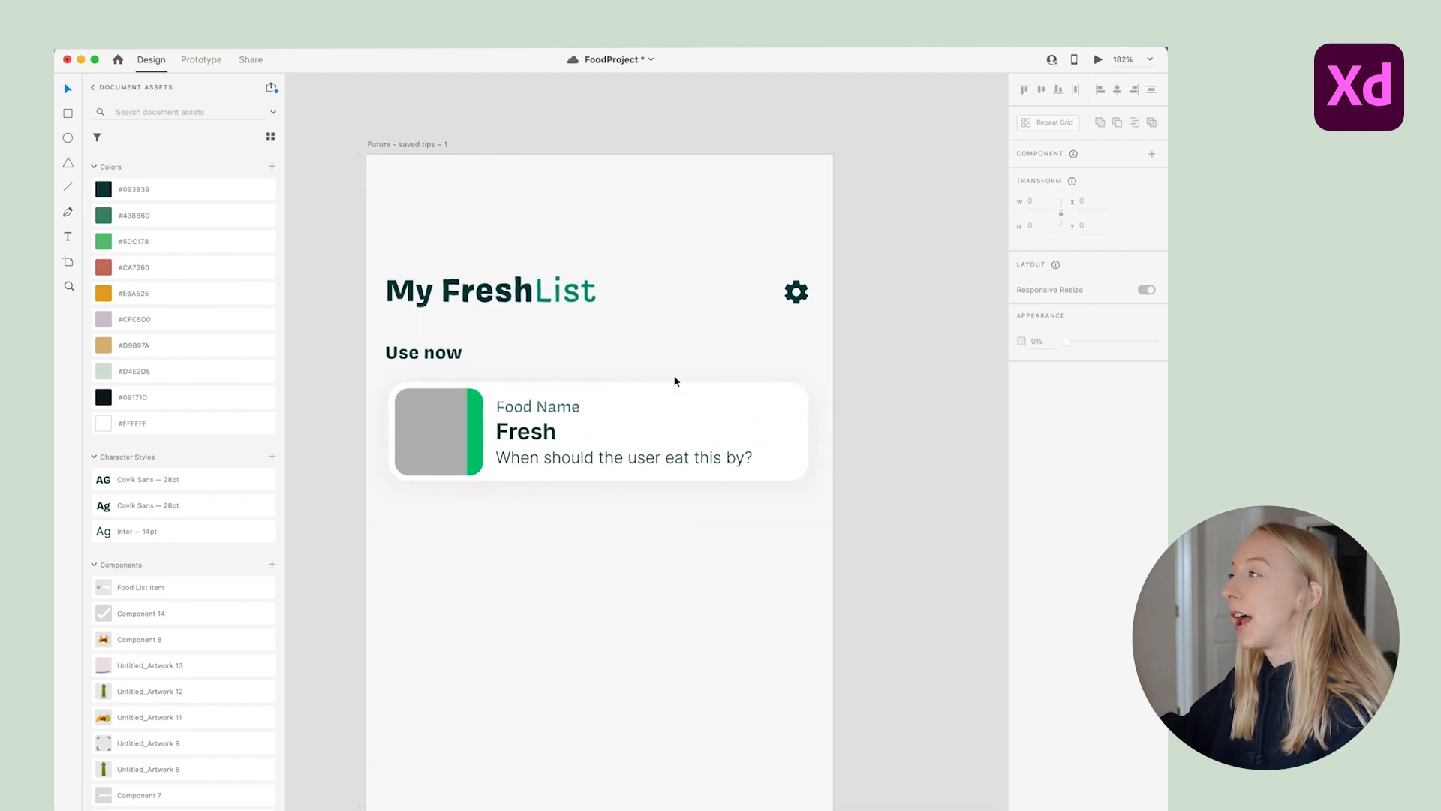
{"action": "left_click", "coordinate": [698, 413]}
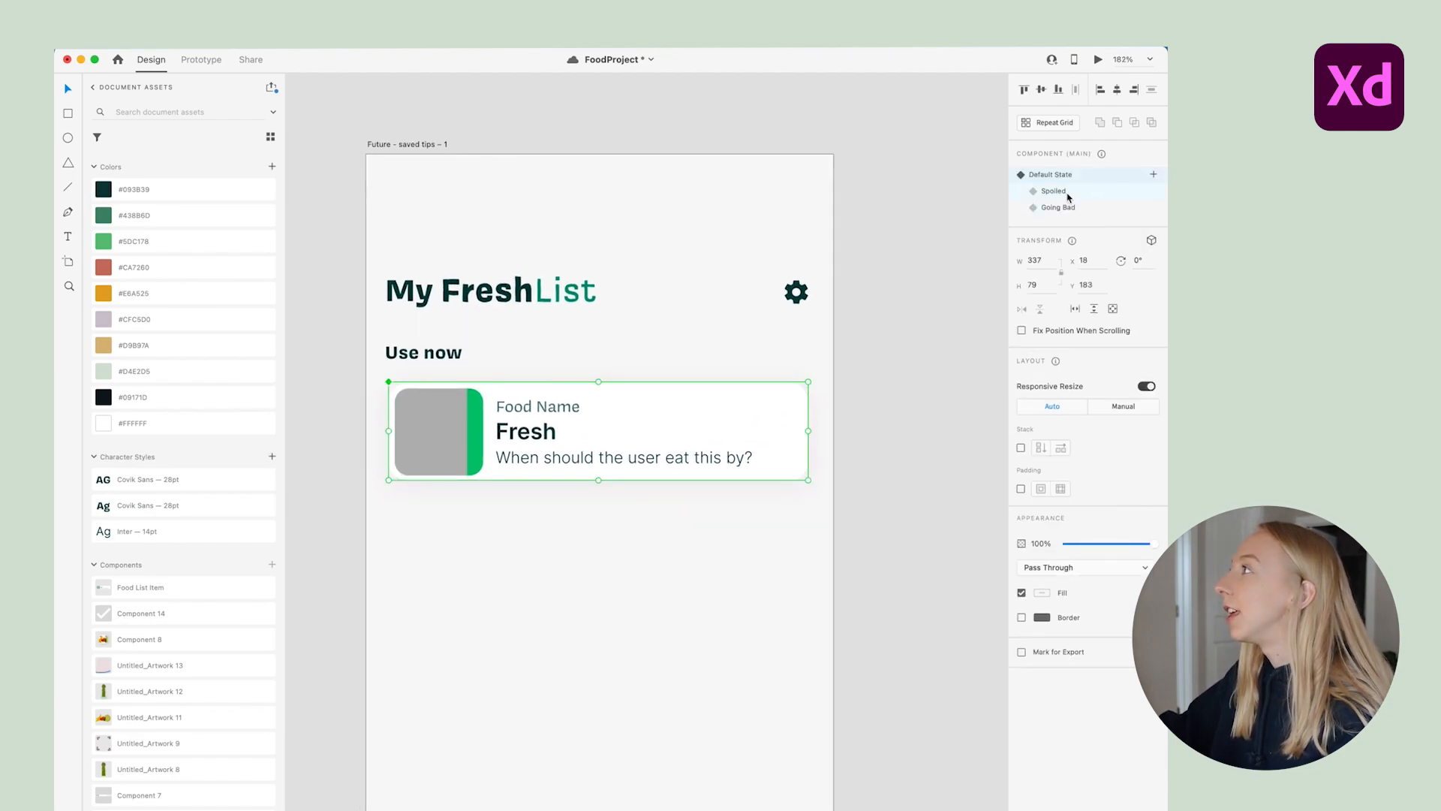
Duplicate the food card several times down the Use now list
{"action": "scroll", "coordinate": [643, 189], "scroll_direction": "down", "scroll_amount": 3}
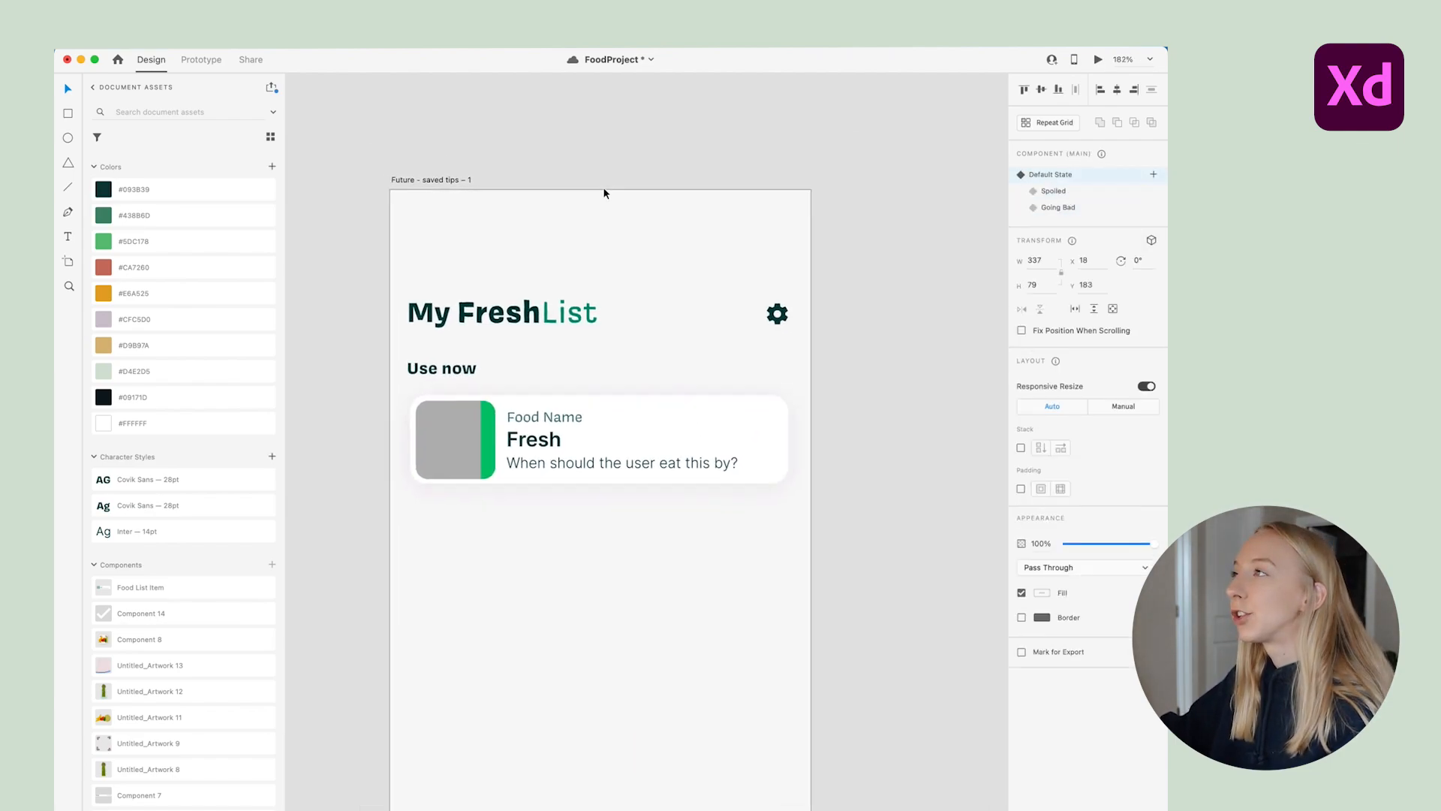
{"action": "left_click", "coordinate": [860, 269]}
{"action": "left_click_drag", "start_coordinate": [673, 373], "coordinate": [675, 470]}
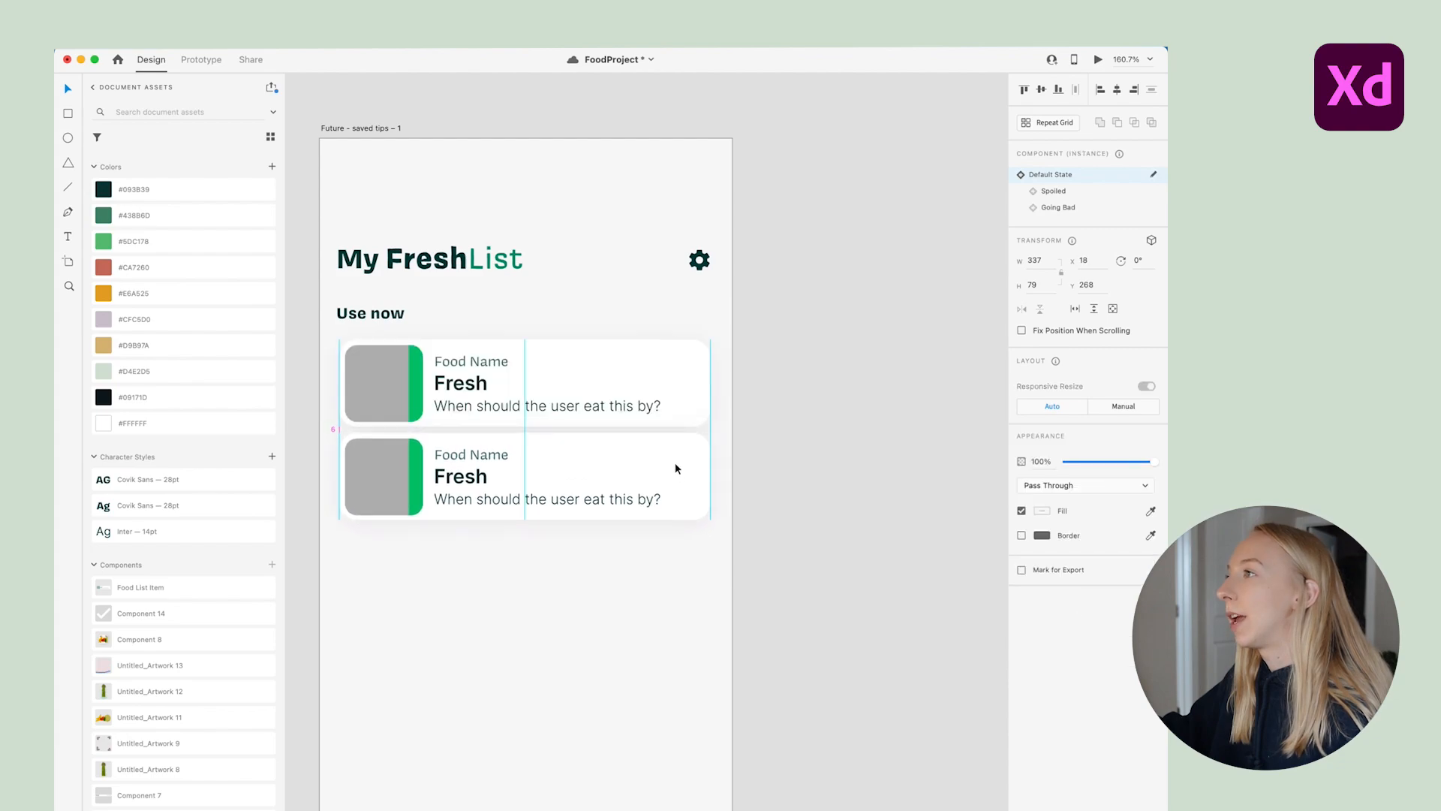
{"action": "left_click_drag", "start_coordinate": [674, 471], "coordinate": [661, 765]}
{"action": "left_click", "coordinate": [755, 720]}
{"action": "scroll", "coordinate": [755, 719], "scroll_direction": "down", "scroll_amount": 3}
{"action": "left_click_drag", "start_coordinate": [705, 701], "coordinate": [657, 758]}
{"action": "key", "text": "Escape"}
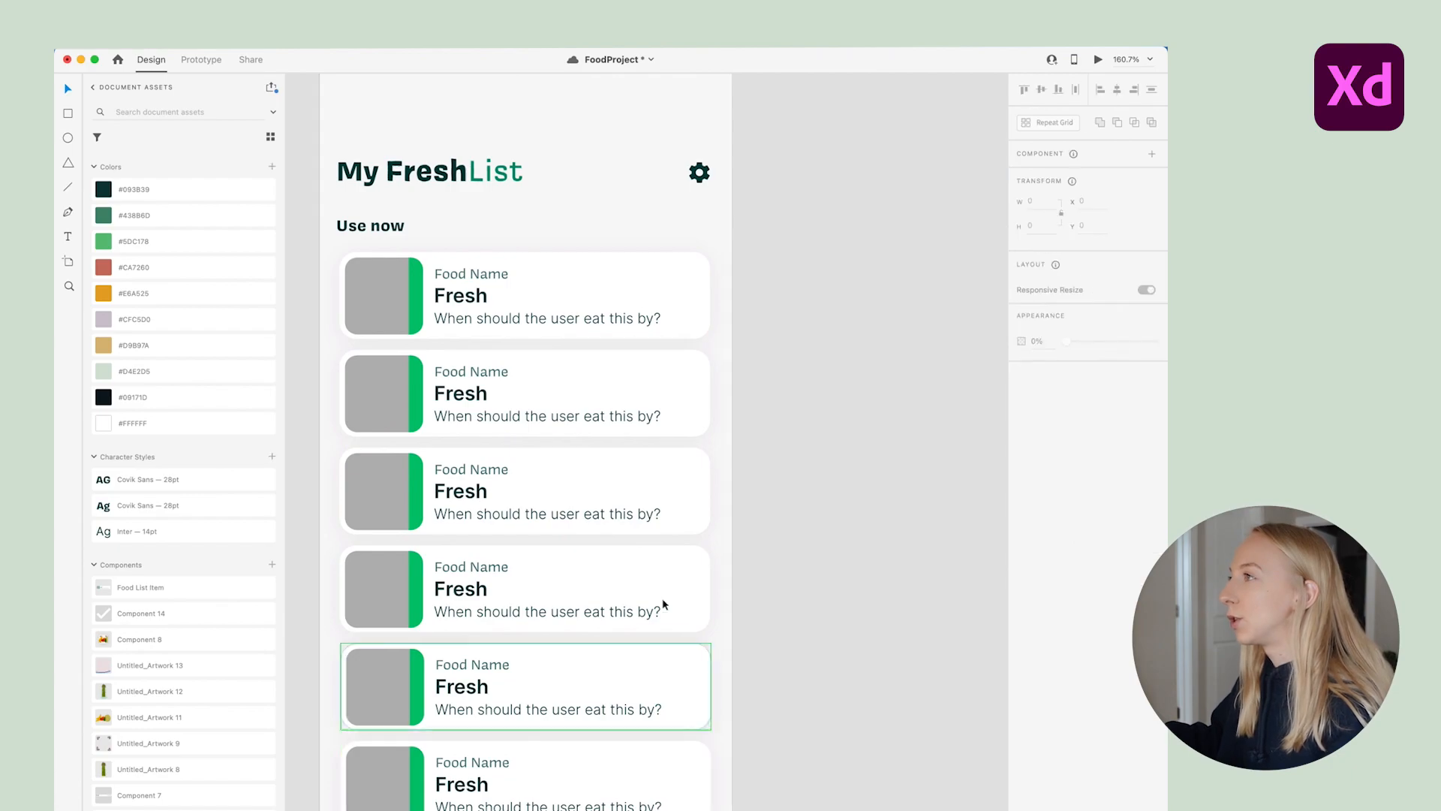
{"action": "scroll", "coordinate": [608, 514], "scroll_direction": "up", "scroll_amount": 2}
{"action": "scroll", "coordinate": [473, 383], "scroll_direction": "up", "scroll_amount": 1}
{"action": "scroll", "coordinate": [473, 381], "scroll_direction": "down", "scroll_amount": 2}
Set the second and fifth cards to Spoiled and the third card to Going Bad
{"action": "left_click", "coordinate": [570, 434]}
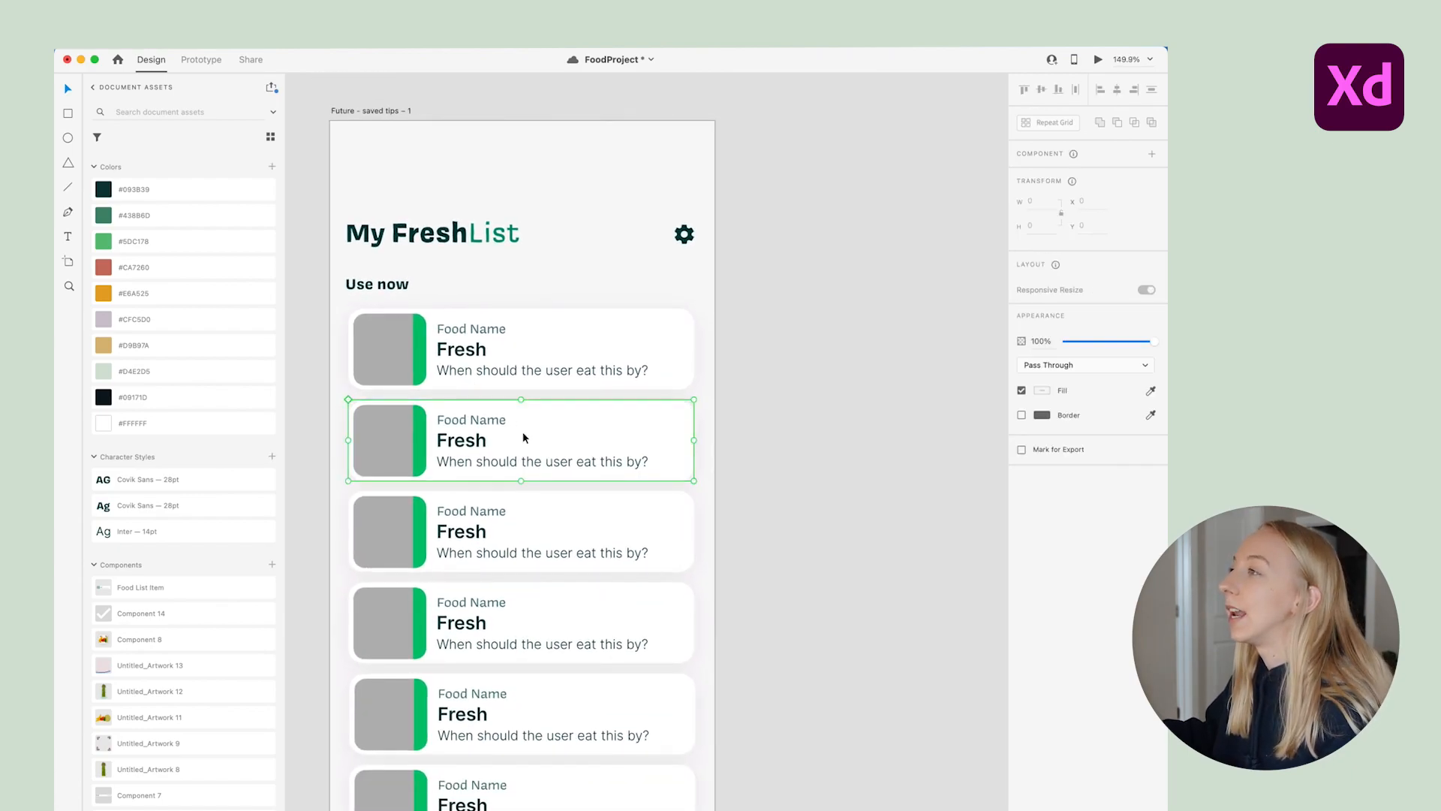
{"action": "left_click", "coordinate": [1061, 195]}
{"action": "left_click", "coordinate": [559, 525]}
{"action": "left_click", "coordinate": [1059, 207]}
{"action": "left_click", "coordinate": [509, 733]}
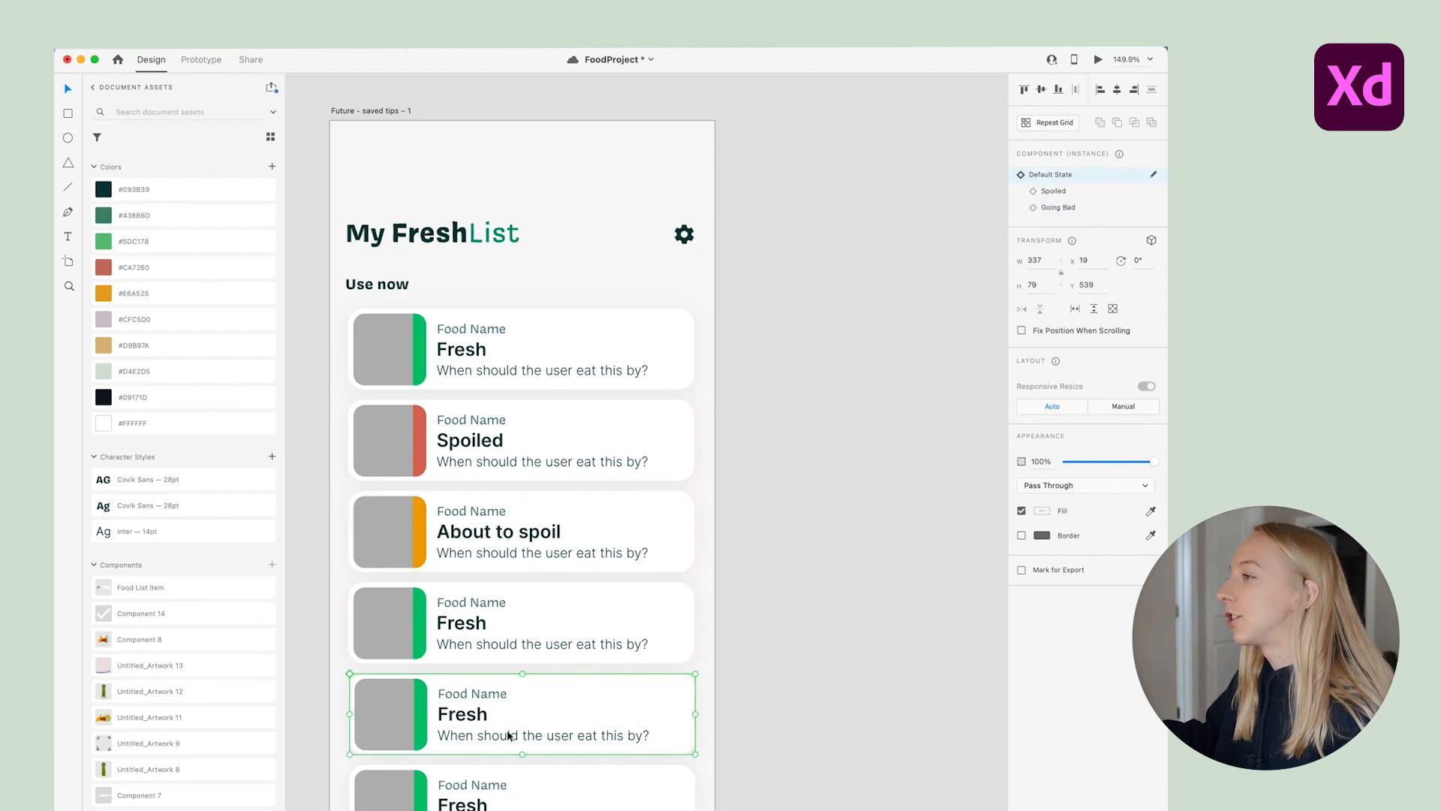
{"action": "left_click", "coordinate": [1051, 192]}
{"action": "left_click", "coordinate": [728, 691]}
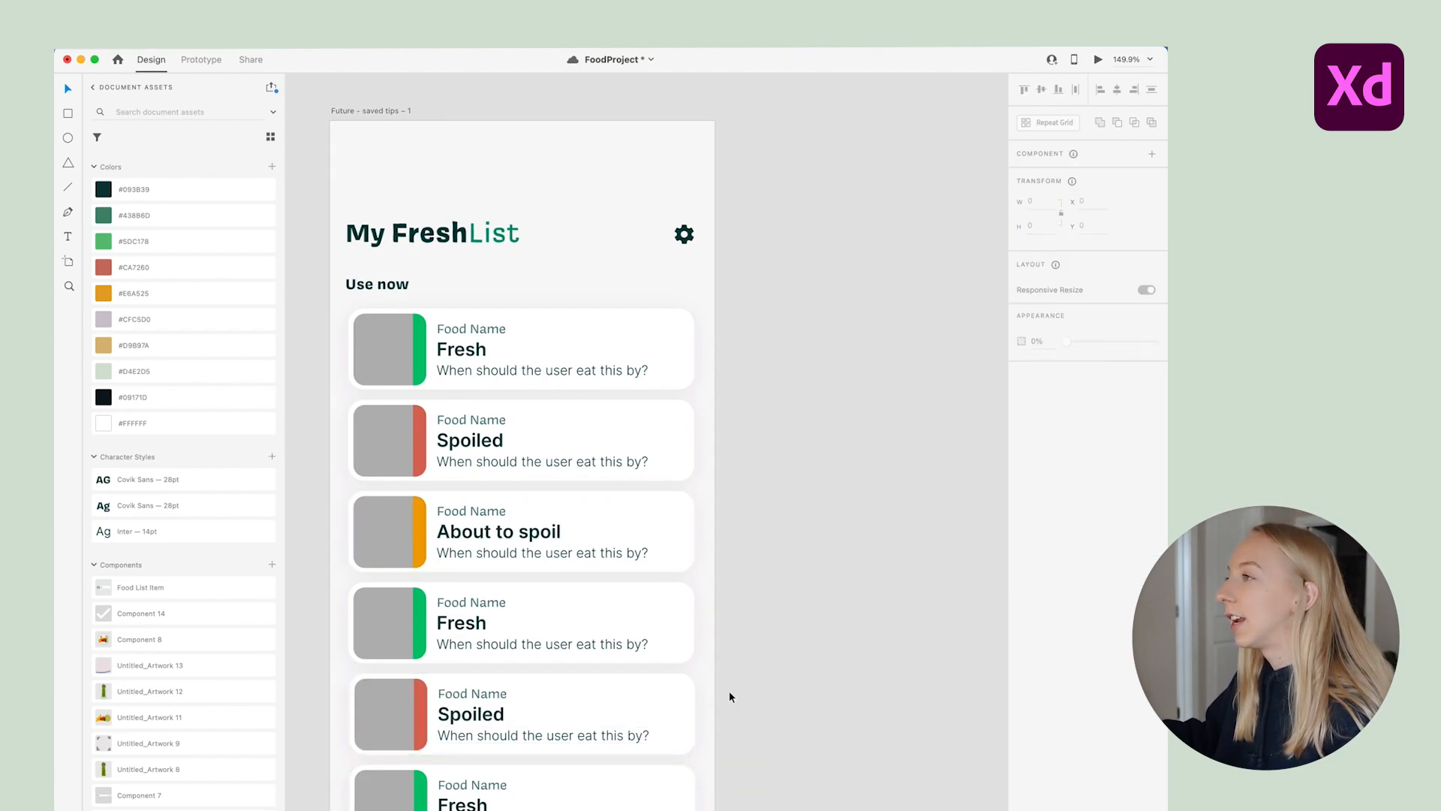
{"action": "left_click", "coordinate": [607, 538]}
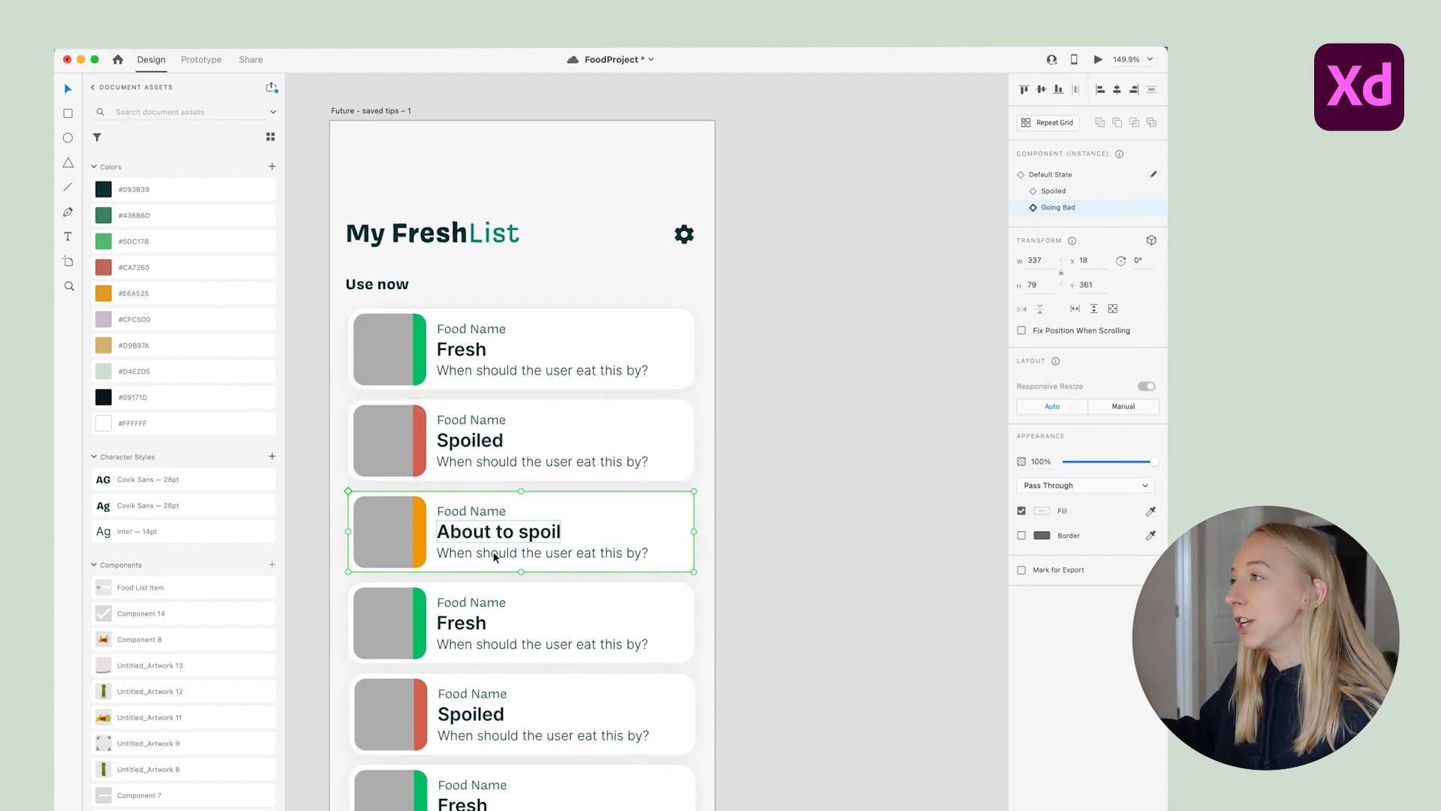
{"action": "left_click", "coordinate": [819, 488]}
{"action": "scroll", "coordinate": [816, 488], "scroll_direction": "down", "scroll_amount": 2}
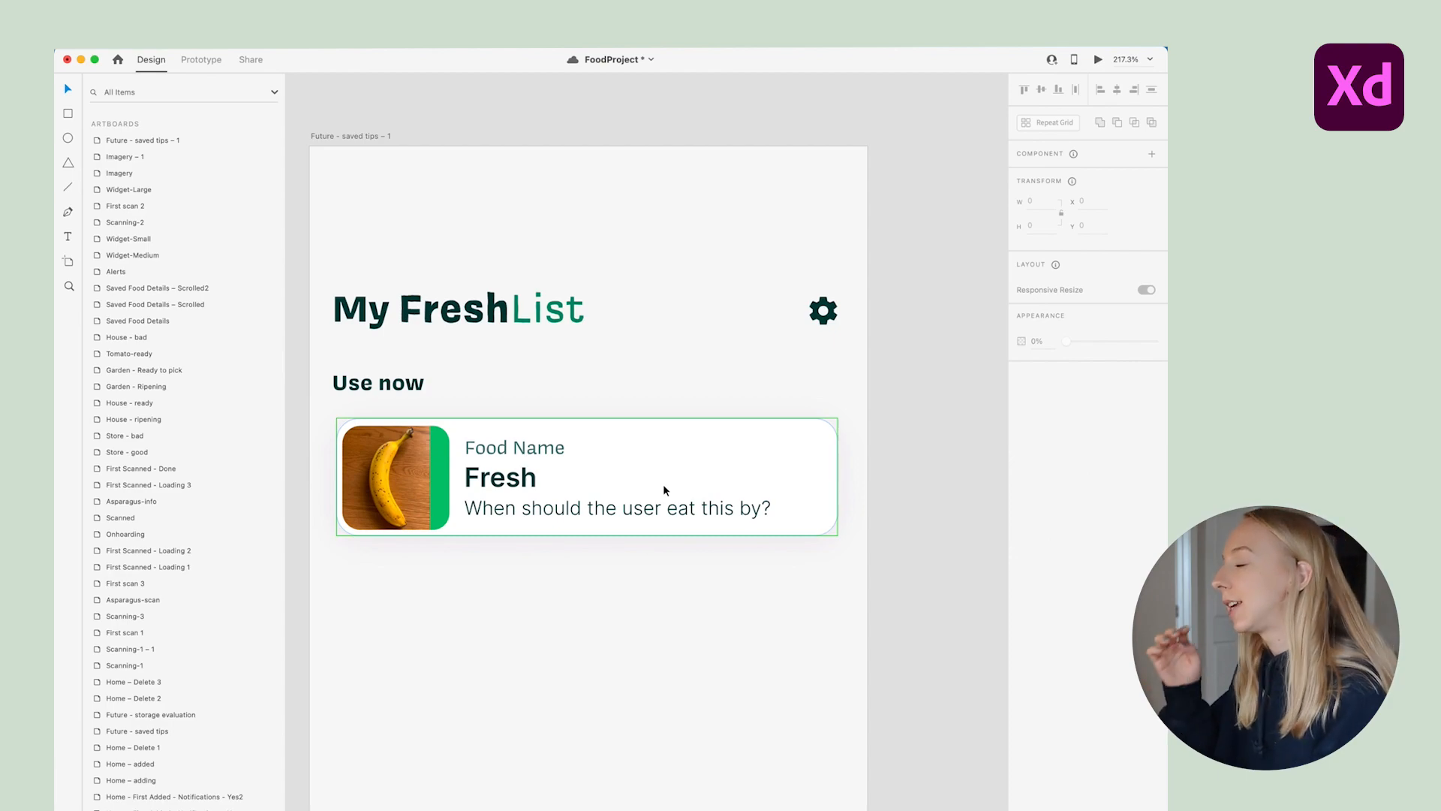
Preview the banana food card in its Spoiled state, then in its Going Bad state
{"action": "left_click", "coordinate": [663, 483]}
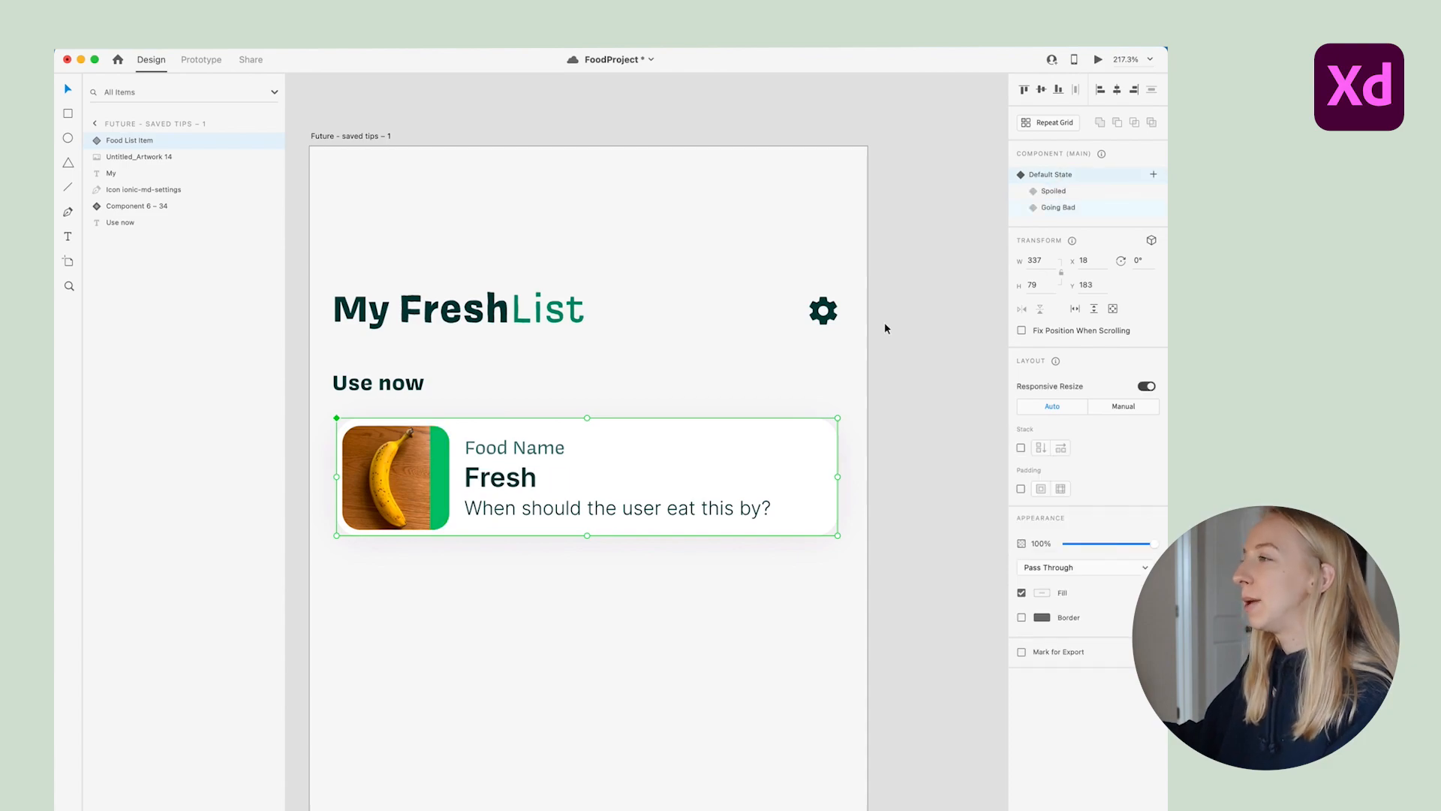
{"action": "left_click", "coordinate": [1072, 192]}
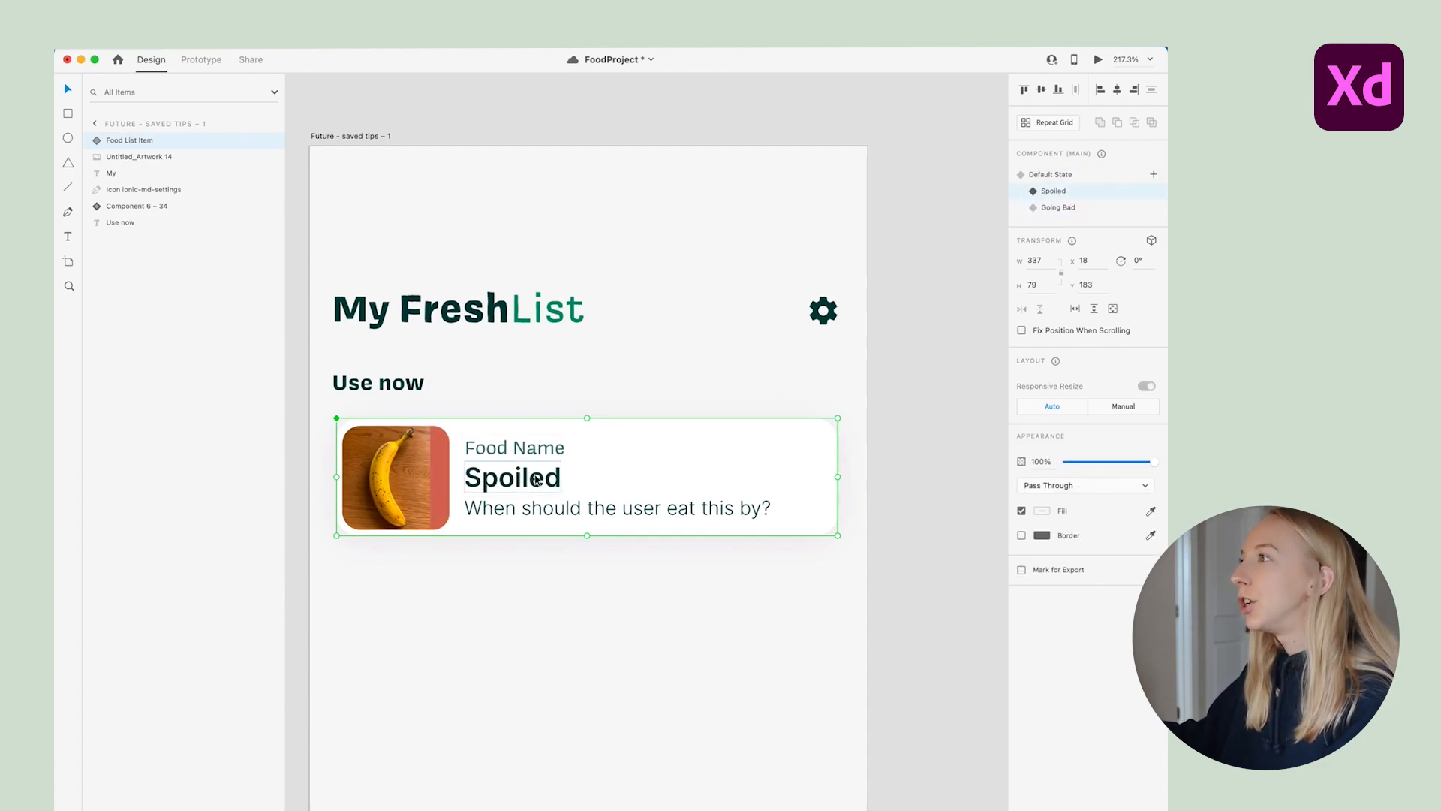
{"action": "left_click", "coordinate": [1055, 209]}
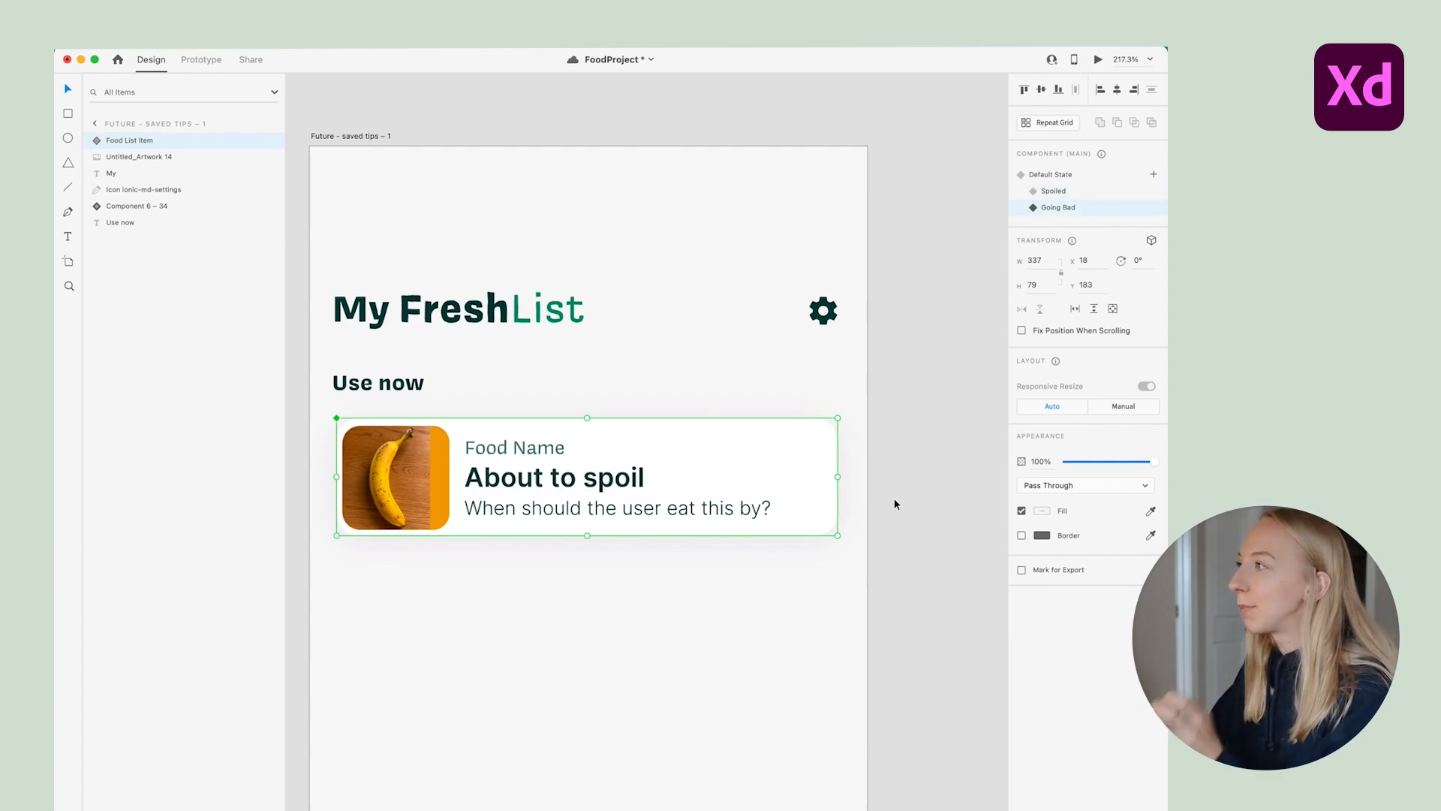
{"action": "left_click", "coordinate": [886, 557]}
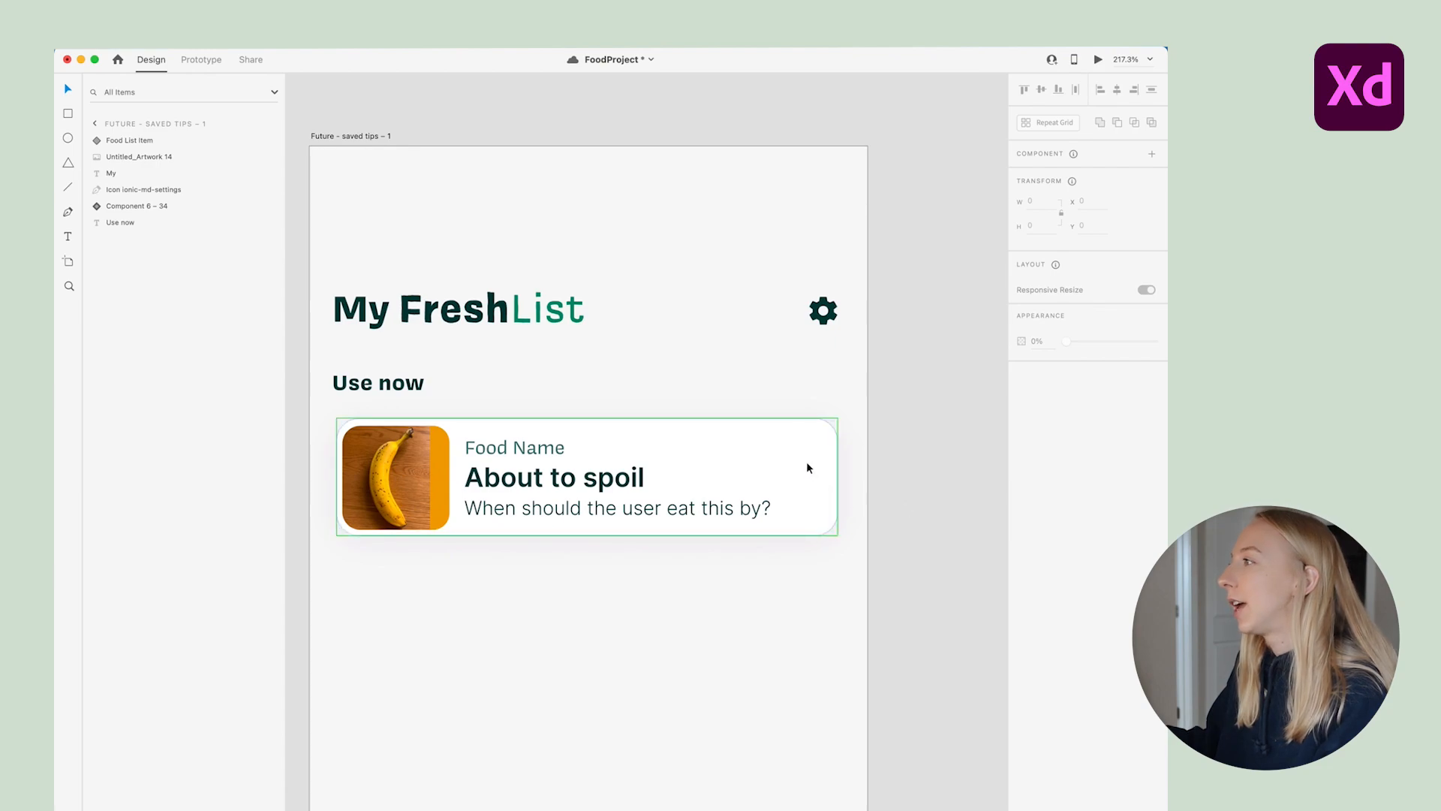
Drag the card's white background (Rectangle 58) narrower until its width is 308
{"action": "double_click", "coordinate": [790, 470]}
{"action": "left_click_drag", "start_coordinate": [838, 476], "coordinate": [786, 477]}
{"action": "left_click", "coordinate": [826, 570]}
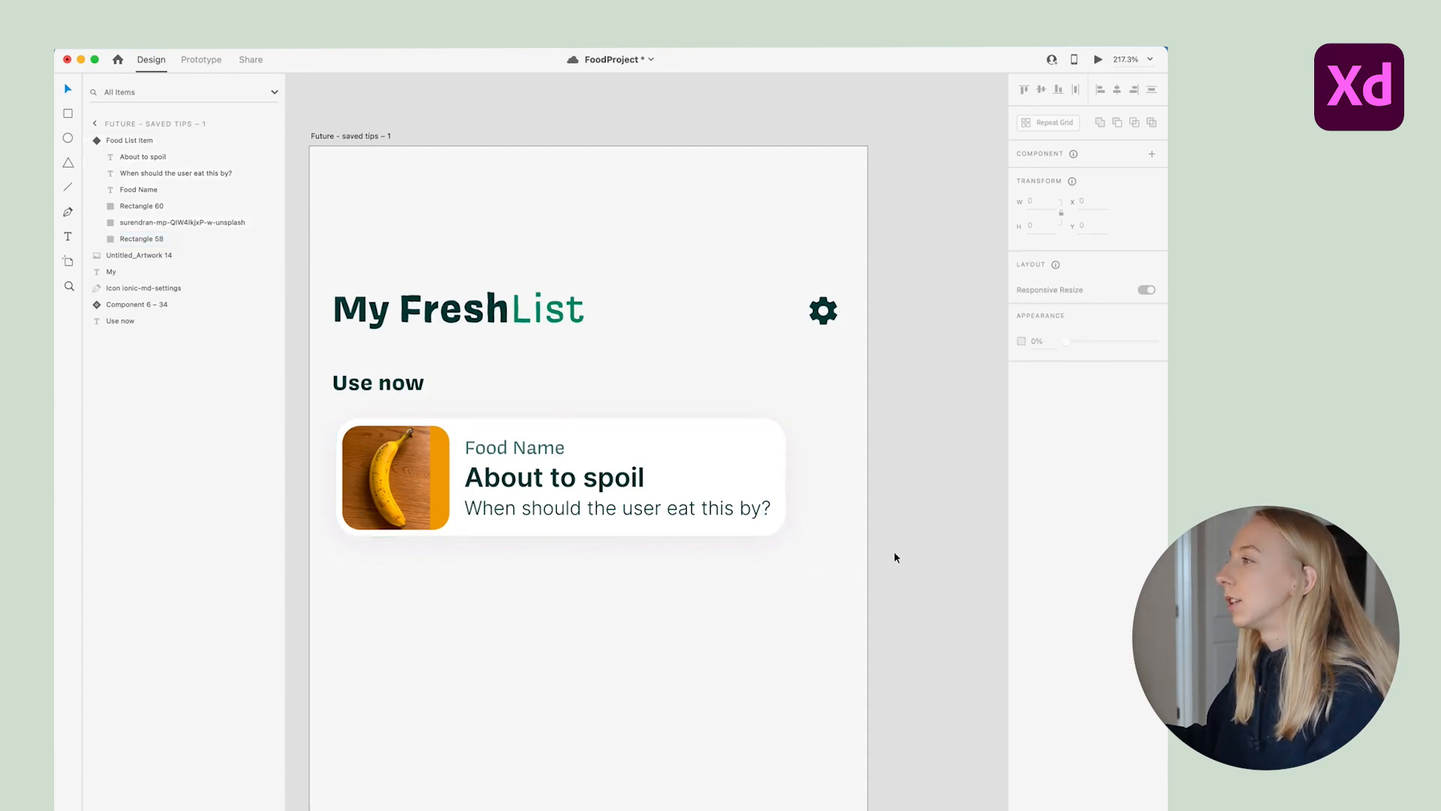
{"action": "left_click", "coordinate": [770, 452]}
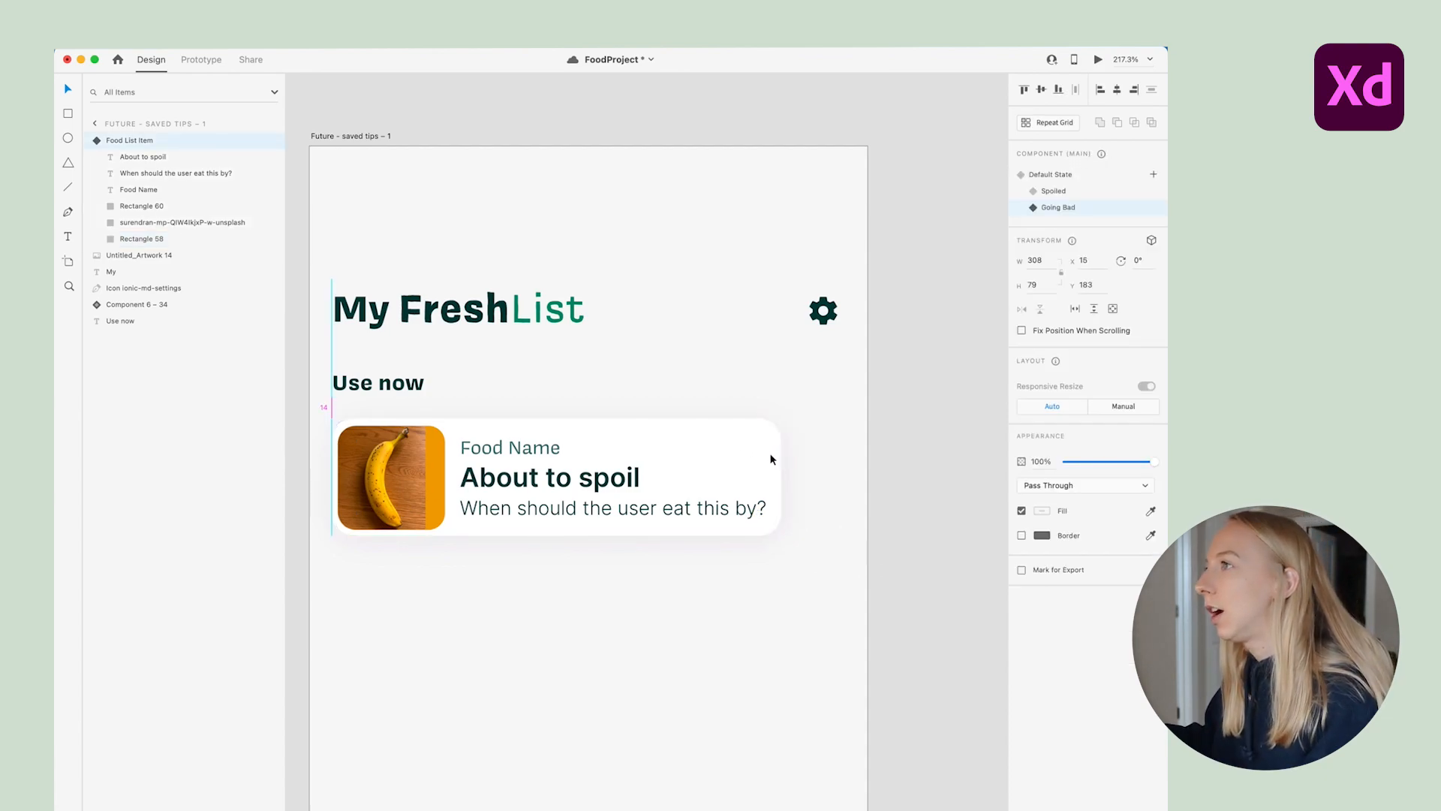
{"action": "double_click", "coordinate": [768, 469]}
{"action": "left_click_drag", "start_coordinate": [780, 476], "coordinate": [787, 474]}
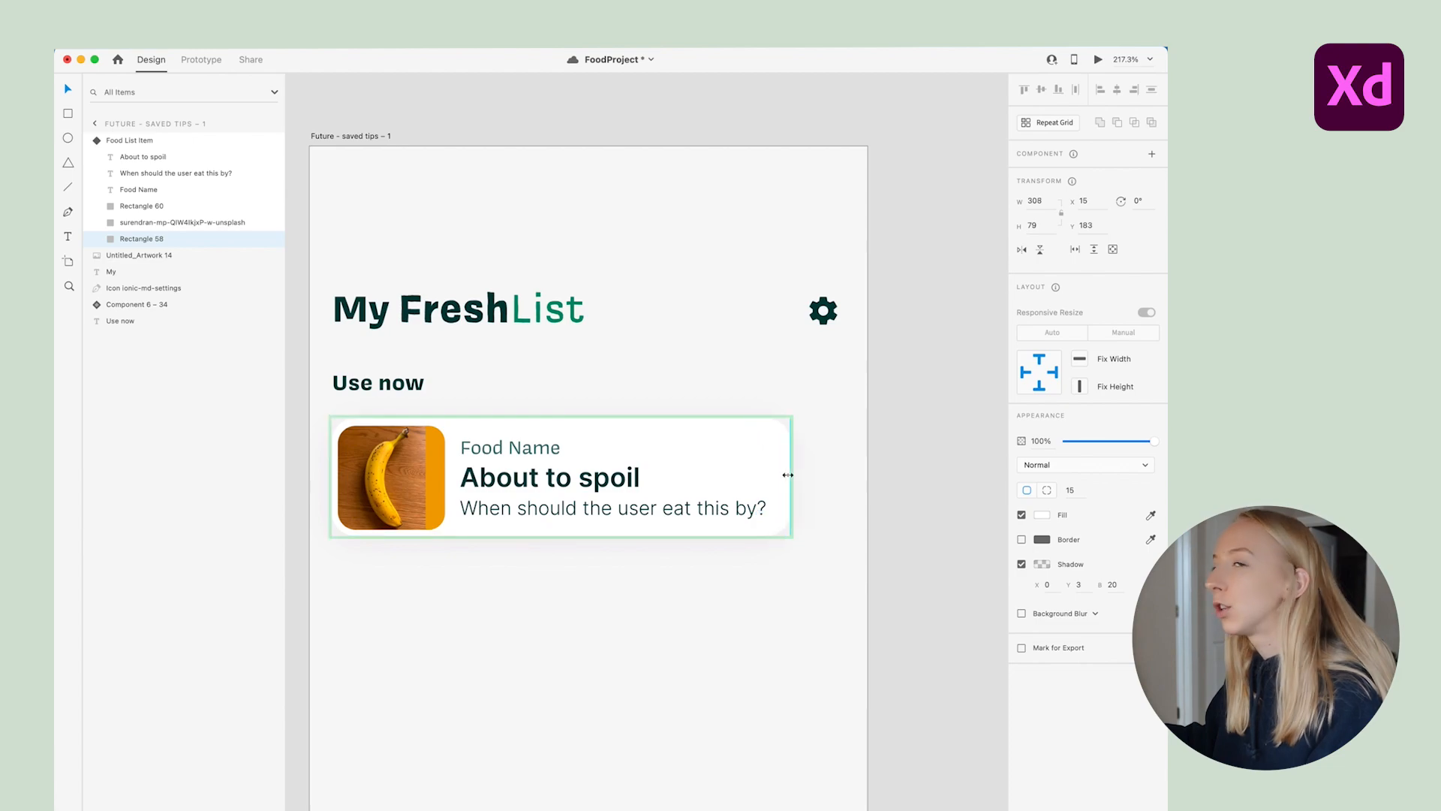
{"action": "left_click", "coordinate": [819, 597]}
{"action": "scroll", "coordinate": [818, 569], "scroll_direction": "up", "scroll_amount": 2}
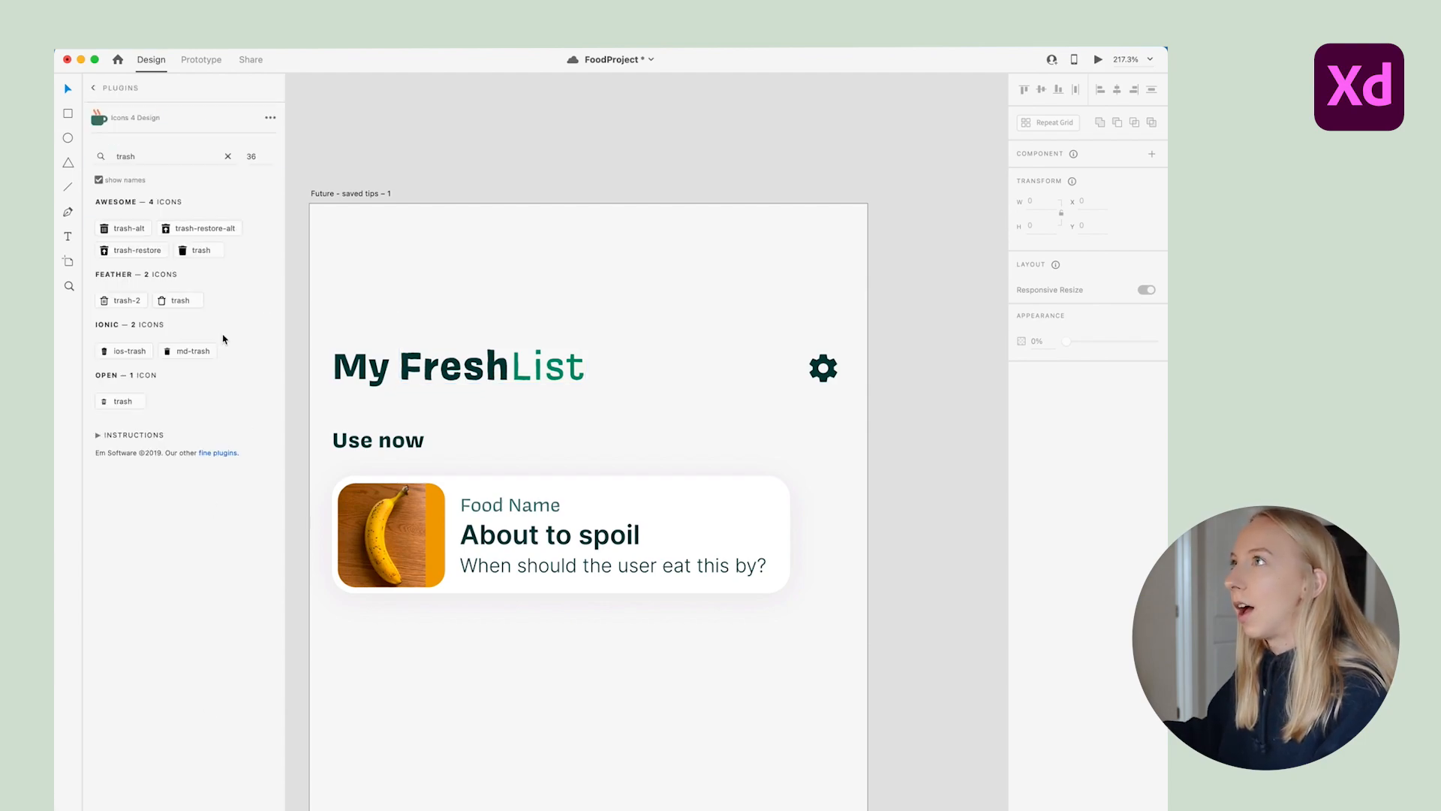
Insert the feather trash-2 icon next to the card and set its border to 2
{"action": "left_click", "coordinate": [134, 230]}
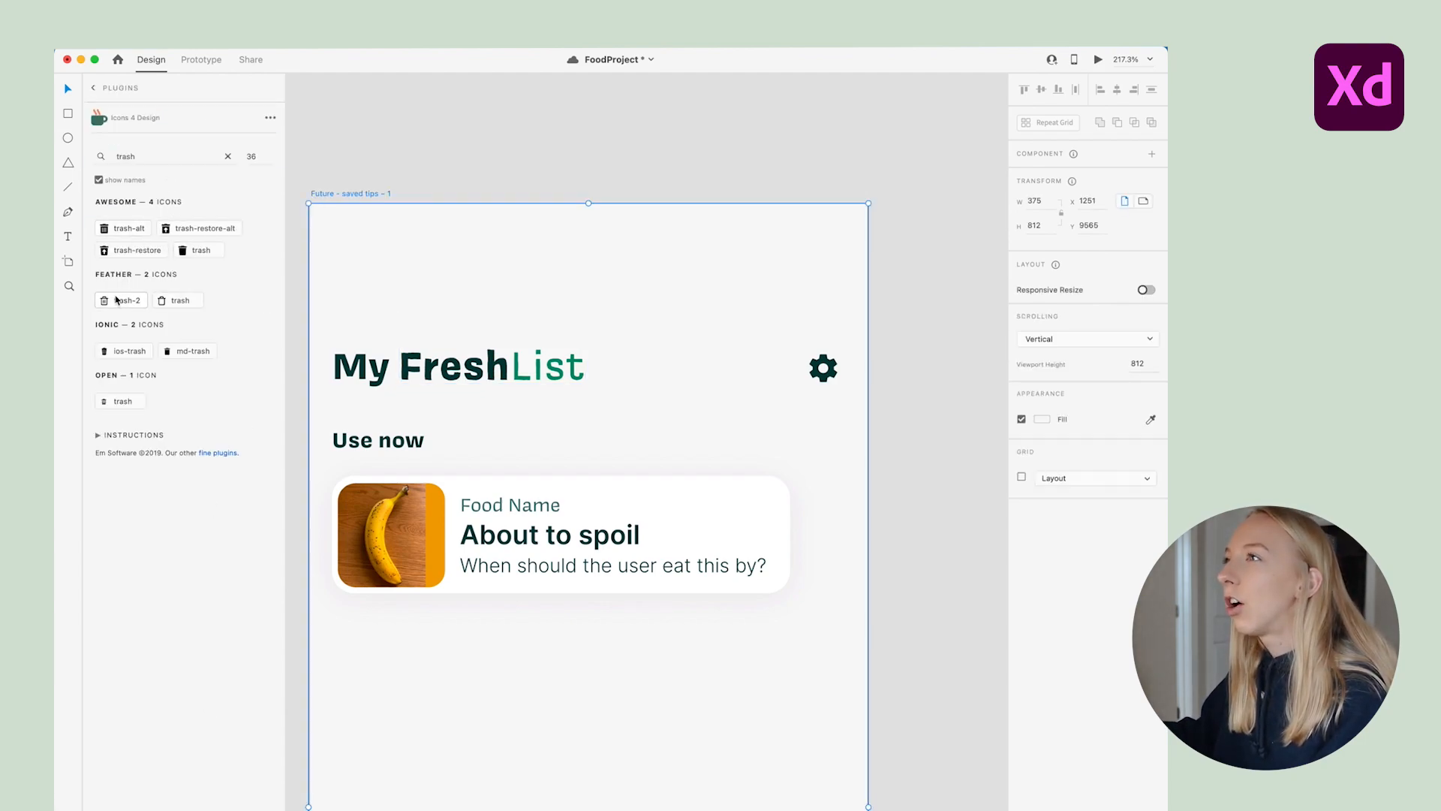
{"action": "left_click", "coordinate": [374, 235]}
{"action": "left_click_drag", "start_coordinate": [341, 229], "coordinate": [828, 531]}
{"action": "scroll", "coordinate": [834, 532], "scroll_direction": "down", "scroll_amount": 1}
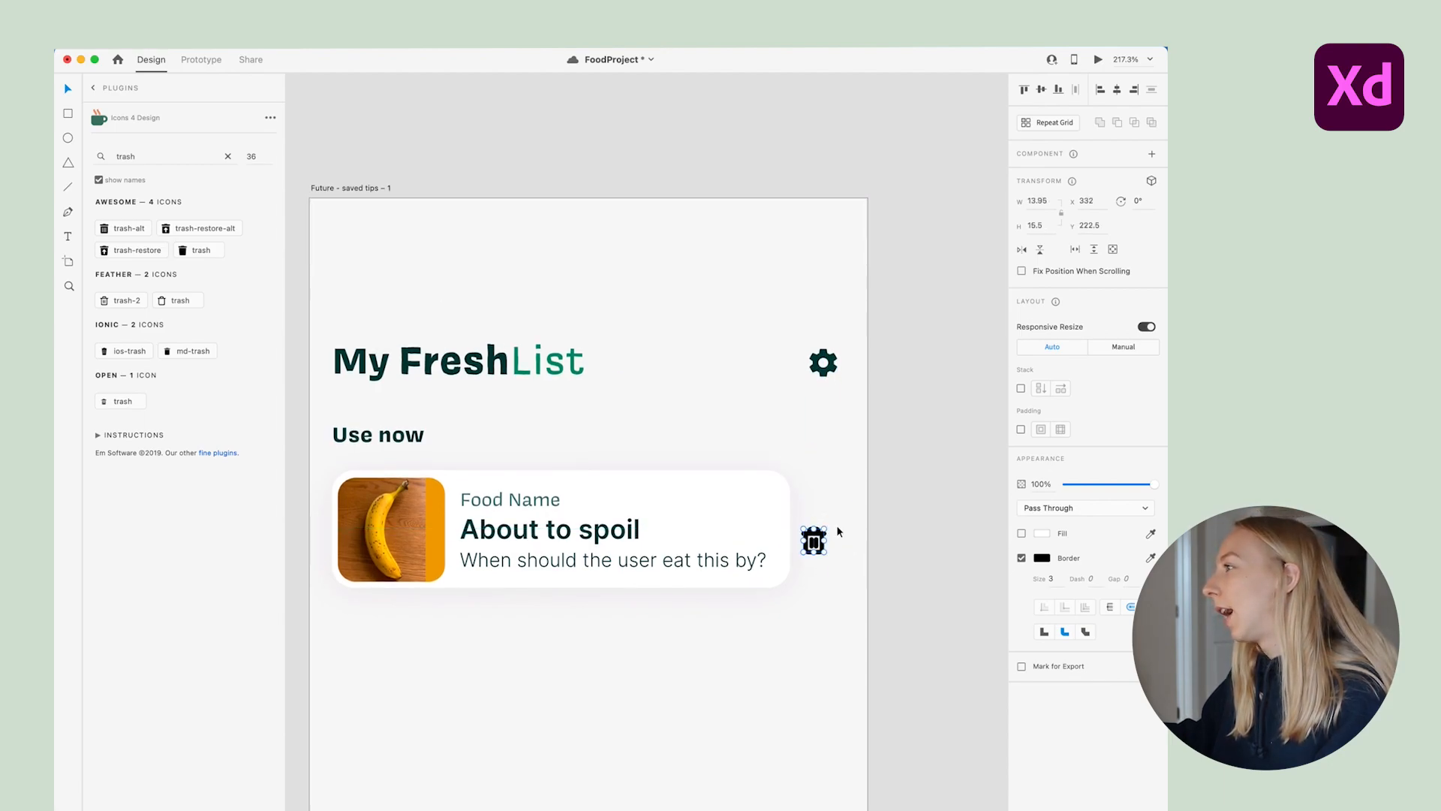
{"action": "type", "text": "2"}
{"action": "key", "text": "Return"}
Position the trash icon beside the card's title, lined up with the card
{"action": "scroll", "coordinate": [814, 542], "scroll_direction": "up", "scroll_amount": 3}
{"action": "left_click_drag", "start_coordinate": [826, 551], "coordinate": [848, 493]}
{"action": "left_click", "coordinate": [845, 536]}
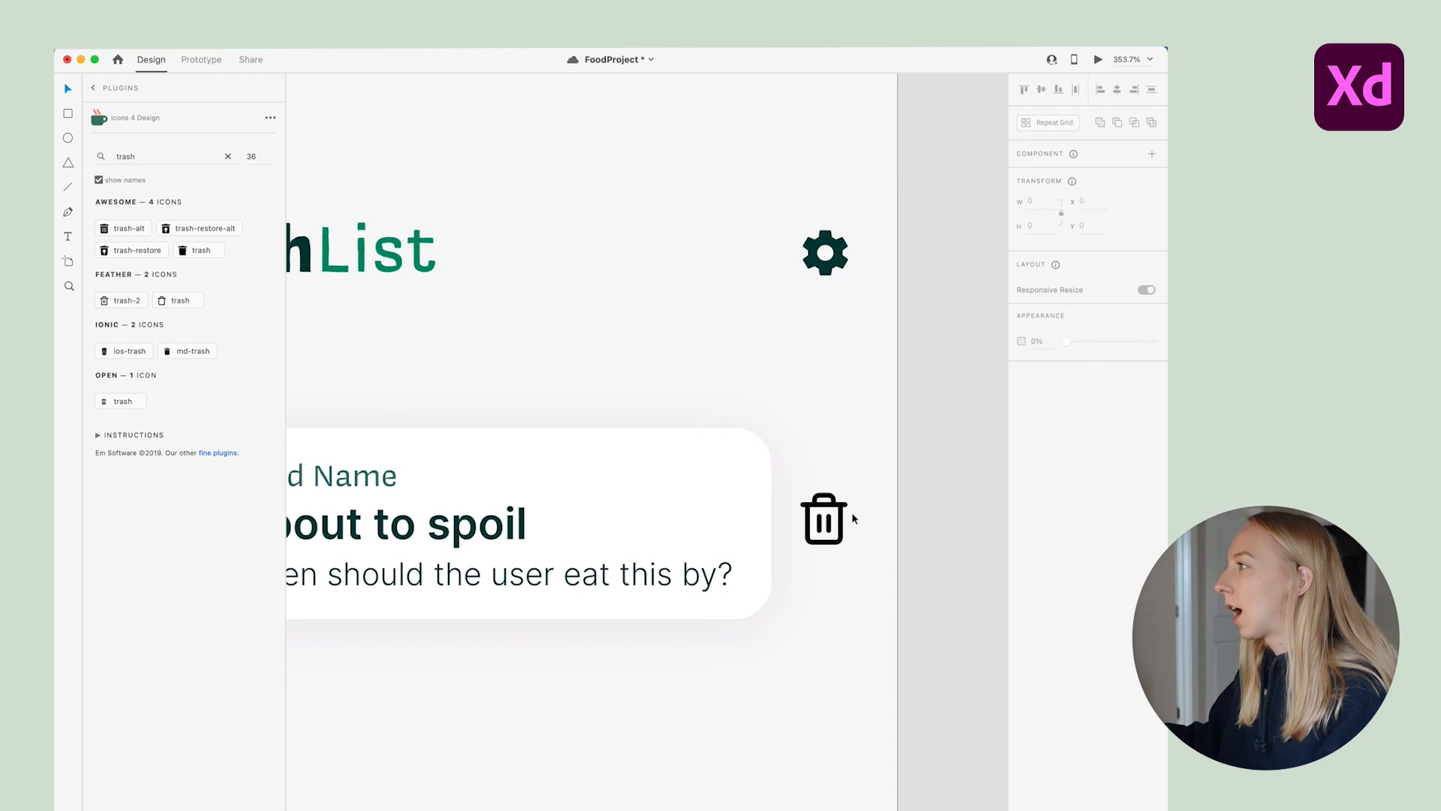
{"action": "scroll", "coordinate": [853, 518], "scroll_direction": "down", "scroll_amount": 3}
{"action": "left_click", "coordinate": [850, 538]}
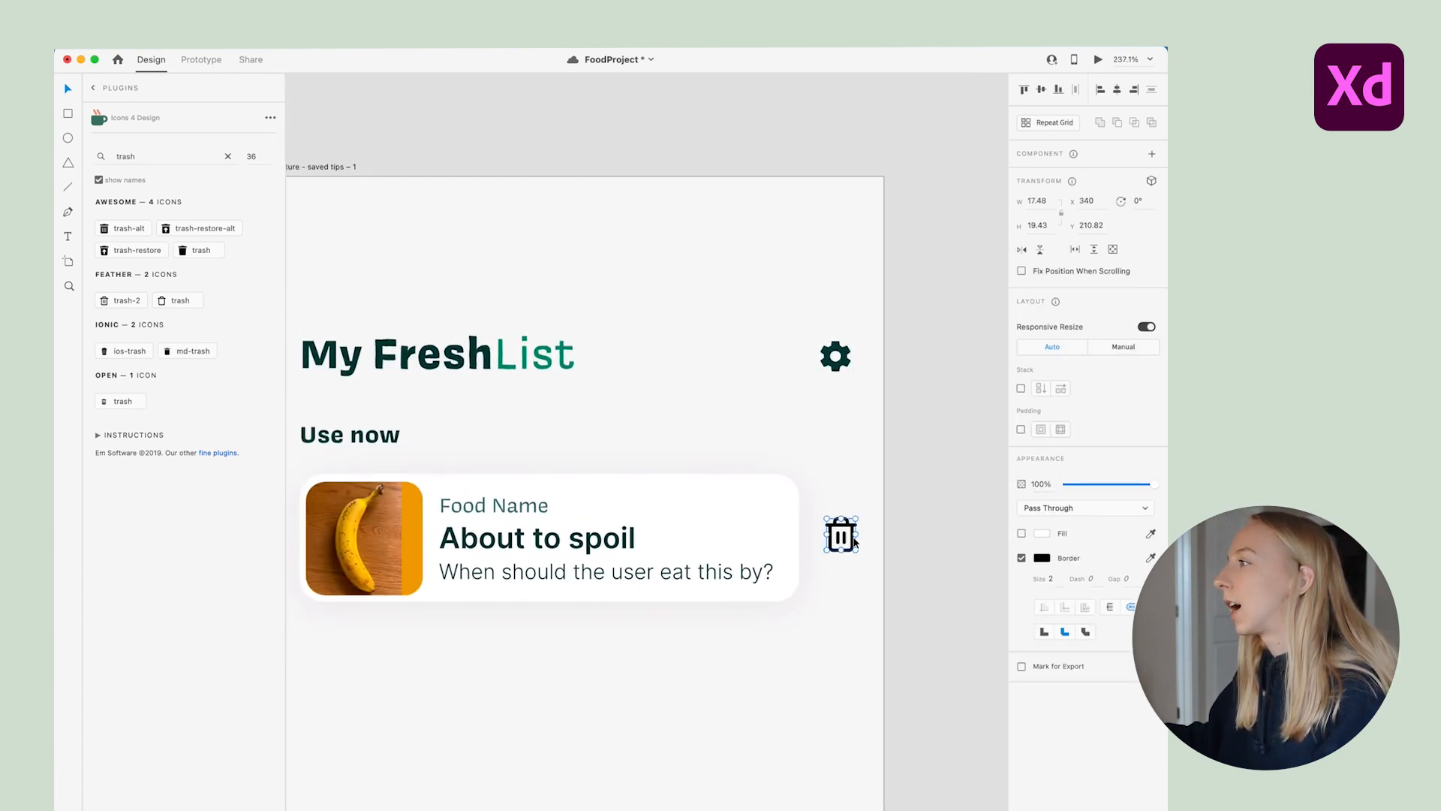
{"action": "scroll", "coordinate": [790, 587], "scroll_direction": "down", "scroll_amount": 3}
{"action": "left_click_drag", "start_coordinate": [819, 557], "coordinate": [819, 559]}
{"action": "scroll", "coordinate": [824, 583], "scroll_direction": "up", "scroll_amount": 3}
Cut the trash icon and paste it inside the Food List Item component
{"action": "key", "text": "super+y"}
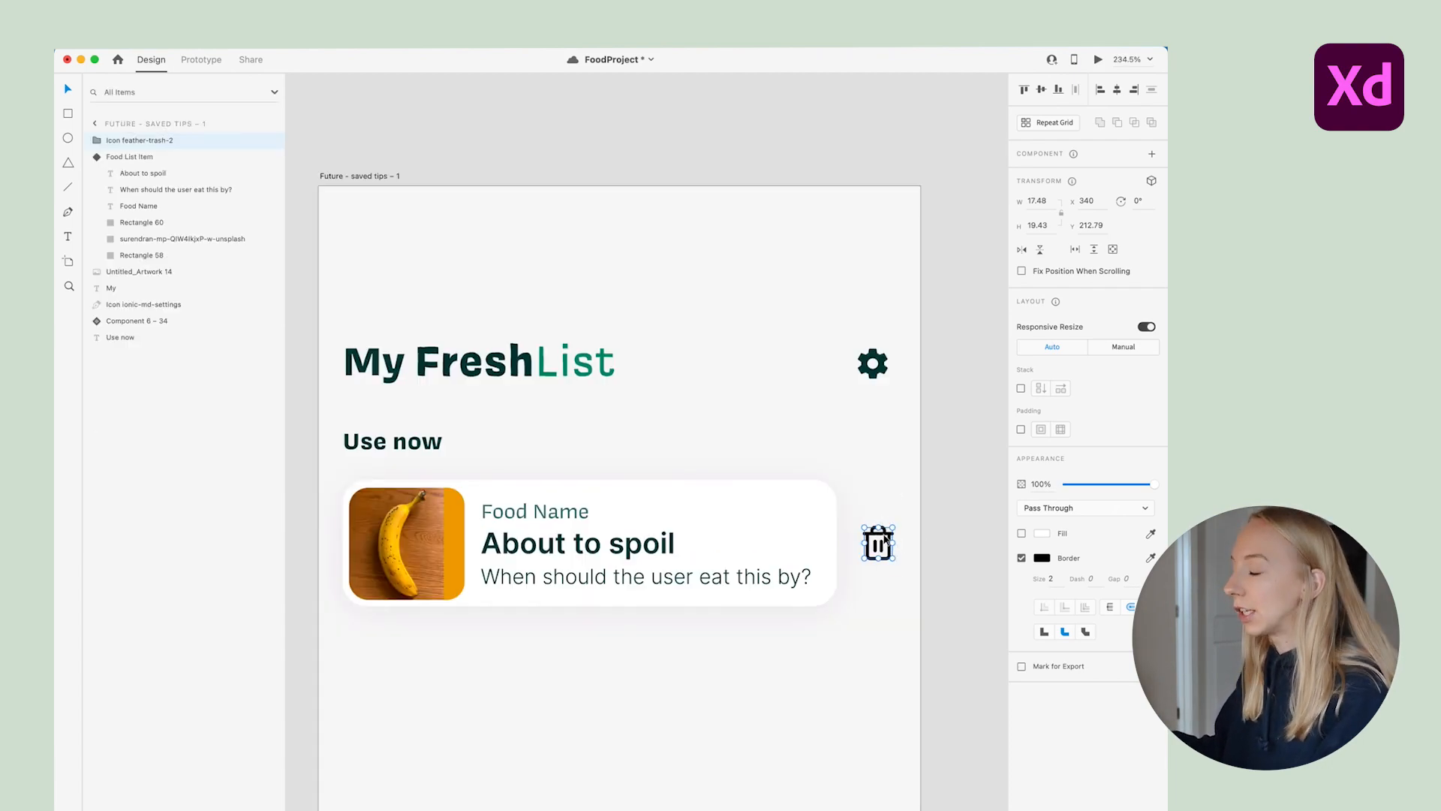
{"action": "key", "text": "super+x"}
{"action": "double_click", "coordinate": [764, 503]}
{"action": "key", "text": "super+v"}
{"action": "left_click", "coordinate": [878, 456]}
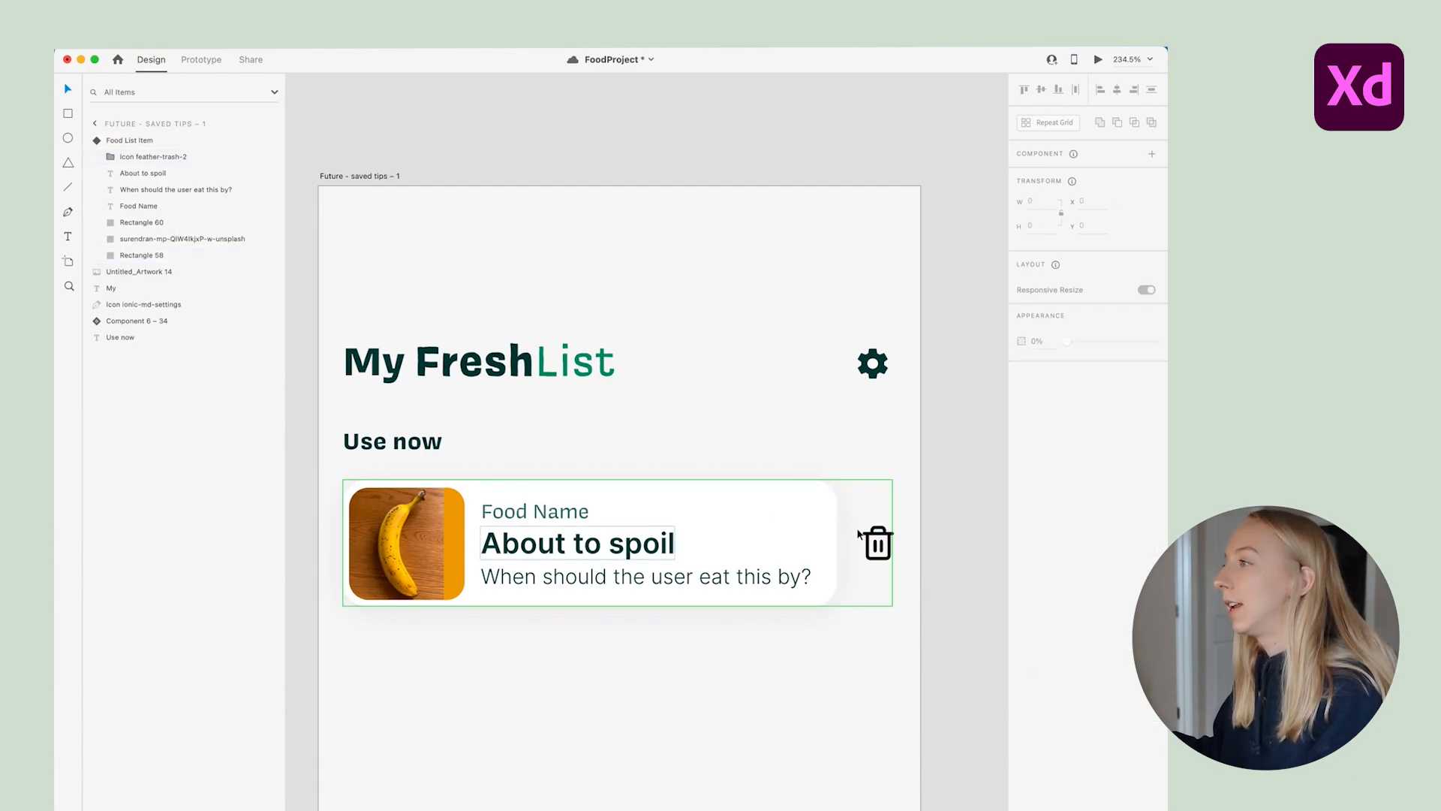
{"action": "scroll", "coordinate": [778, 501], "scroll_direction": "down", "scroll_amount": 2}
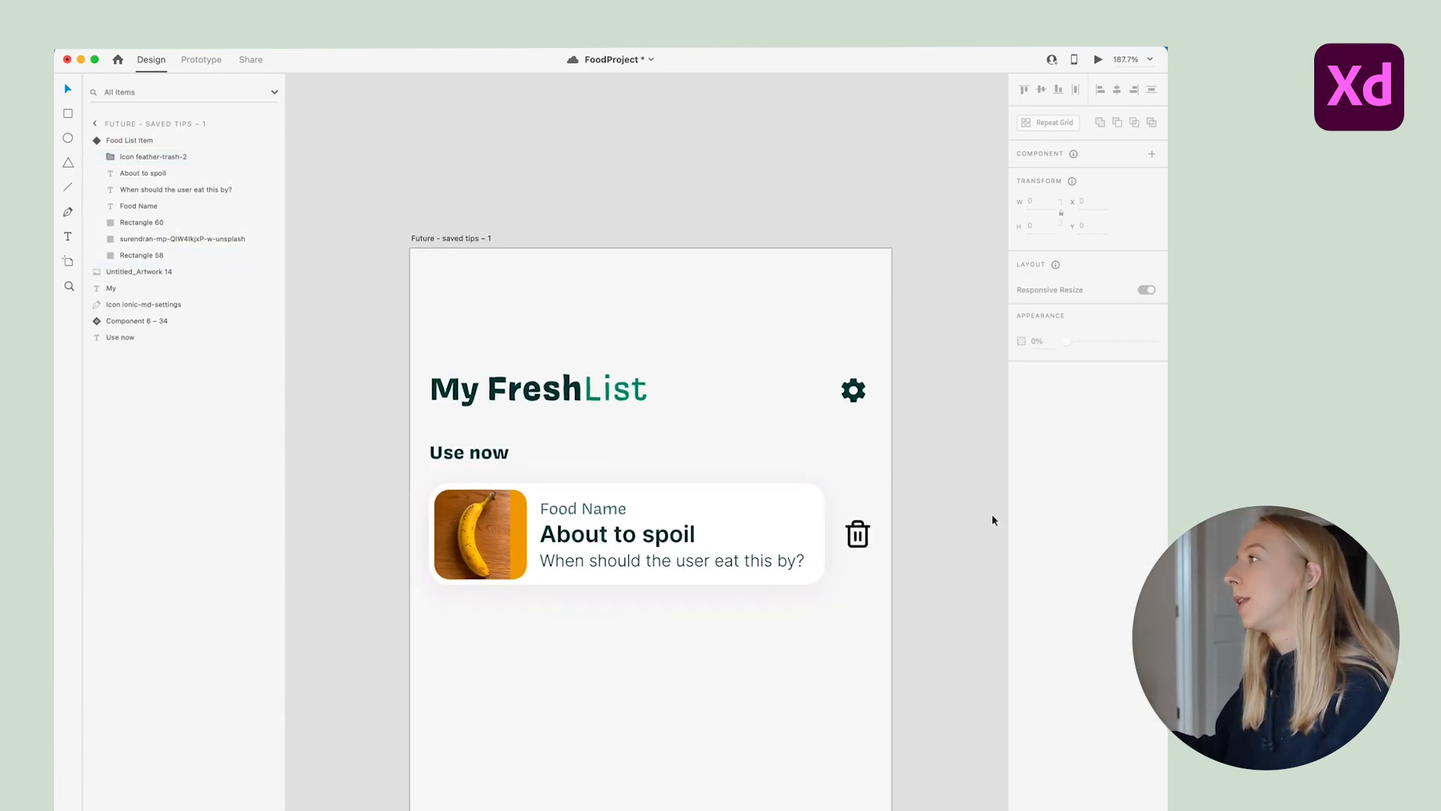
{"action": "scroll", "coordinate": [858, 534], "scroll_direction": "up", "scroll_amount": 2}
Apply the #CA7260 swatch as the trash icon's border colour
{"action": "double_click", "coordinate": [859, 530]}
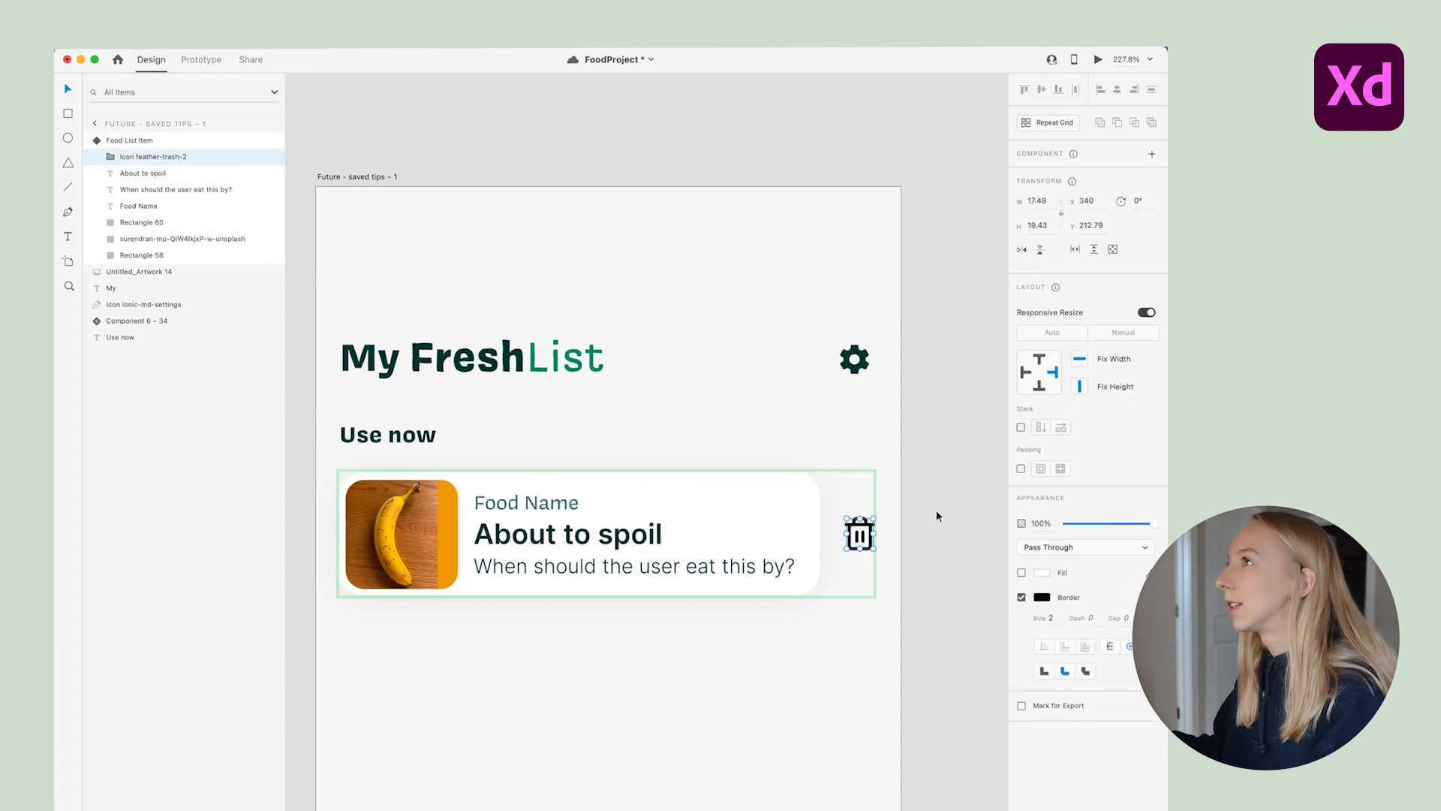
{"action": "left_click", "coordinate": [68, 807]}
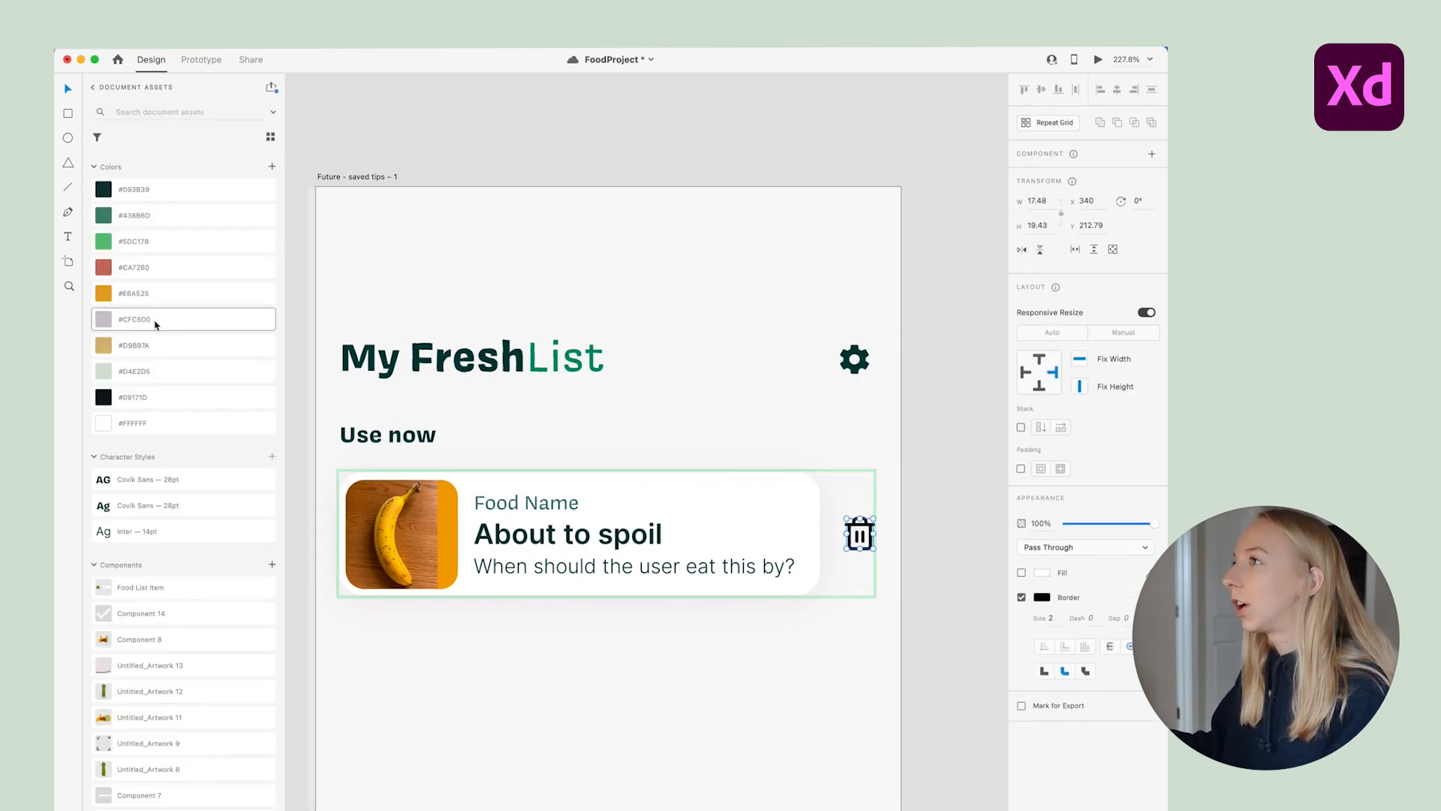
{"action": "right_click", "coordinate": [110, 271]}
{"action": "left_click", "coordinate": [145, 291]}
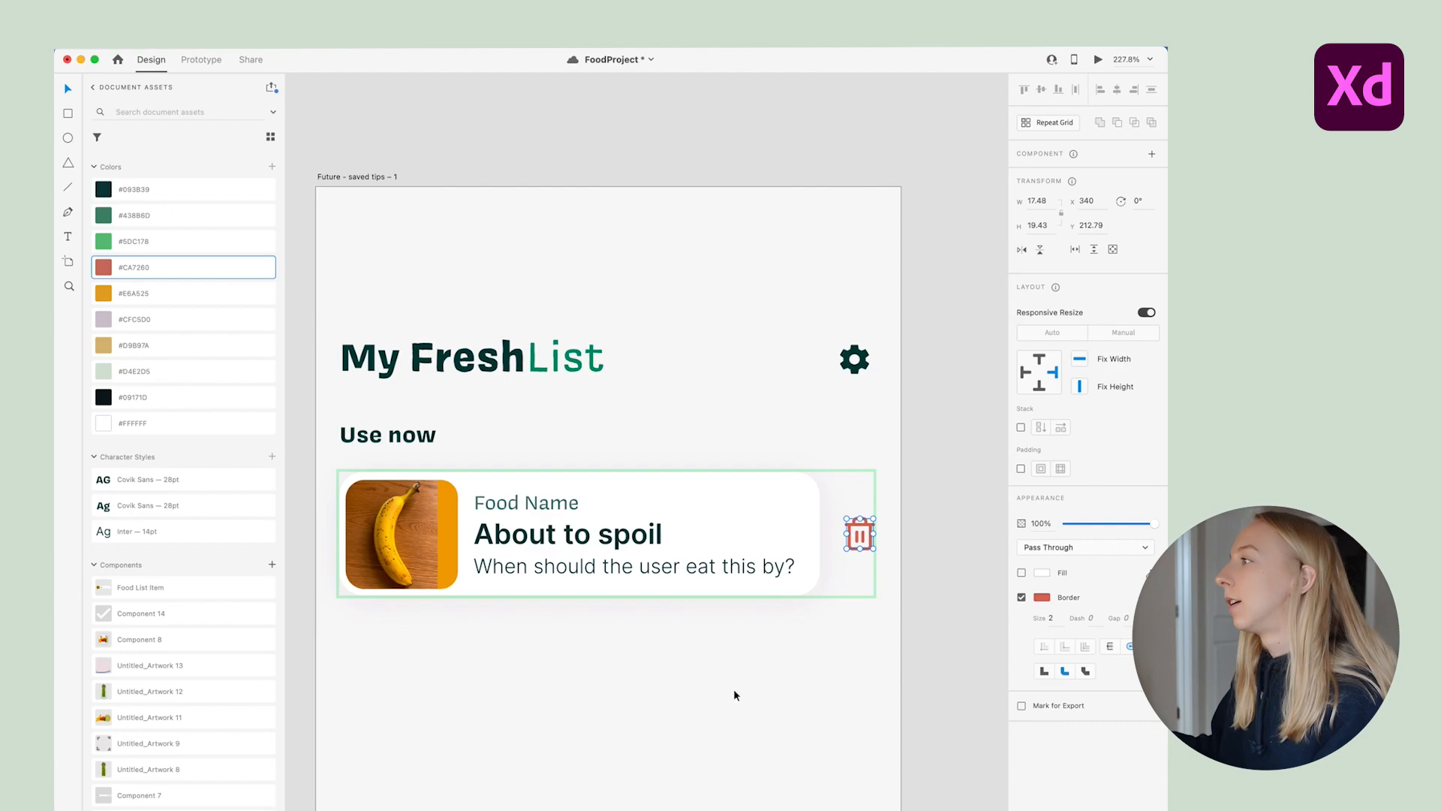
{"action": "left_click", "coordinate": [733, 688]}
Alt-drag copies of the food card down the Use now list
{"action": "scroll", "coordinate": [656, 575], "scroll_direction": "down", "scroll_amount": 2}
{"action": "scroll", "coordinate": [656, 574], "scroll_direction": "down", "scroll_amount": 2}
{"action": "left_click_drag", "start_coordinate": [677, 505], "coordinate": [671, 810]}
{"action": "scroll", "coordinate": [671, 809], "scroll_direction": "down", "scroll_amount": 3}
{"action": "left_click_drag", "start_coordinate": [682, 744], "coordinate": [682, 810]}
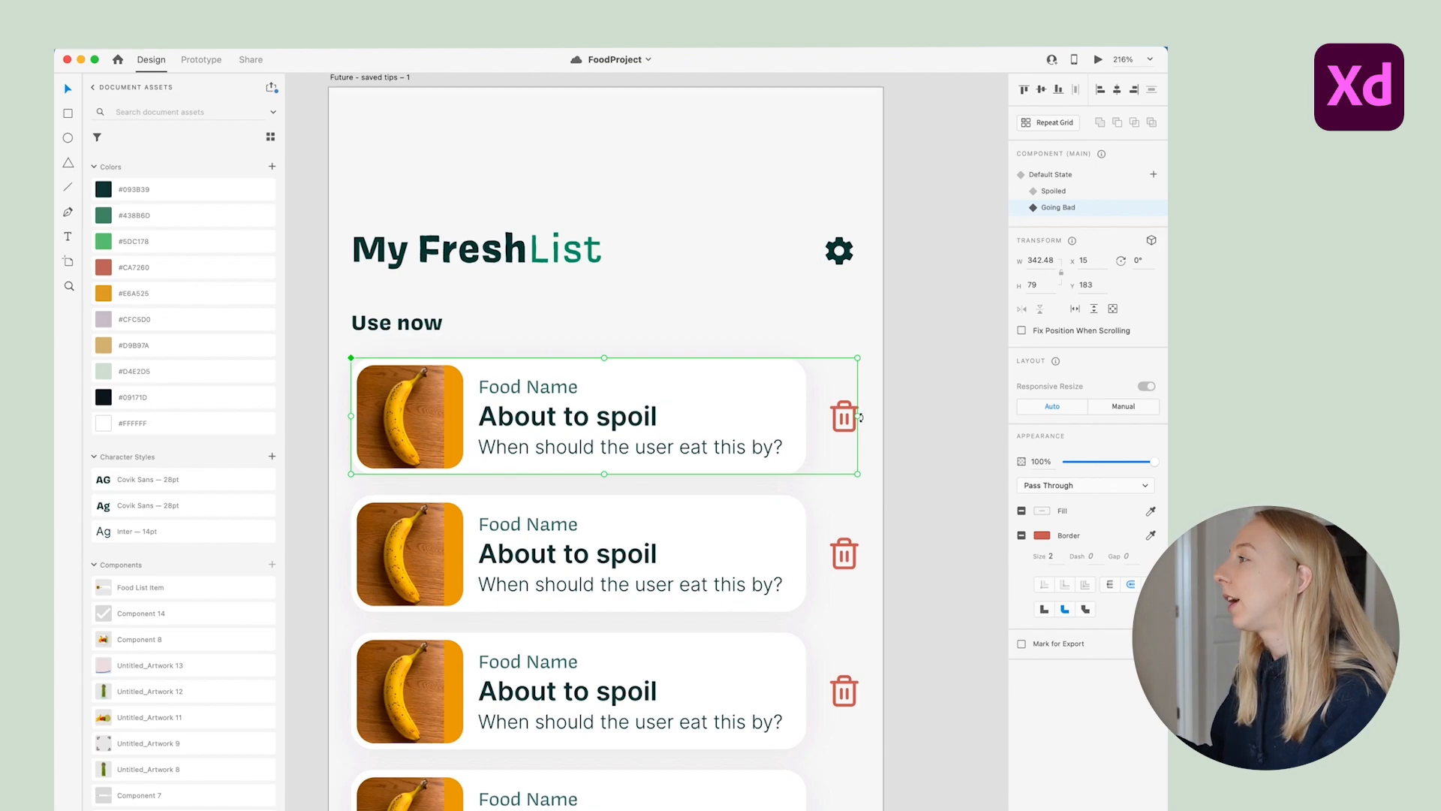
Add a new component state to the card named Delete
{"action": "left_click", "coordinate": [1152, 175]}
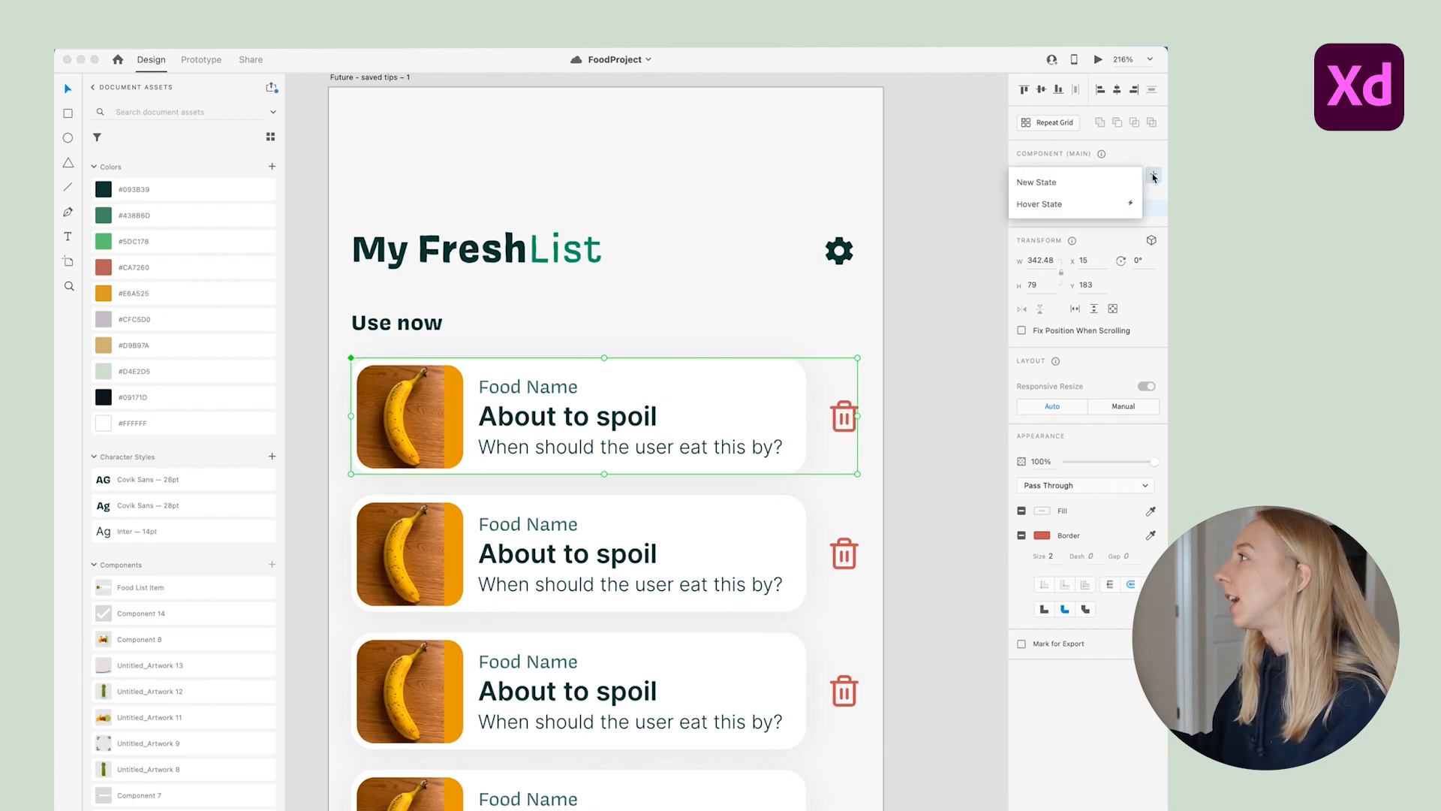
{"action": "left_click", "coordinate": [1089, 184]}
{"action": "type", "text": "Delete"}
{"action": "key", "text": "Return"}
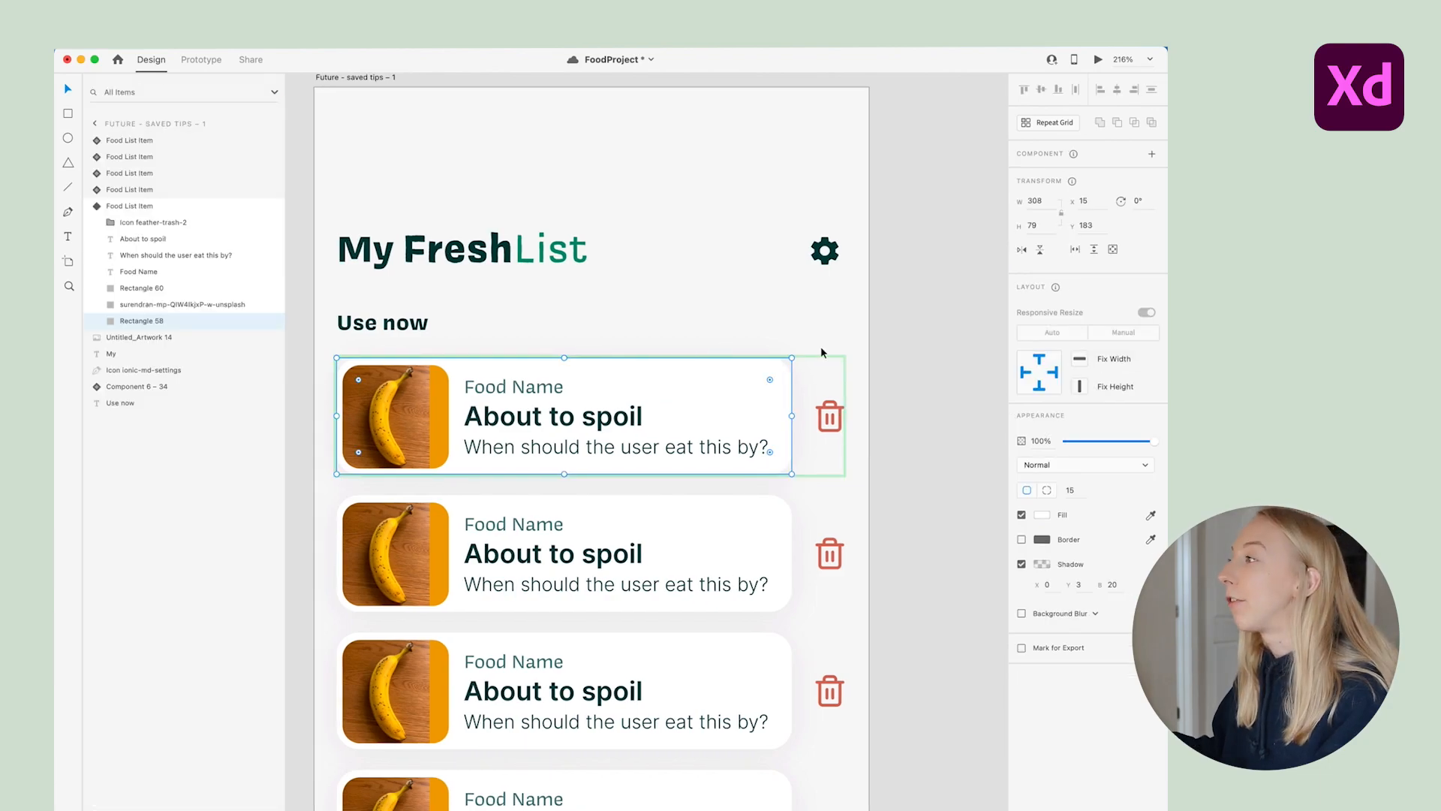
Group the About to spoil text through the card background into a group named List Item
{"action": "left_click", "coordinate": [925, 358]}
{"action": "double_click", "coordinate": [701, 384]}
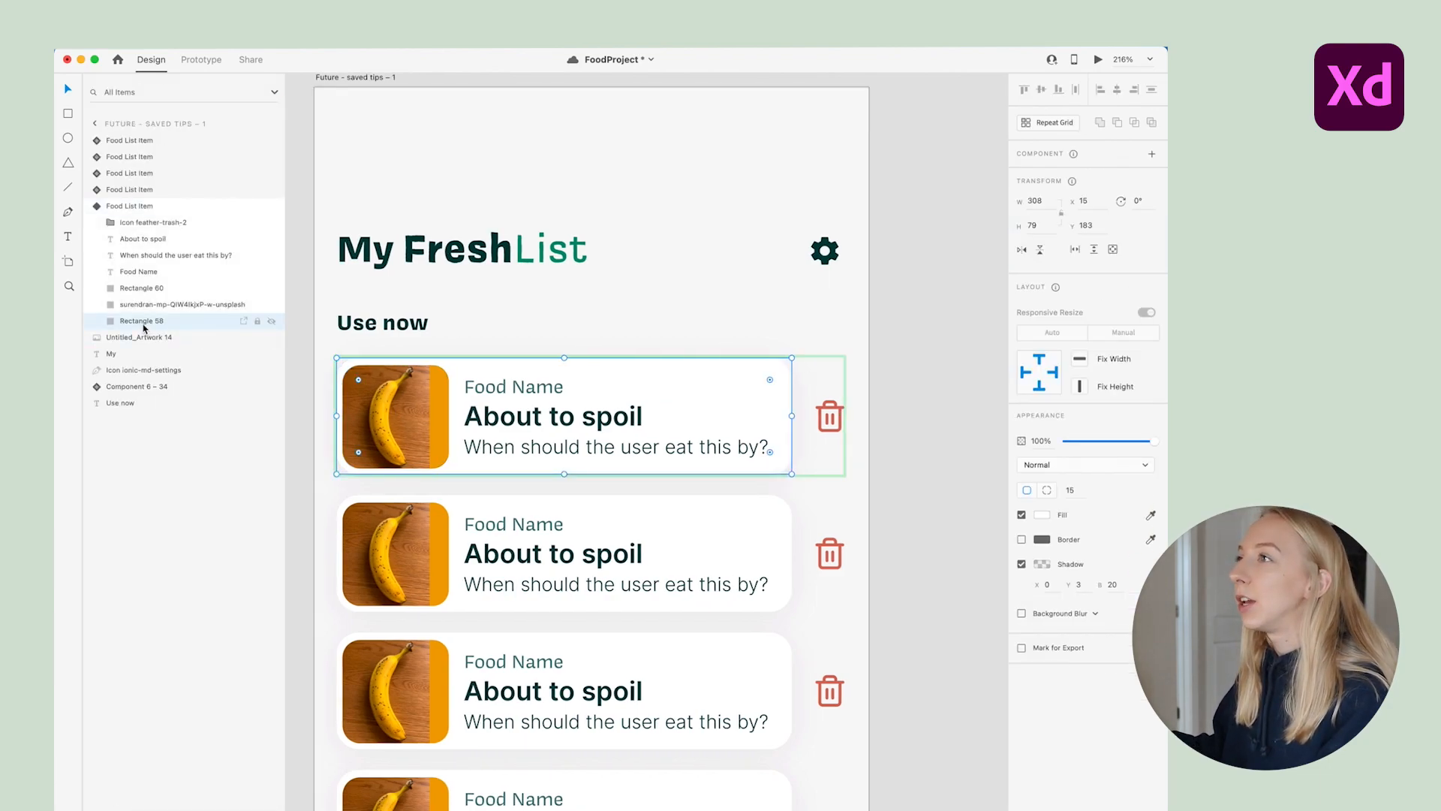
{"action": "left_click", "coordinate": [142, 239]}
{"action": "left_click", "coordinate": [150, 321], "text": "shift"}
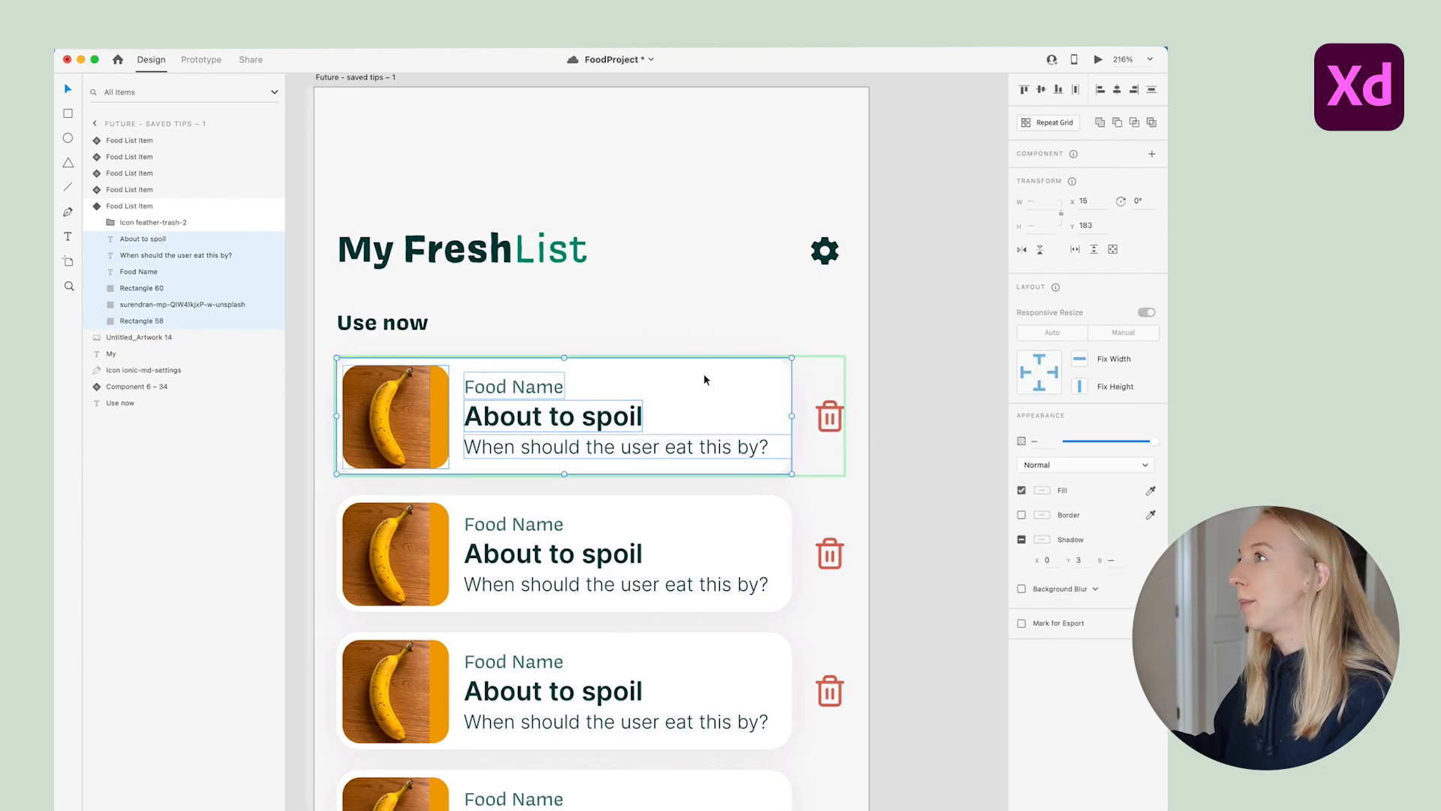
{"action": "key", "text": "super+g"}
{"action": "double_click", "coordinate": [138, 244]}
{"action": "type", "text": "List Item"}
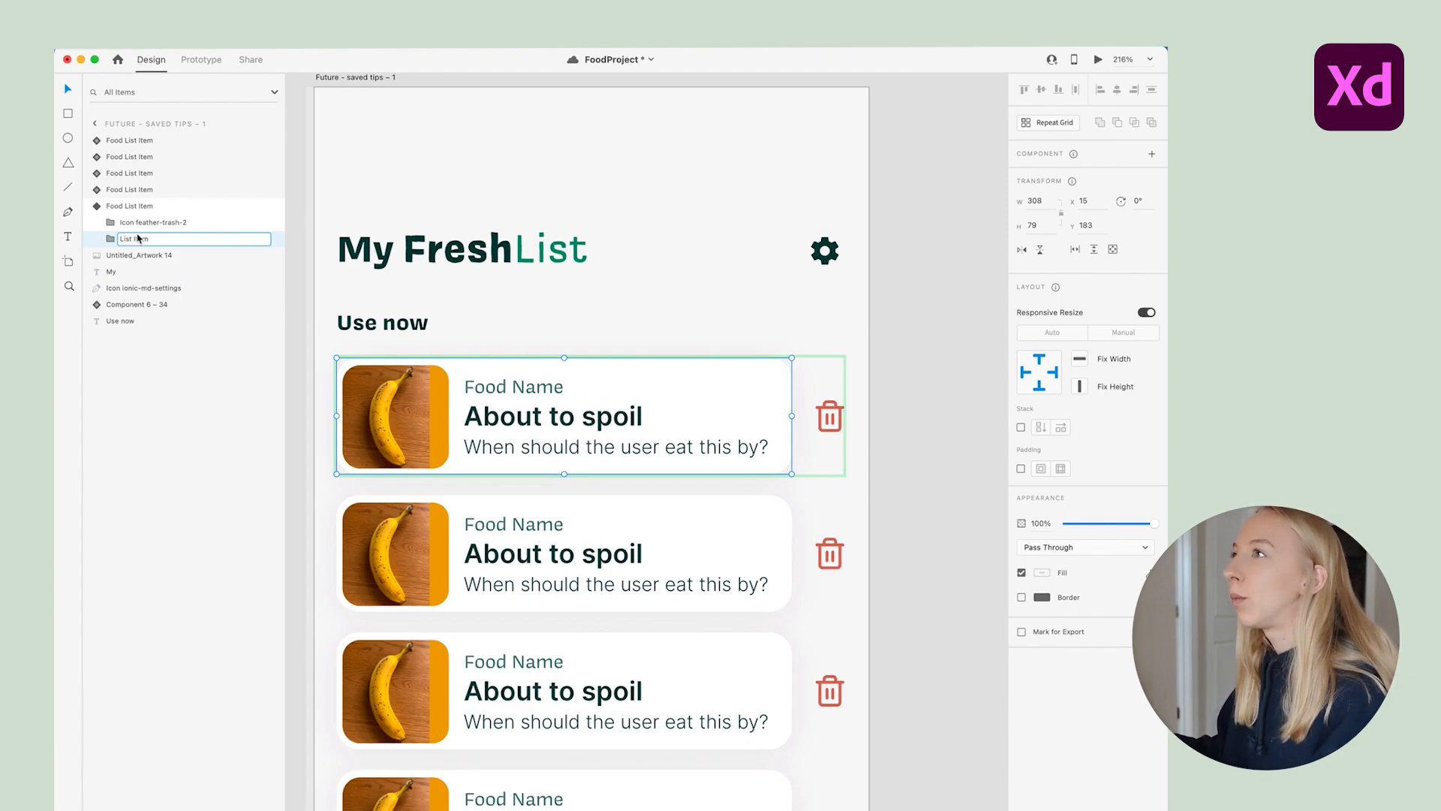
Rename the icon layer to Trash and move List Item above it
{"action": "double_click", "coordinate": [139, 225]}
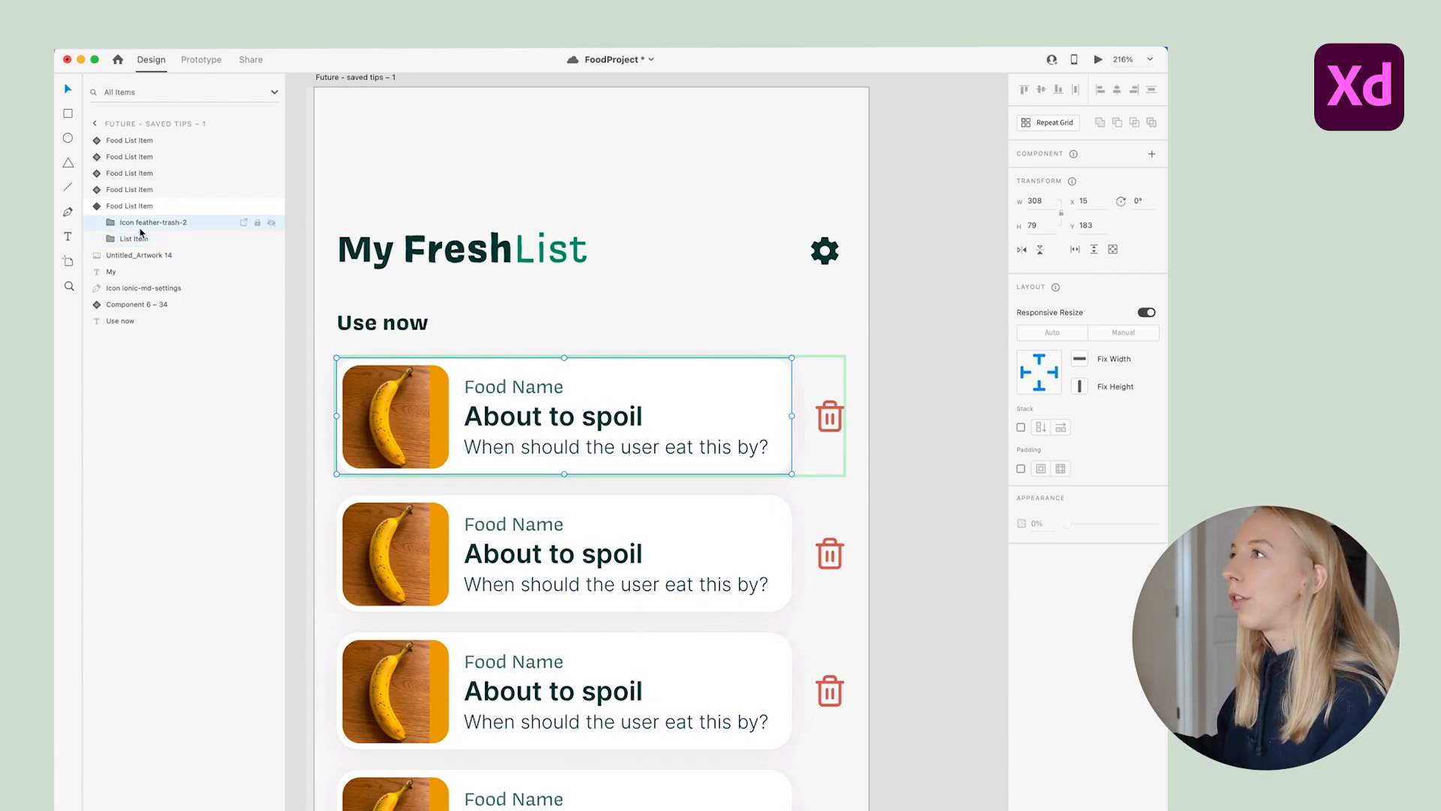
{"action": "type", "text": "Trash"}
{"action": "key", "text": "Return"}
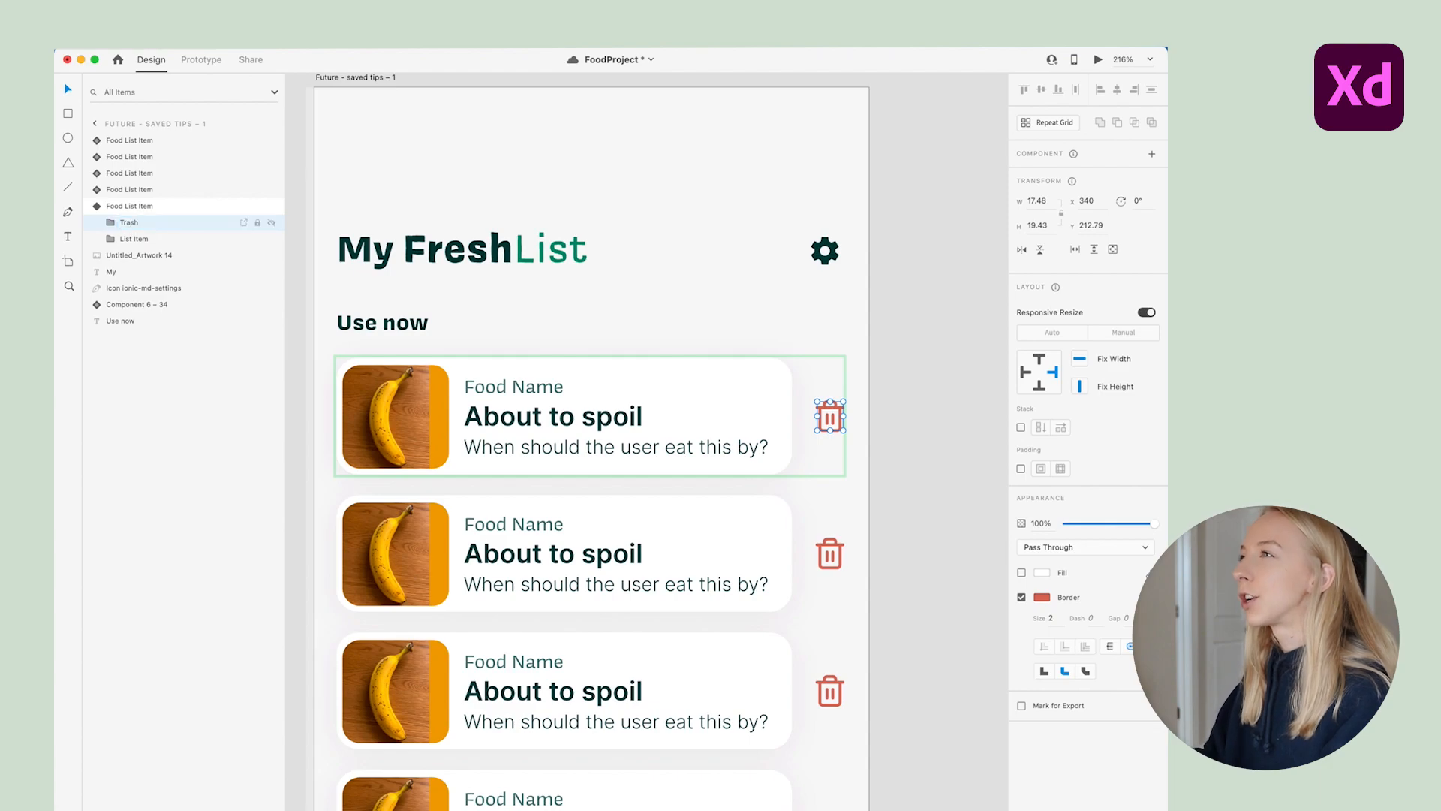
{"action": "left_click_drag", "start_coordinate": [145, 238], "coordinate": [145, 222]}
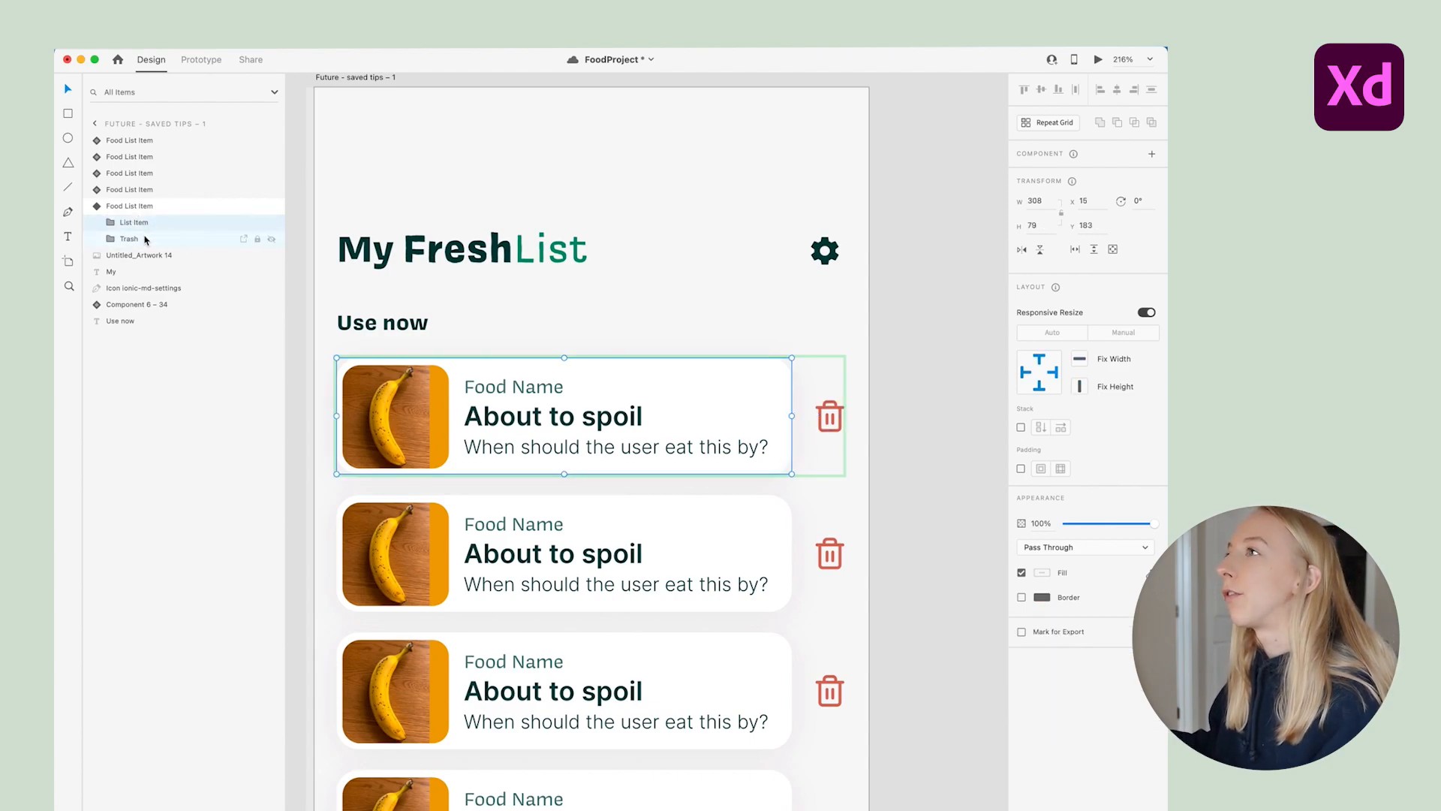
Slide the List Item card off the artboard's left edge and fade it and the trash icon to 0% opacity
{"action": "left_click_drag", "start_coordinate": [735, 399], "coordinate": [384, 402]}
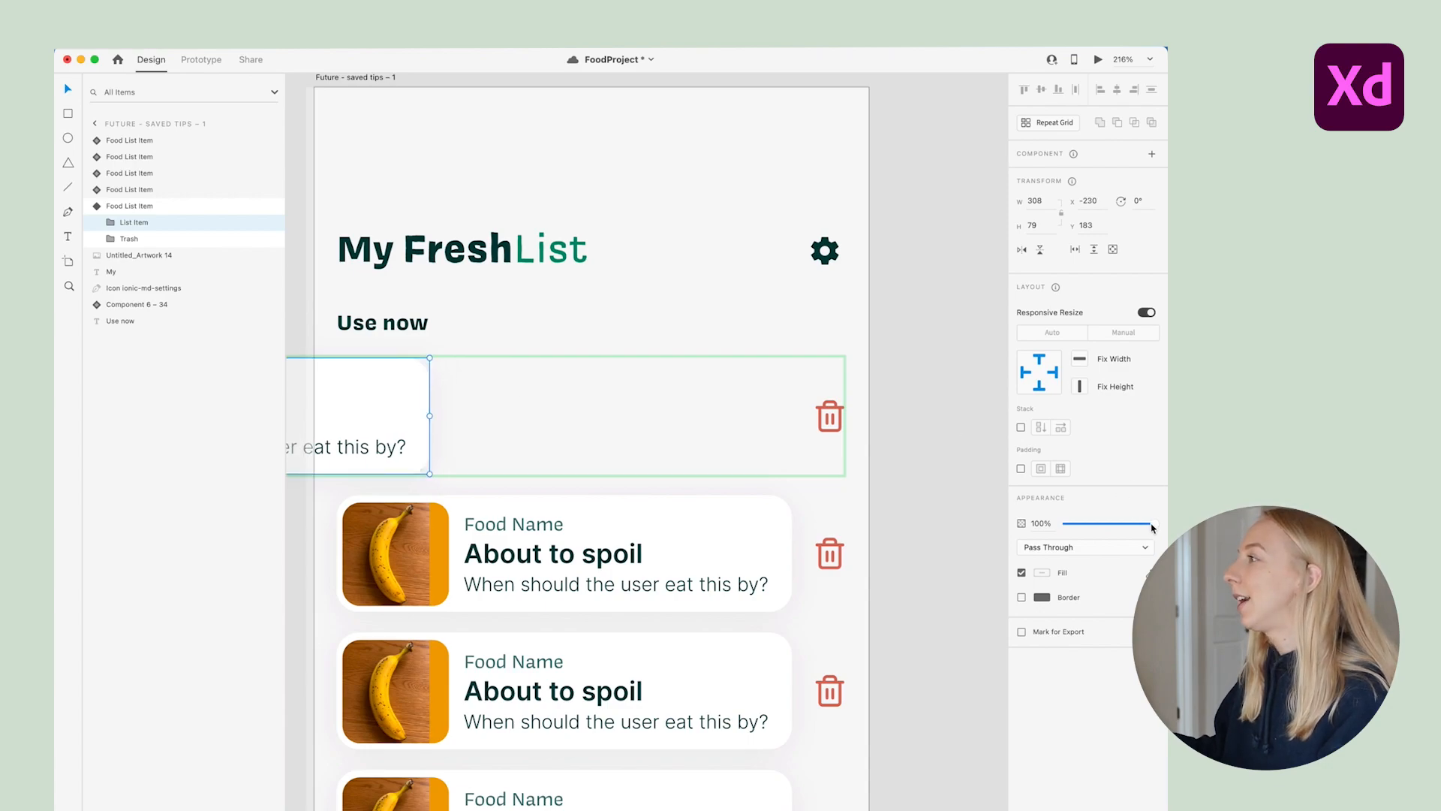
{"action": "left_click_drag", "start_coordinate": [1152, 528], "coordinate": [960, 531]}
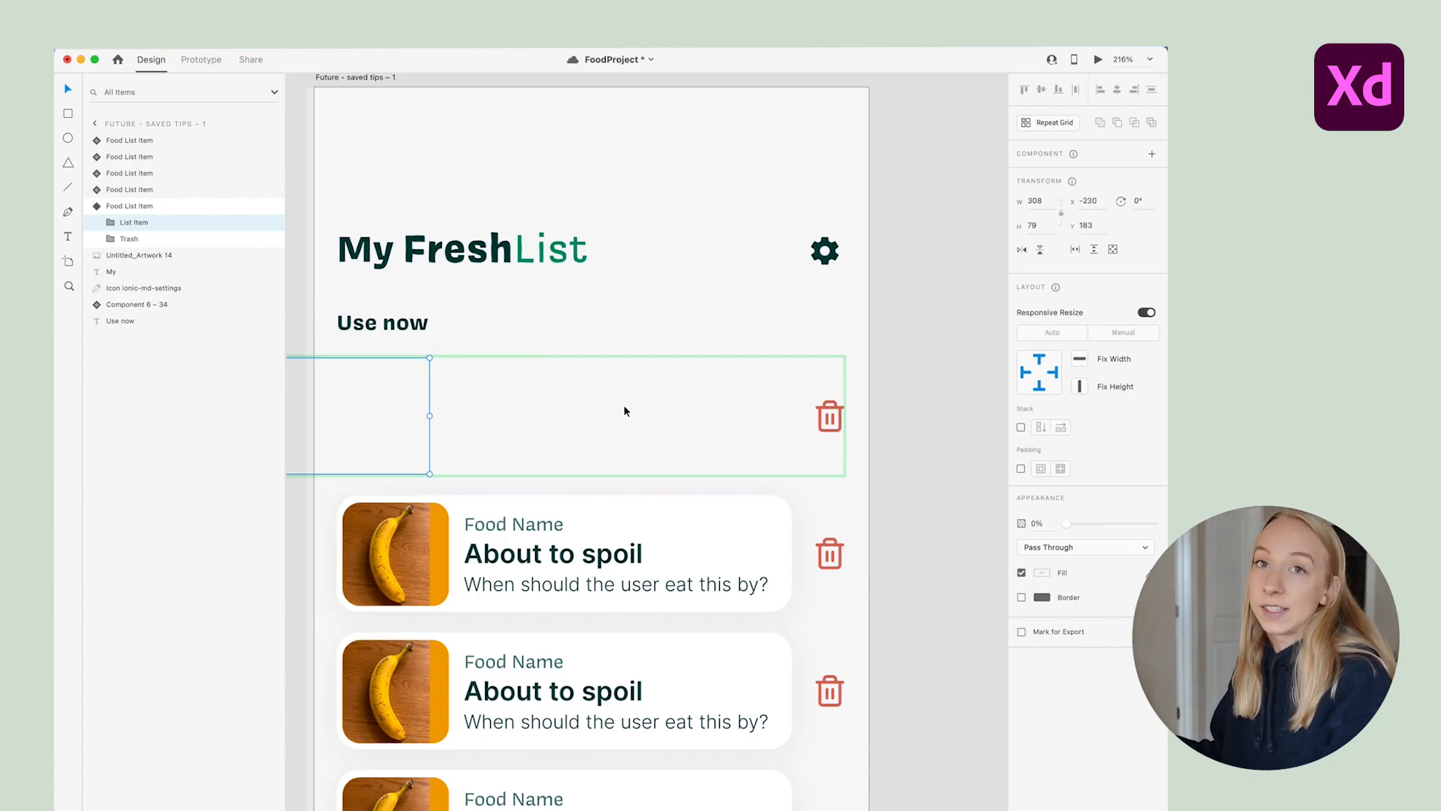
{"action": "left_click", "coordinate": [839, 412]}
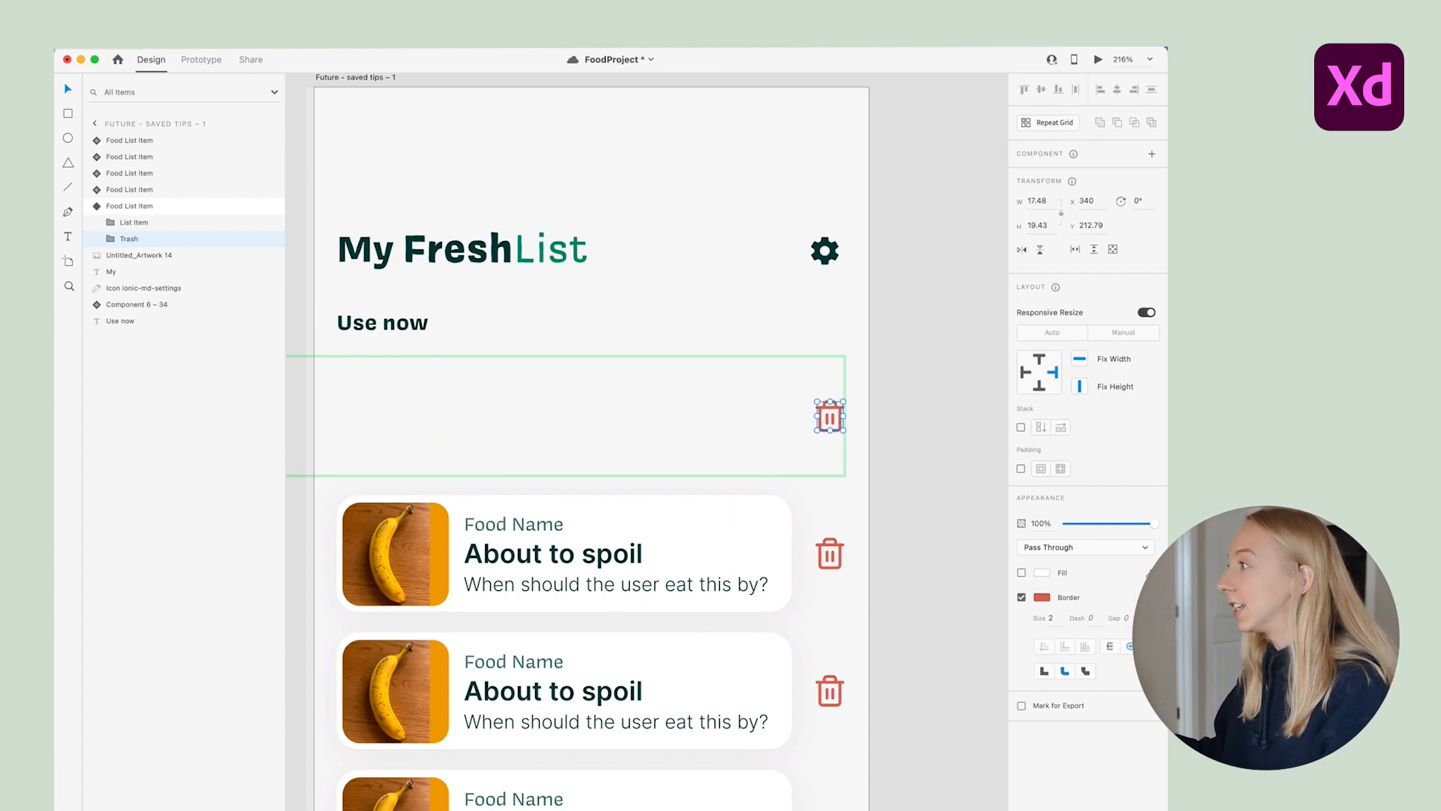
{"action": "left_click_drag", "start_coordinate": [1154, 528], "coordinate": [862, 540]}
{"action": "left_click", "coordinate": [911, 515]}
Switch the empty first list item from Default State to its Going Bad state
{"action": "scroll", "coordinate": [499, 408], "scroll_direction": "down", "scroll_amount": 3}
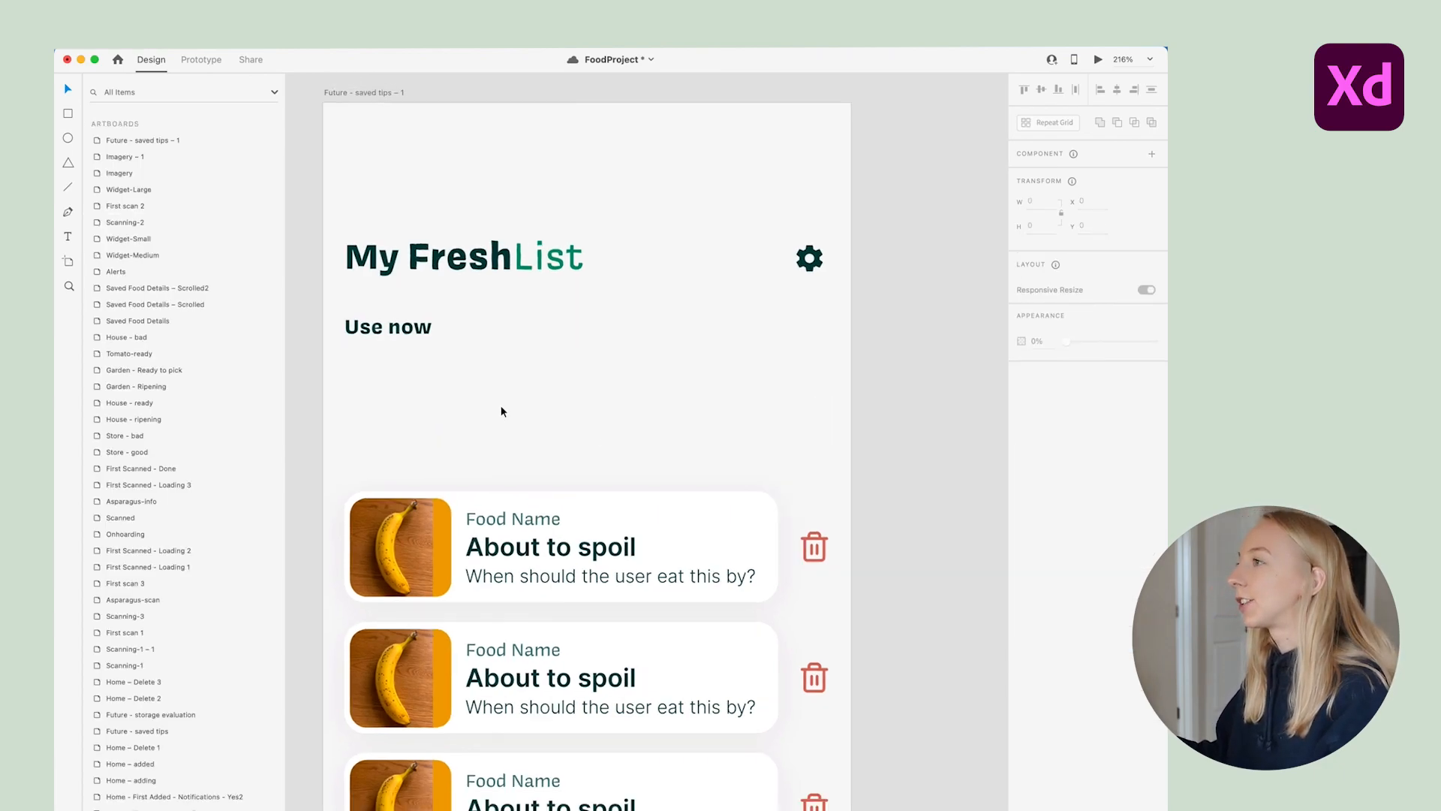
{"action": "scroll", "coordinate": [682, 418], "scroll_direction": "left", "scroll_amount": 2}
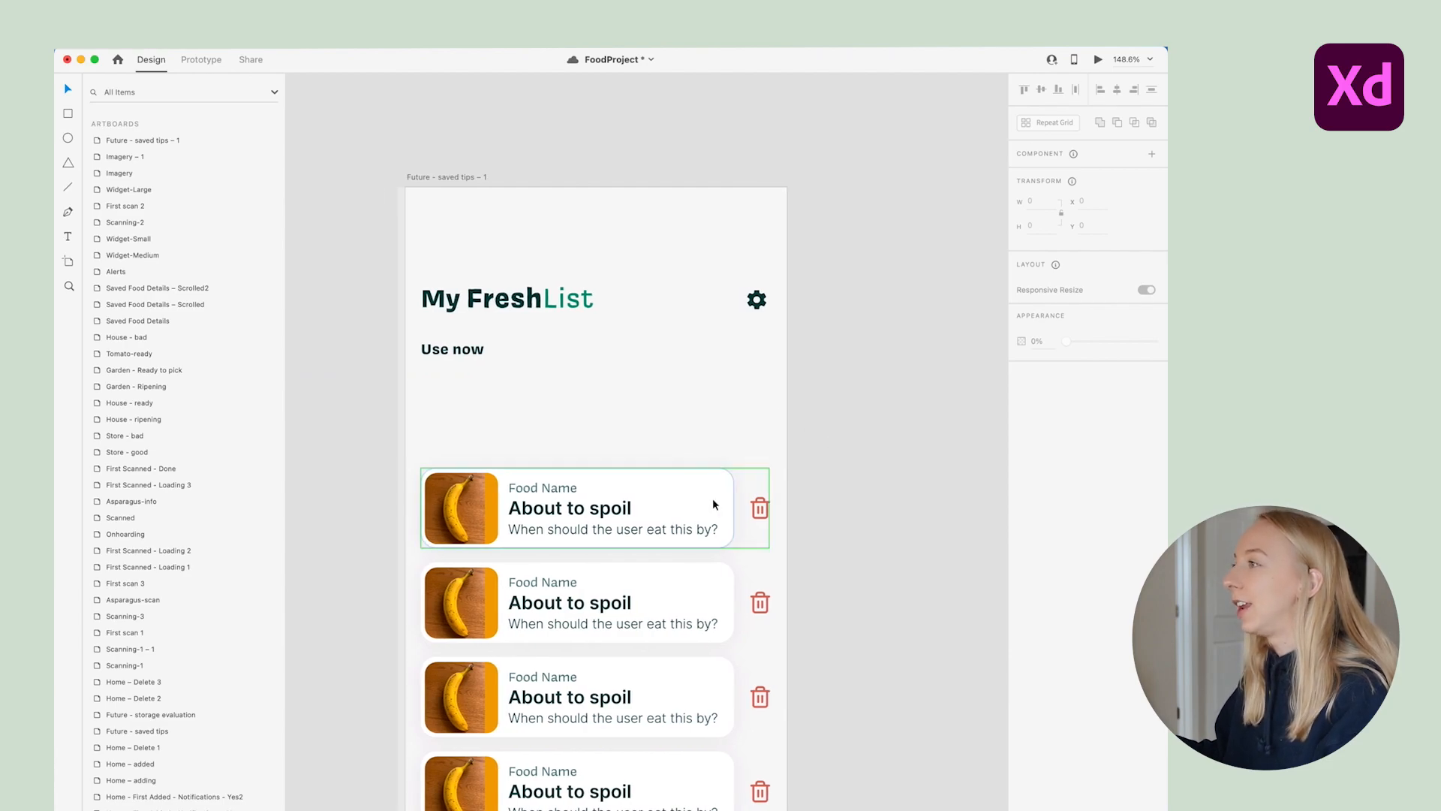
{"action": "scroll", "coordinate": [826, 469], "scroll_direction": "left", "scroll_amount": 1}
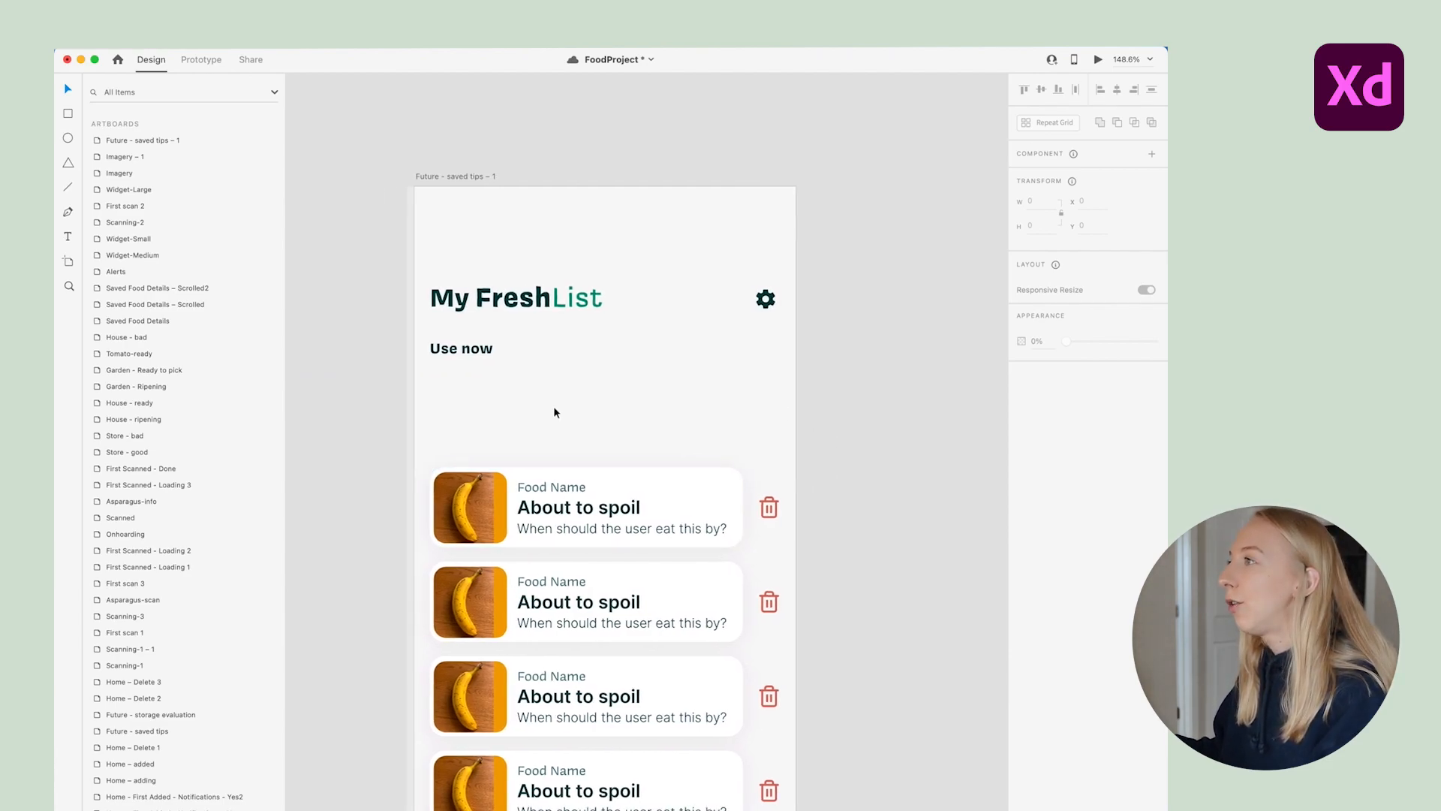
{"action": "left_click", "coordinate": [425, 395]}
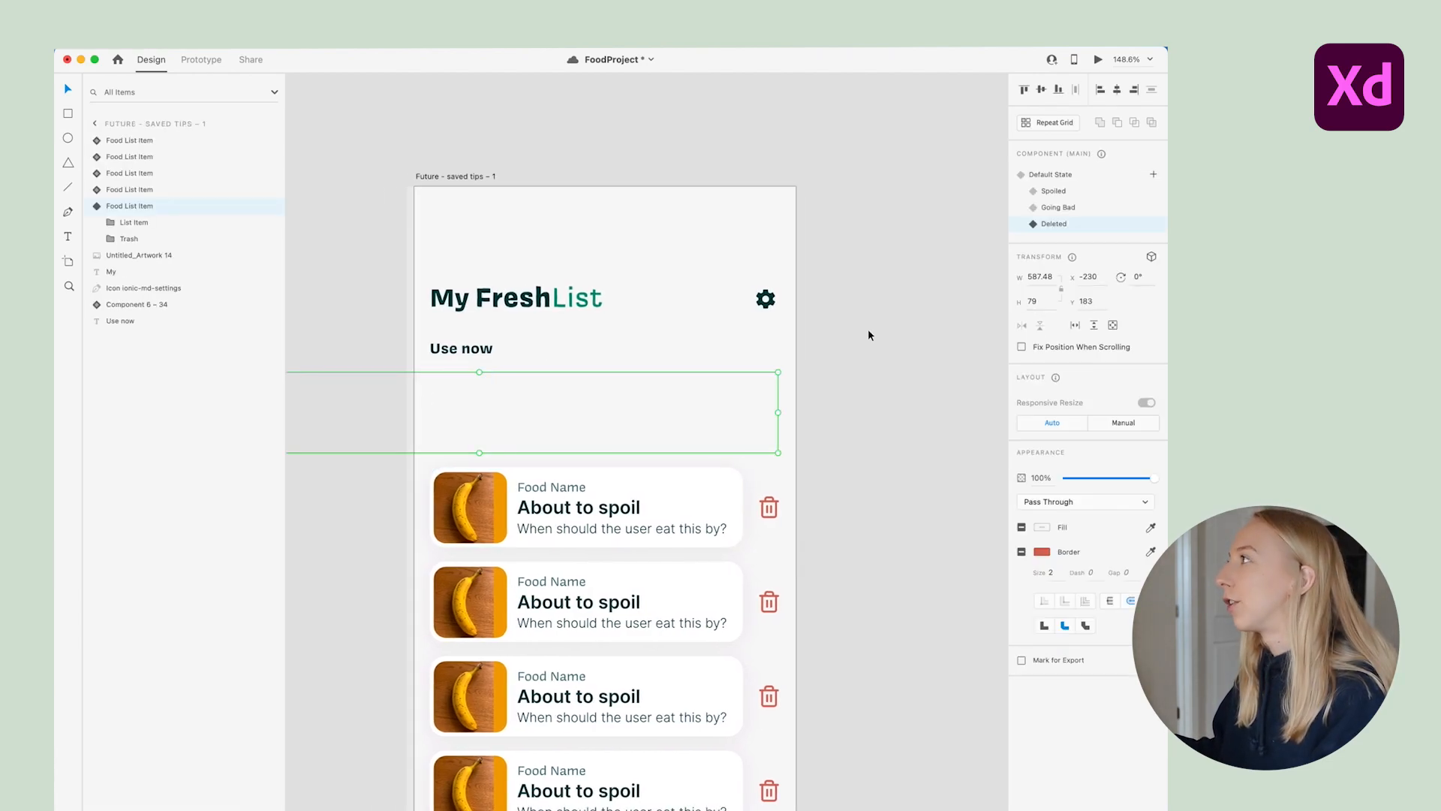
{"action": "left_click", "coordinate": [1061, 172]}
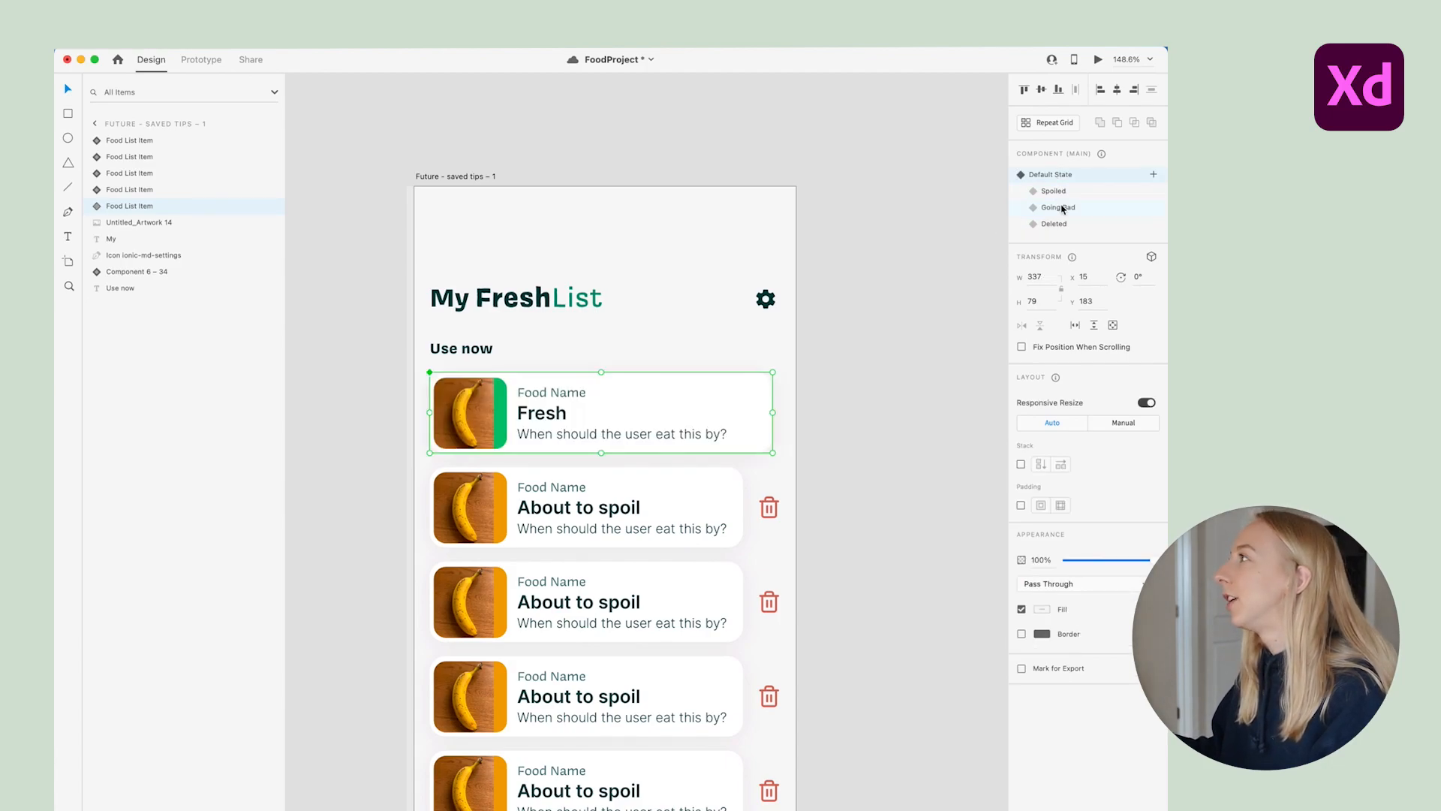
{"action": "left_click", "coordinate": [1062, 207]}
{"action": "left_click", "coordinate": [979, 336]}
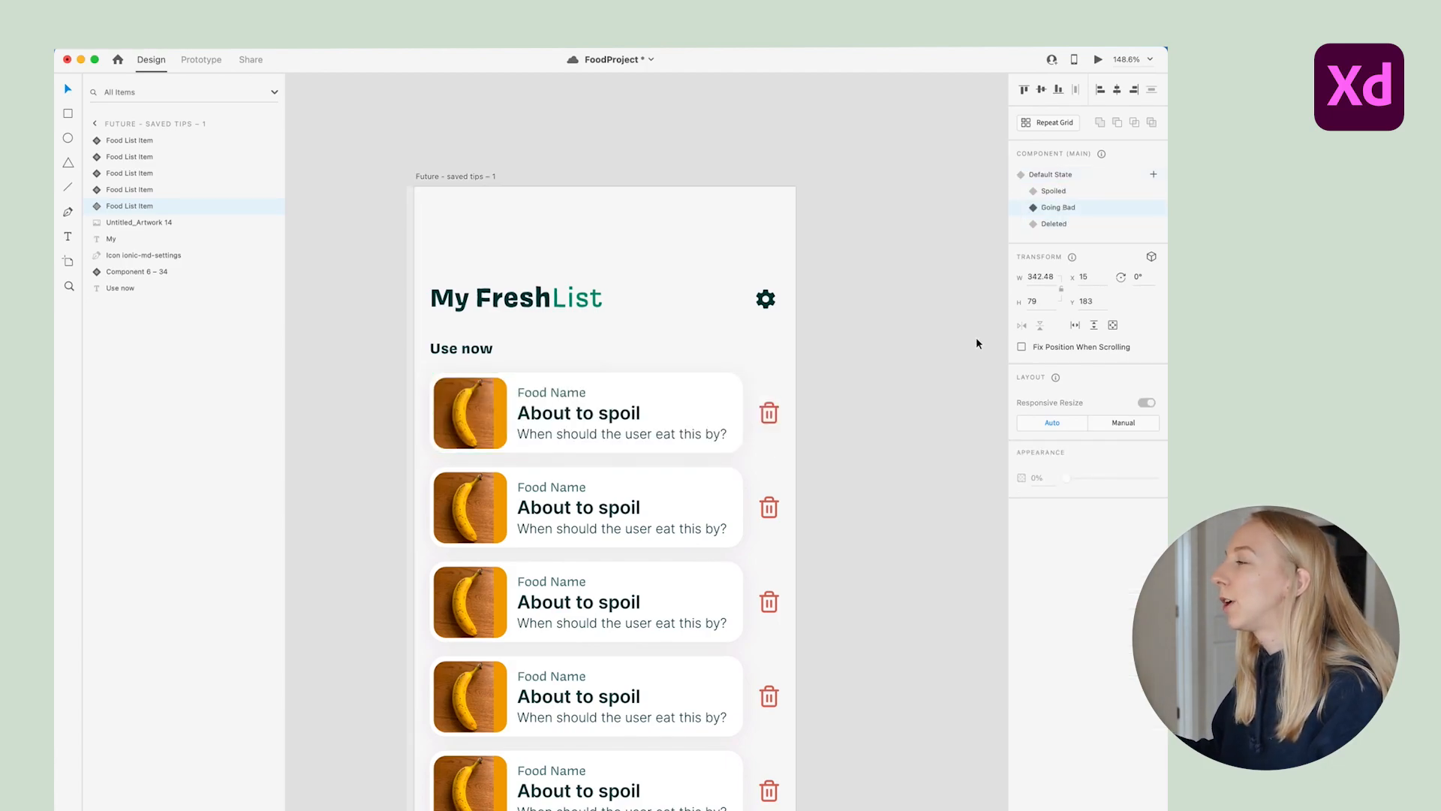
{"action": "scroll", "coordinate": [689, 396], "scroll_direction": "up", "scroll_amount": 3}
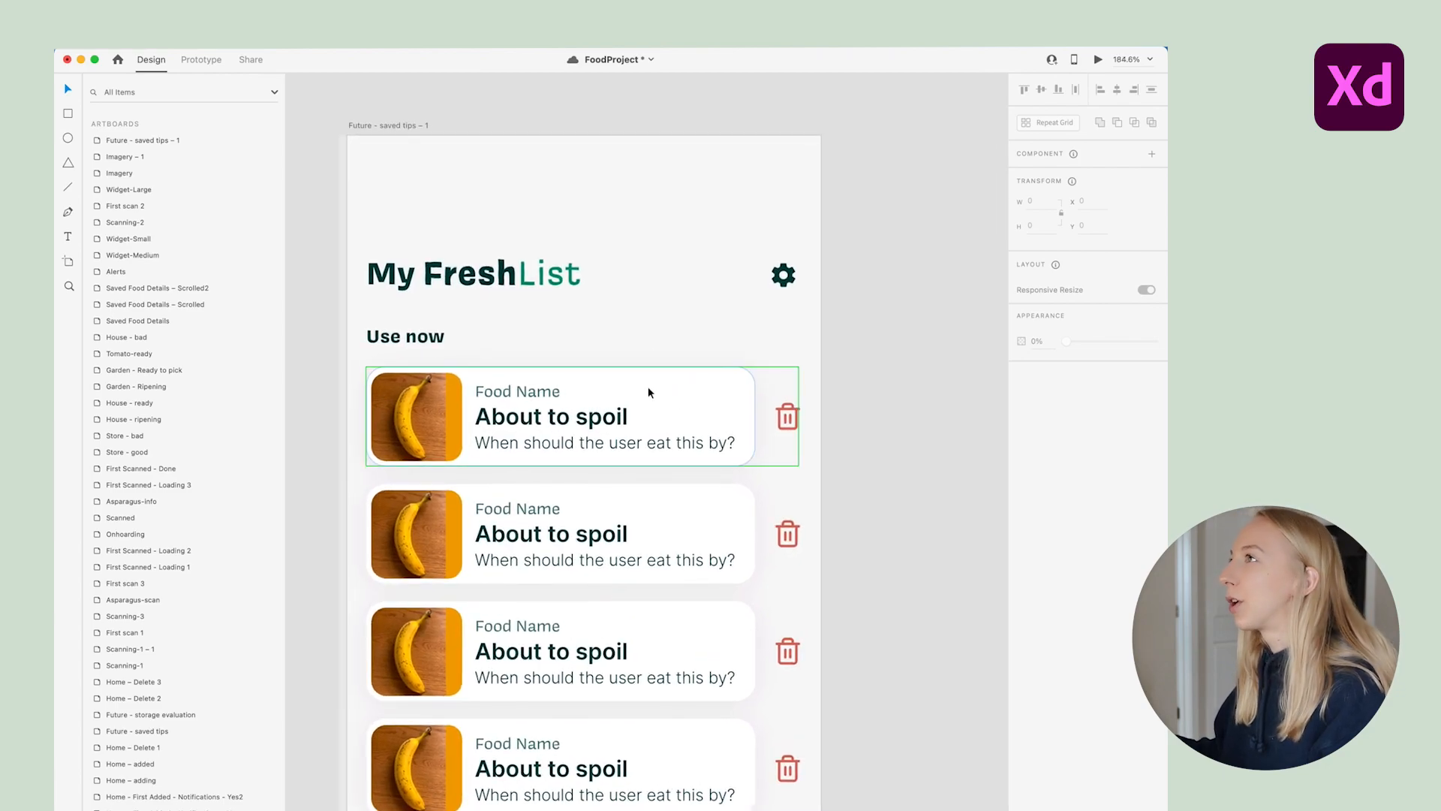
In Prototype mode, add a tap interaction wire to the first card's trash icon
{"action": "left_click", "coordinate": [202, 65]}
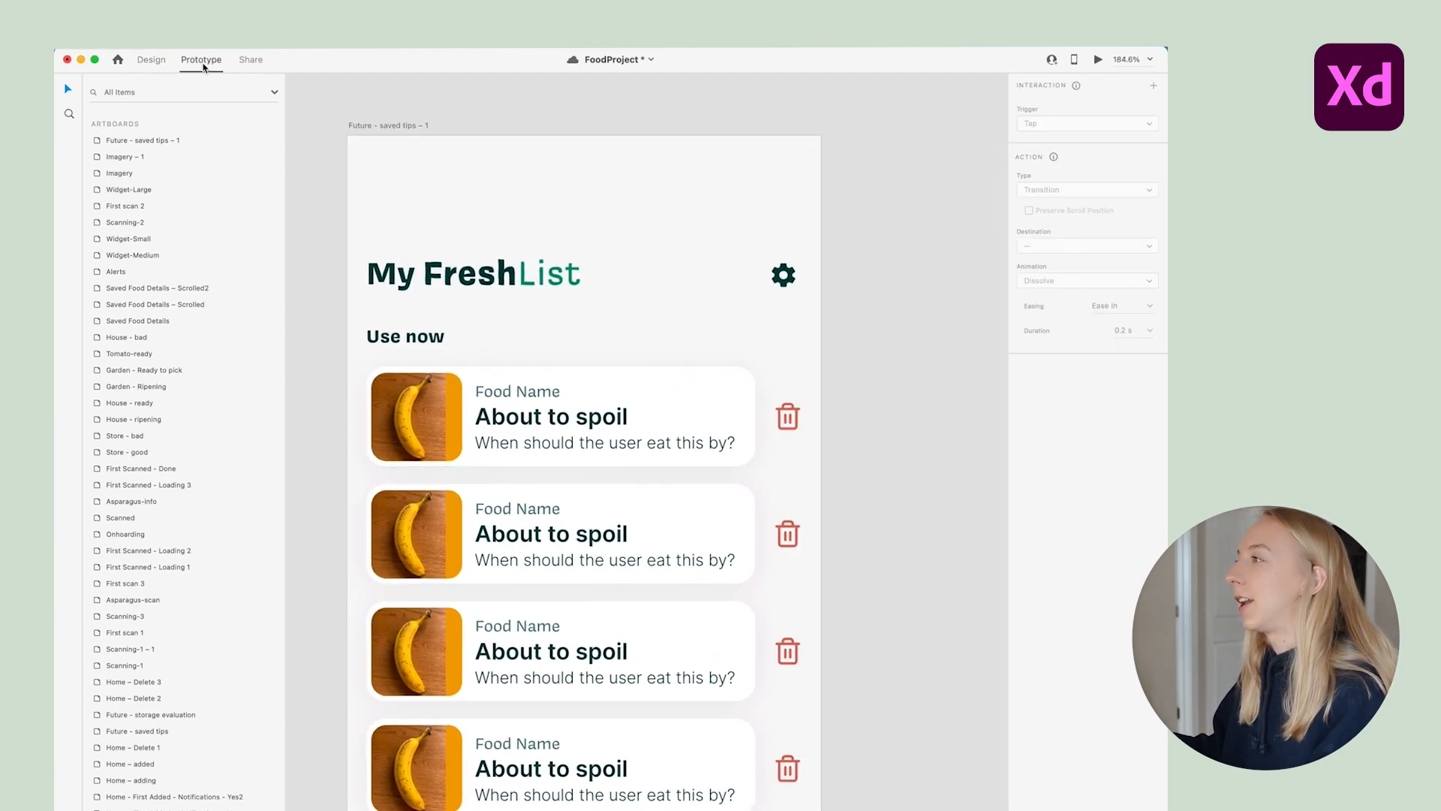
{"action": "left_click", "coordinate": [704, 391]}
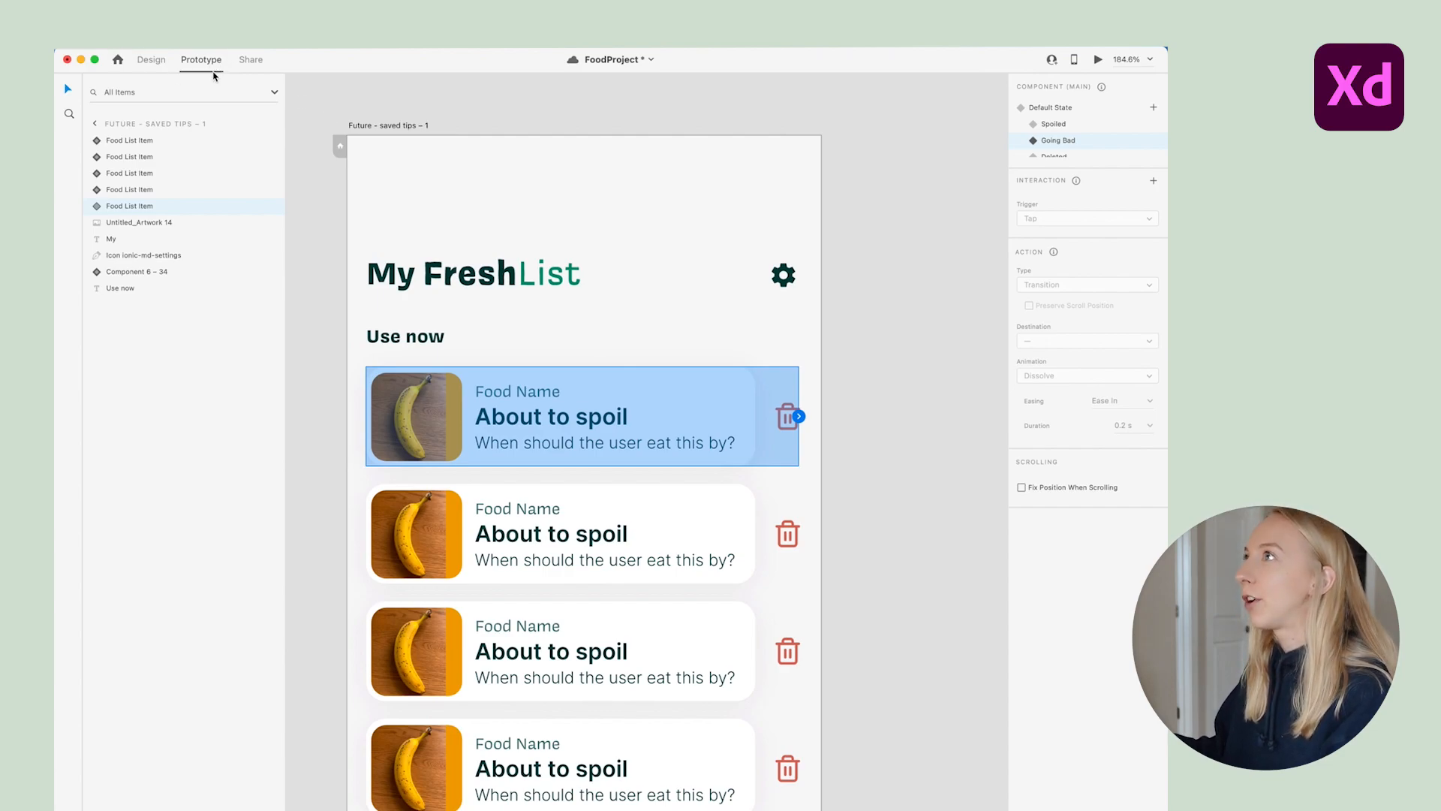
{"action": "double_click", "coordinate": [786, 417]}
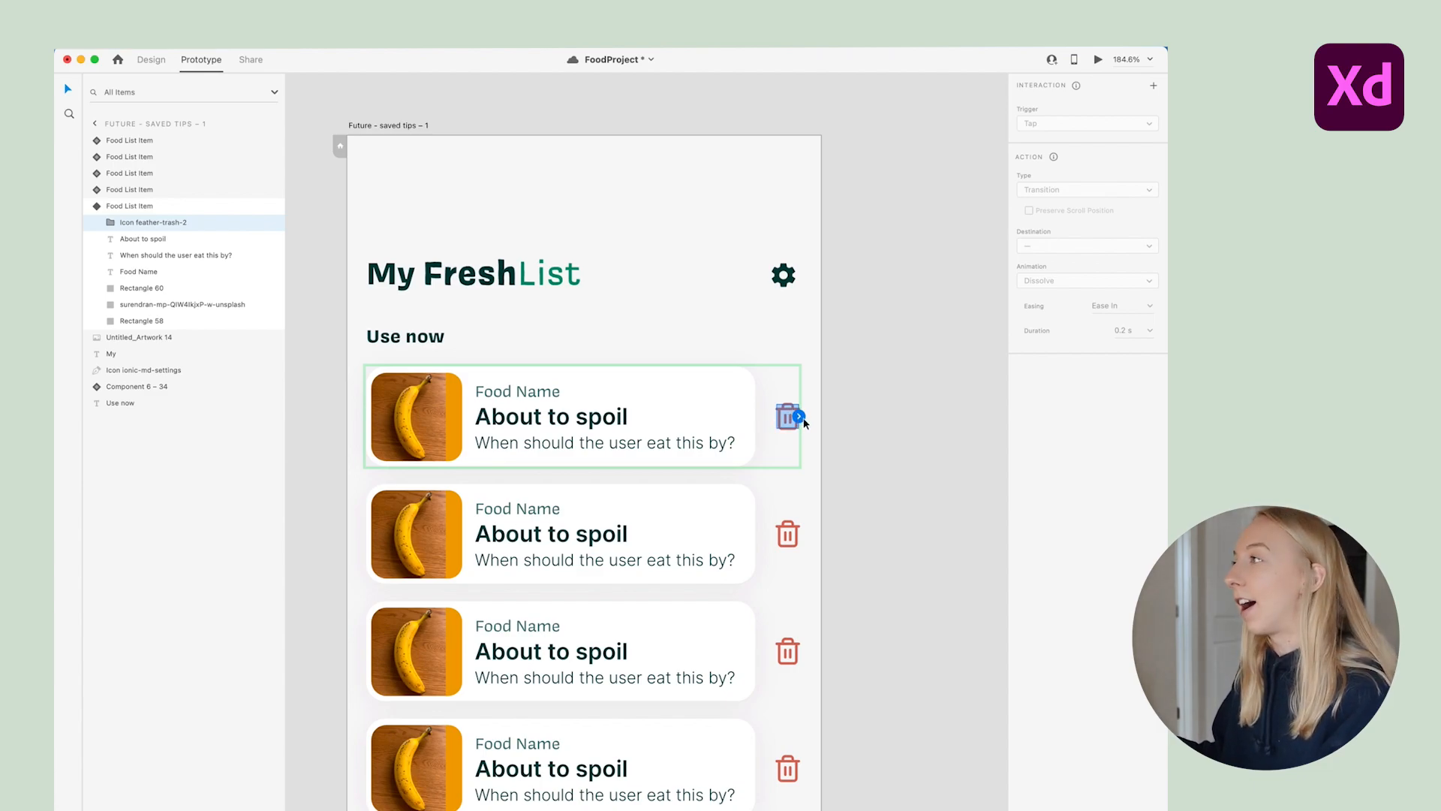
{"action": "left_click_drag", "start_coordinate": [800, 420], "coordinate": [860, 393]}
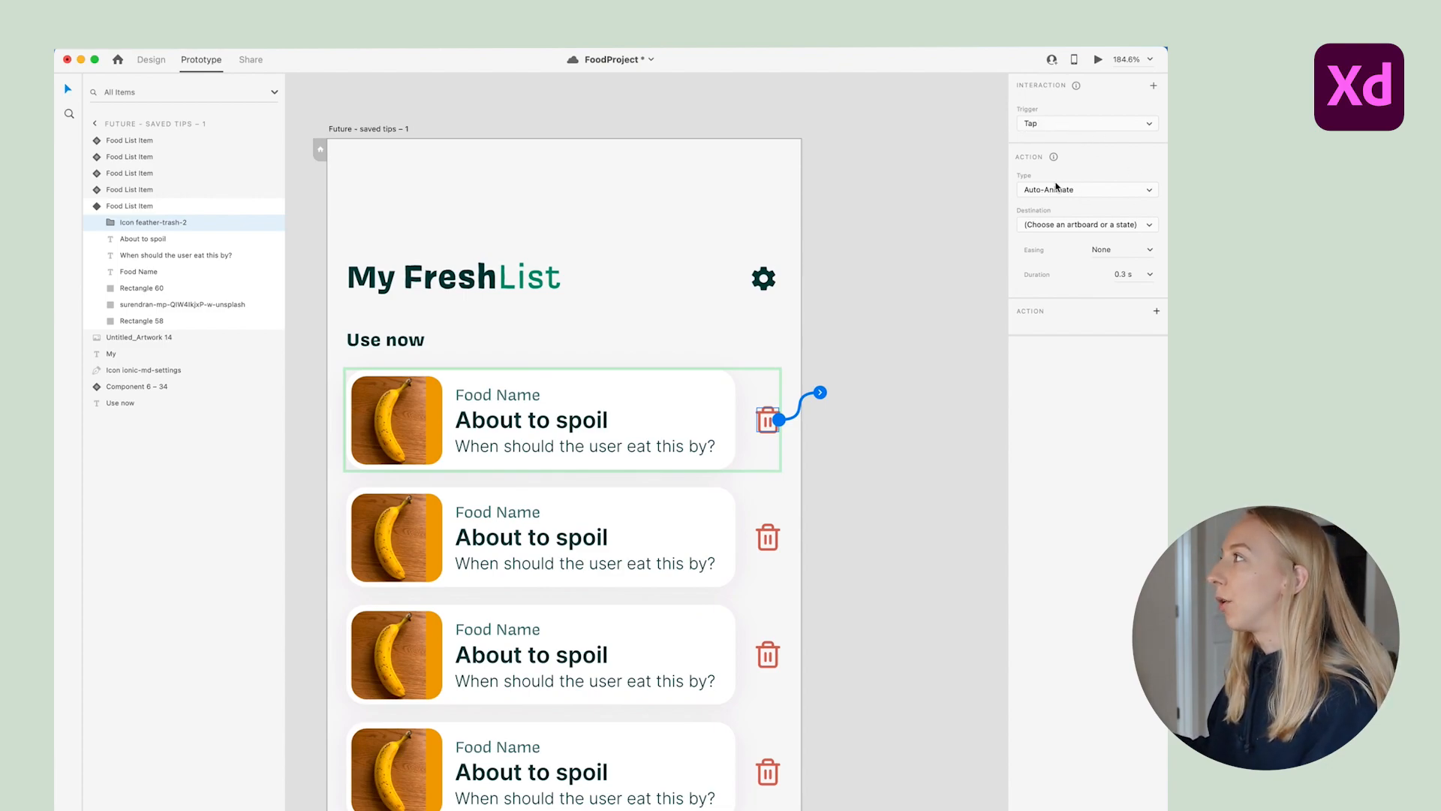
Set the interaction to Auto-Animate to the Deleted state with Snap easing over 0.3 s
{"action": "left_click", "coordinate": [1068, 225]}
{"action": "left_click", "coordinate": [1051, 275]}
{"action": "left_click", "coordinate": [1123, 276]}
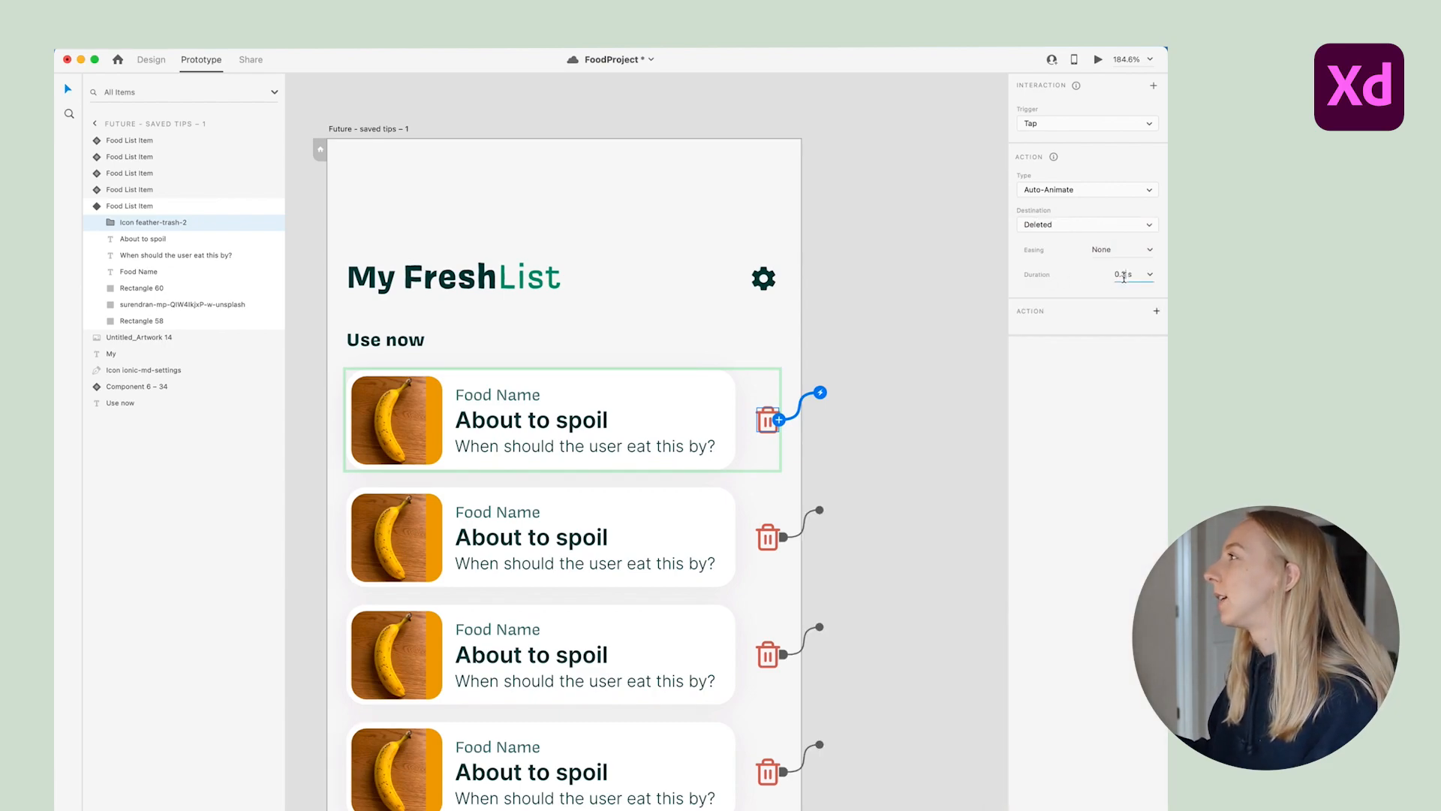
{"action": "left_click", "coordinate": [1152, 251]}
{"action": "left_click", "coordinate": [1139, 309]}
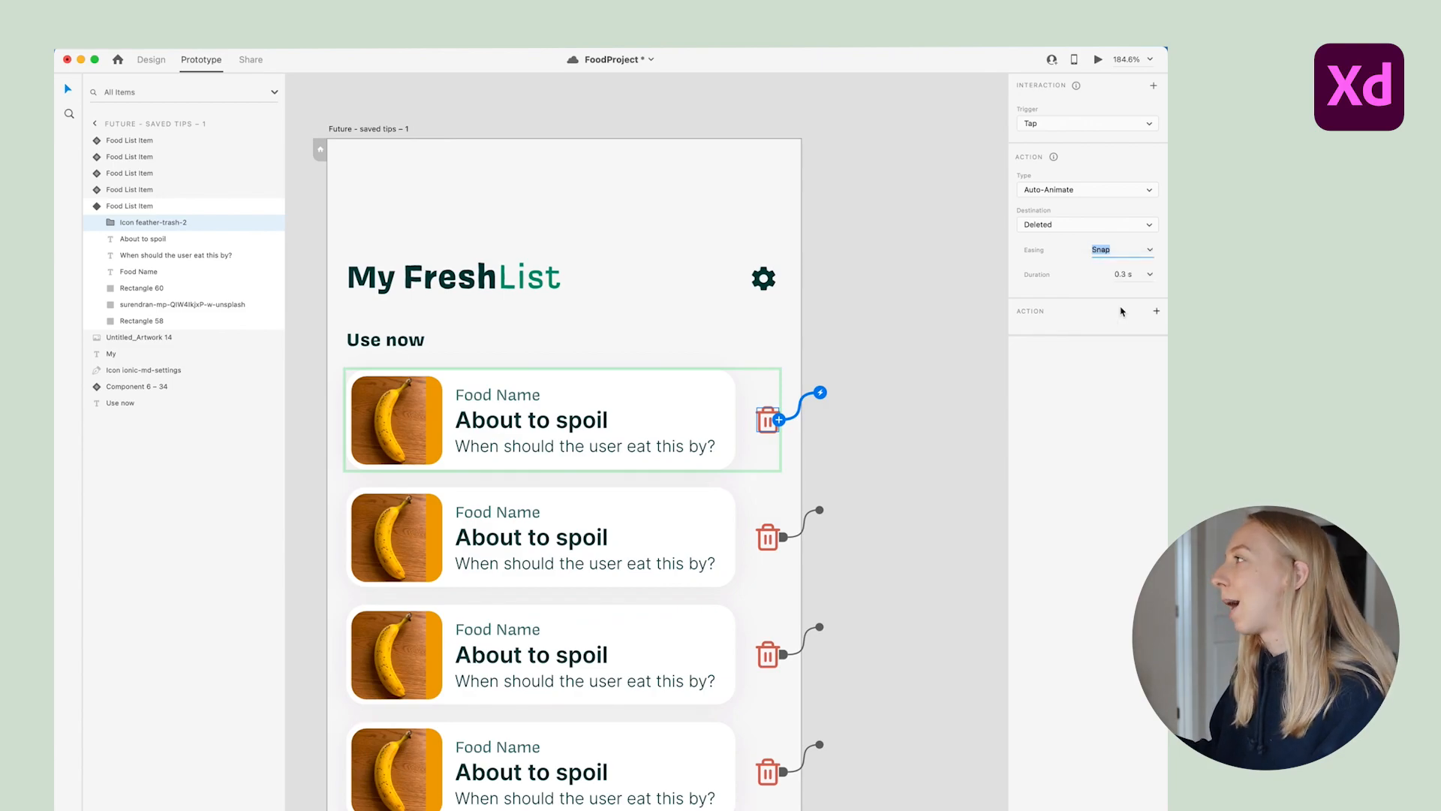
{"action": "left_click", "coordinate": [1000, 319]}
{"action": "scroll", "coordinate": [659, 268], "scroll_direction": "down", "scroll_amount": 3}
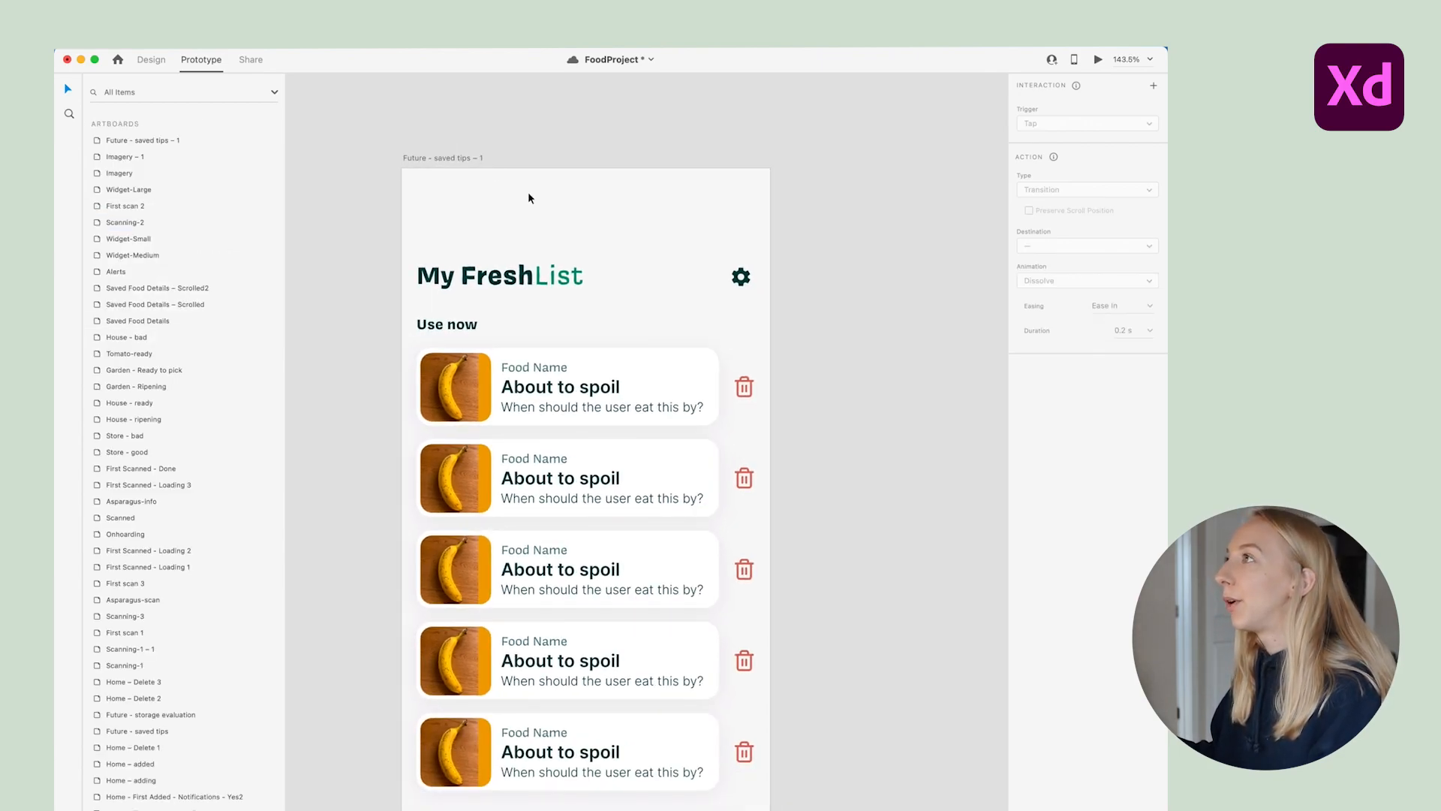
{"action": "left_click", "coordinate": [460, 159]}
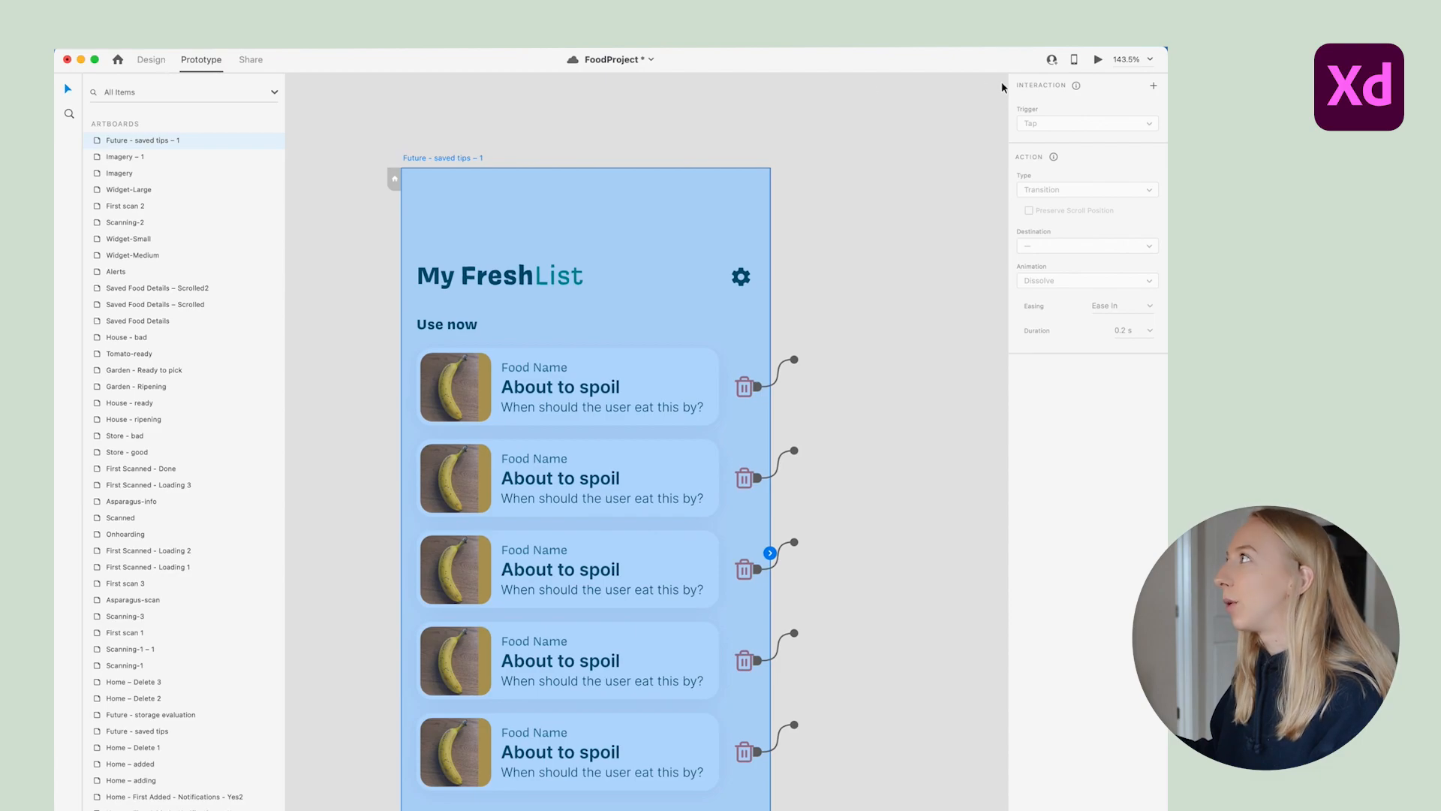
{"action": "left_click", "coordinate": [1098, 60]}
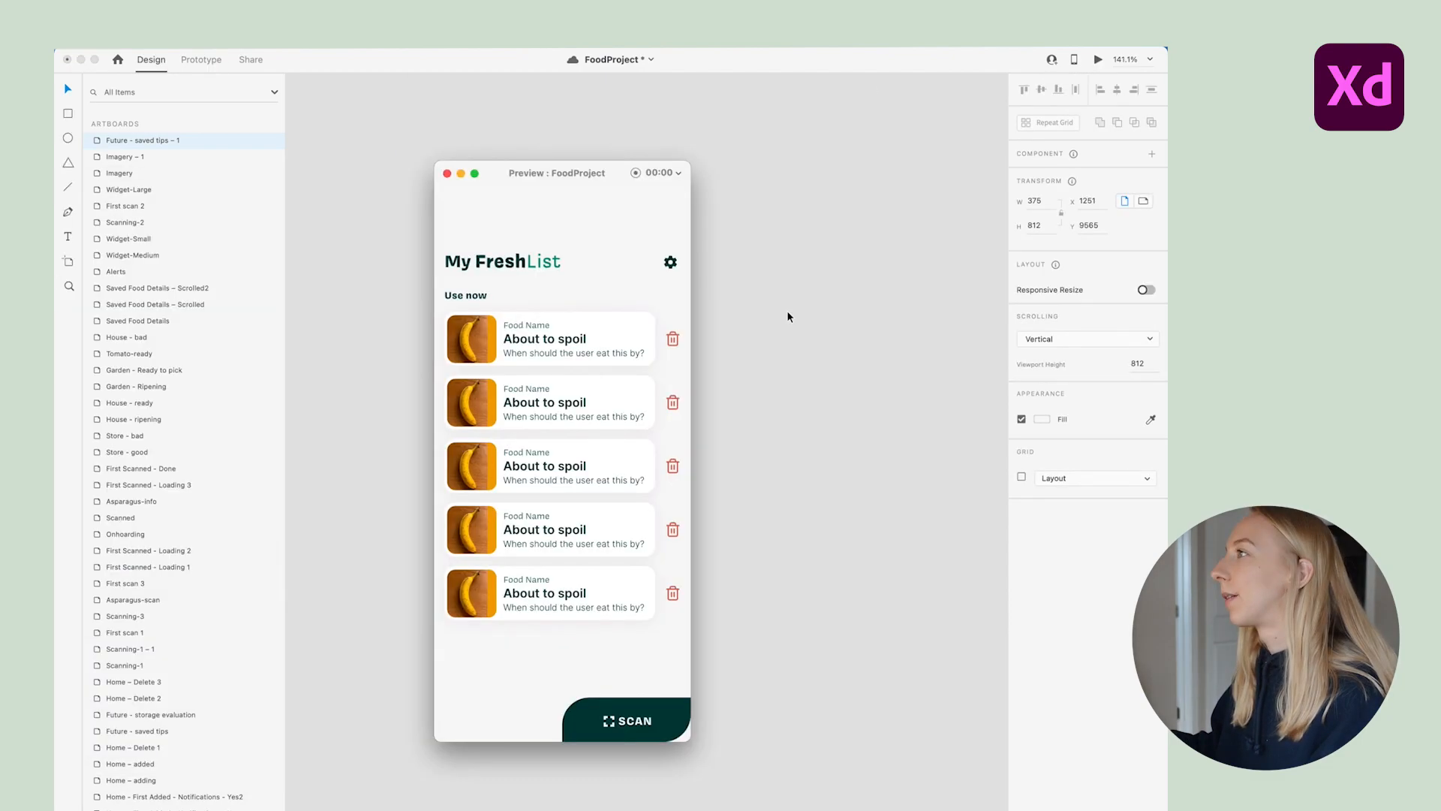
{"action": "left_click", "coordinate": [673, 344]}
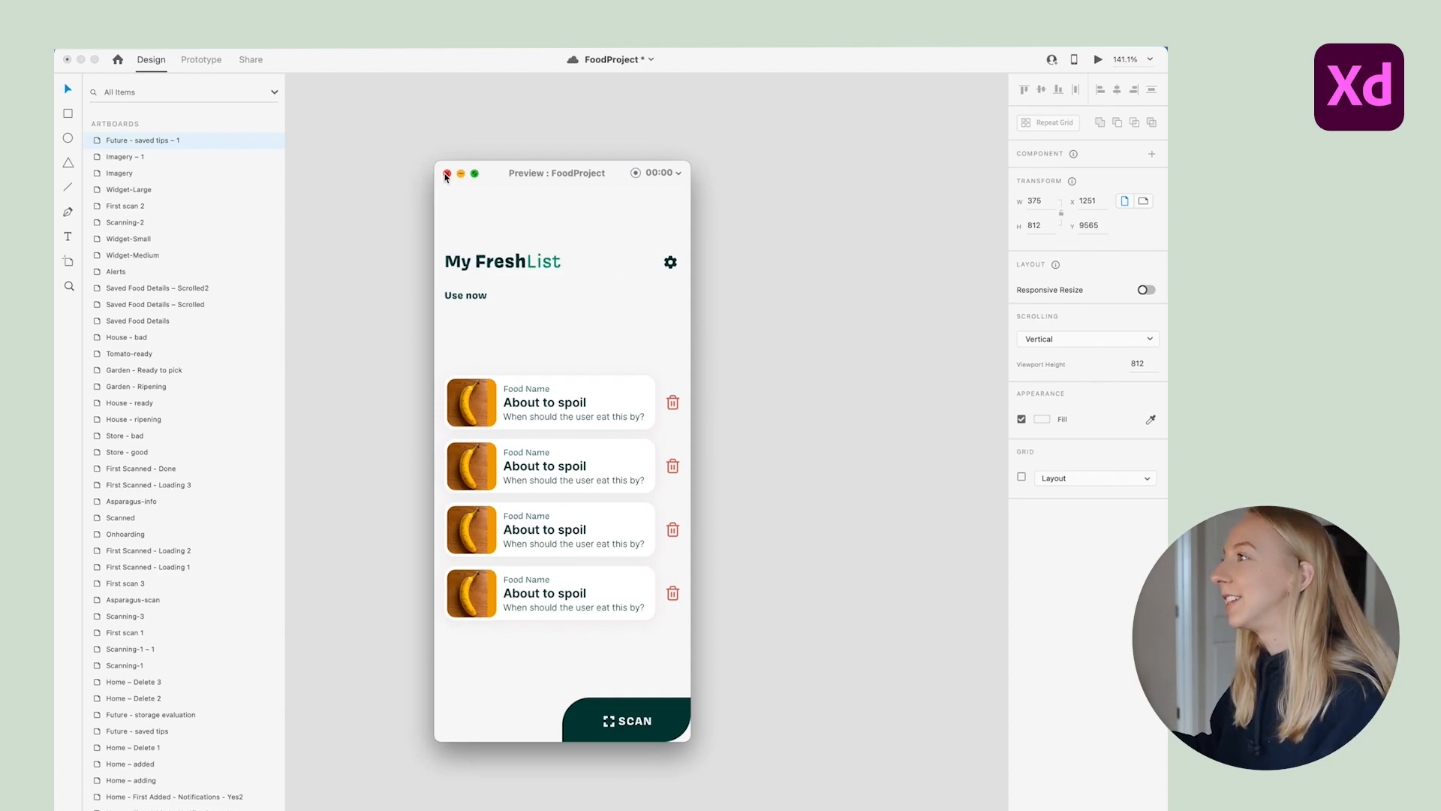
{"action": "left_click", "coordinate": [672, 402]}
{"action": "left_click", "coordinate": [672, 466]}
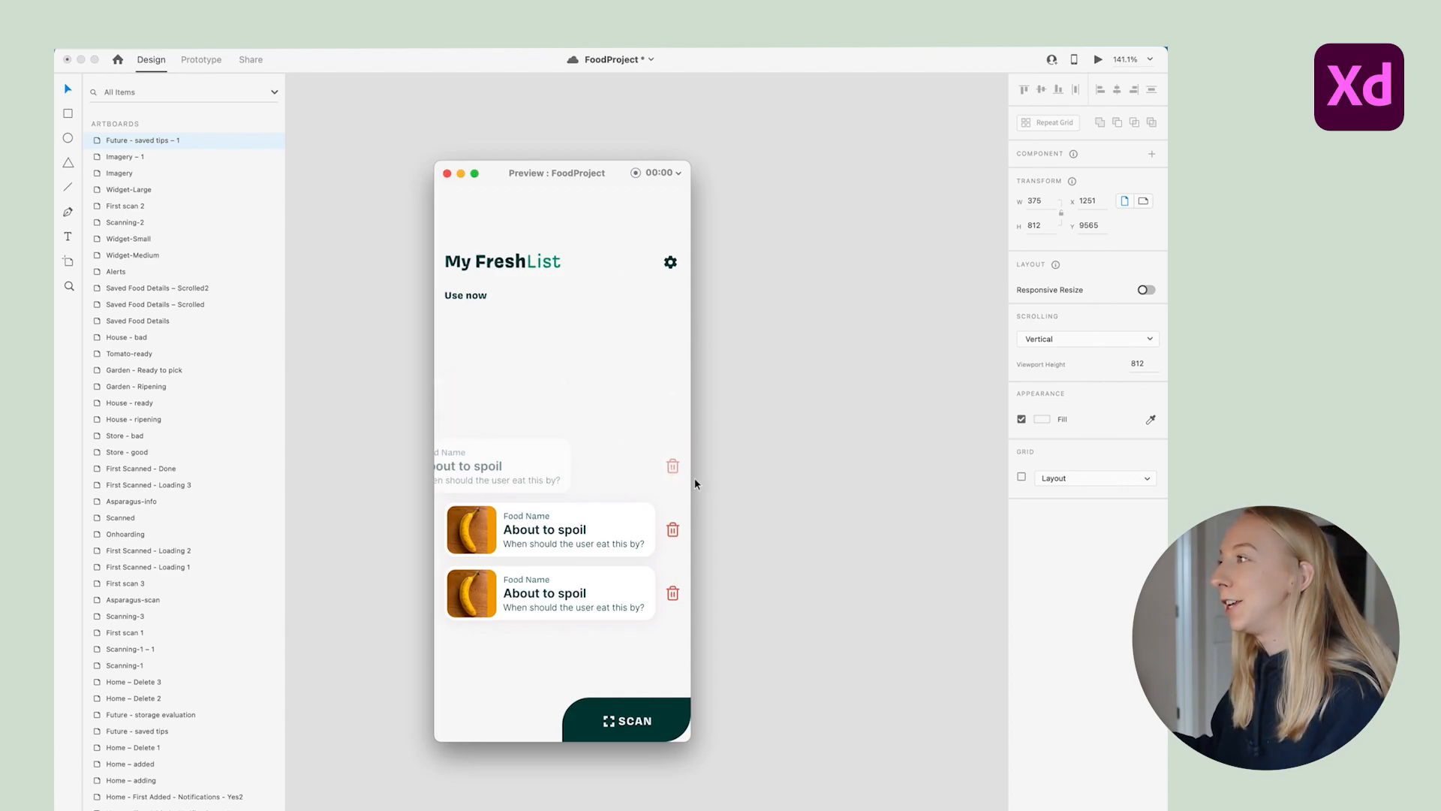
{"action": "left_click", "coordinate": [672, 530]}
{"action": "left_click", "coordinate": [672, 595]}
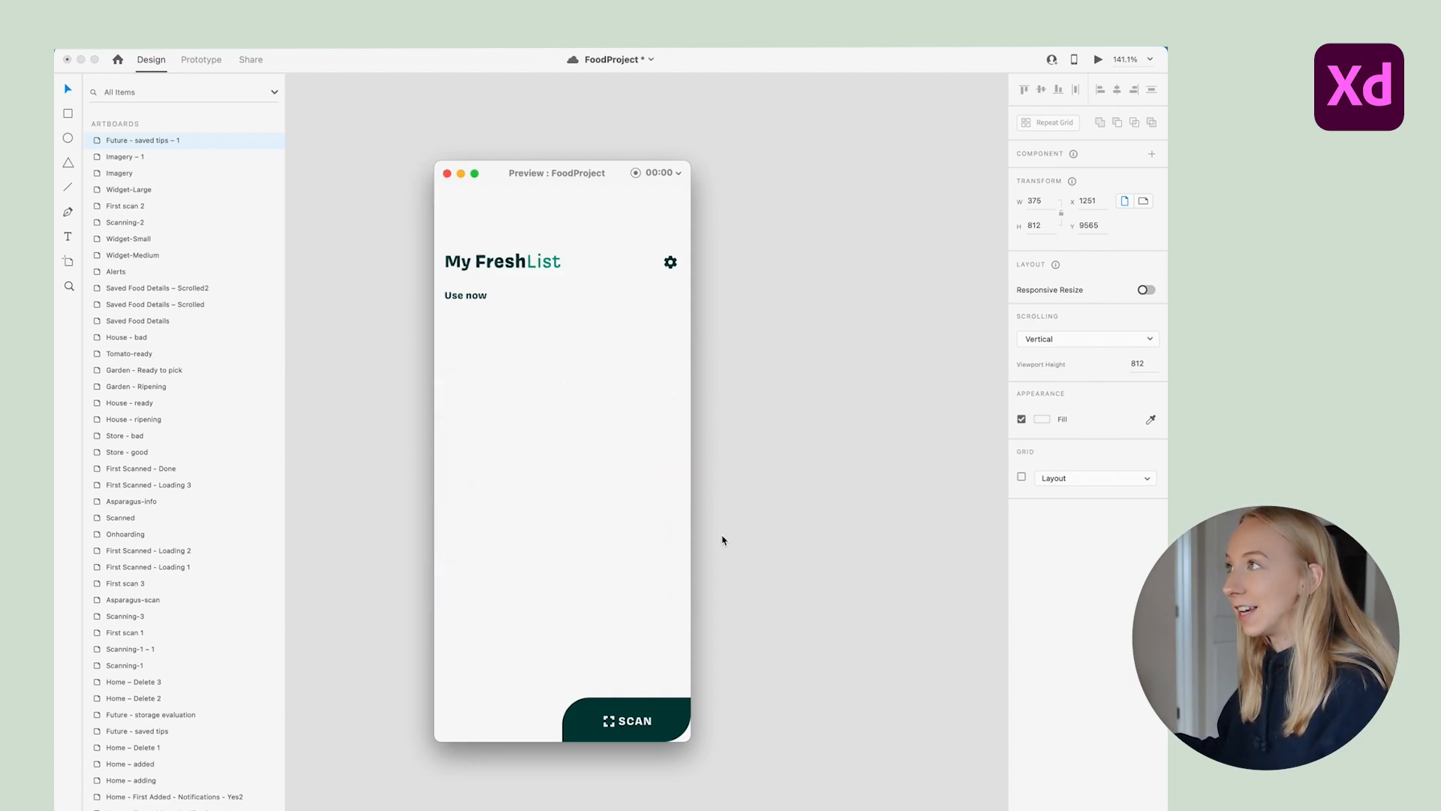
{"action": "left_click", "coordinate": [448, 175]}
{"action": "key", "text": "super+3"}
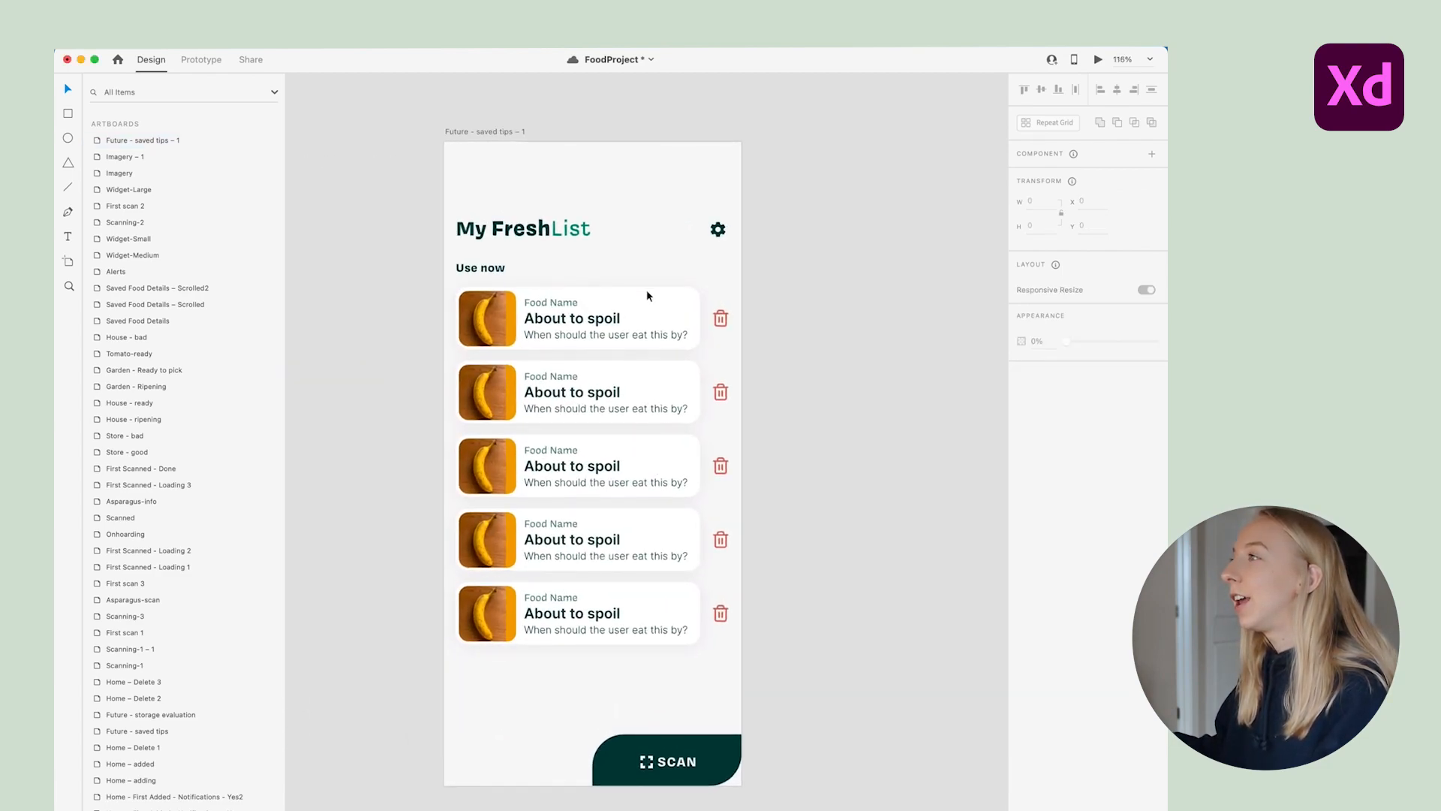
{"action": "scroll", "coordinate": [647, 289], "scroll_direction": "right", "scroll_amount": 3}
{"action": "scroll", "coordinate": [666, 354], "scroll_direction": "down", "scroll_amount": 3}
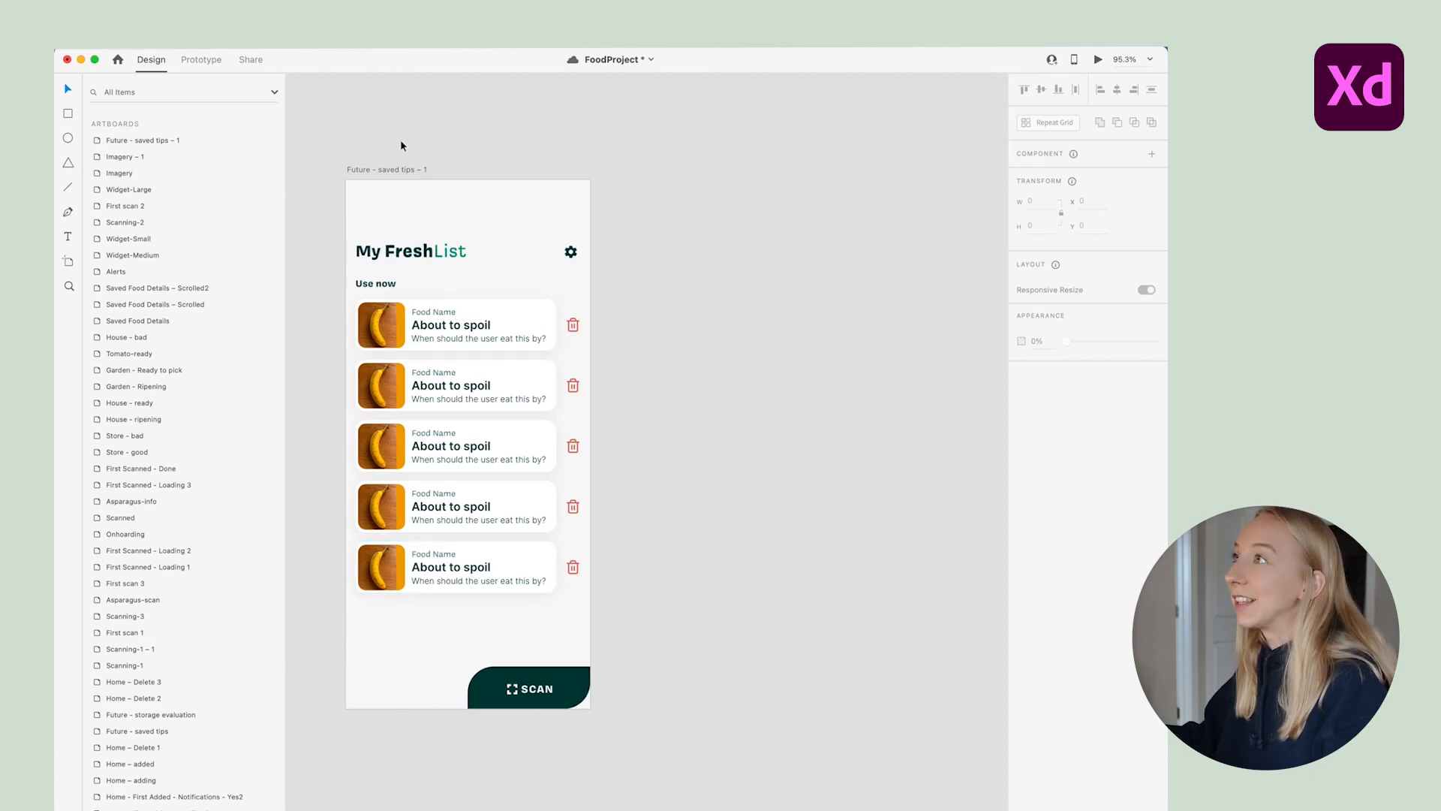
{"action": "left_click_drag", "start_coordinate": [399, 167], "coordinate": [663, 168]}
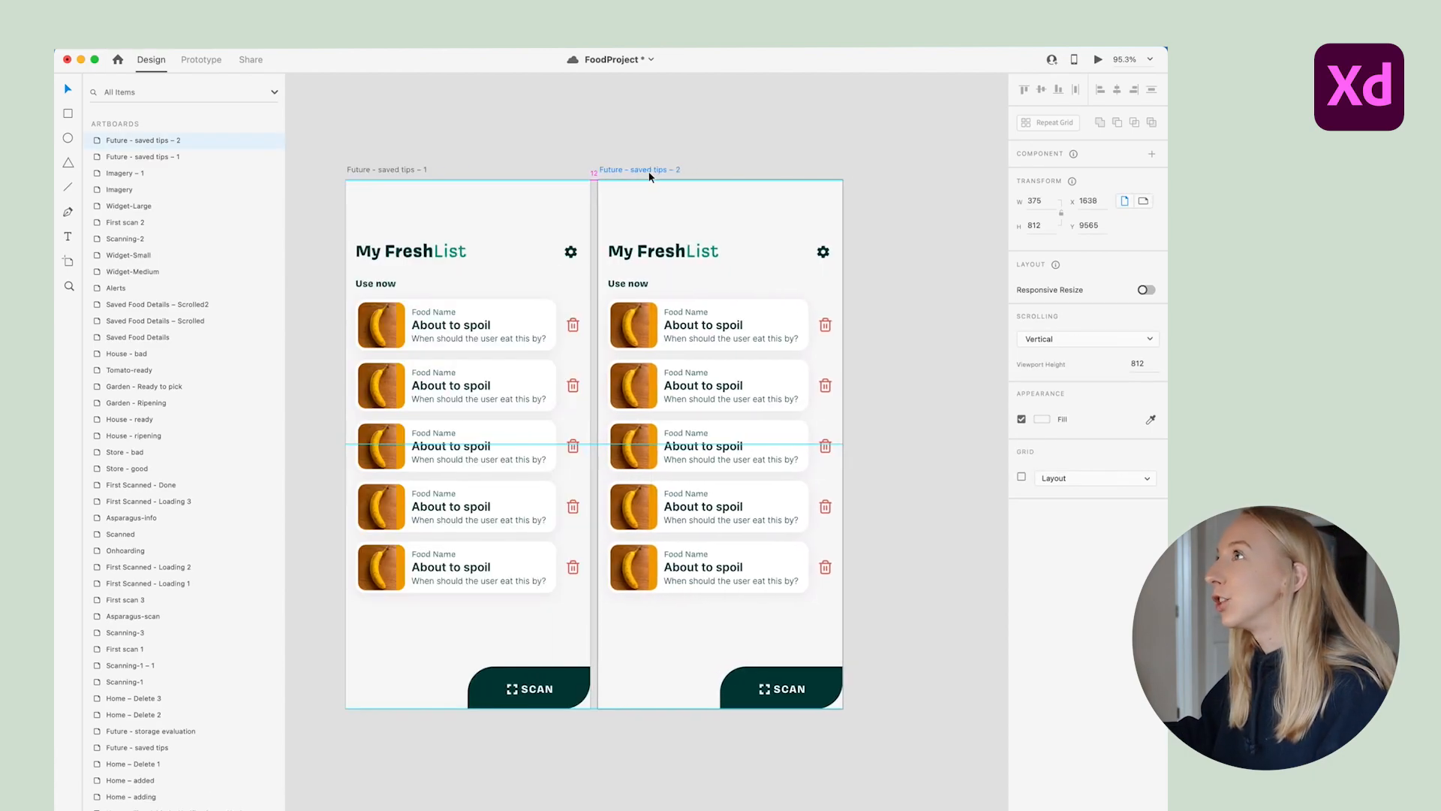
{"action": "left_click", "coordinate": [683, 149]}
{"action": "scroll", "coordinate": [860, 328], "scroll_direction": "right", "scroll_amount": 2}
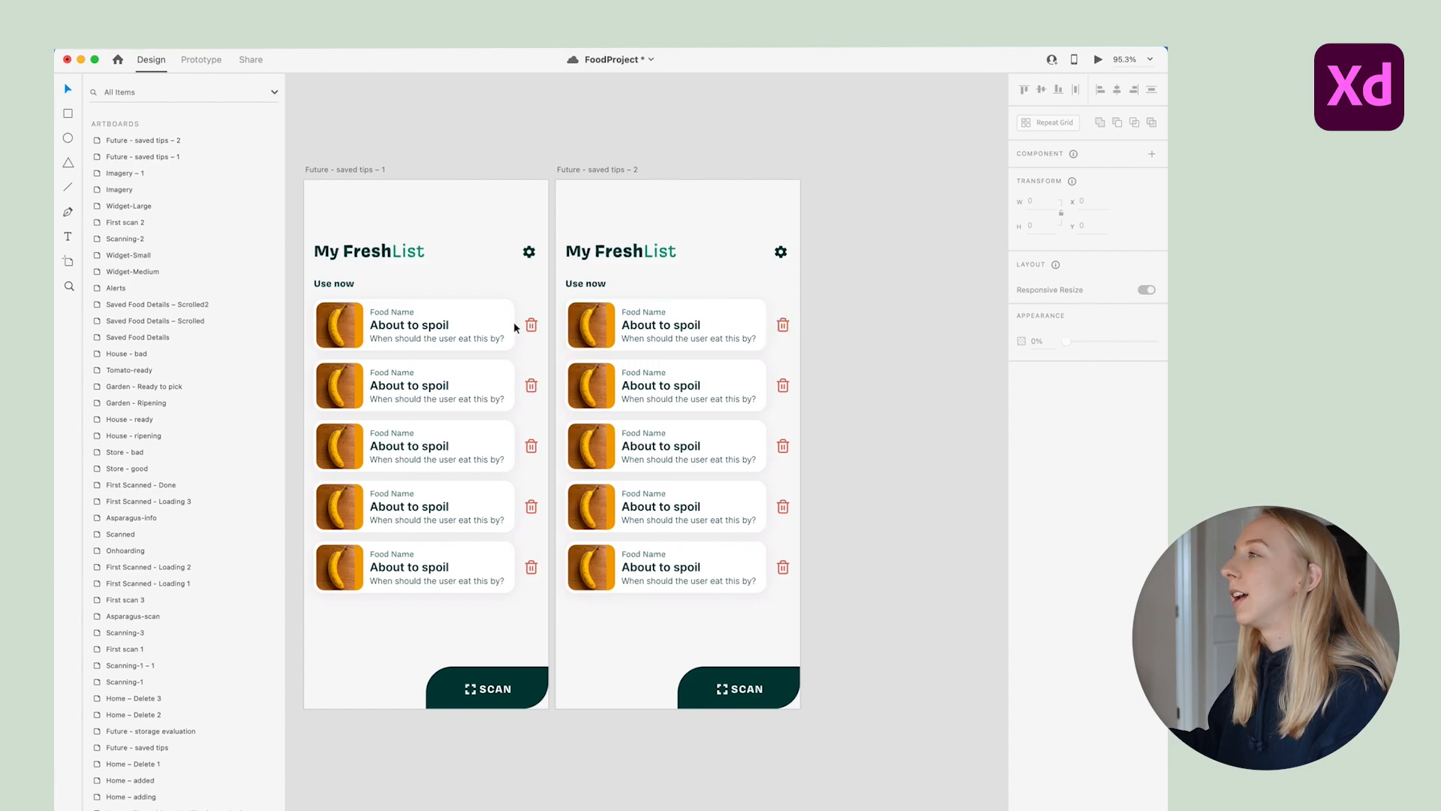
{"action": "left_click", "coordinate": [663, 329]}
{"action": "left_click_drag", "start_coordinate": [690, 329], "coordinate": [743, 516]}
{"action": "key", "text": "Delete"}
{"action": "left_click", "coordinate": [714, 615]}
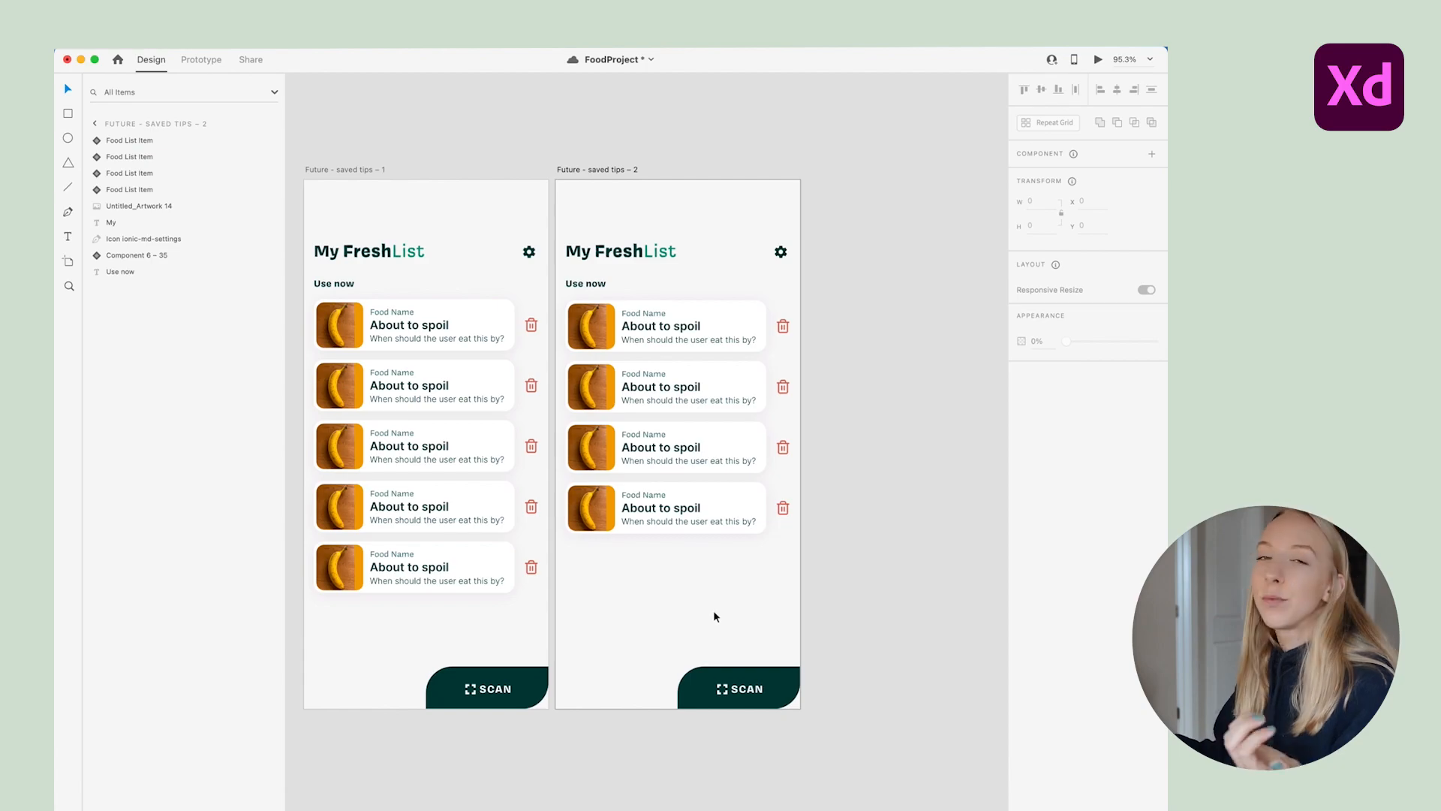
{"action": "scroll", "coordinate": [777, 501], "scroll_direction": "left", "scroll_amount": 2}
{"action": "scroll", "coordinate": [776, 499], "scroll_direction": "right", "scroll_amount": 1}
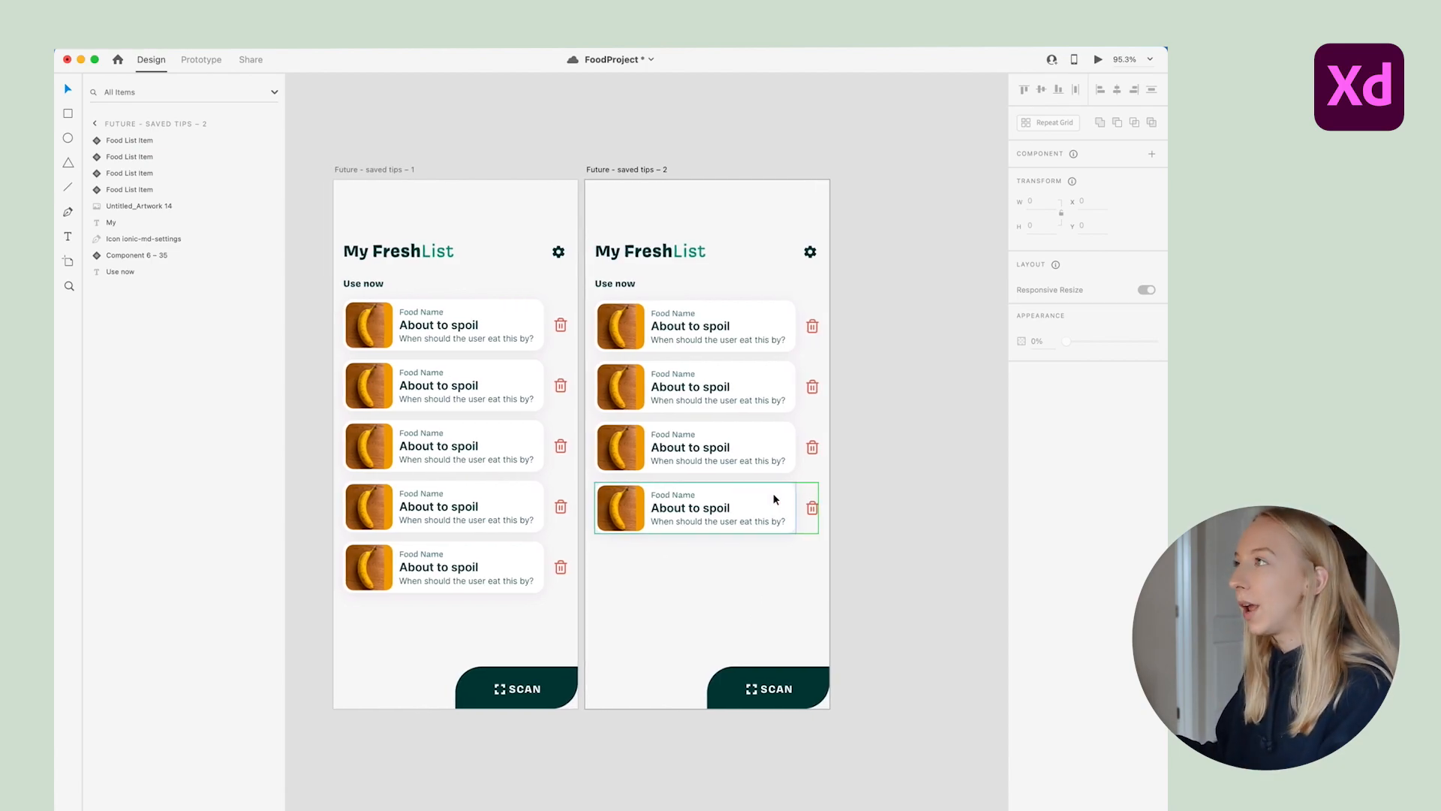
{"action": "left_click", "coordinate": [610, 171]}
{"action": "key", "text": "Delete"}
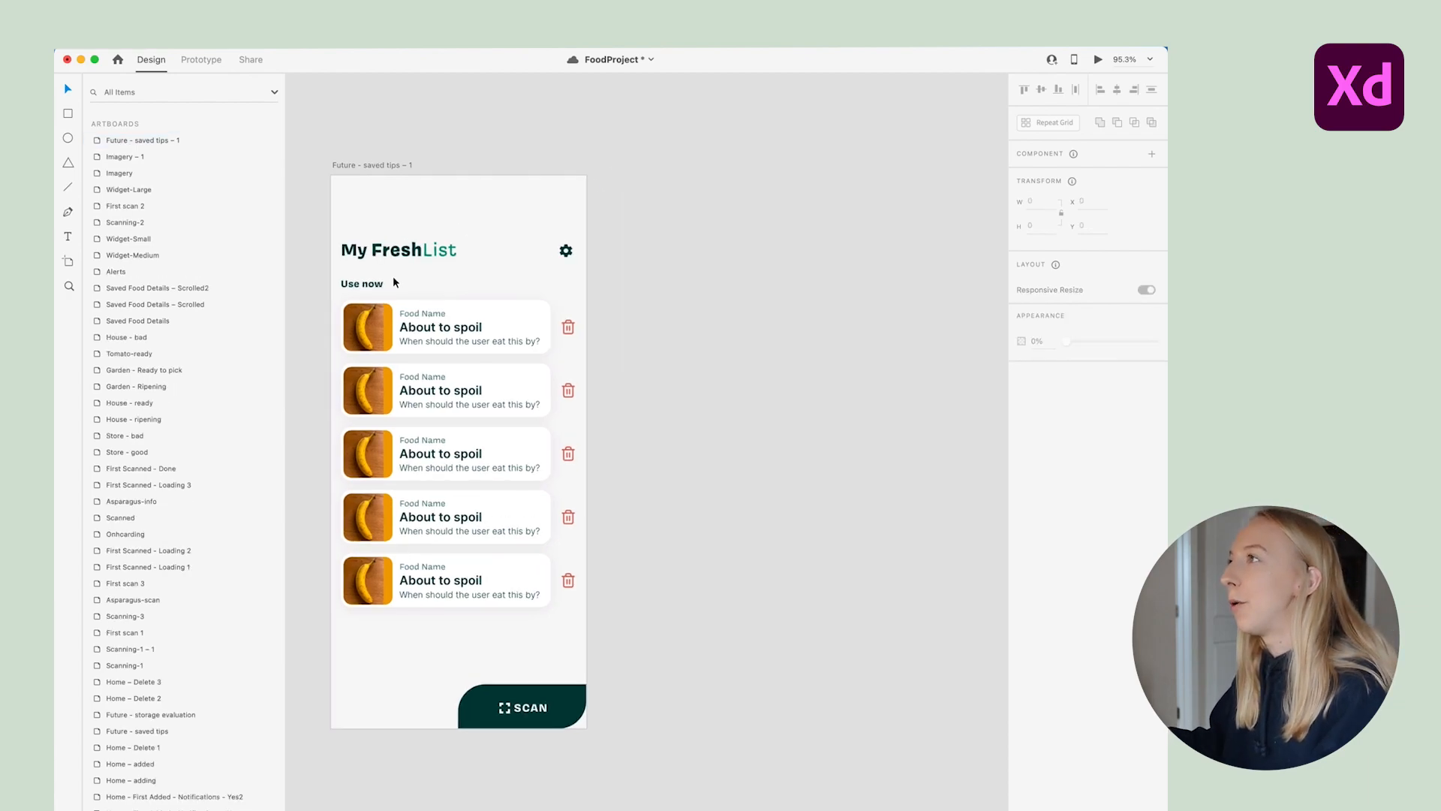
{"action": "scroll", "coordinate": [393, 276], "scroll_direction": "up", "scroll_amount": 3}
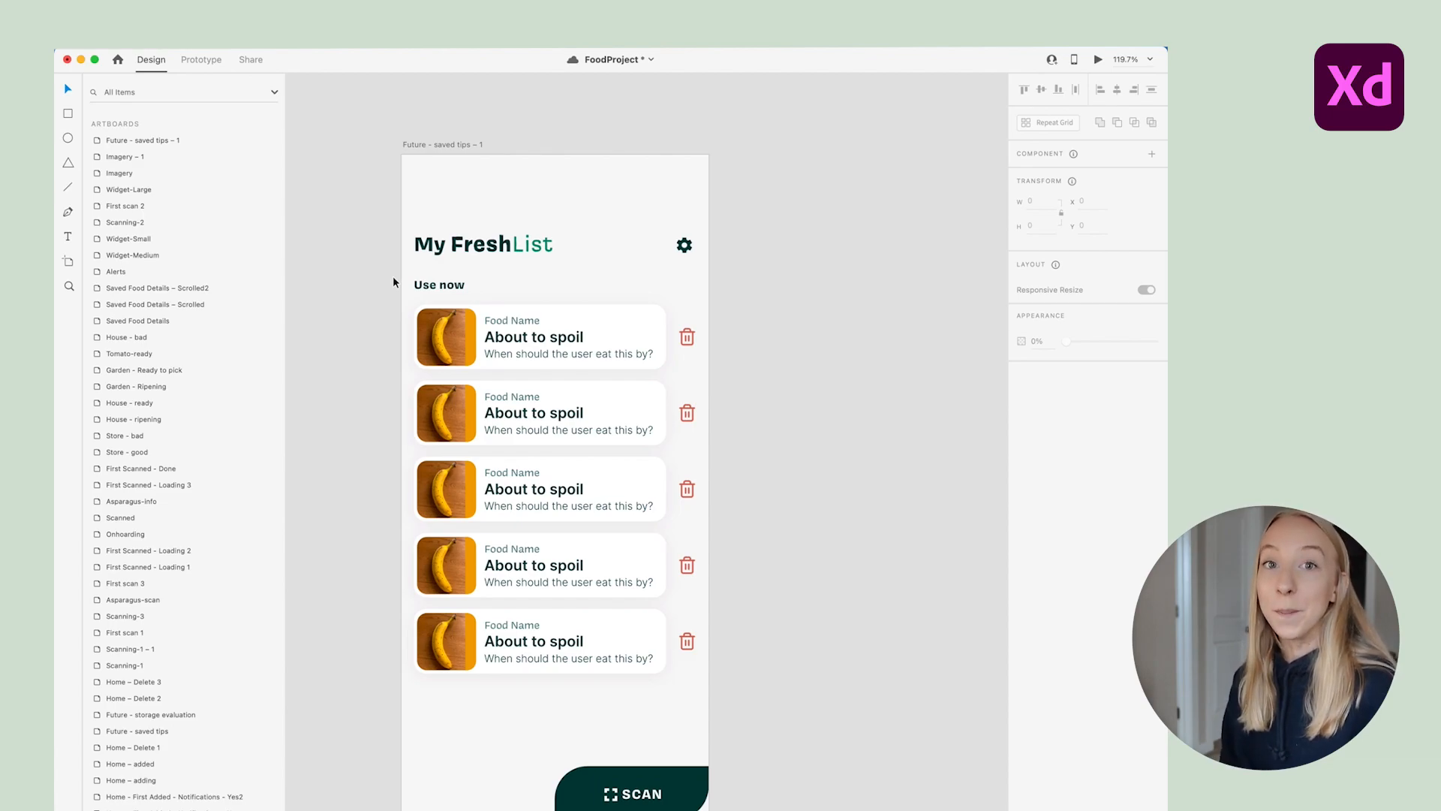
{"action": "left_click", "coordinate": [647, 417]}
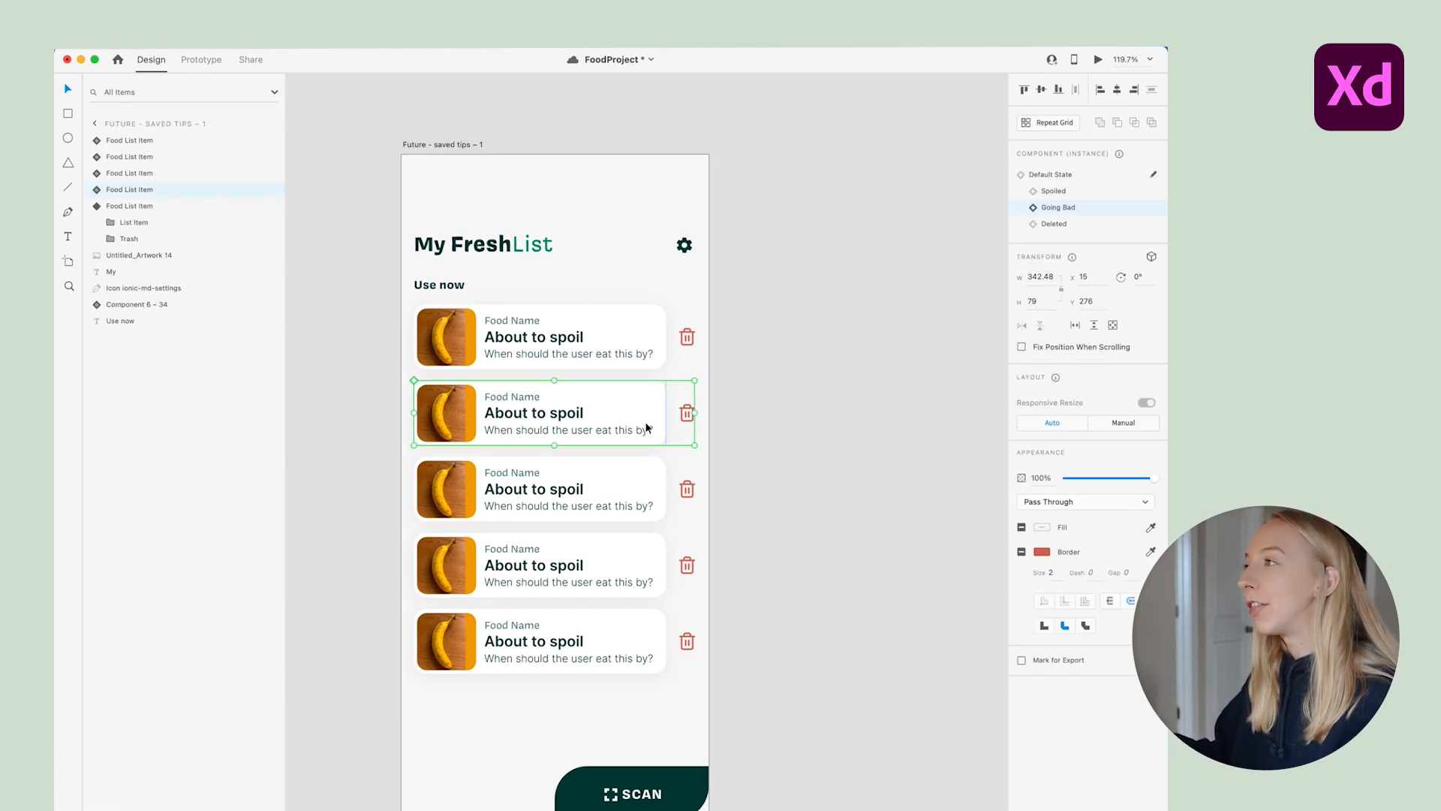
{"action": "scroll", "coordinate": [570, 421], "scroll_direction": "right", "scroll_amount": 3}
{"action": "scroll", "coordinate": [503, 412], "scroll_direction": "down", "scroll_amount": 2}
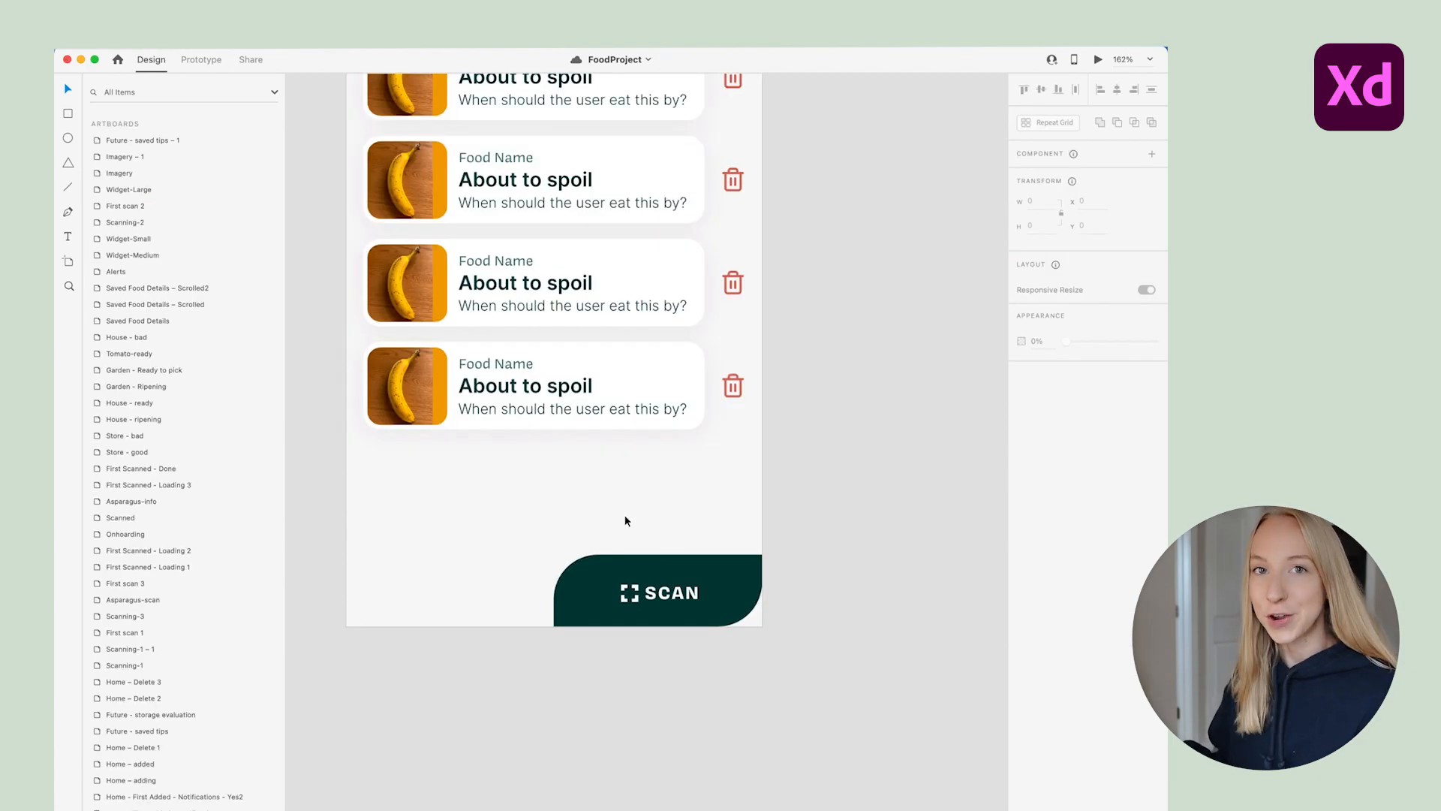
{"action": "left_click", "coordinate": [679, 564]}
{"action": "scroll", "coordinate": [683, 537], "scroll_direction": "right", "scroll_amount": 3}
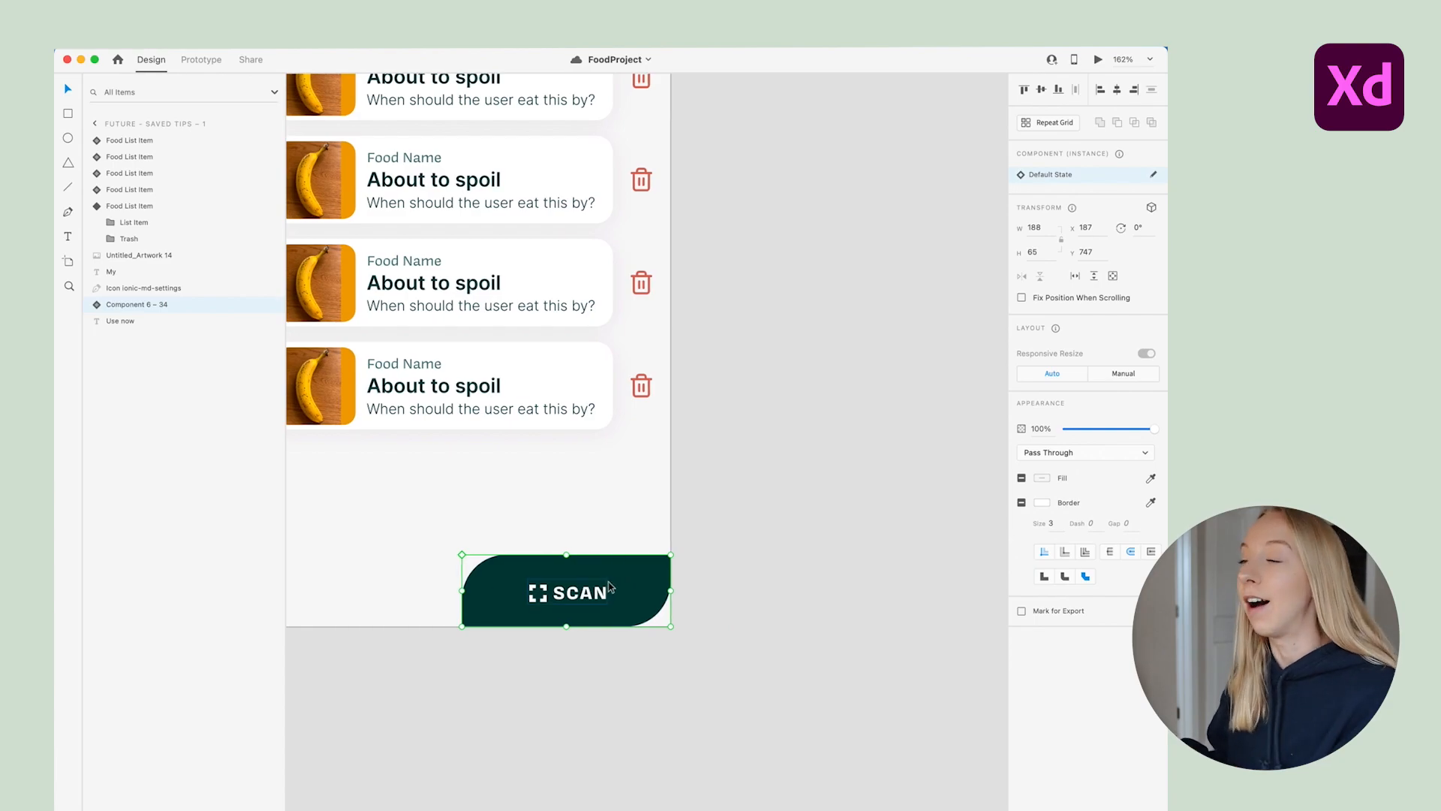
{"action": "scroll", "coordinate": [714, 540], "scroll_direction": "down", "scroll_amount": 5}
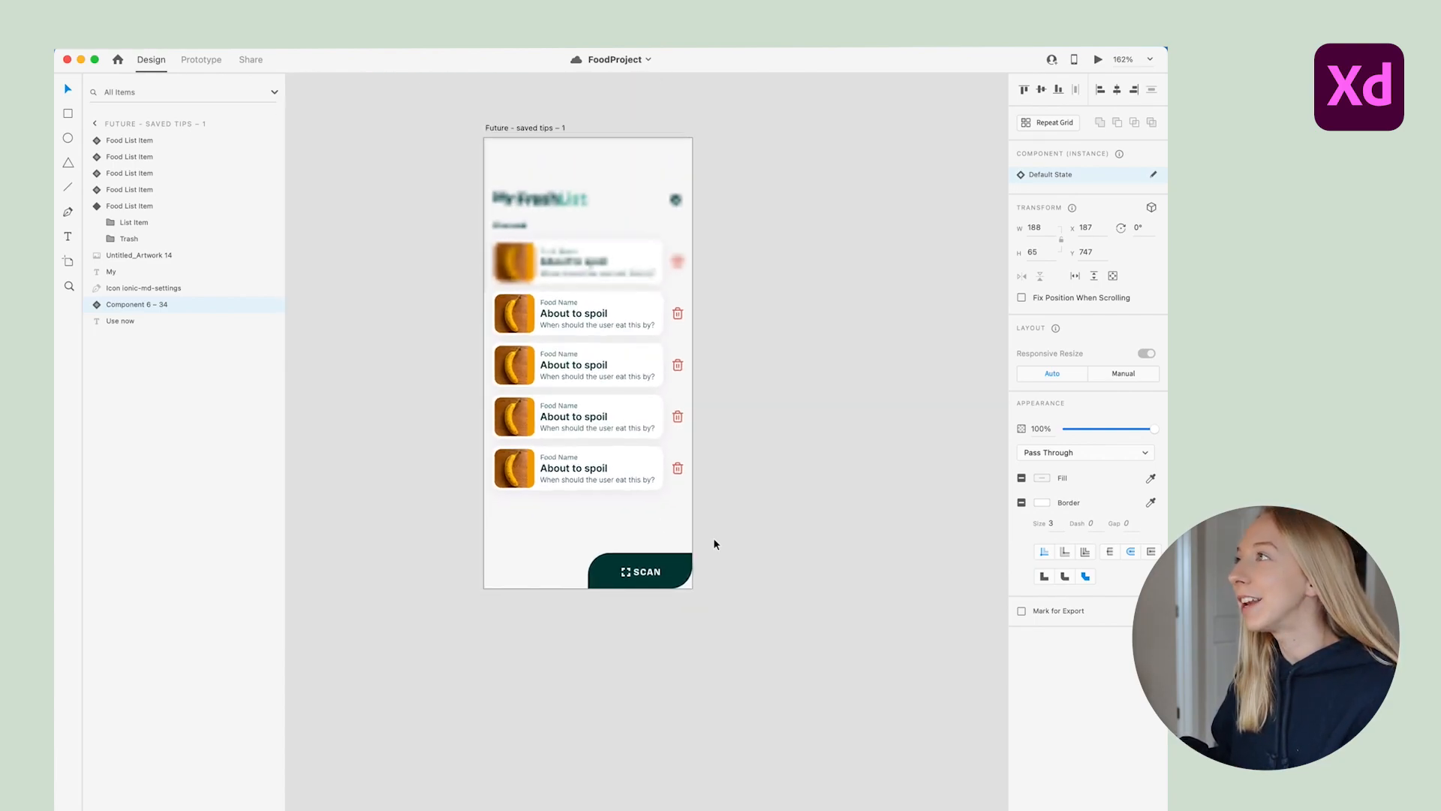
{"action": "scroll", "coordinate": [699, 470], "scroll_direction": "up", "scroll_amount": 8}
{"action": "scroll", "coordinate": [680, 548], "scroll_direction": "down", "scroll_amount": 5}
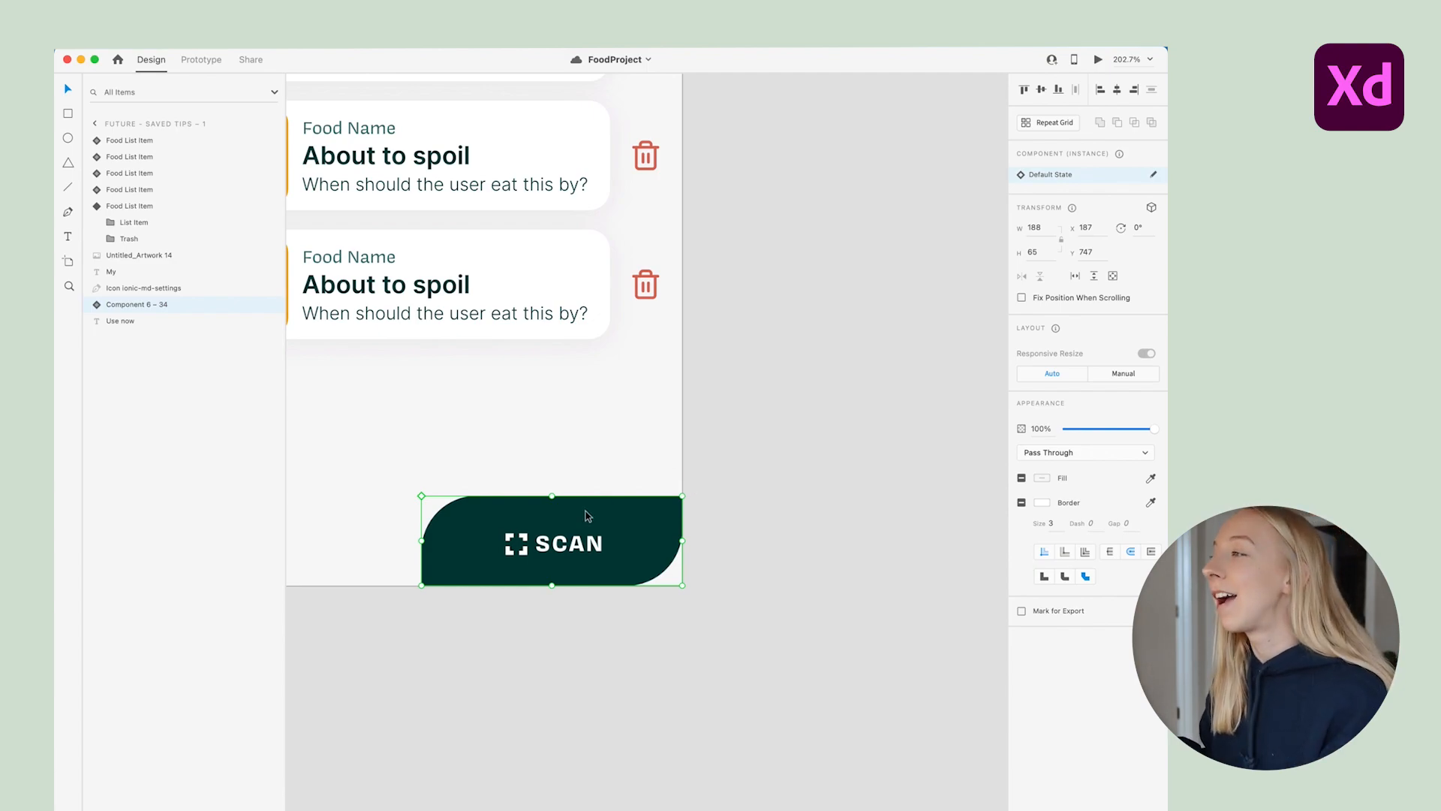
{"action": "left_click", "coordinate": [745, 513]}
{"action": "left_click", "coordinate": [609, 510]}
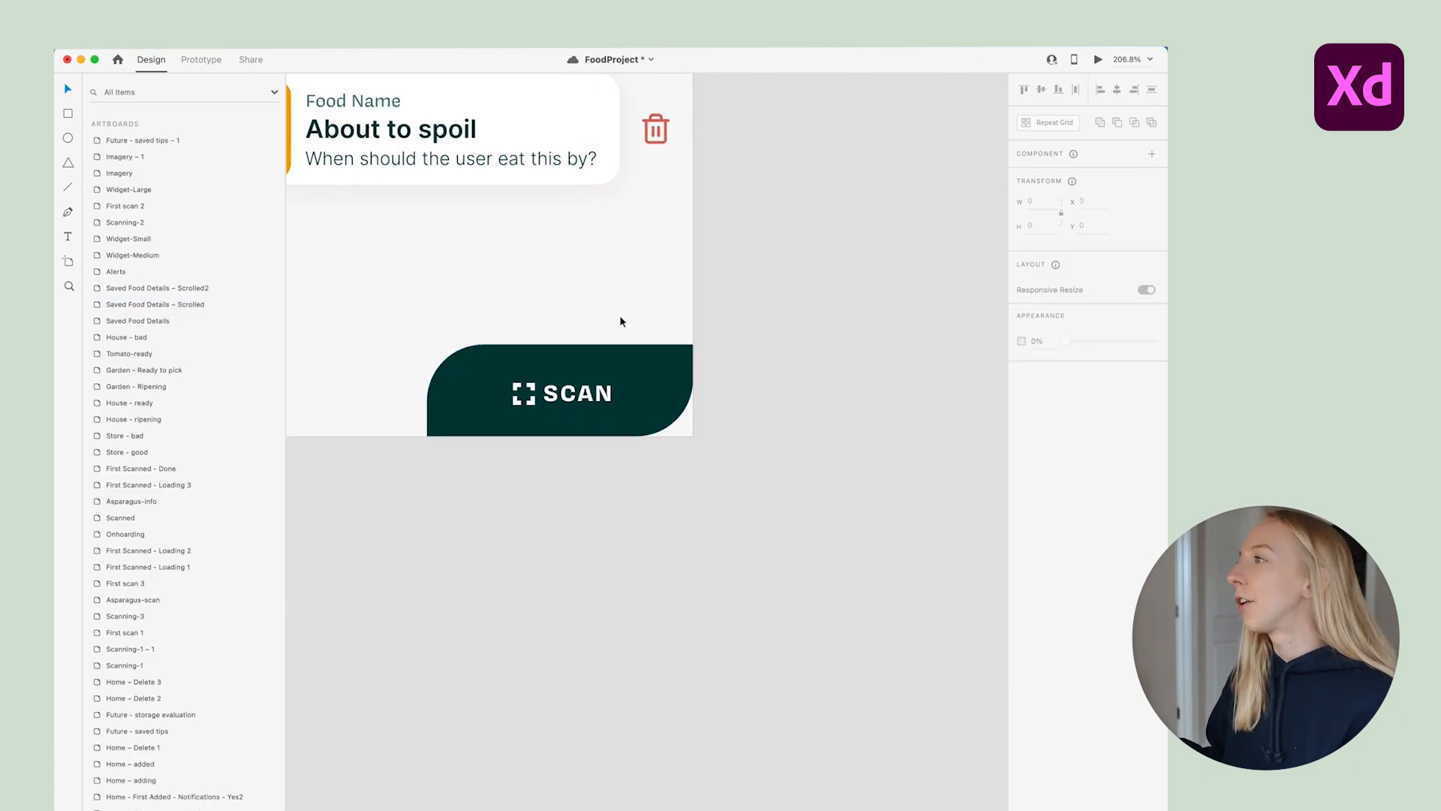
Make the SCAN button's group and rectangle a component named Button in Layers
{"action": "scroll", "coordinate": [620, 317], "scroll_direction": "up", "scroll_amount": 1}
{"action": "left_click_drag", "start_coordinate": [494, 311], "coordinate": [651, 440]}
{"action": "scroll", "coordinate": [663, 393], "scroll_direction": "up", "scroll_amount": 1}
{"action": "scroll", "coordinate": [589, 386], "scroll_direction": "up", "scroll_amount": 2}
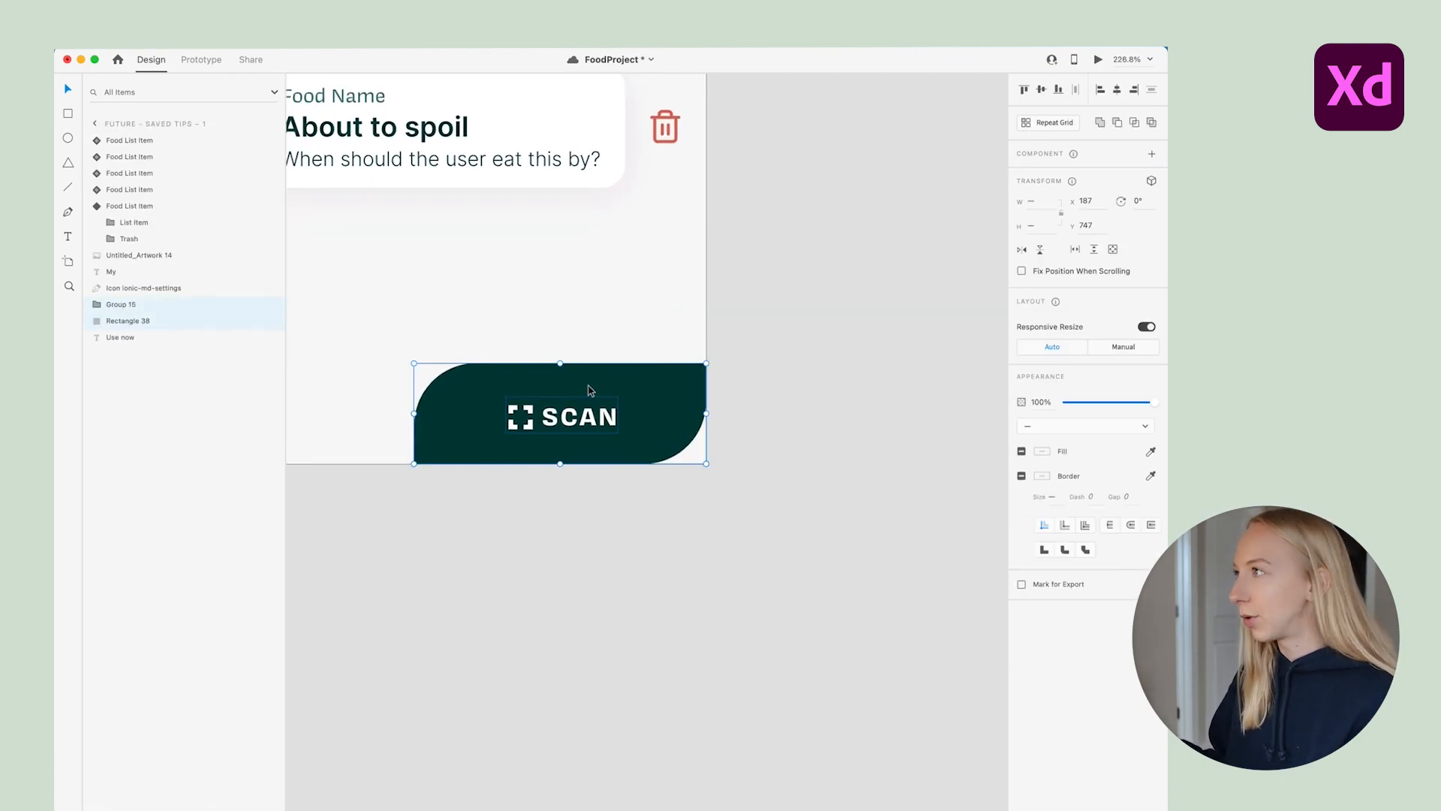
{"action": "key", "text": "super+k"}
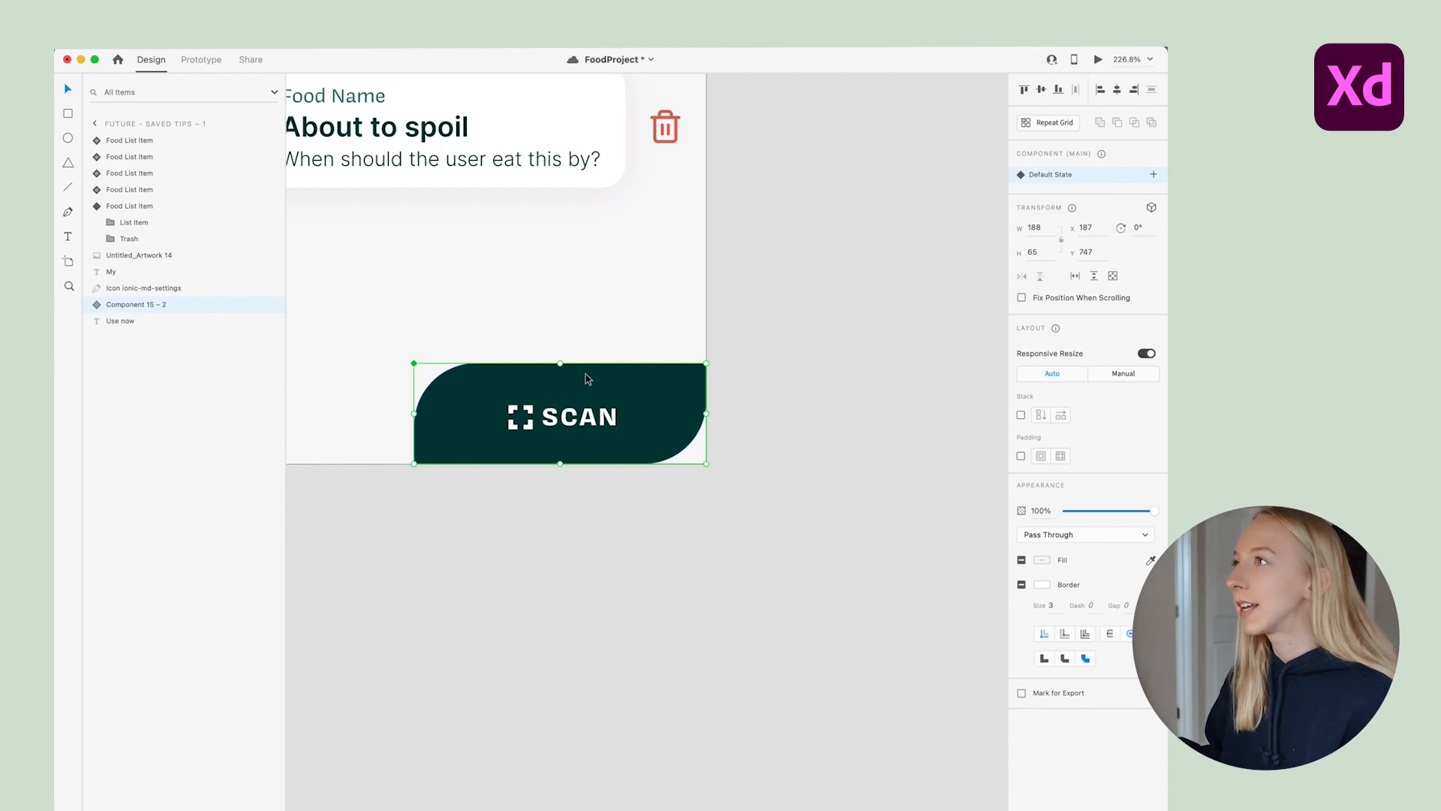
{"action": "double_click", "coordinate": [133, 304]}
{"action": "type", "text": "Button"}
{"action": "key", "text": "Return"}
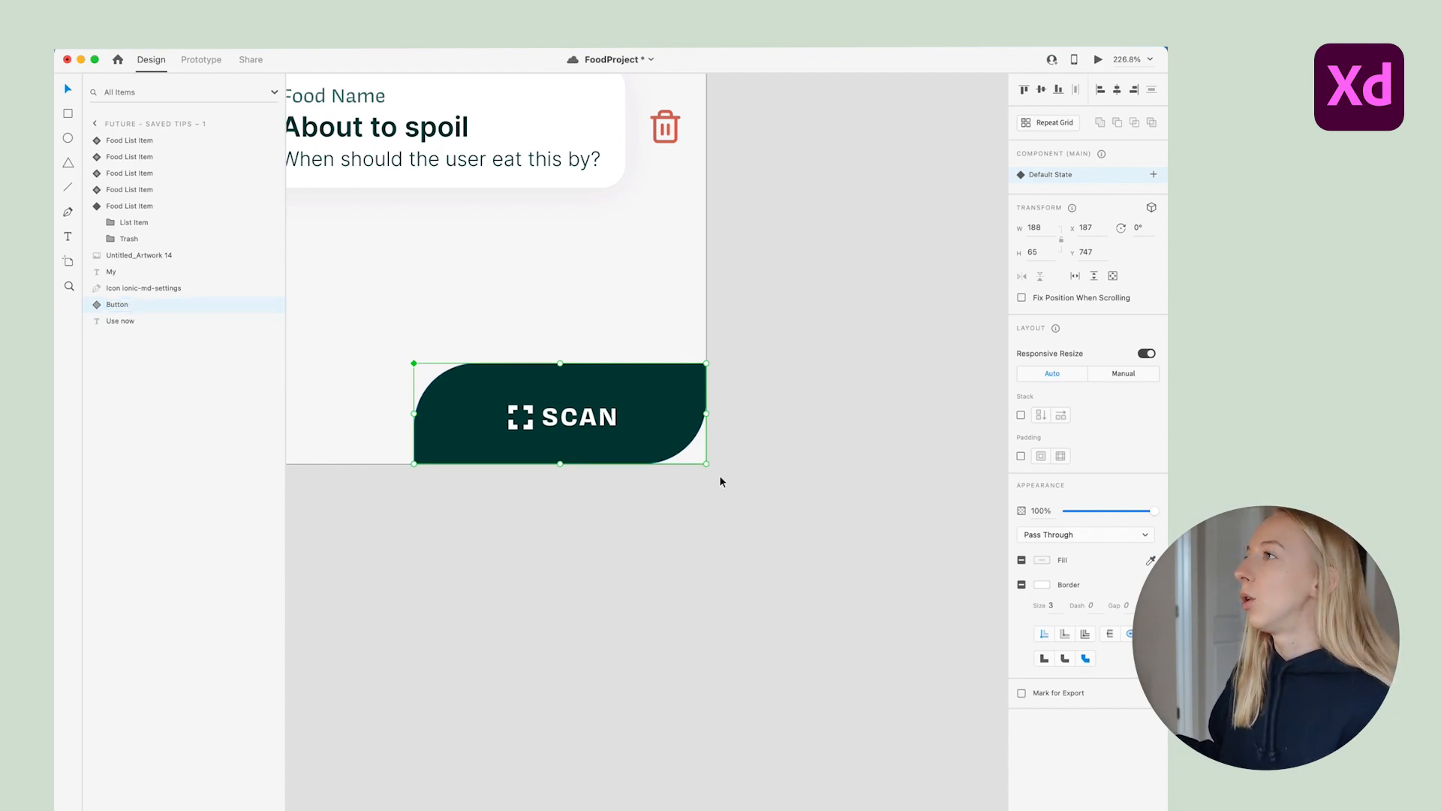
Rename the component Button in the Document Assets panel, fixing the 'Buttom' typo
{"action": "key", "text": "shift+super+p"}
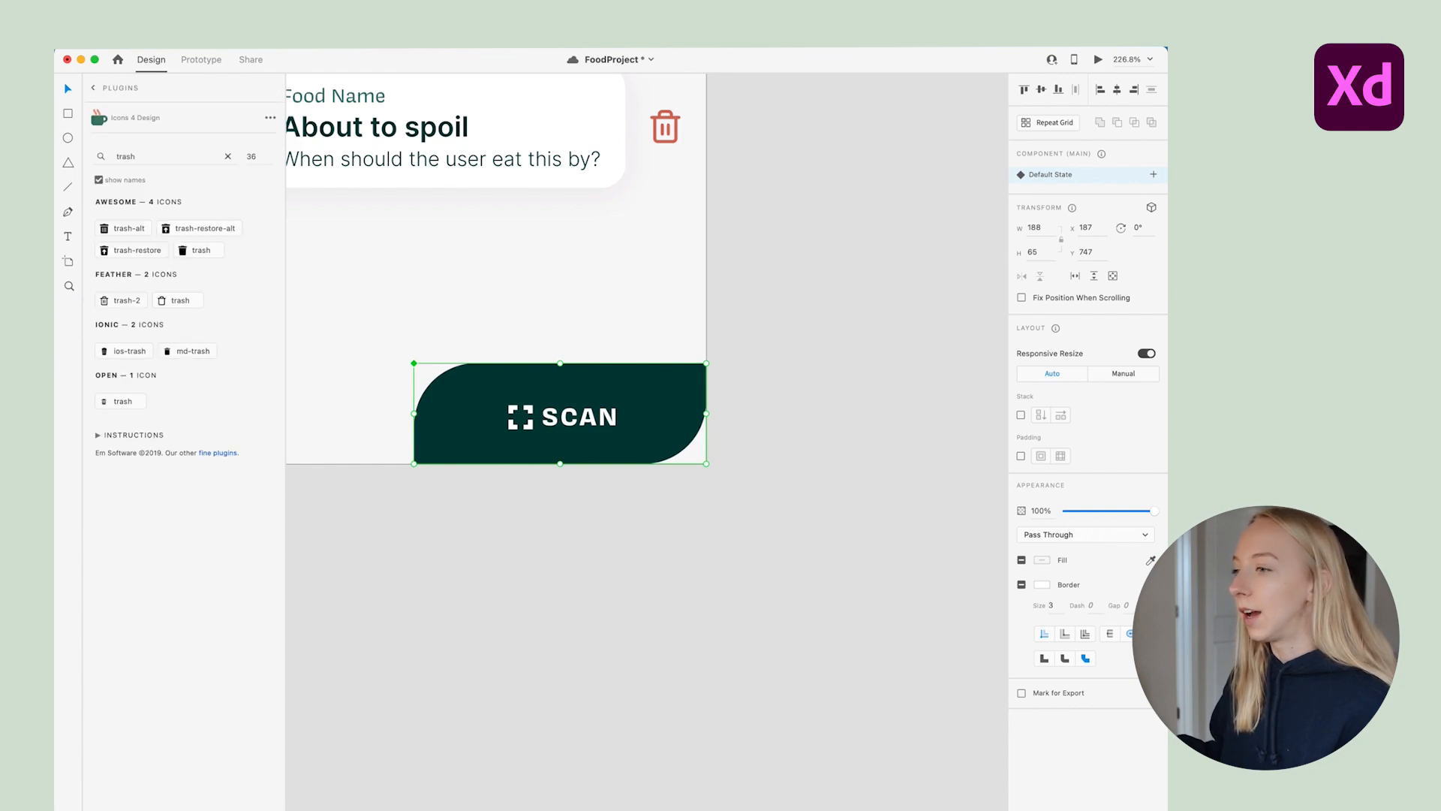
{"action": "key", "text": "shift+super+y"}
{"action": "double_click", "coordinate": [145, 554]}
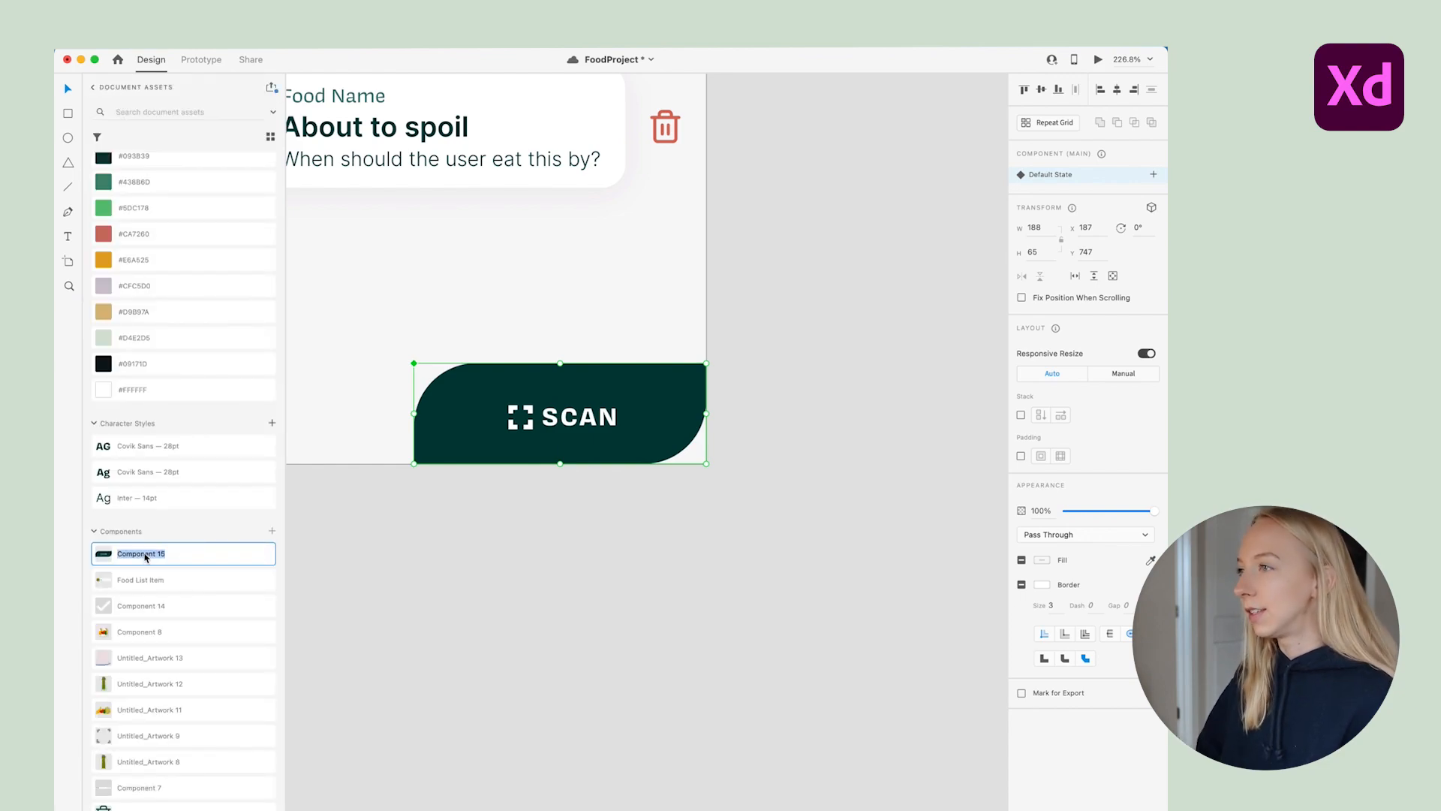
{"action": "type", "text": "B"}
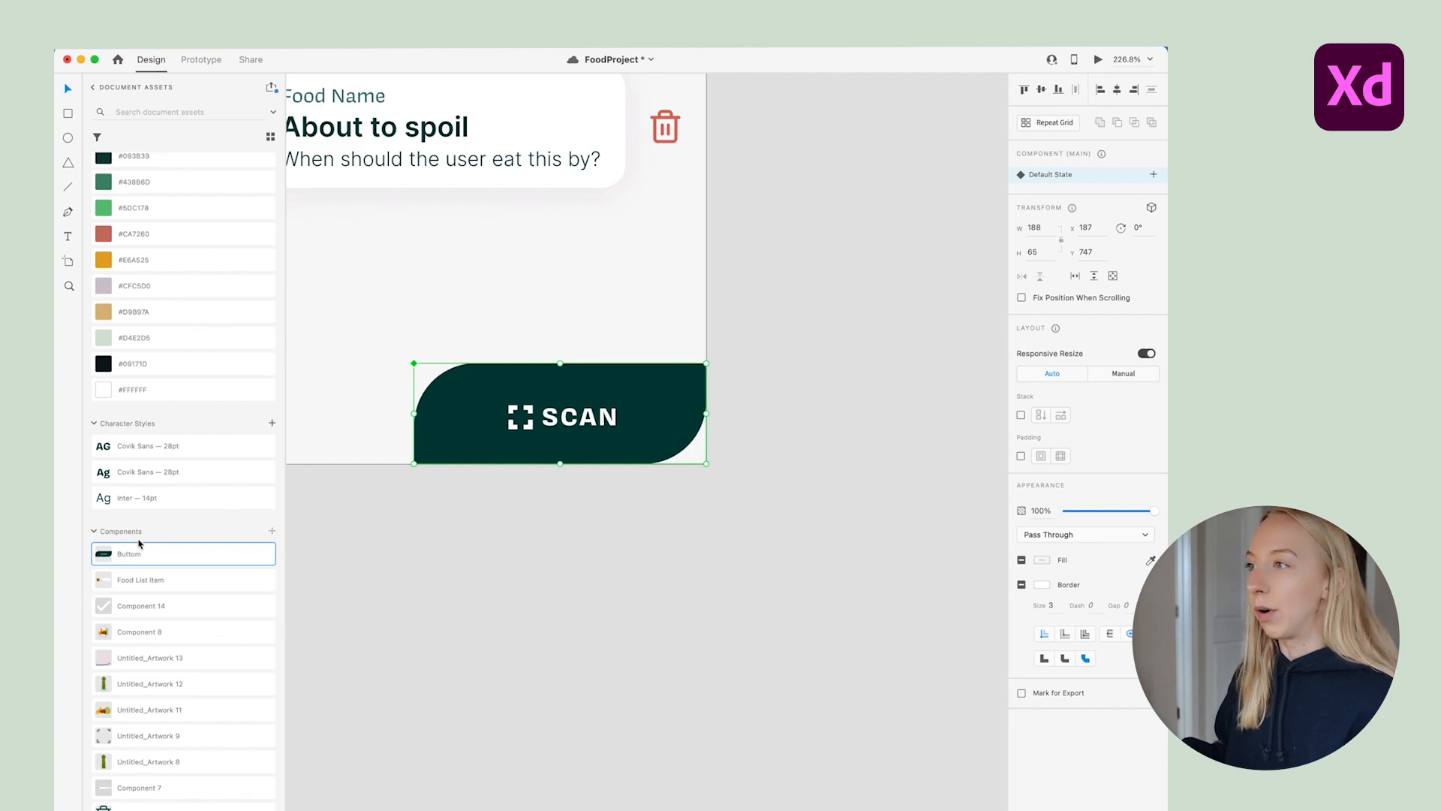
{"action": "type", "text": "uttom"}
{"action": "key", "text": "BackSpace"}
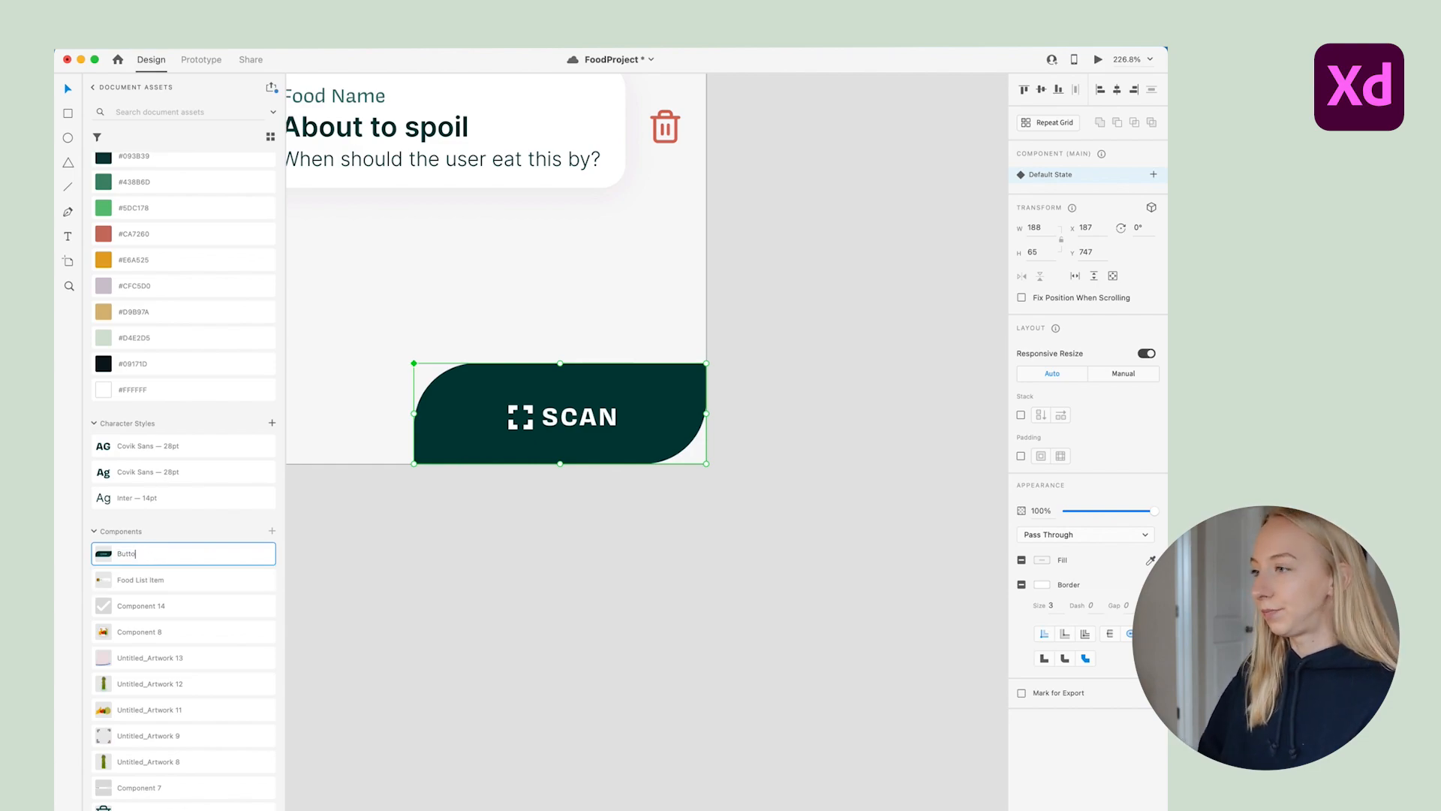
{"action": "left_click", "coordinate": [402, 556]}
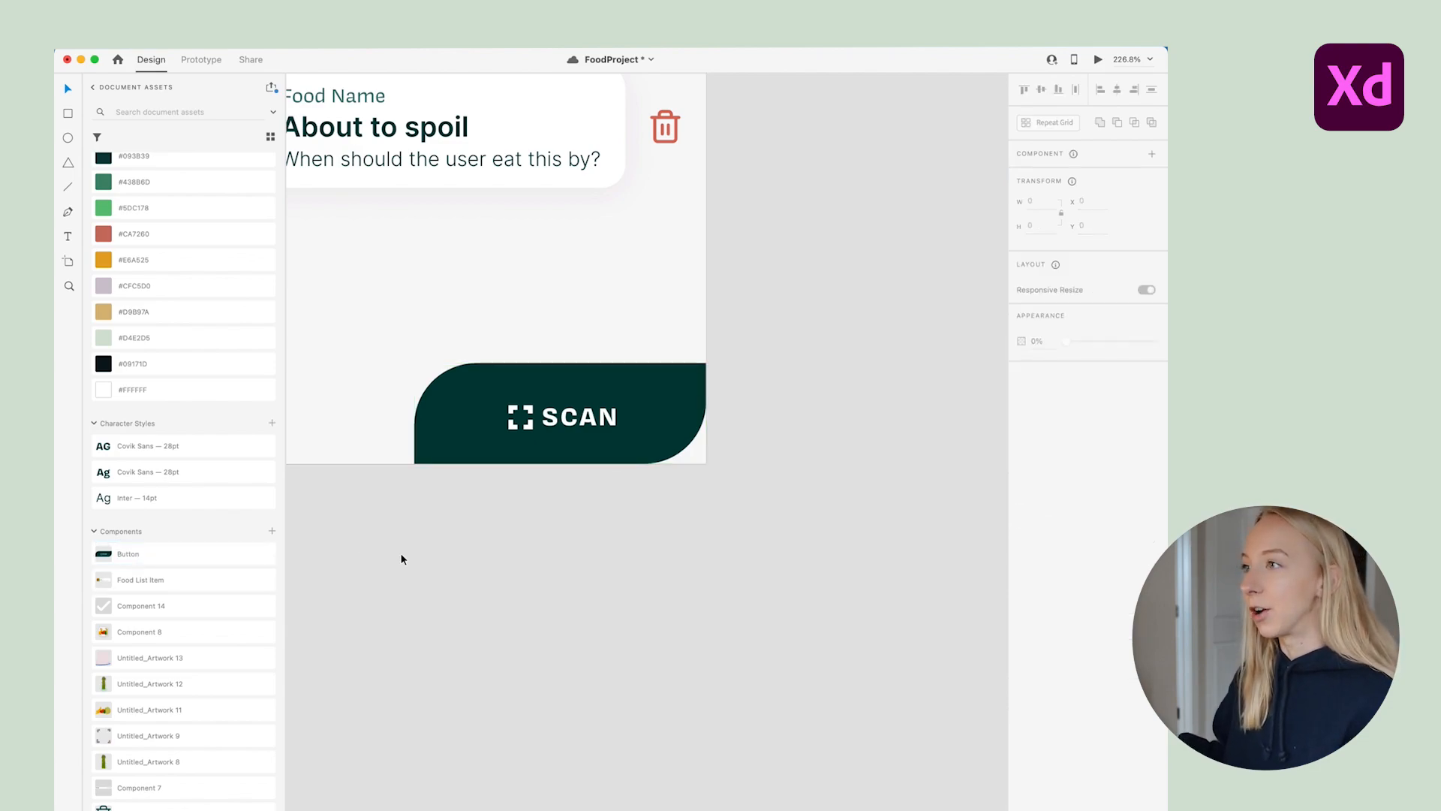
{"action": "scroll", "coordinate": [661, 434], "scroll_direction": "up", "scroll_amount": 2}
{"action": "scroll", "coordinate": [661, 433], "scroll_direction": "up", "scroll_amount": 2}
{"action": "scroll", "coordinate": [659, 414], "scroll_direction": "left", "scroll_amount": 2}
Add a Hover State to the SCAN button component
{"action": "left_click", "coordinate": [627, 431]}
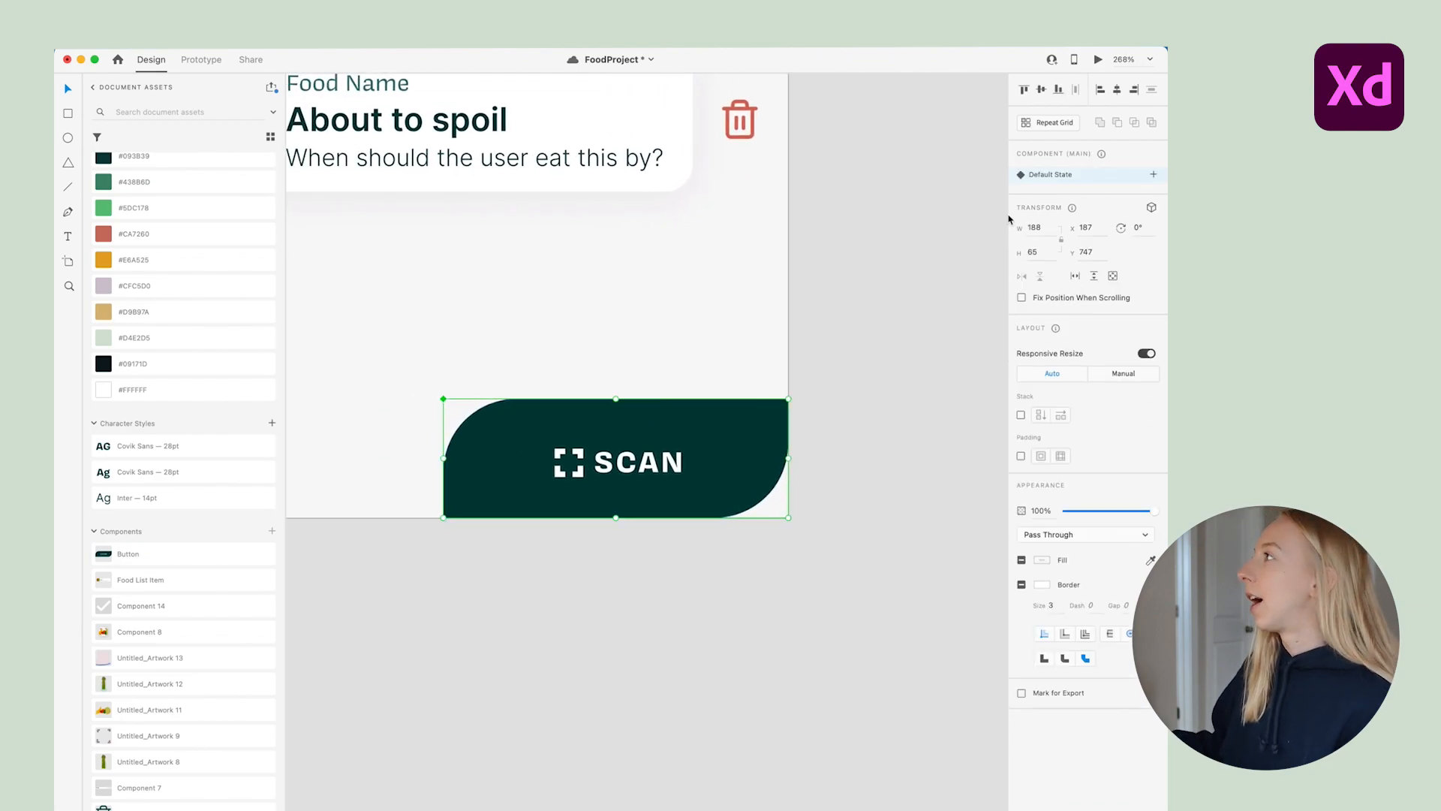
{"action": "left_click", "coordinate": [1154, 176]}
{"action": "left_click", "coordinate": [1058, 200]}
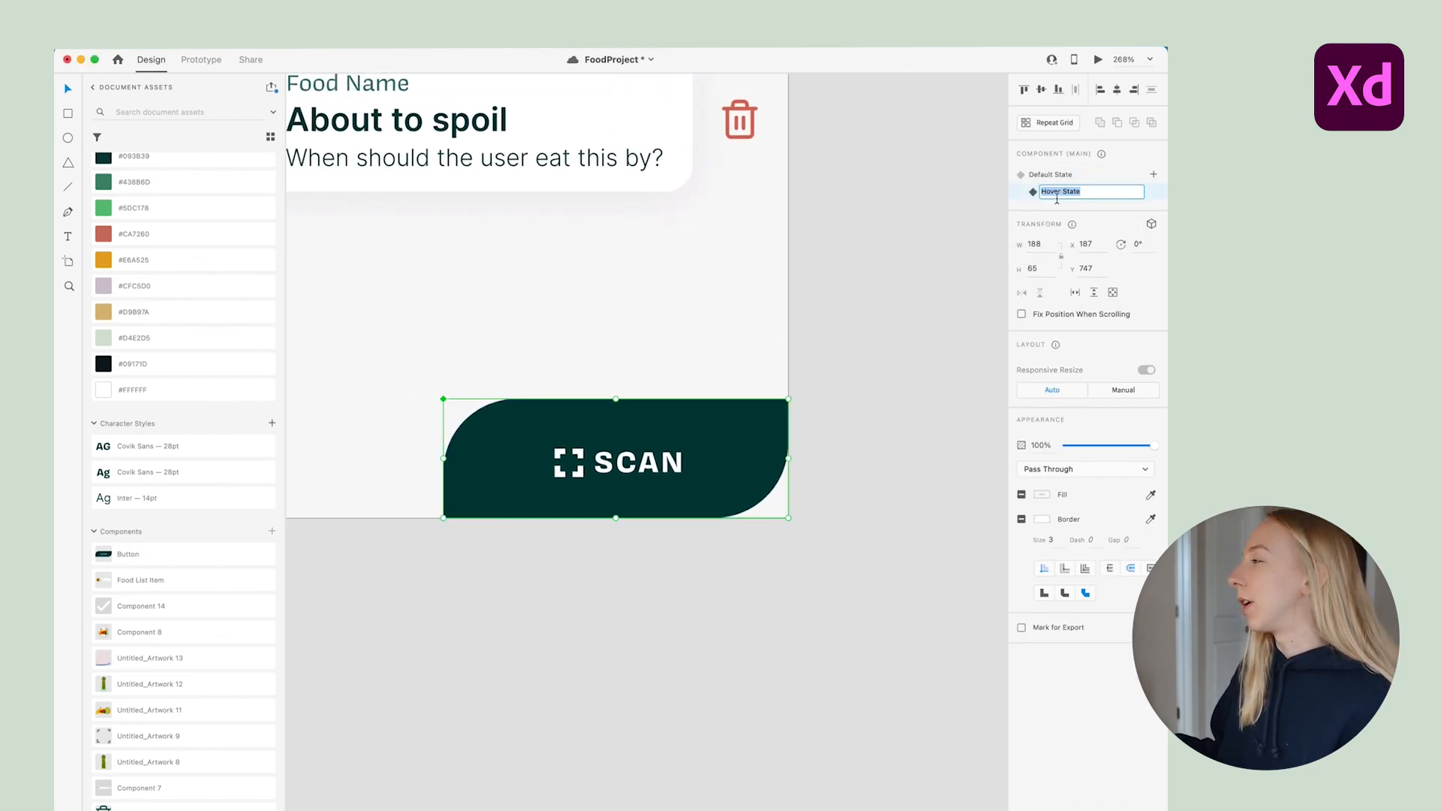
{"action": "key", "text": "Return"}
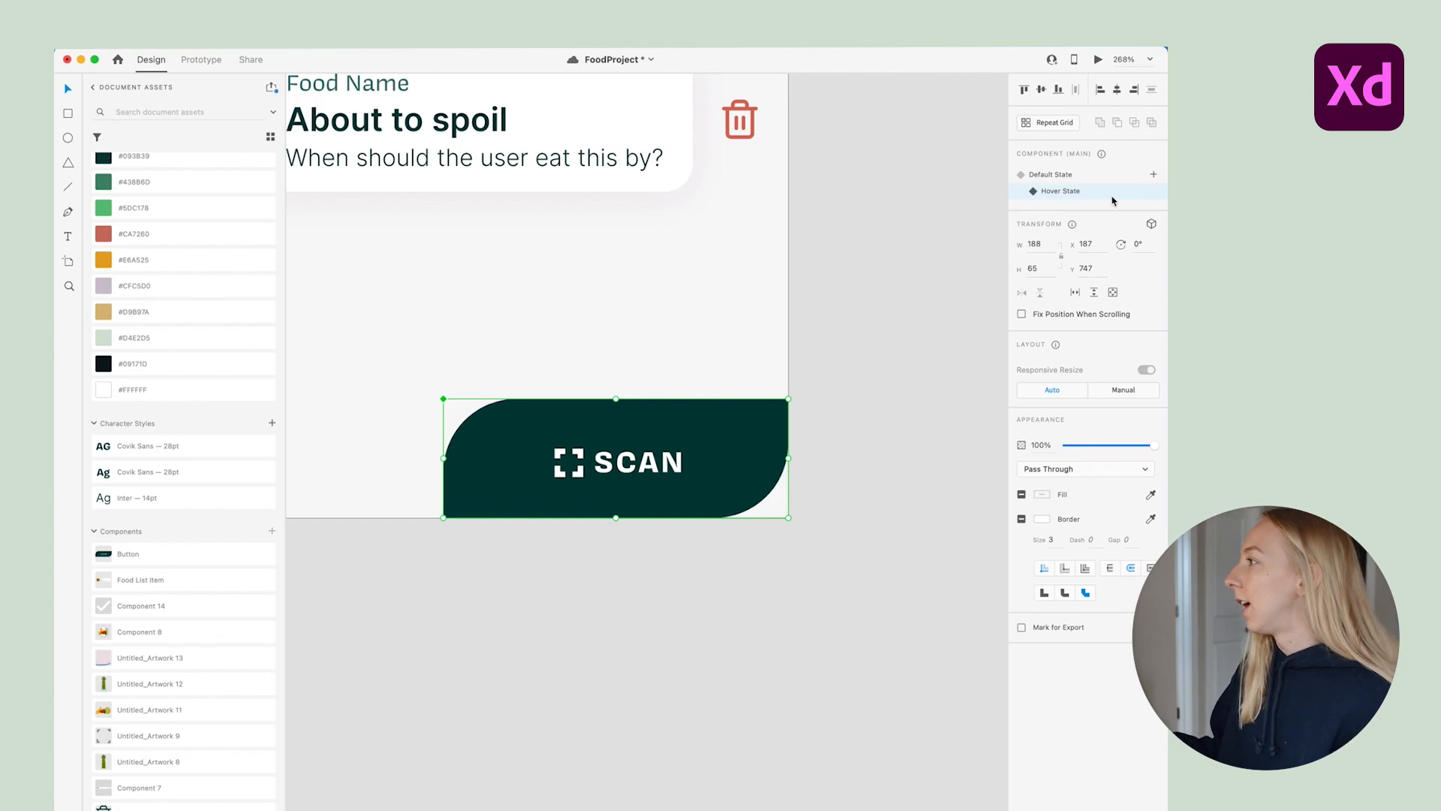
{"action": "left_click", "coordinate": [878, 427]}
In the Hover State, change the button background fill to the lighter #10524F green
{"action": "left_click", "coordinate": [718, 478]}
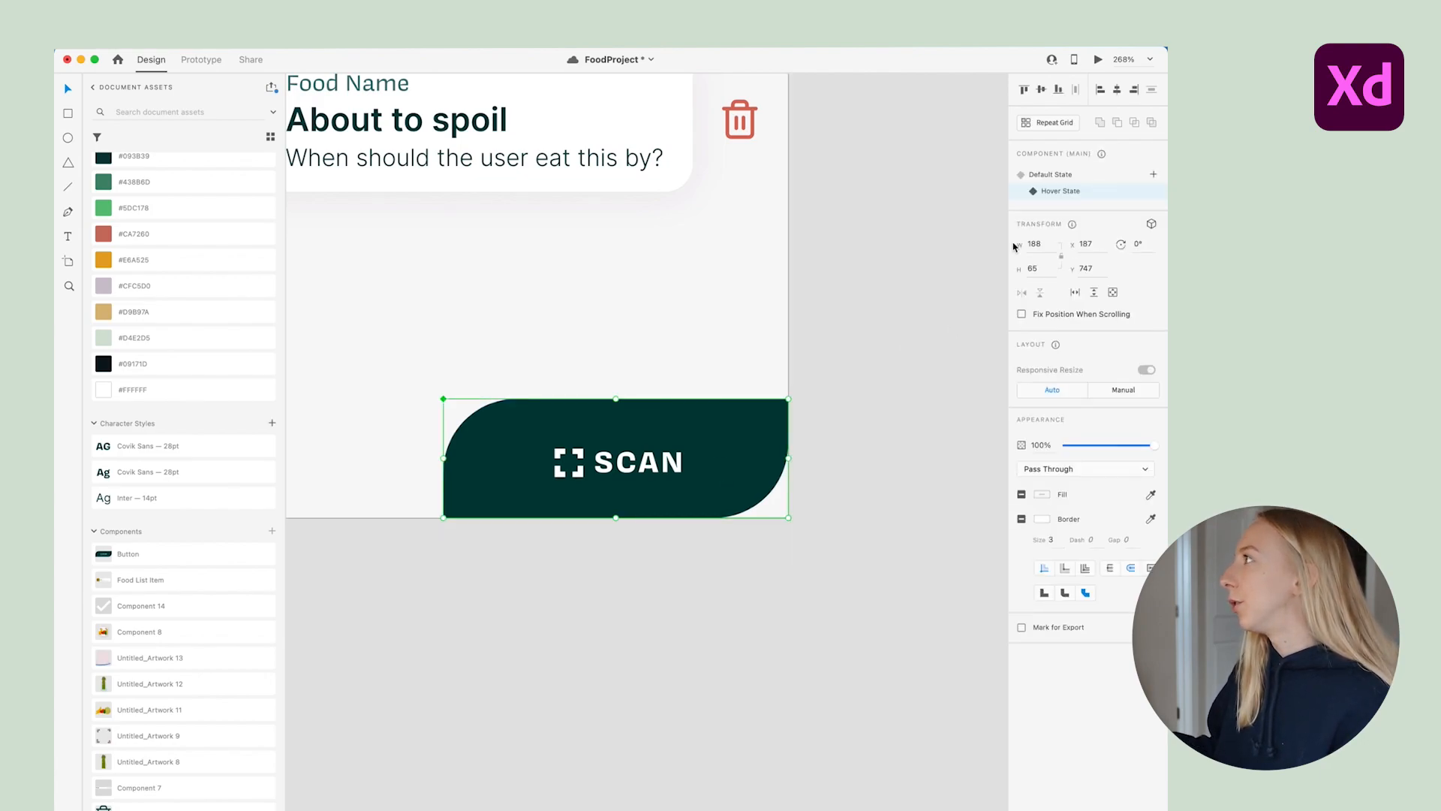
{"action": "double_click", "coordinate": [708, 429]}
{"action": "left_click", "coordinate": [1041, 516]}
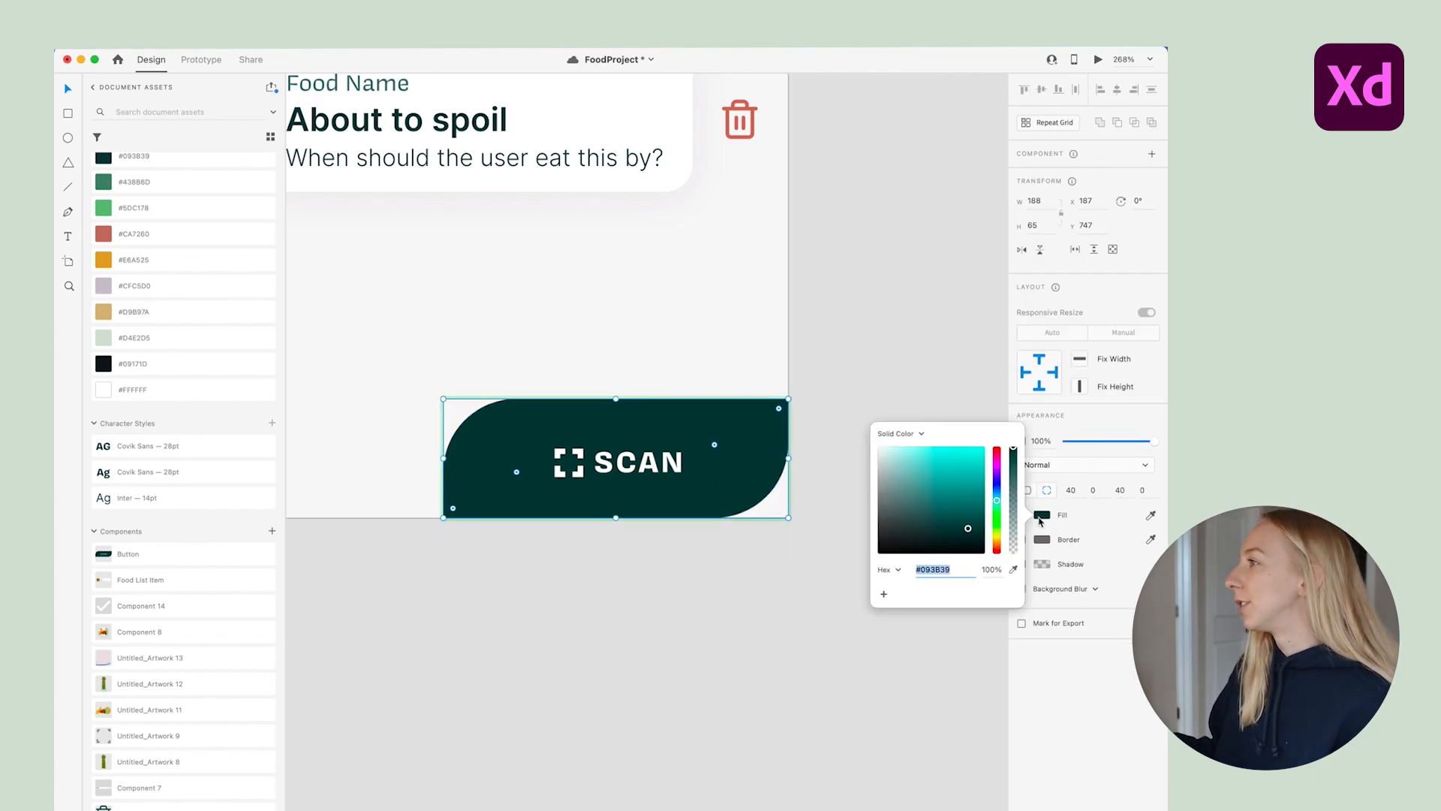
{"action": "left_click_drag", "start_coordinate": [970, 526], "coordinate": [964, 520]}
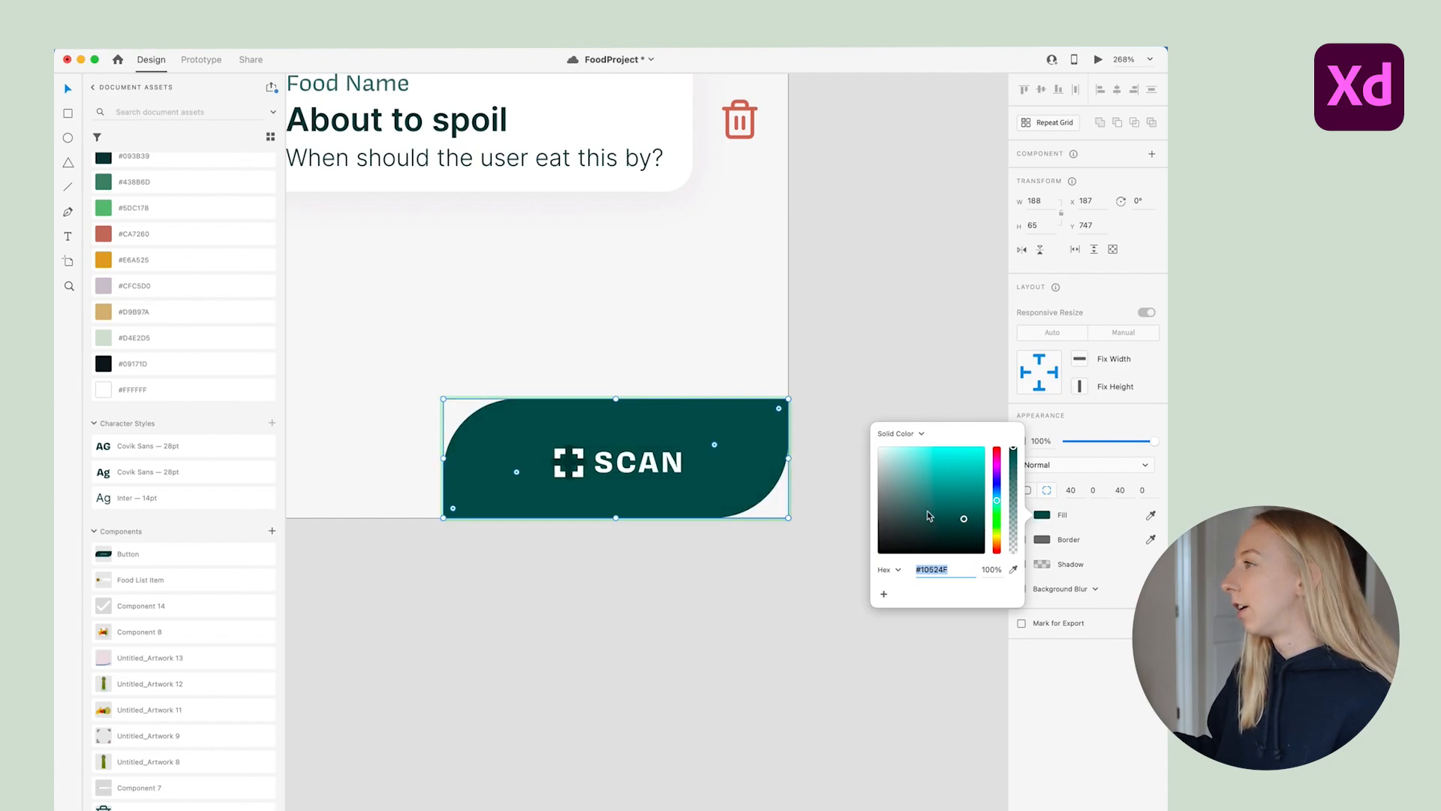
Eyedropper the new #10524F green onto the scan icon's horizontal and vertical bars
{"action": "scroll", "coordinate": [570, 471], "scroll_direction": "up", "scroll_amount": 5}
{"action": "left_click", "coordinate": [619, 411]}
{"action": "left_click", "coordinate": [617, 373], "text": "shift"}
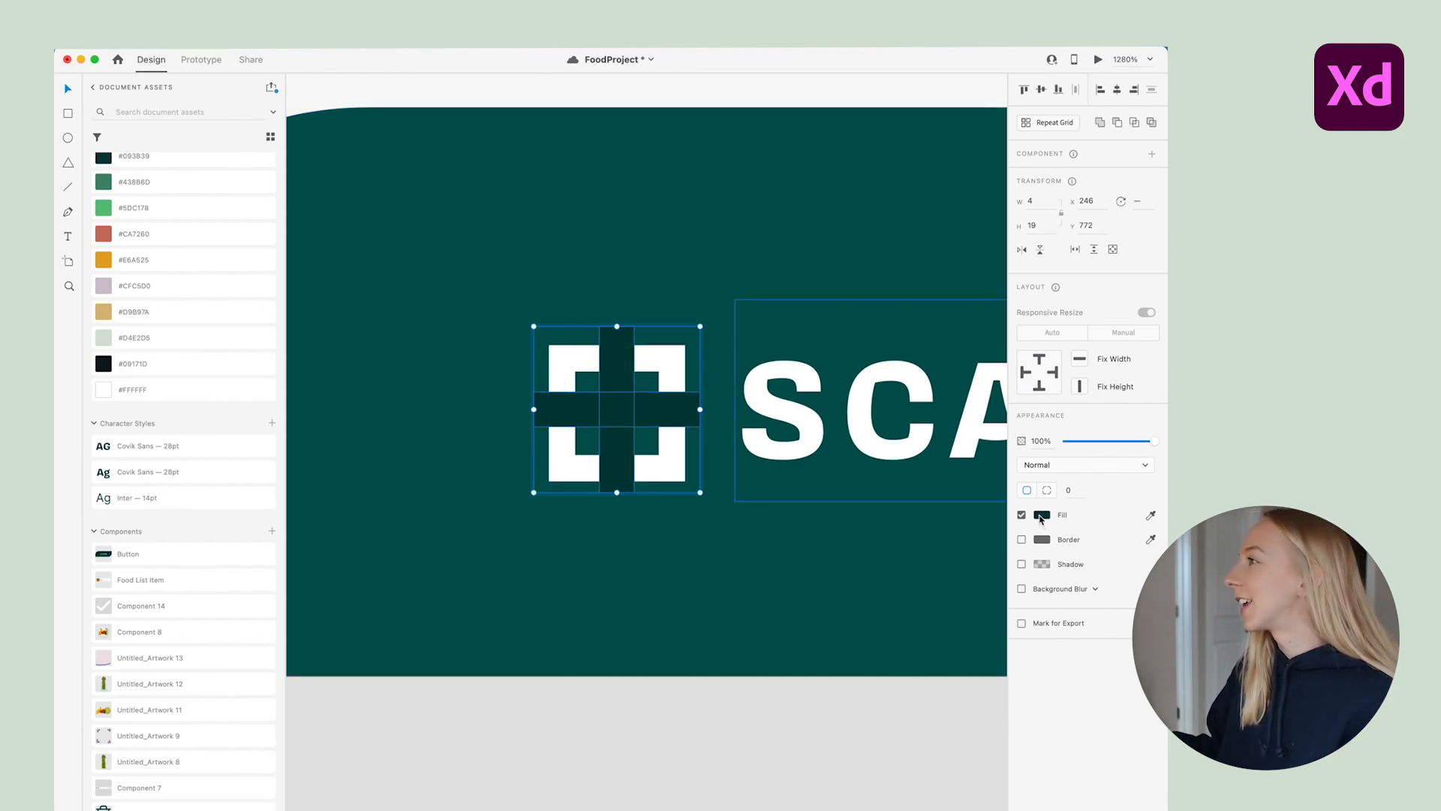
{"action": "left_click", "coordinate": [1150, 516]}
{"action": "left_click", "coordinate": [506, 643]}
{"action": "scroll", "coordinate": [611, 635], "scroll_direction": "down", "scroll_amount": 5}
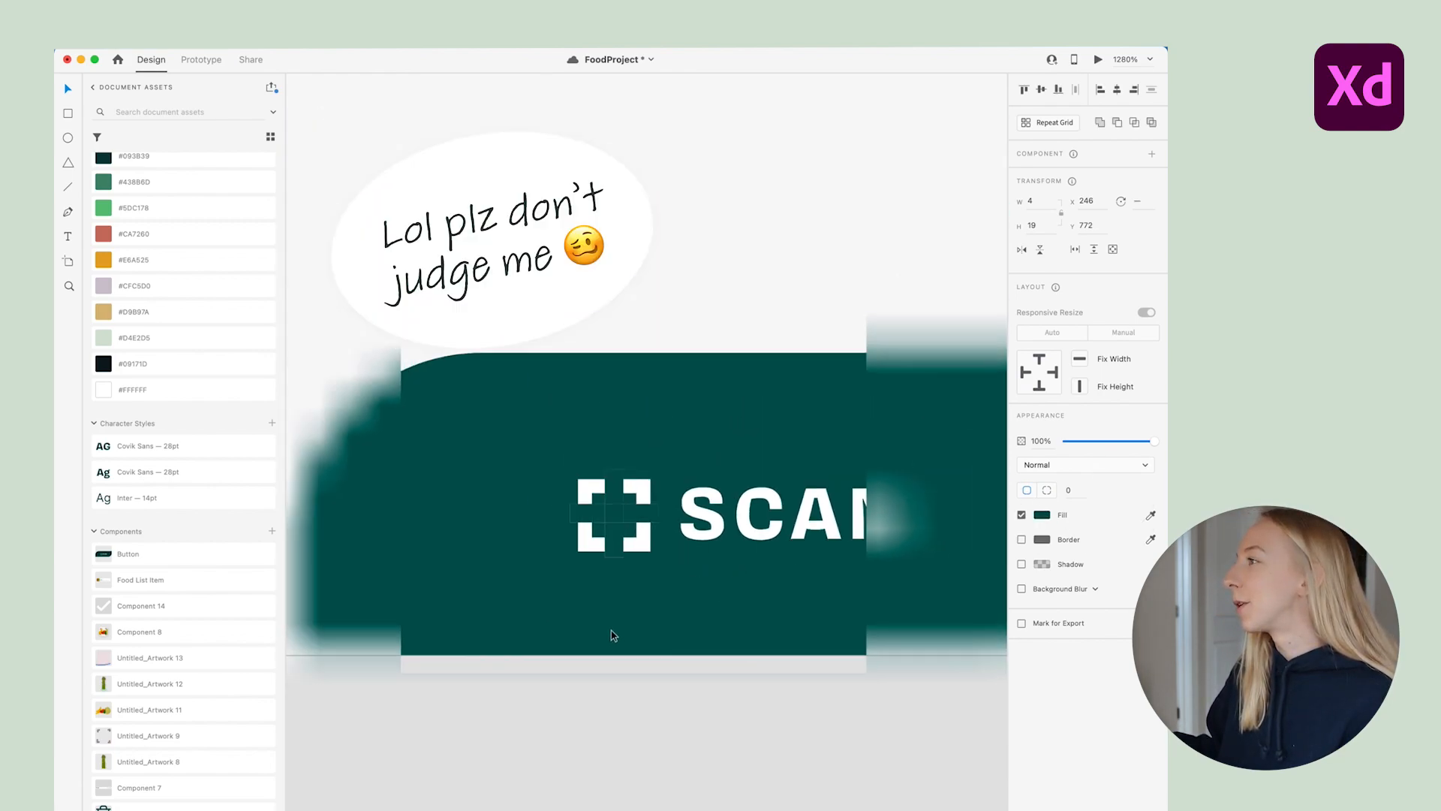
{"action": "left_click", "coordinate": [785, 702]}
{"action": "scroll", "coordinate": [391, 547], "scroll_direction": "down", "scroll_amount": 5}
{"action": "scroll", "coordinate": [391, 548], "scroll_direction": "down", "scroll_amount": 3}
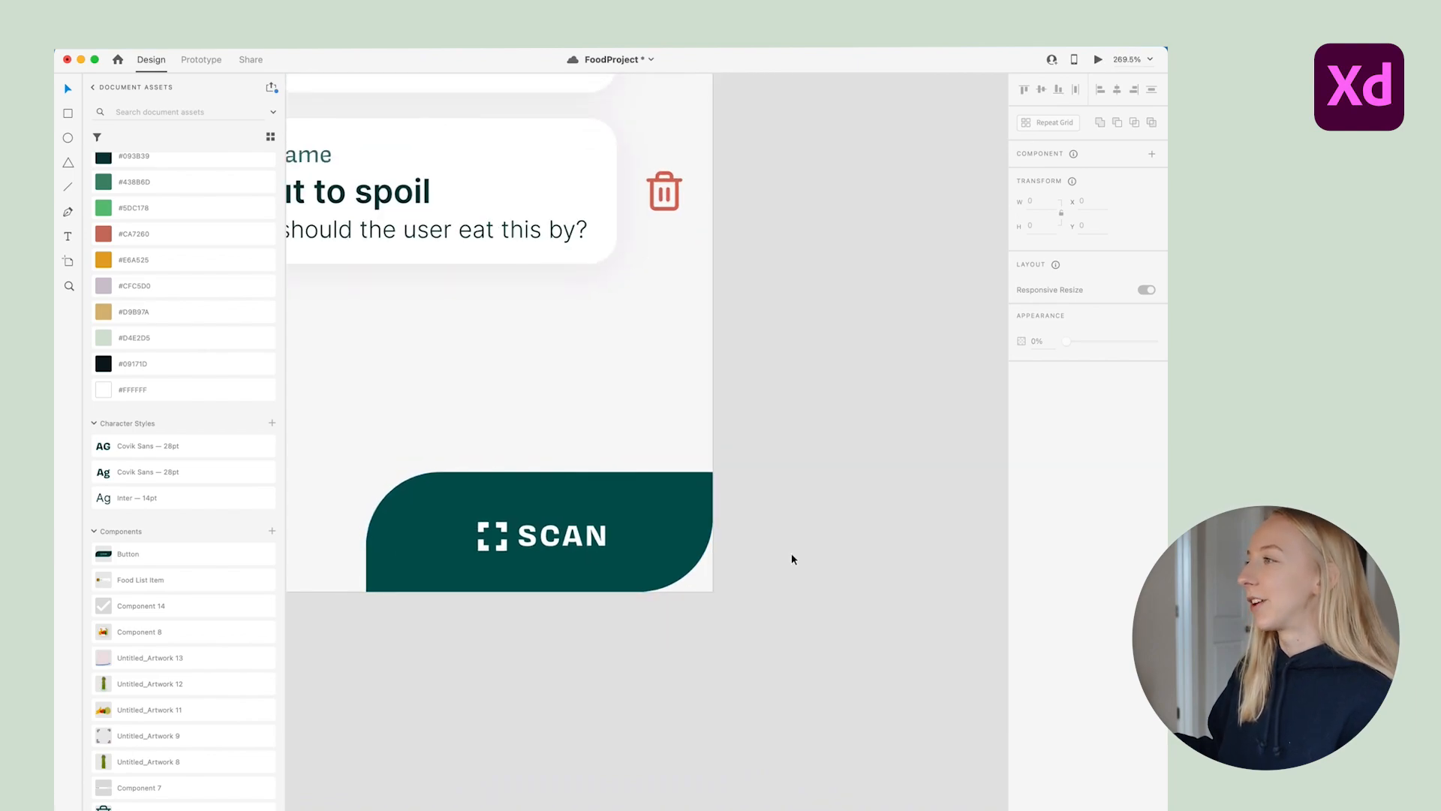
Switch the SCAN button back to its Default State and clear the selection
{"action": "left_click", "coordinate": [698, 534]}
{"action": "scroll", "coordinate": [679, 488], "scroll_direction": "down", "scroll_amount": 6}
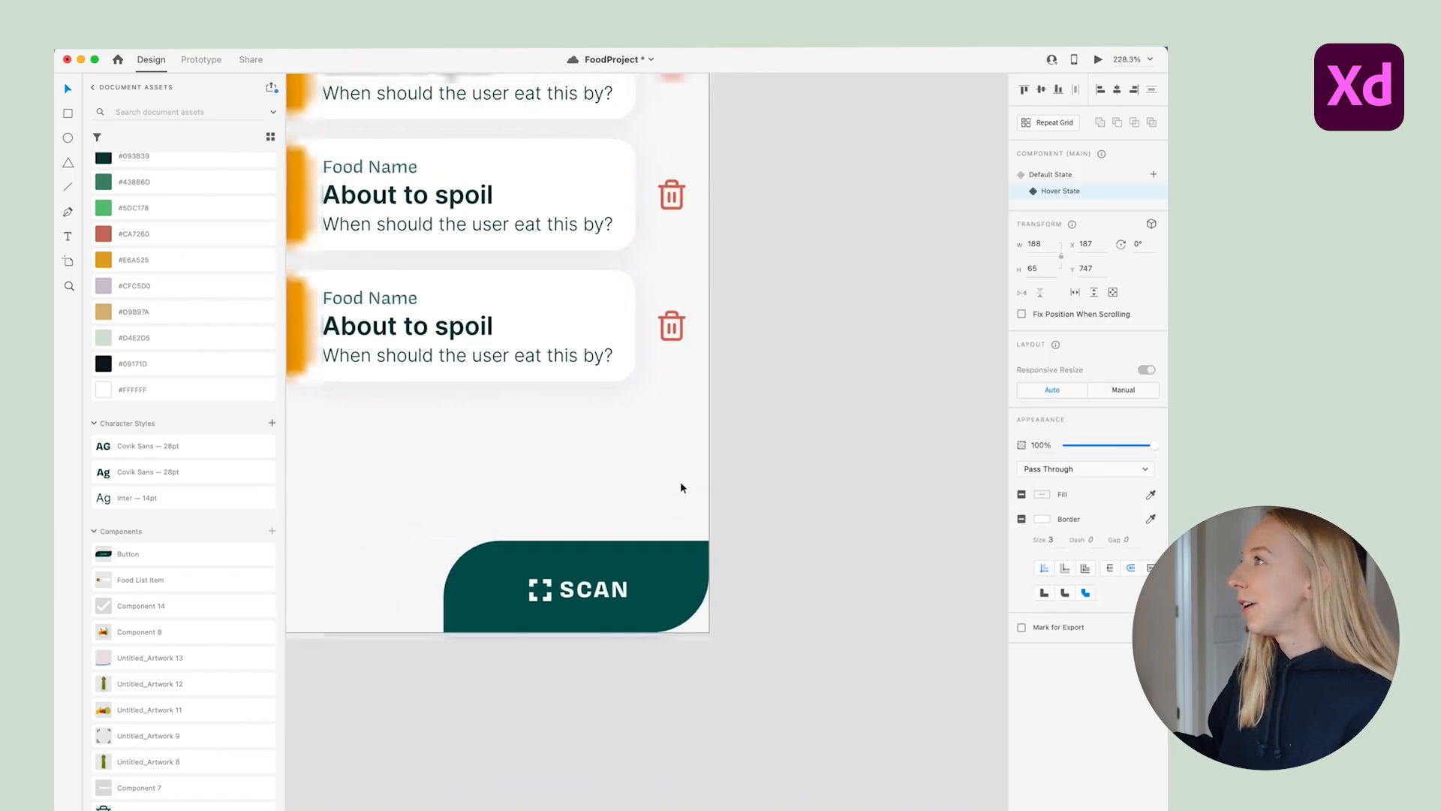
{"action": "scroll", "coordinate": [680, 487], "scroll_direction": "down", "scroll_amount": 2}
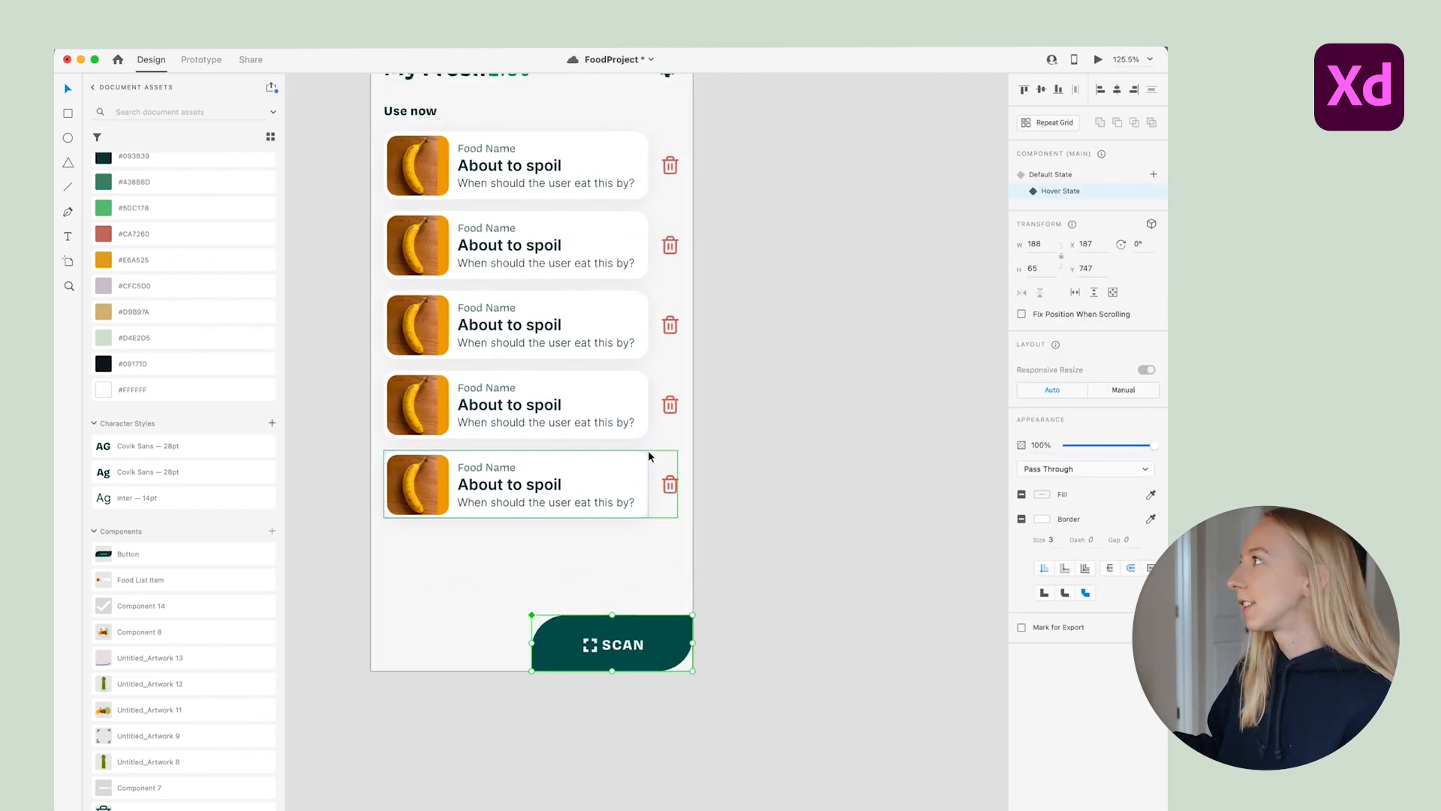
{"action": "left_click", "coordinate": [1048, 175]}
{"action": "key", "text": "Escape"}
{"action": "scroll", "coordinate": [488, 121], "scroll_direction": "up", "scroll_amount": 3}
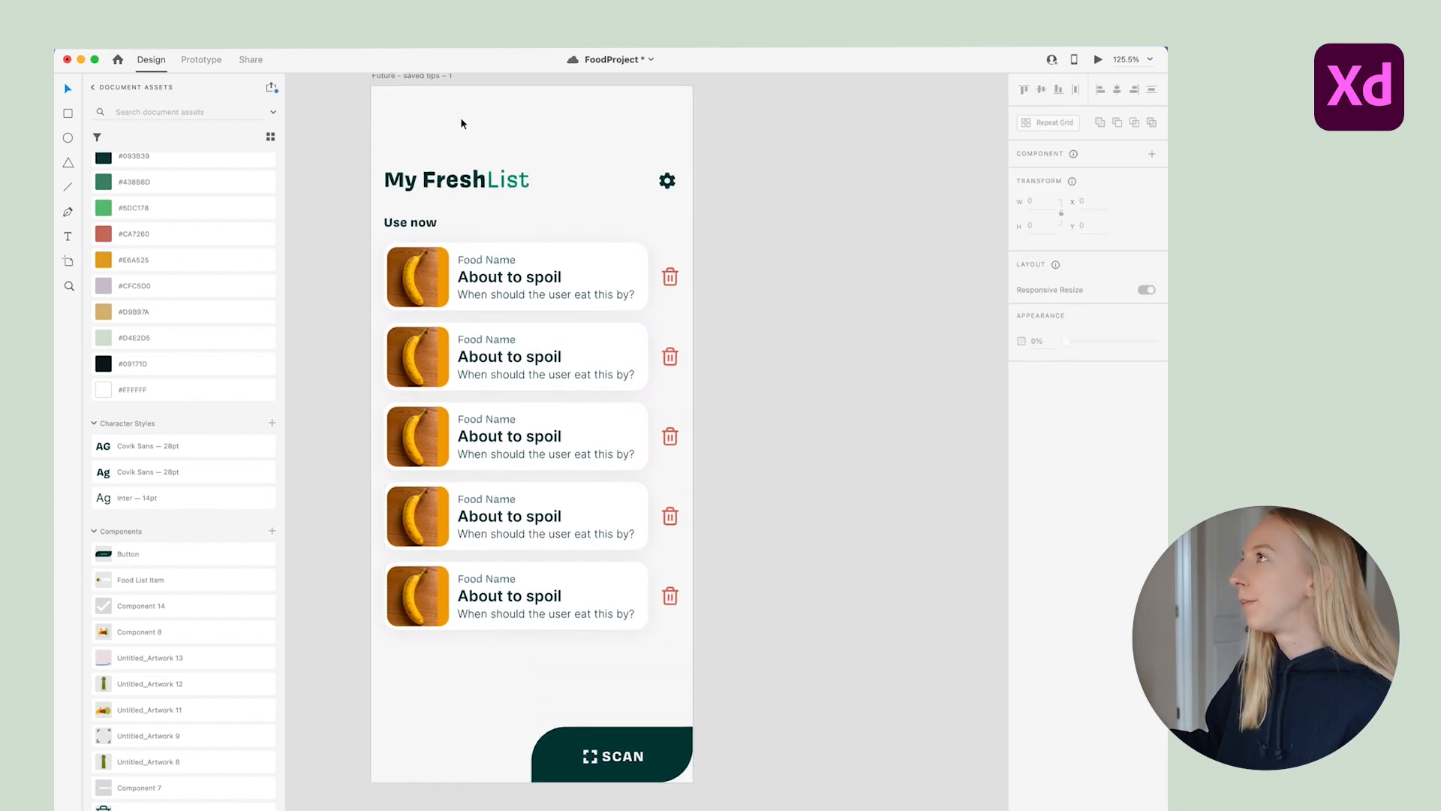
Launch Desktop Preview of the Future - saved tips - 1 artboard and move the window onto empty canvas
{"action": "left_click", "coordinate": [445, 79]}
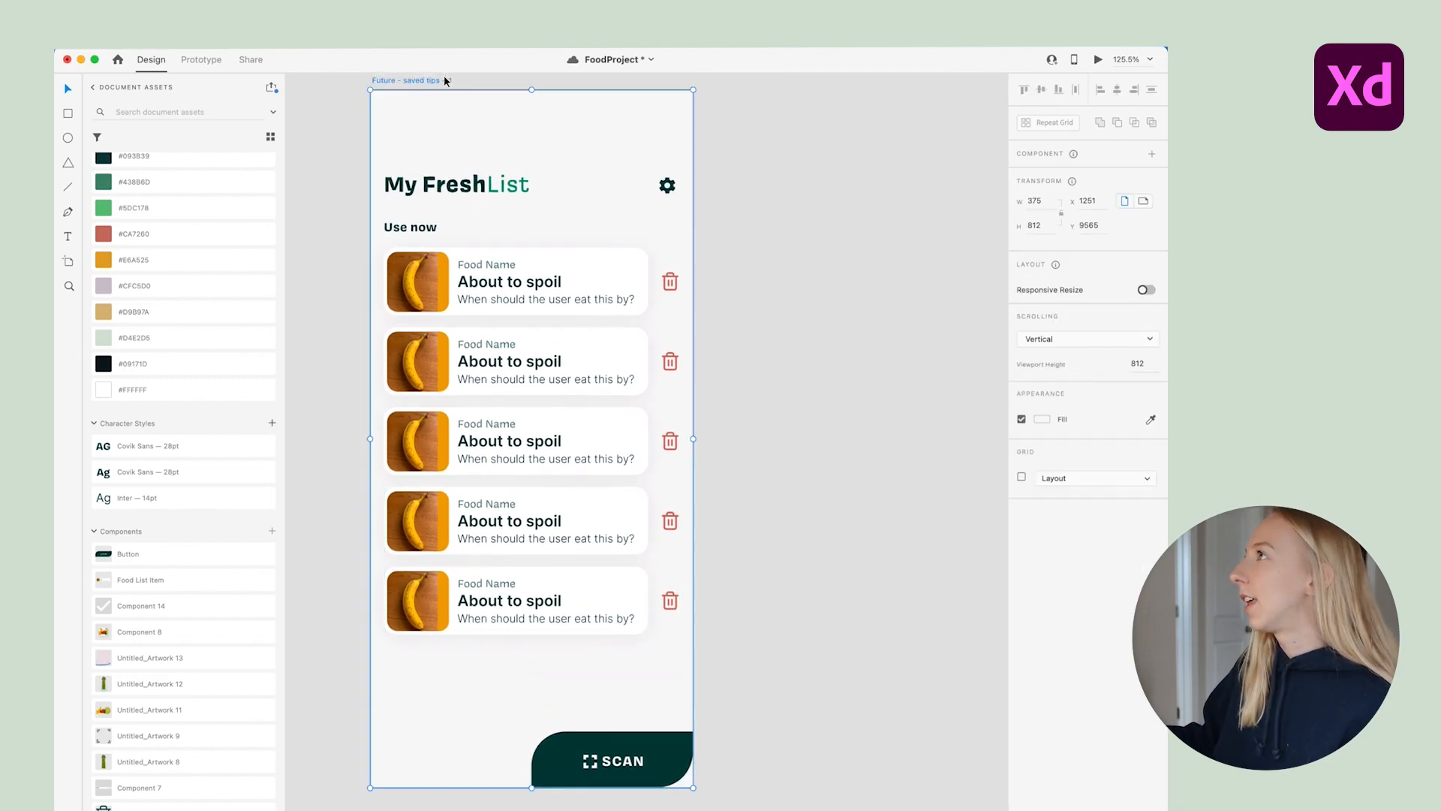
{"action": "left_click", "coordinate": [1098, 60]}
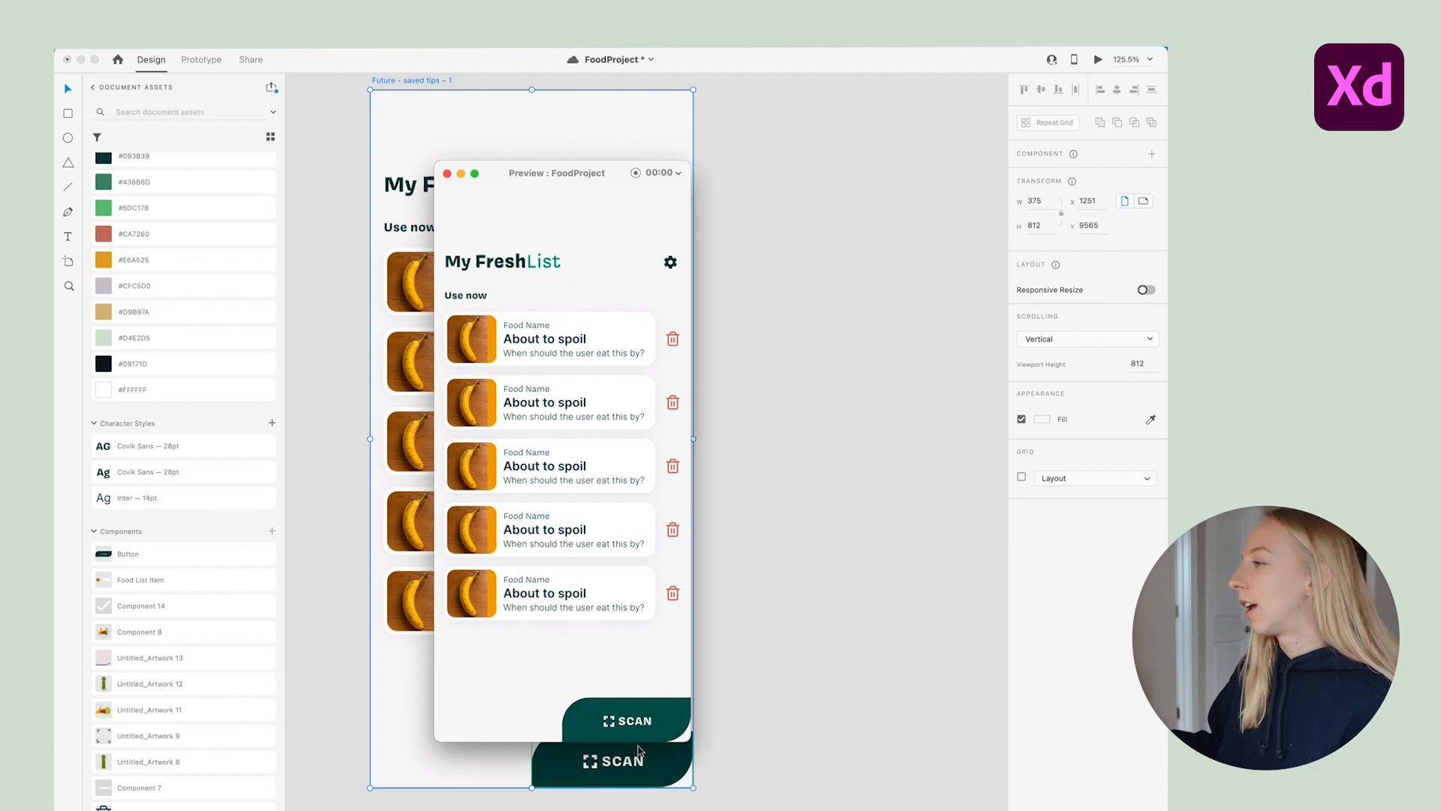
{"action": "left_click_drag", "start_coordinate": [584, 188], "coordinate": [879, 193]}
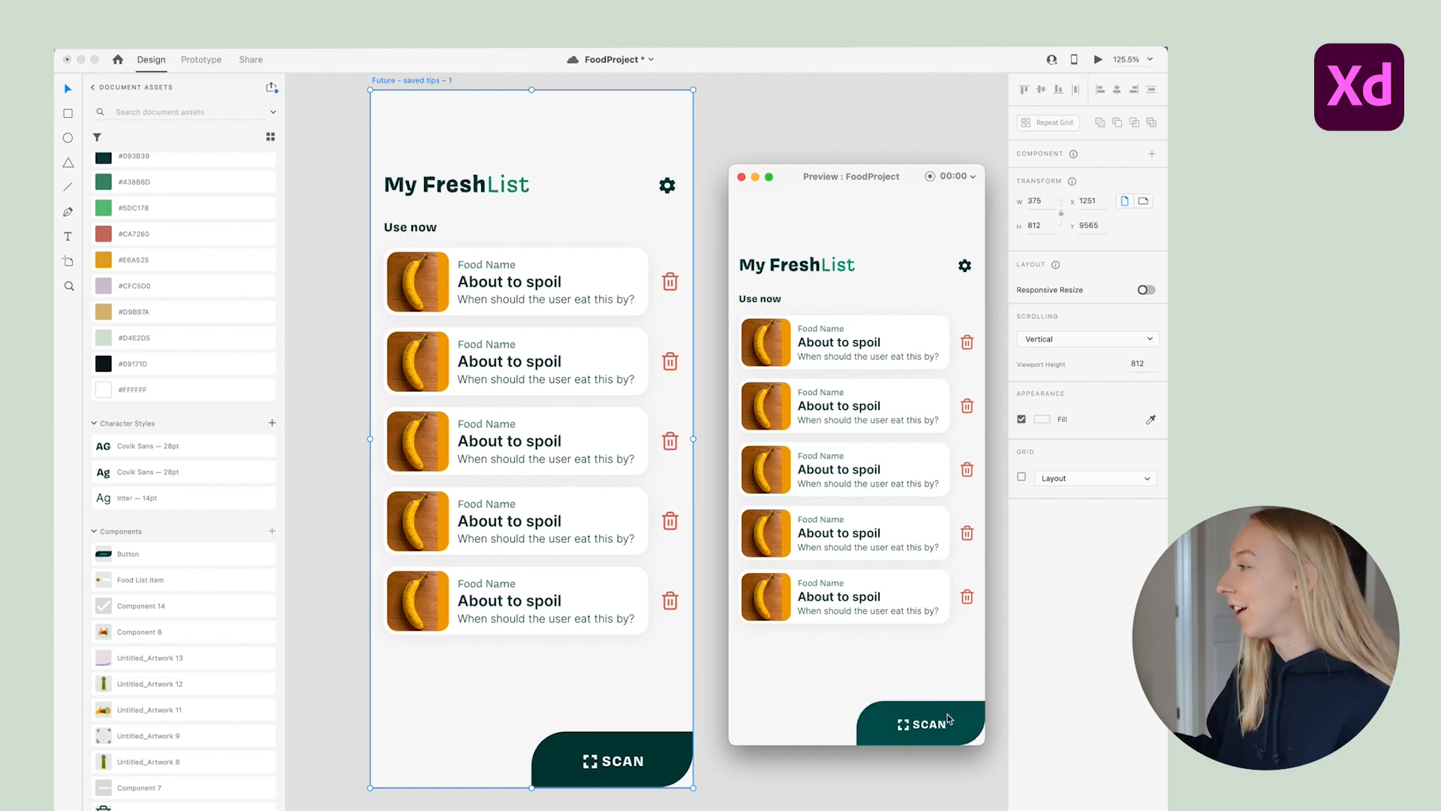
Close the preview and delete the lower four food cards from the artboard
{"action": "left_click", "coordinate": [741, 177]}
{"action": "left_click", "coordinate": [709, 179]}
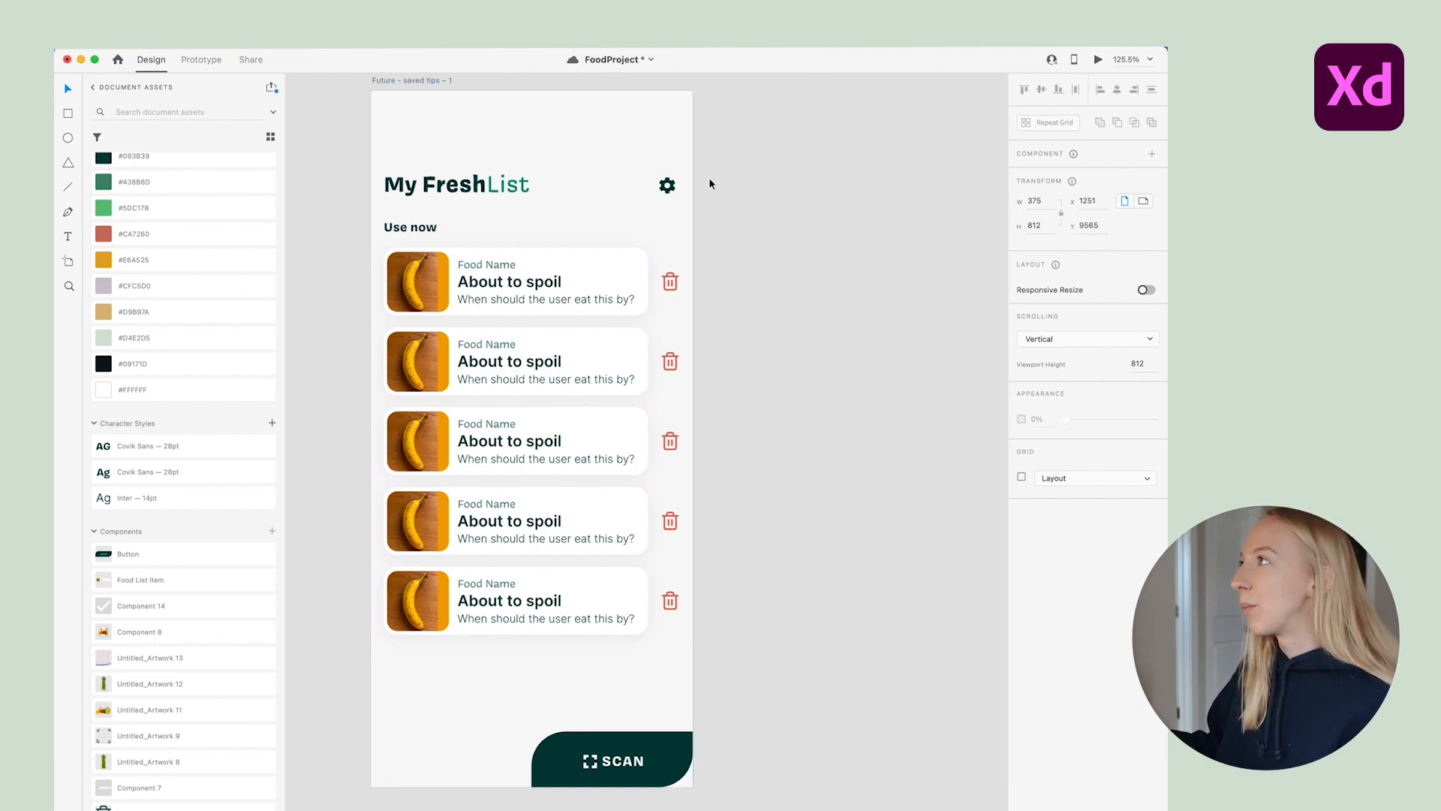
{"action": "scroll", "coordinate": [702, 180], "scroll_direction": "up", "scroll_amount": 1}
{"action": "scroll", "coordinate": [525, 402], "scroll_direction": "up", "scroll_amount": 2}
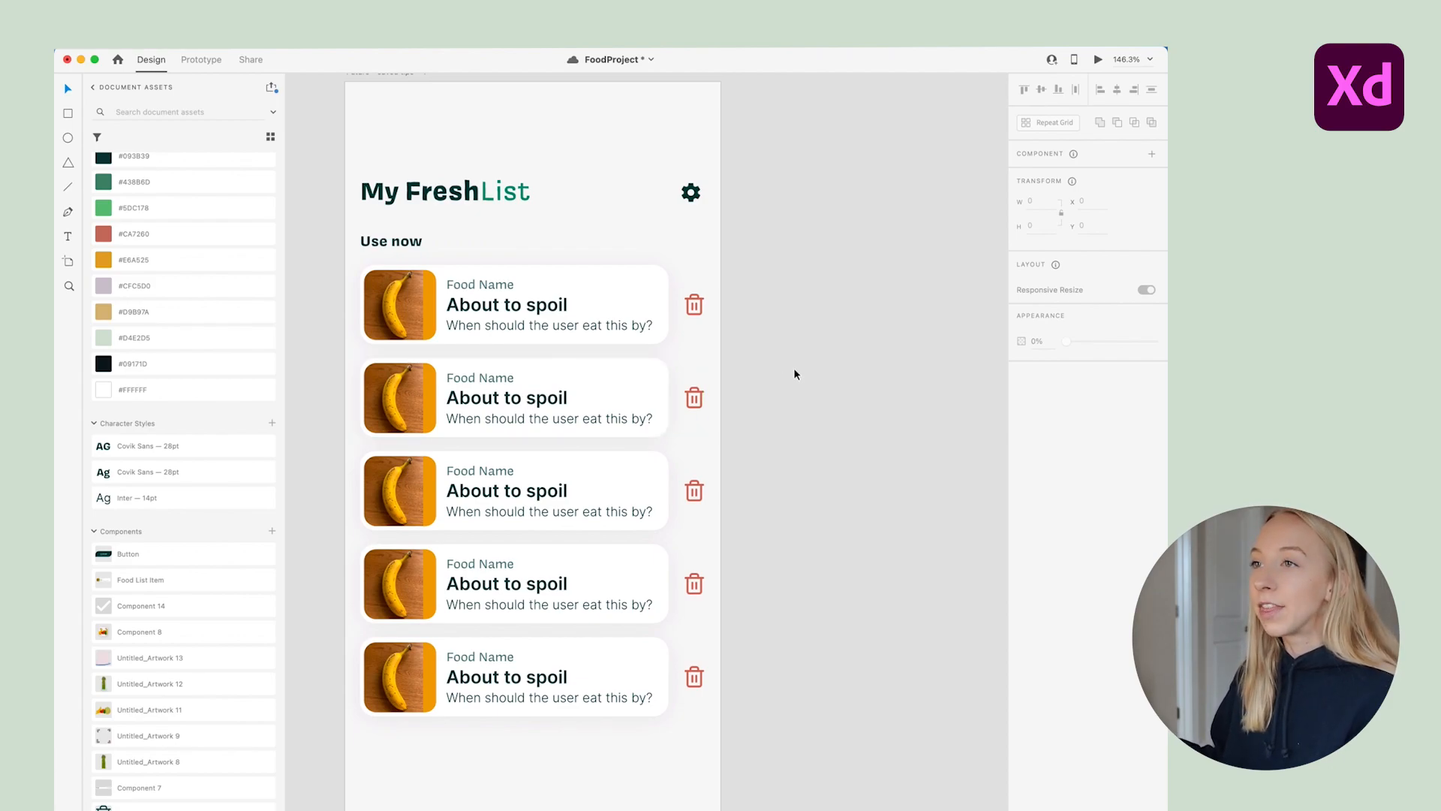
{"action": "scroll", "coordinate": [664, 447], "scroll_direction": "down", "scroll_amount": 4}
{"action": "scroll", "coordinate": [723, 394], "scroll_direction": "down", "scroll_amount": 1}
{"action": "scroll", "coordinate": [723, 393], "scroll_direction": "up", "scroll_amount": 2}
{"action": "left_click_drag", "start_coordinate": [356, 254], "coordinate": [734, 598]}
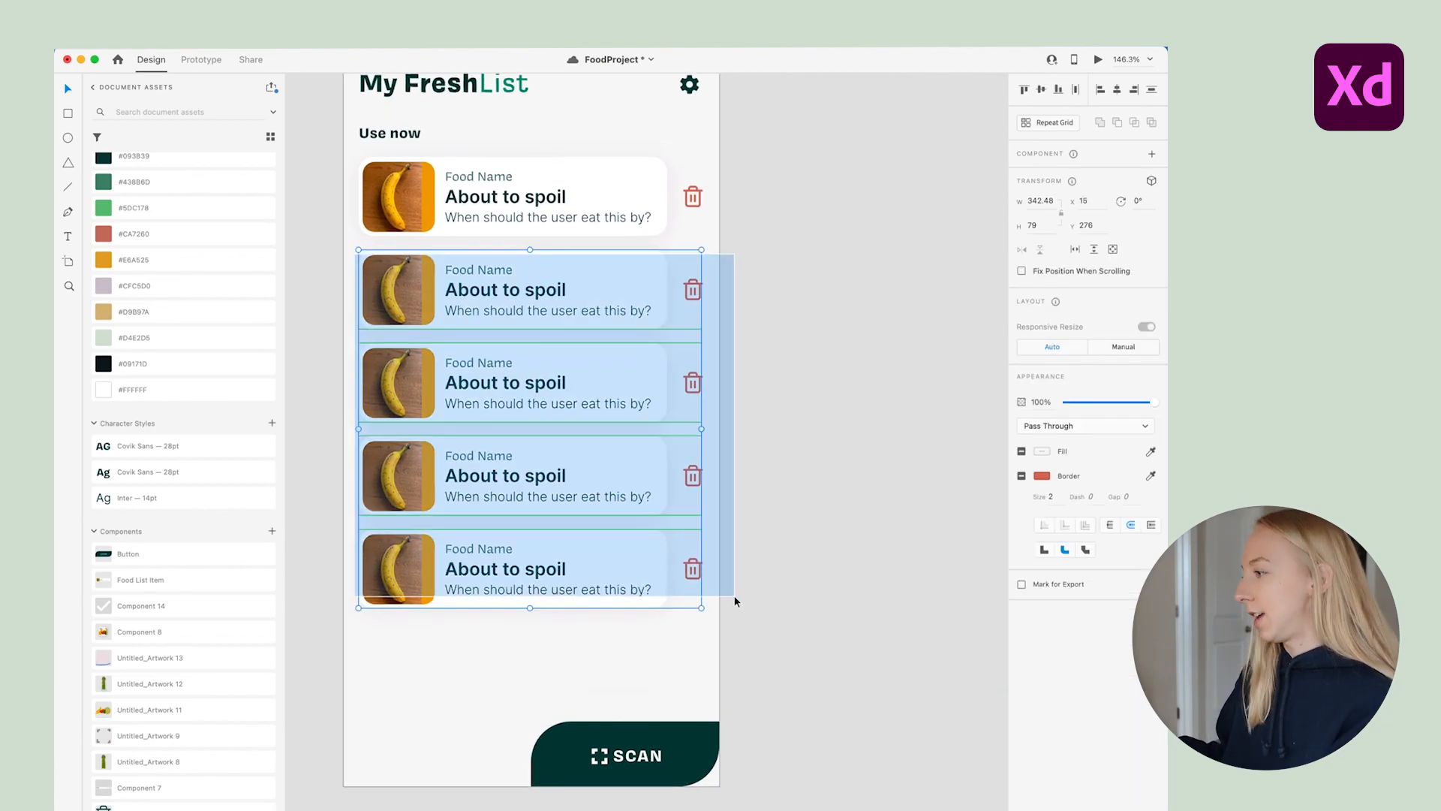
{"action": "key", "text": "Delete"}
Draw a rectangle below the food card and round it into a pill-shaped track
{"action": "scroll", "coordinate": [415, 259], "scroll_direction": "up", "scroll_amount": 3}
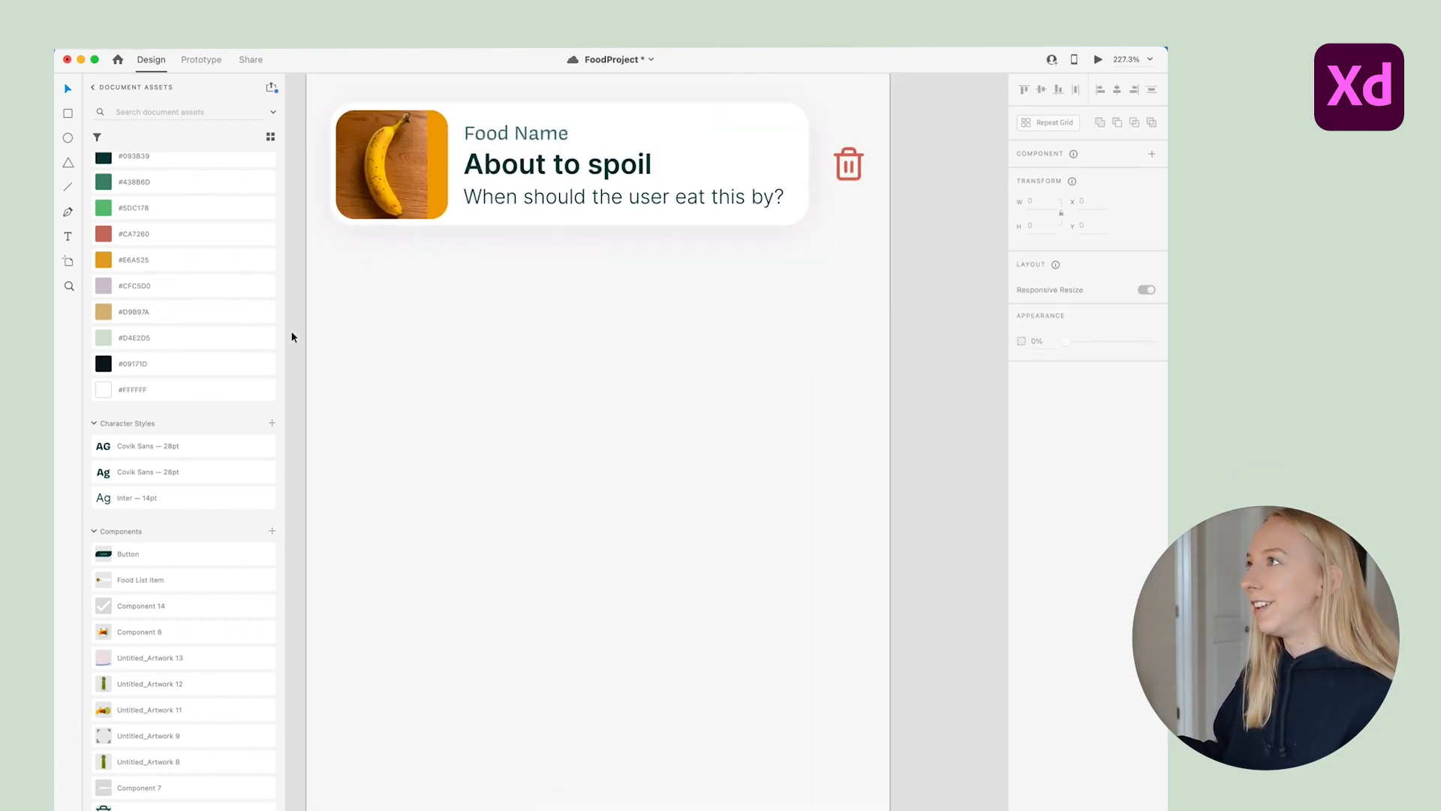
{"action": "scroll", "coordinate": [338, 331], "scroll_direction": "up", "scroll_amount": 2}
{"action": "left_click_drag", "start_coordinate": [345, 326], "coordinate": [699, 475]}
{"action": "left_click_drag", "start_coordinate": [689, 338], "coordinate": [493, 435]}
{"action": "left_click", "coordinate": [68, 88]}
{"action": "left_click", "coordinate": [390, 262]}
Add a borderless #438B6D green circle knob at the pill's left end
{"action": "left_click", "coordinate": [72, 140]}
{"action": "left_click_drag", "start_coordinate": [390, 350], "coordinate": [541, 483]}
{"action": "key", "text": "v"}
{"action": "left_click_drag", "start_coordinate": [498, 406], "coordinate": [464, 387]}
{"action": "left_click", "coordinate": [184, 182]}
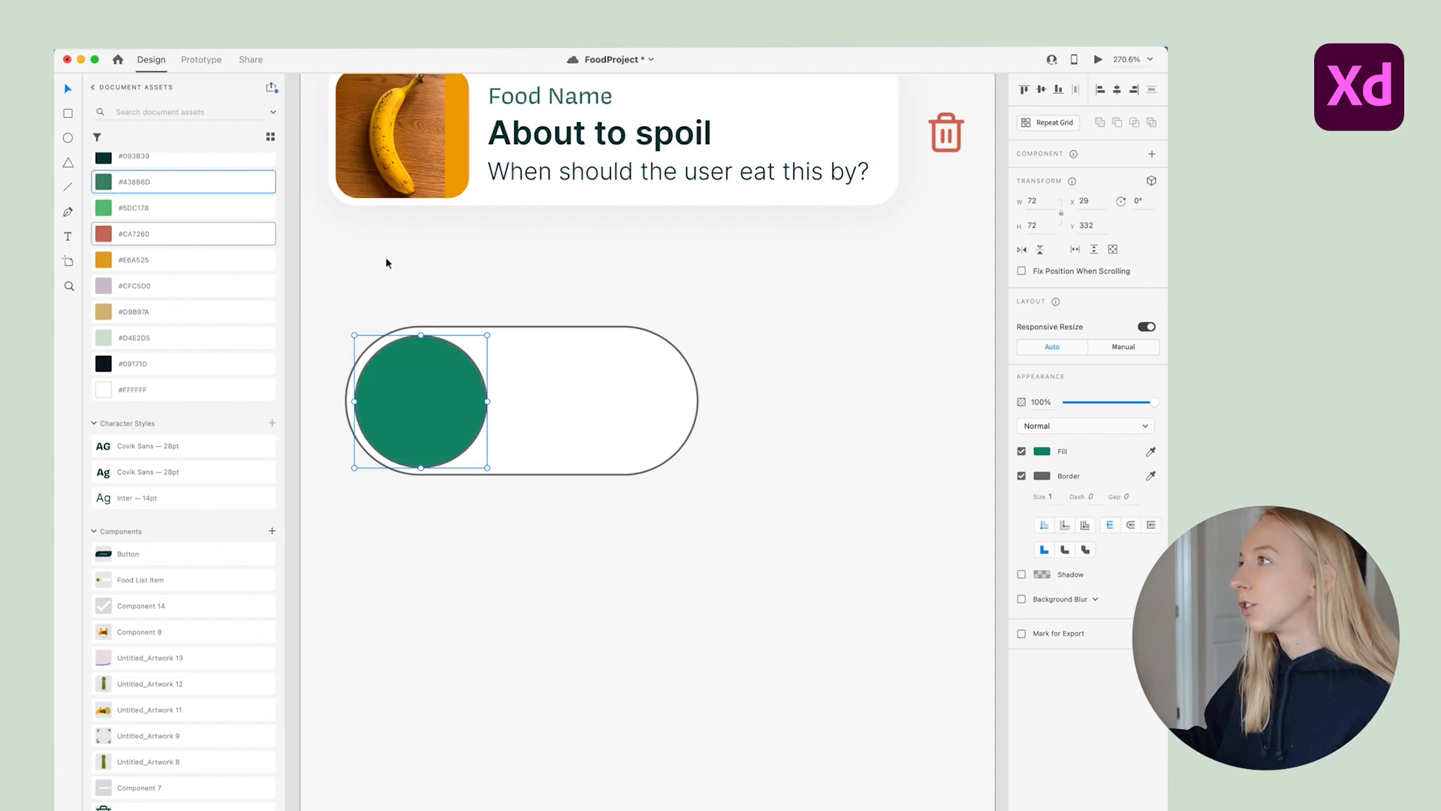
{"action": "left_click", "coordinate": [1022, 476]}
Fill the pill track with pale #D4E2D5 green and remove its border
{"action": "left_click_drag", "start_coordinate": [491, 510], "coordinate": [483, 411]}
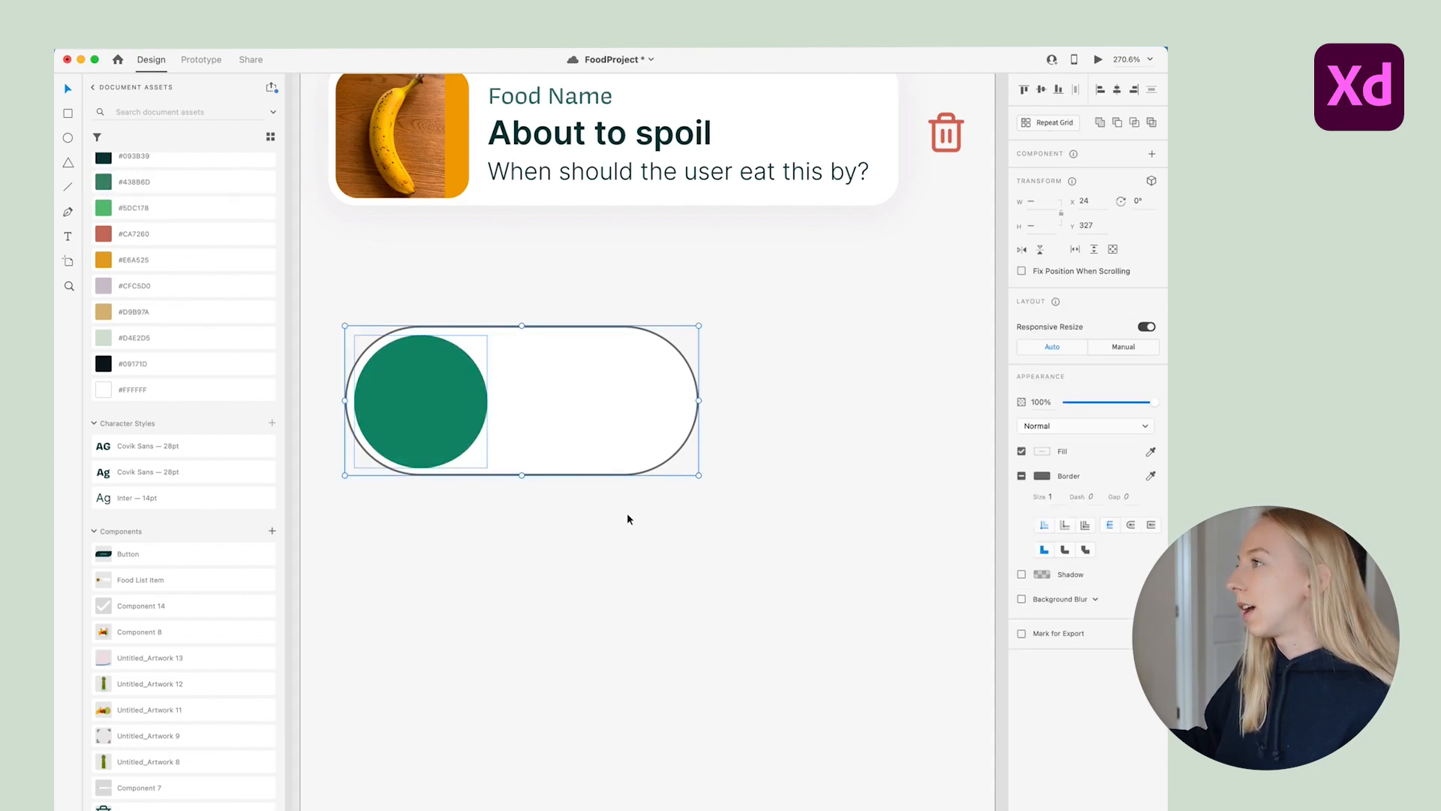
{"action": "left_click", "coordinate": [620, 451]}
{"action": "left_click", "coordinate": [107, 338]}
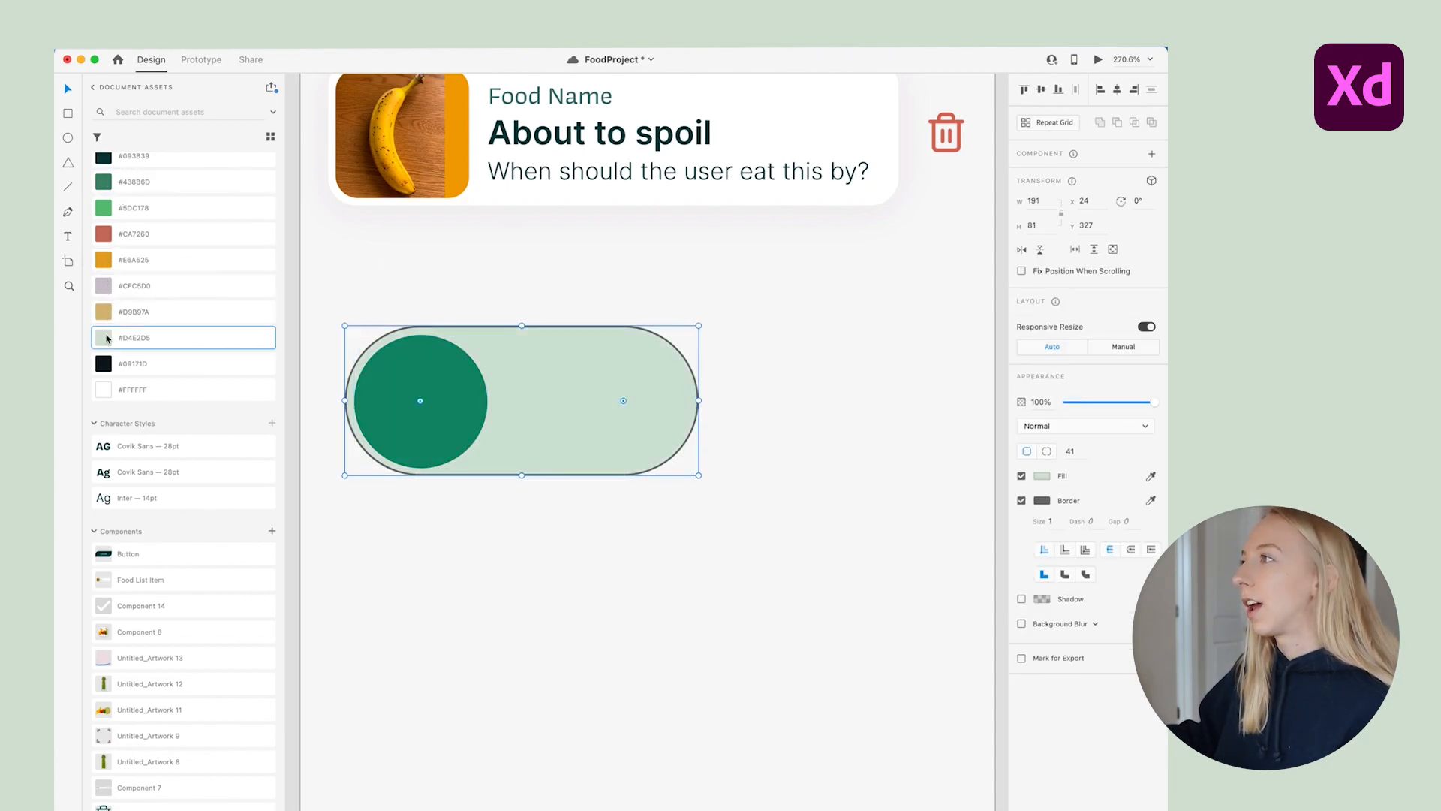
{"action": "left_click", "coordinate": [1021, 500]}
{"action": "left_click", "coordinate": [483, 490]}
Group the knob and track and turn them into a component
{"action": "left_click_drag", "start_coordinate": [591, 538], "coordinate": [436, 306]}
{"action": "key", "text": "super+g"}
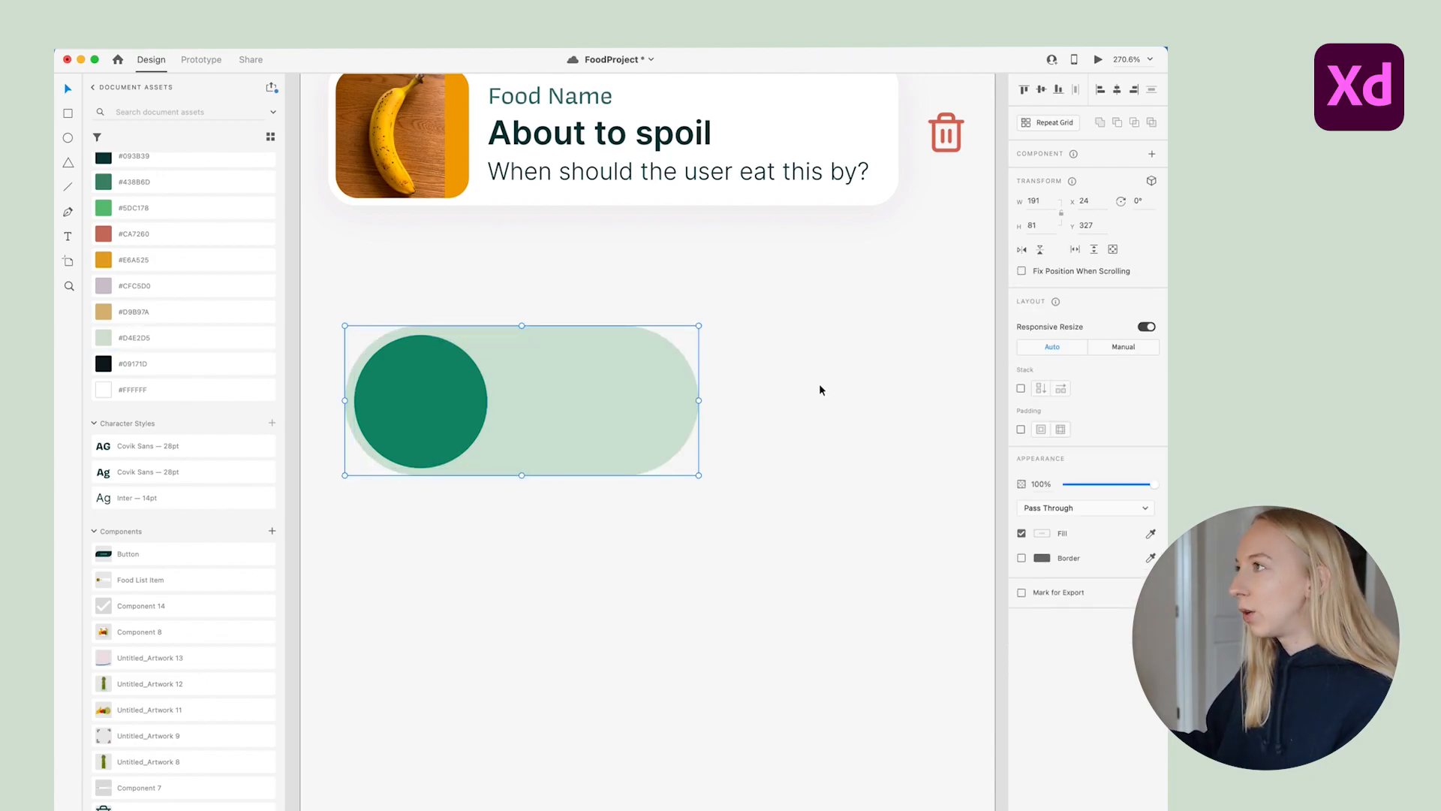
{"action": "key", "text": "super+k"}
{"action": "scroll", "coordinate": [818, 390], "scroll_direction": "up", "scroll_amount": 3}
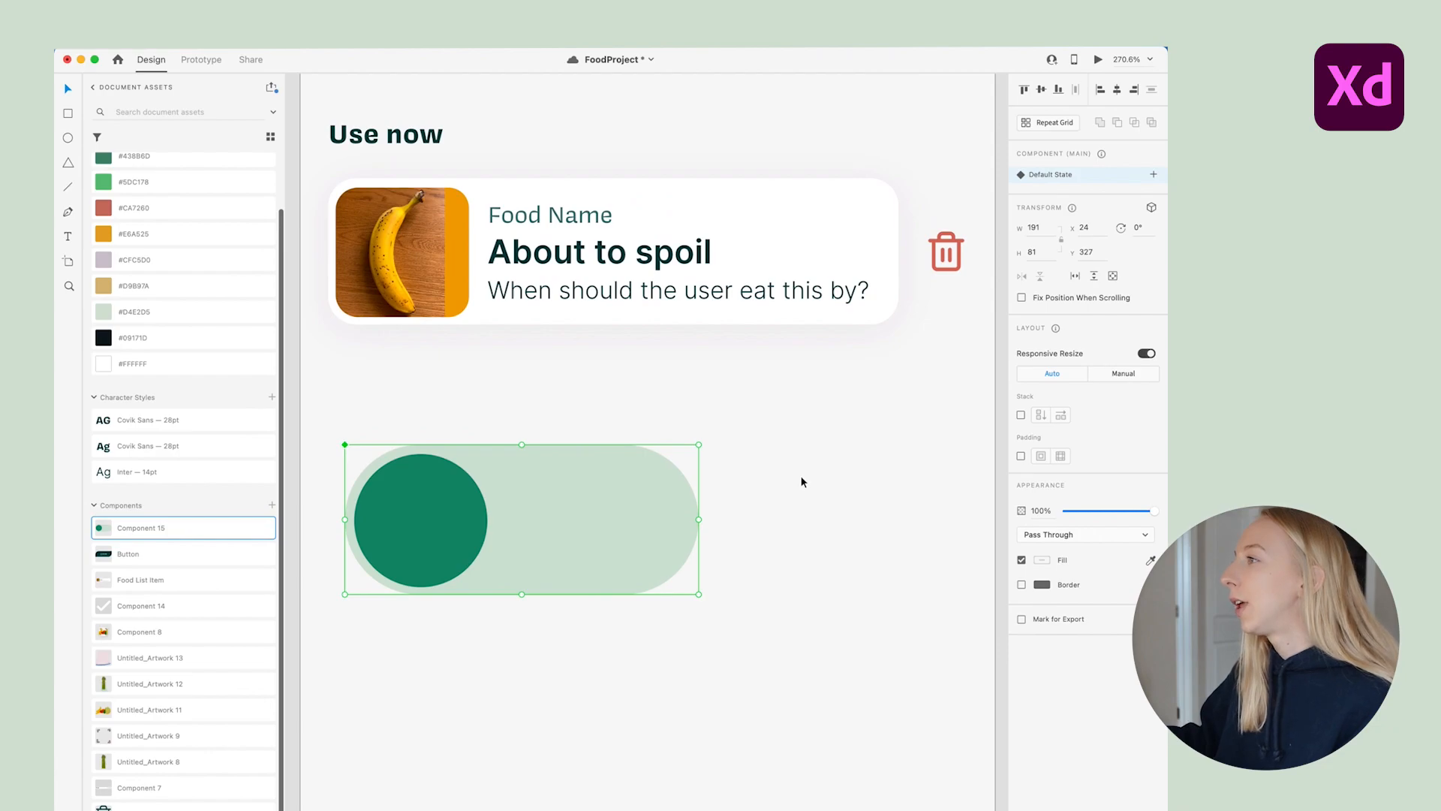
Rename the component to 'Toggle' and add a new state named 'Right'
{"action": "double_click", "coordinate": [159, 528]}
{"action": "type", "text": "Toggle"}
{"action": "key", "text": "Return"}
{"action": "left_click", "coordinate": [497, 660]}
{"action": "left_click", "coordinate": [552, 562]}
{"action": "left_click", "coordinate": [1153, 176]}
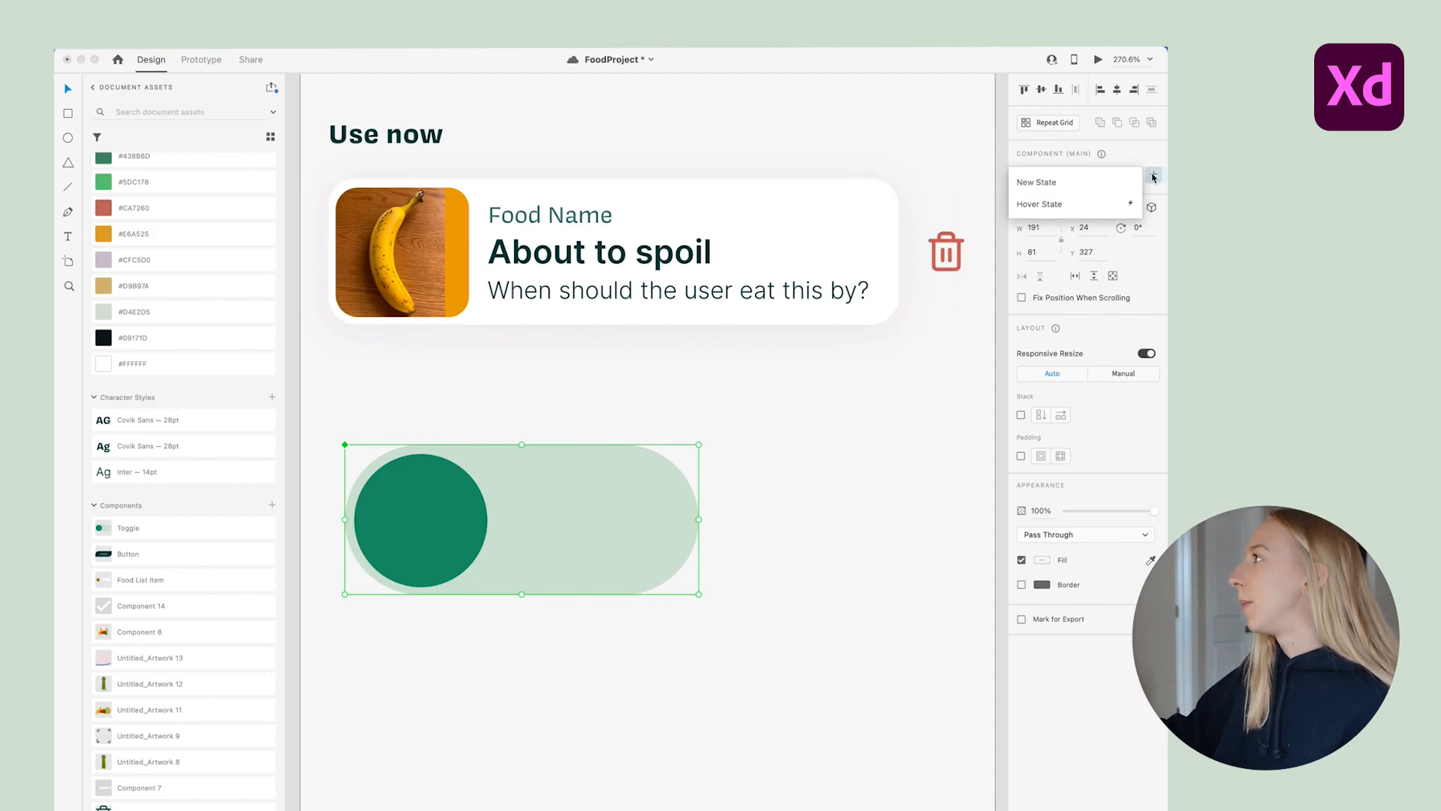
{"action": "left_click", "coordinate": [1094, 183]}
{"action": "type", "text": "Righ"}
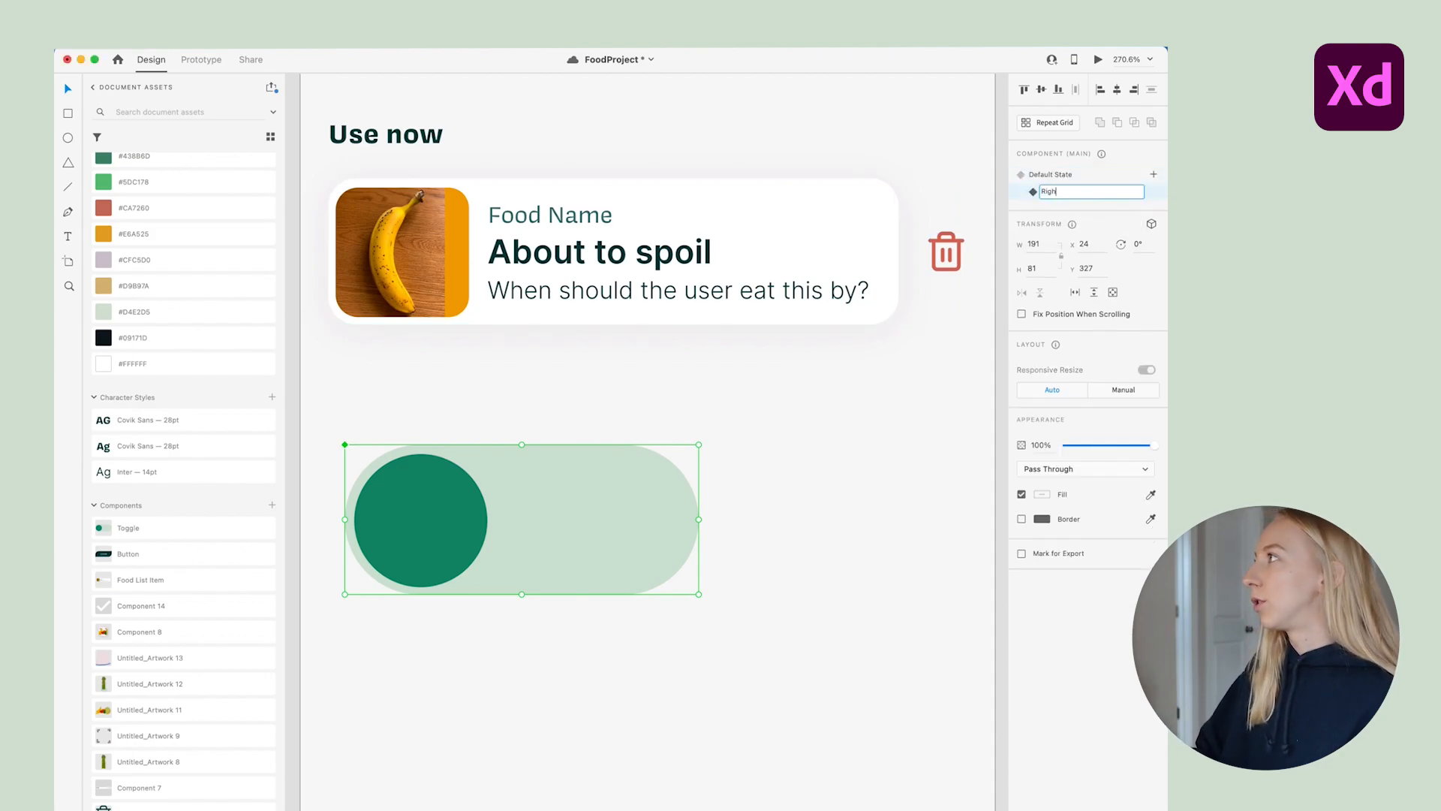
{"action": "type", "text": "t"}
{"action": "key", "text": "Return"}
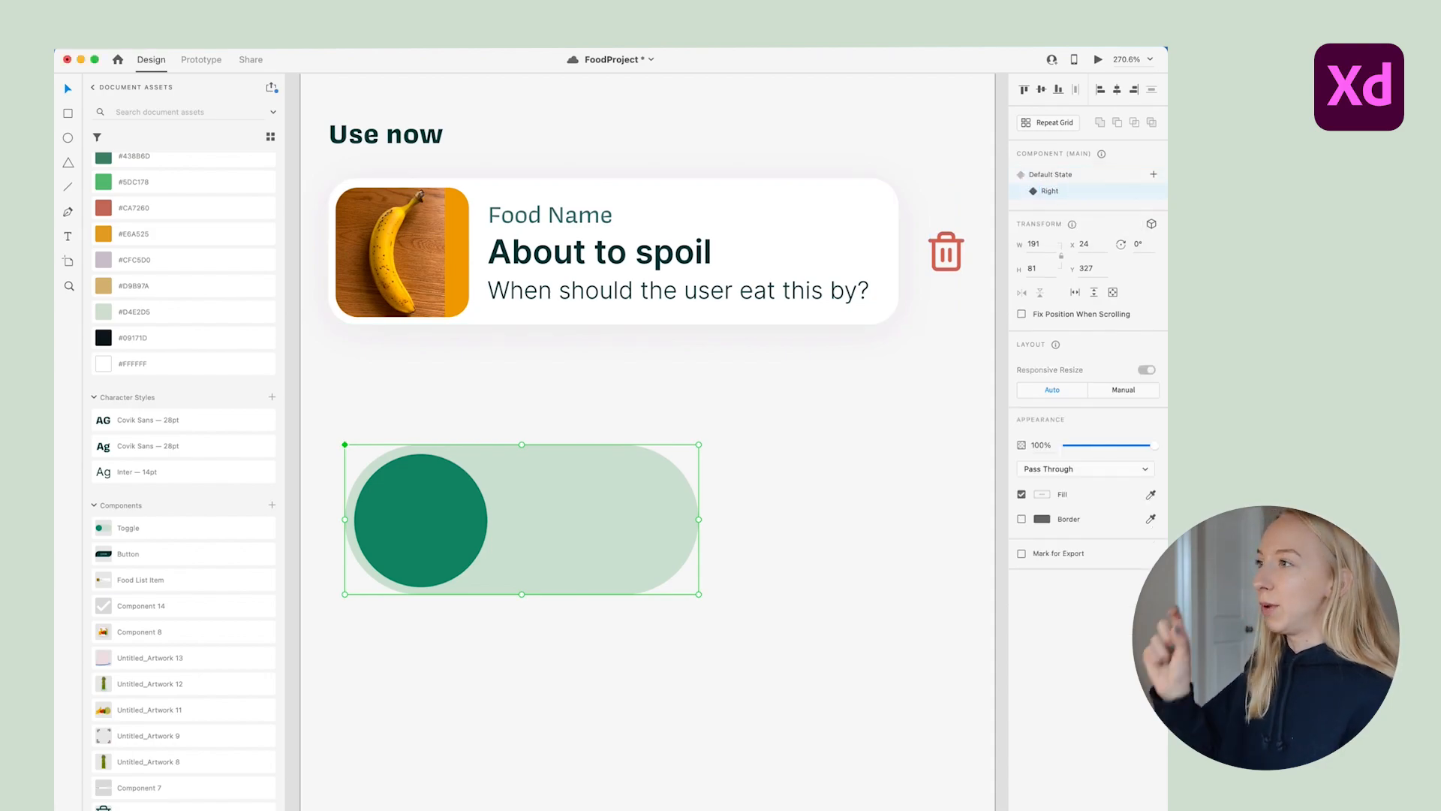
In the Right state, move the knob to the track's right end and fill it #CA7260
{"action": "double_click", "coordinate": [442, 497]}
{"action": "left_click_drag", "start_coordinate": [434, 506], "coordinate": [629, 501]}
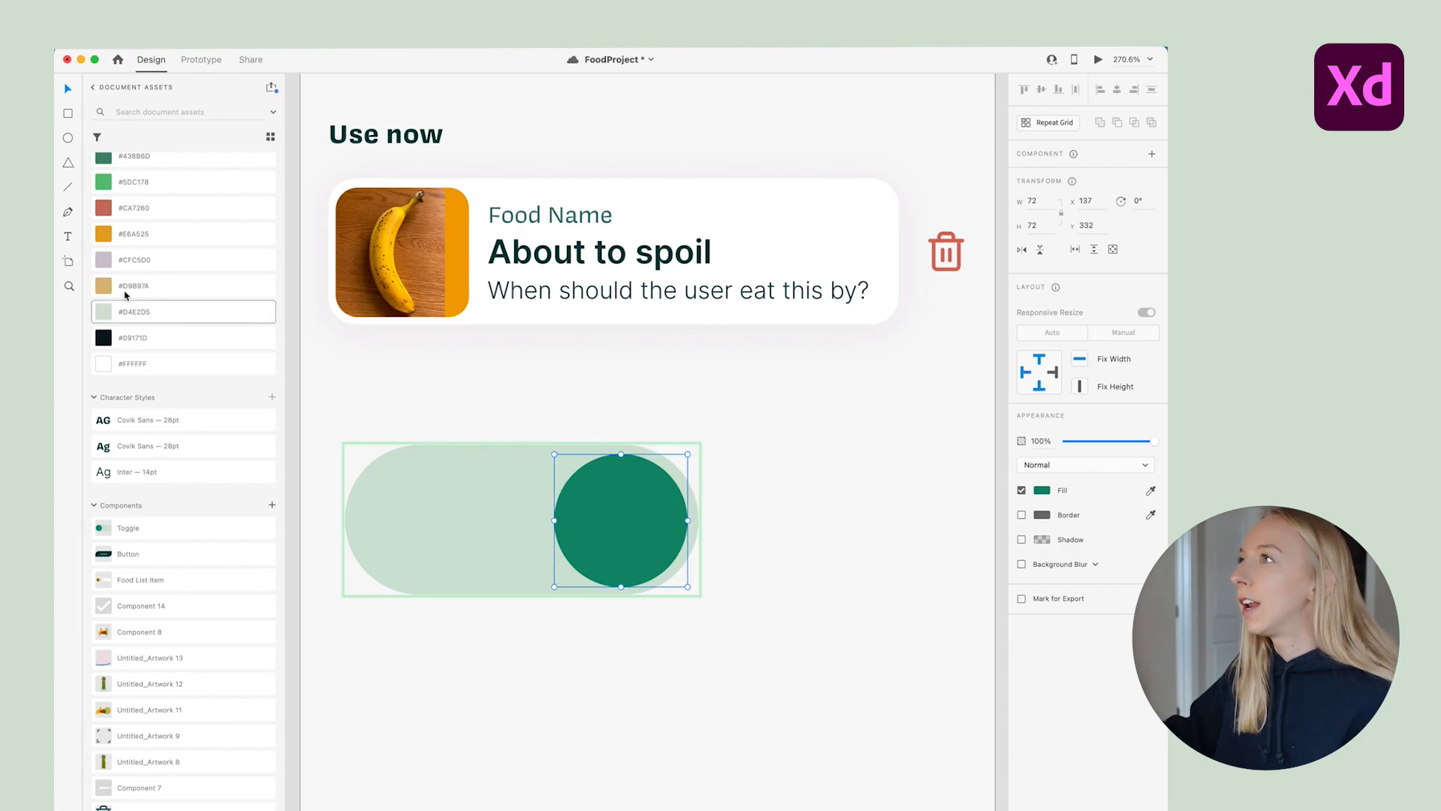
{"action": "left_click", "coordinate": [143, 208]}
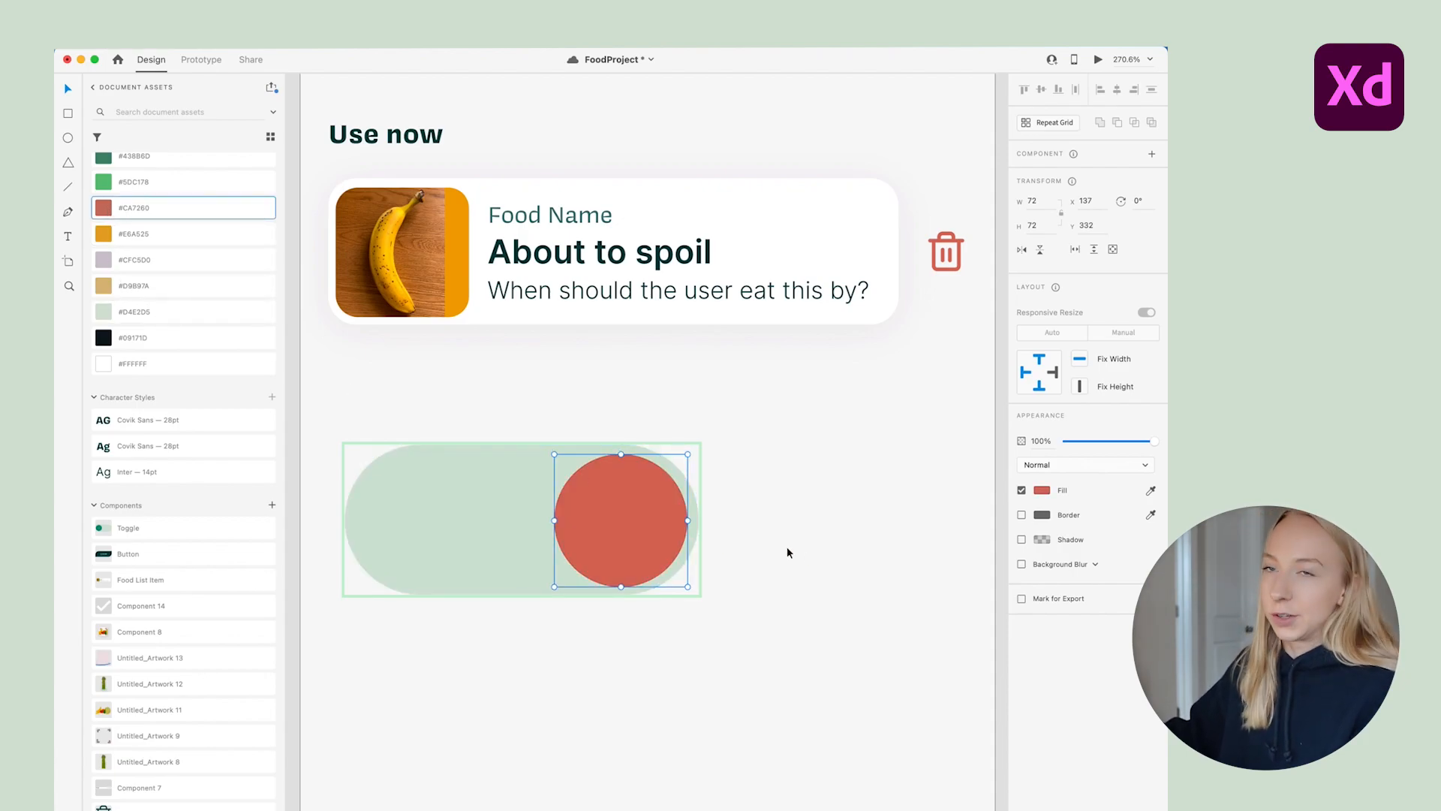
{"action": "left_click", "coordinate": [772, 585]}
{"action": "left_click", "coordinate": [603, 513]}
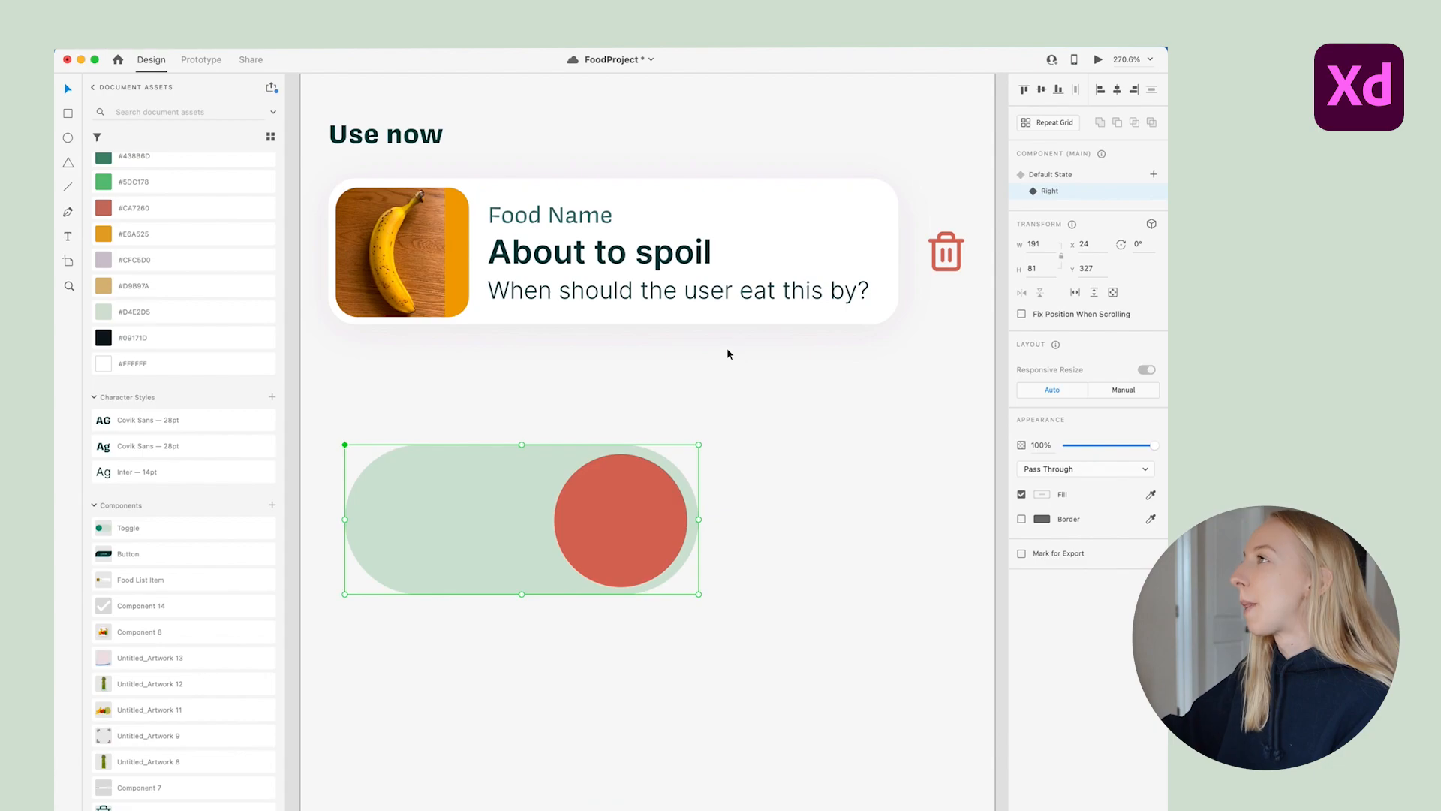
{"action": "scroll", "coordinate": [725, 349], "scroll_direction": "down", "scroll_amount": 3}
{"action": "scroll", "coordinate": [725, 349], "scroll_direction": "up", "scroll_amount": 2}
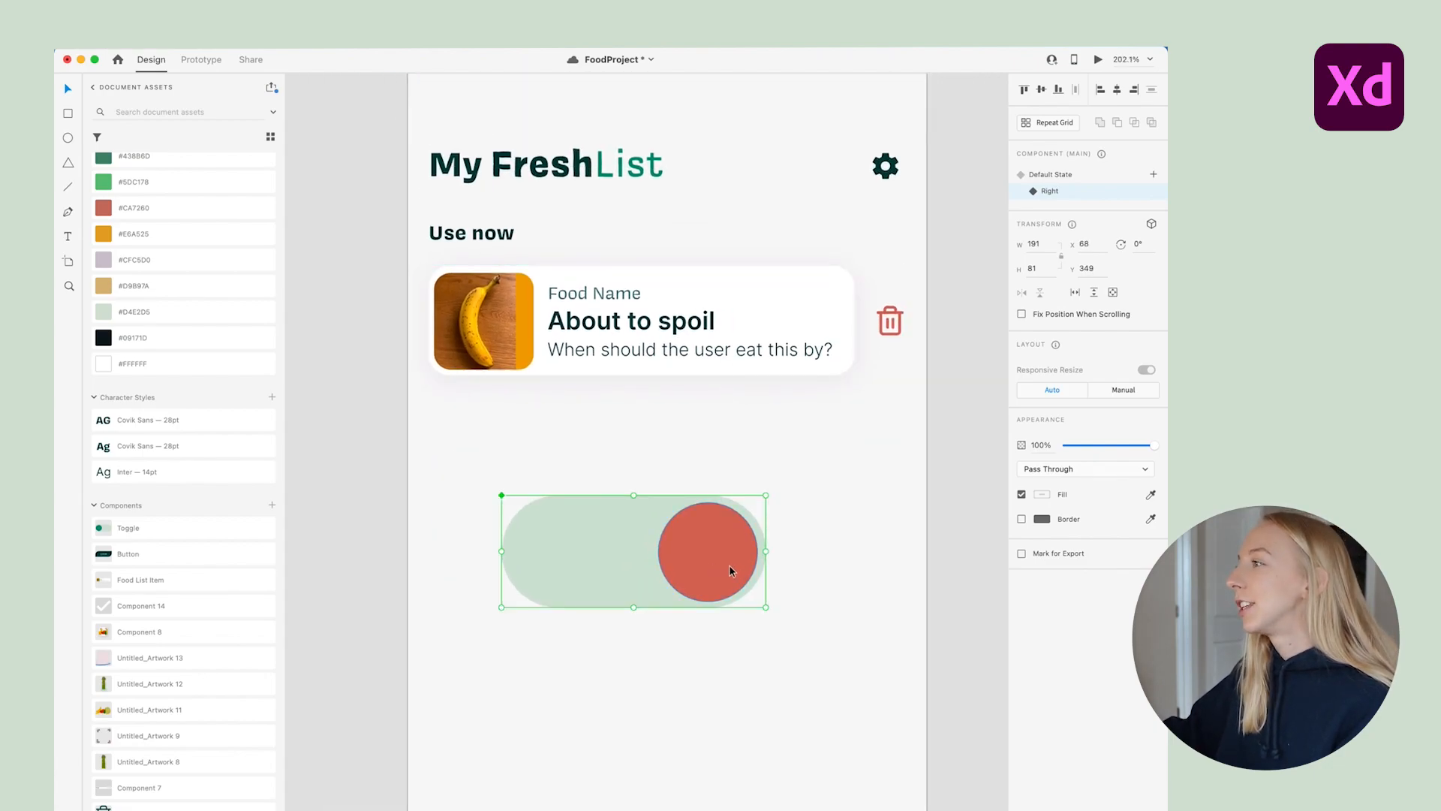
{"action": "scroll", "coordinate": [728, 564], "scroll_direction": "up", "scroll_amount": 3}
{"action": "scroll", "coordinate": [818, 526], "scroll_direction": "right", "scroll_amount": 1}
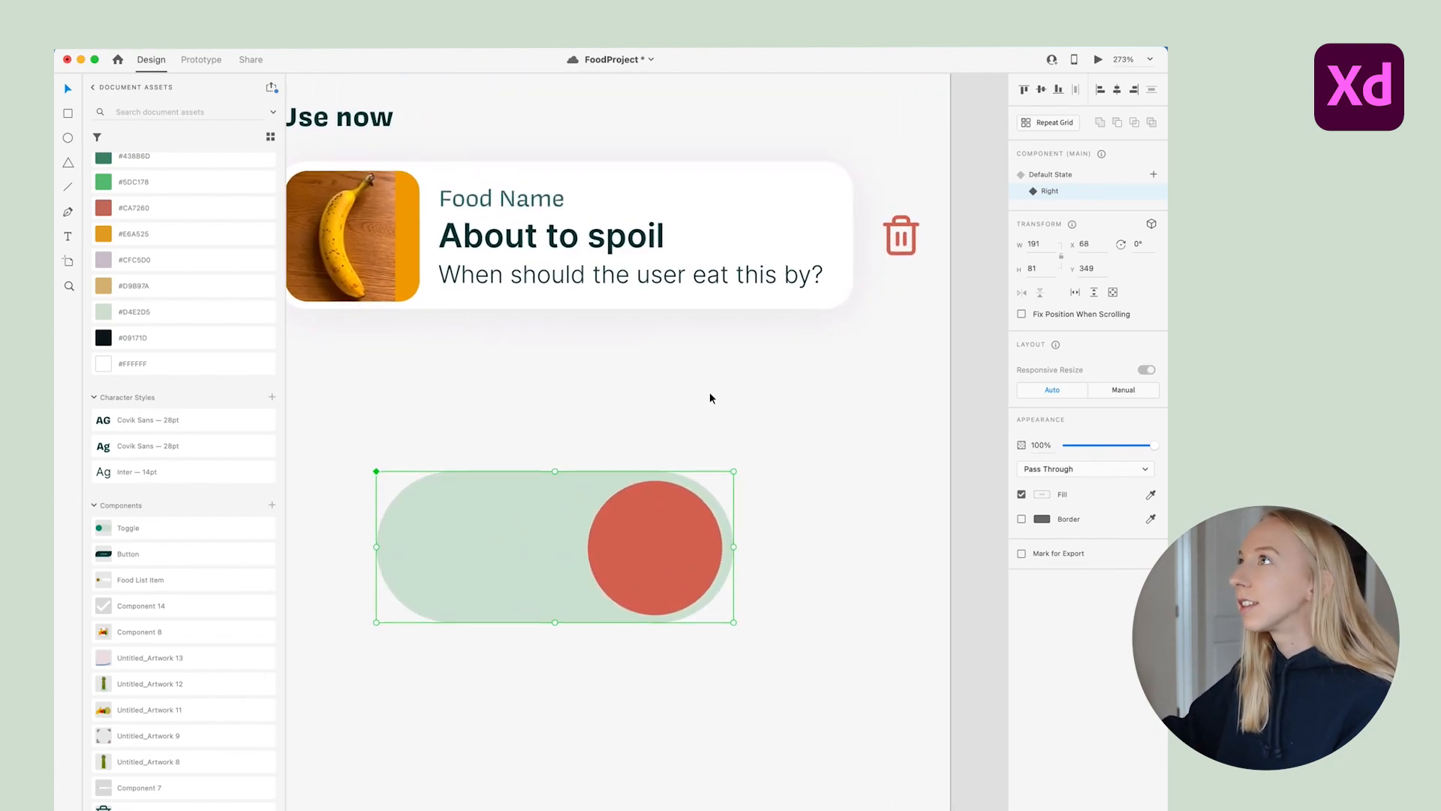
In the Right state, make tapping the knob go to the Default State
{"action": "left_click", "coordinate": [201, 59]}
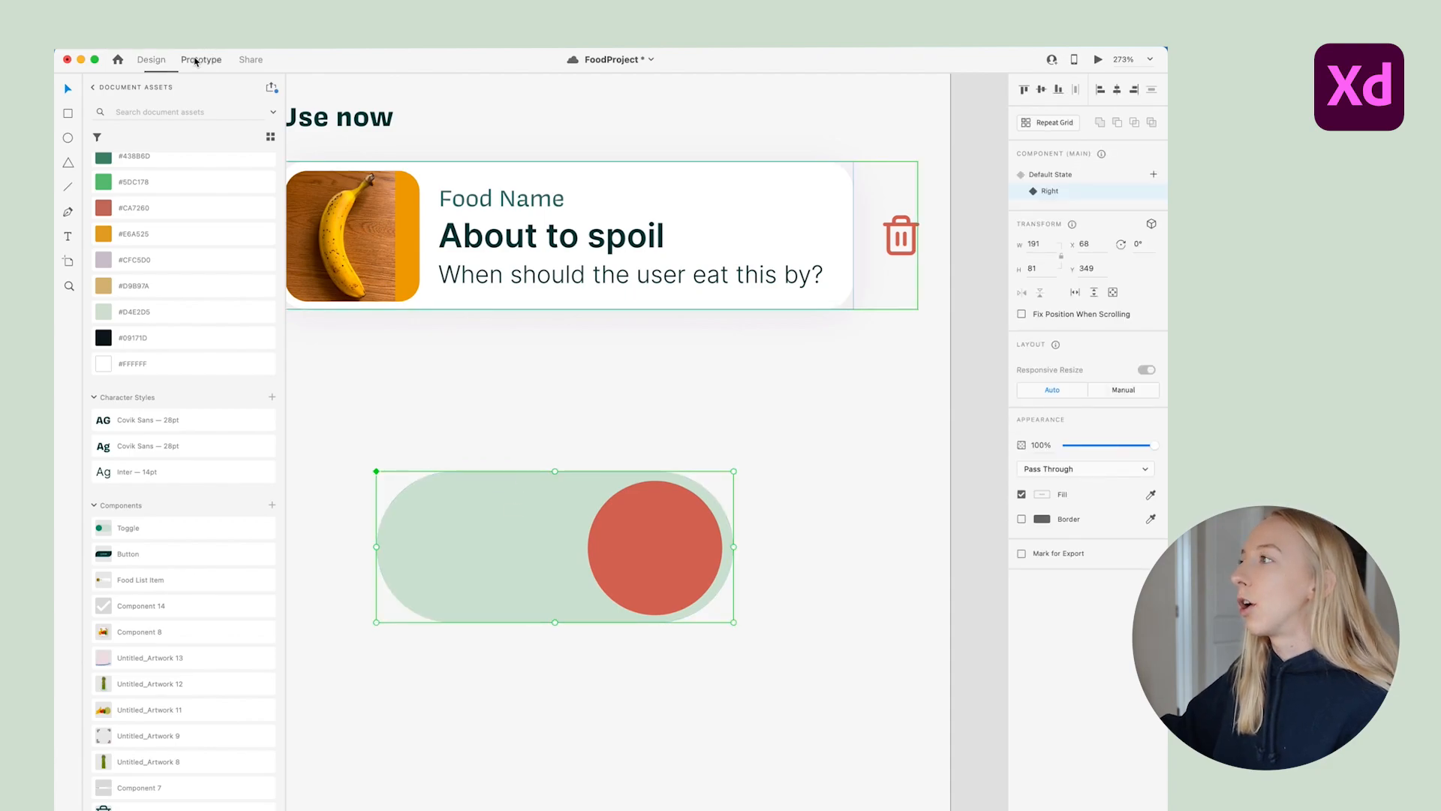
{"action": "double_click", "coordinate": [683, 560]}
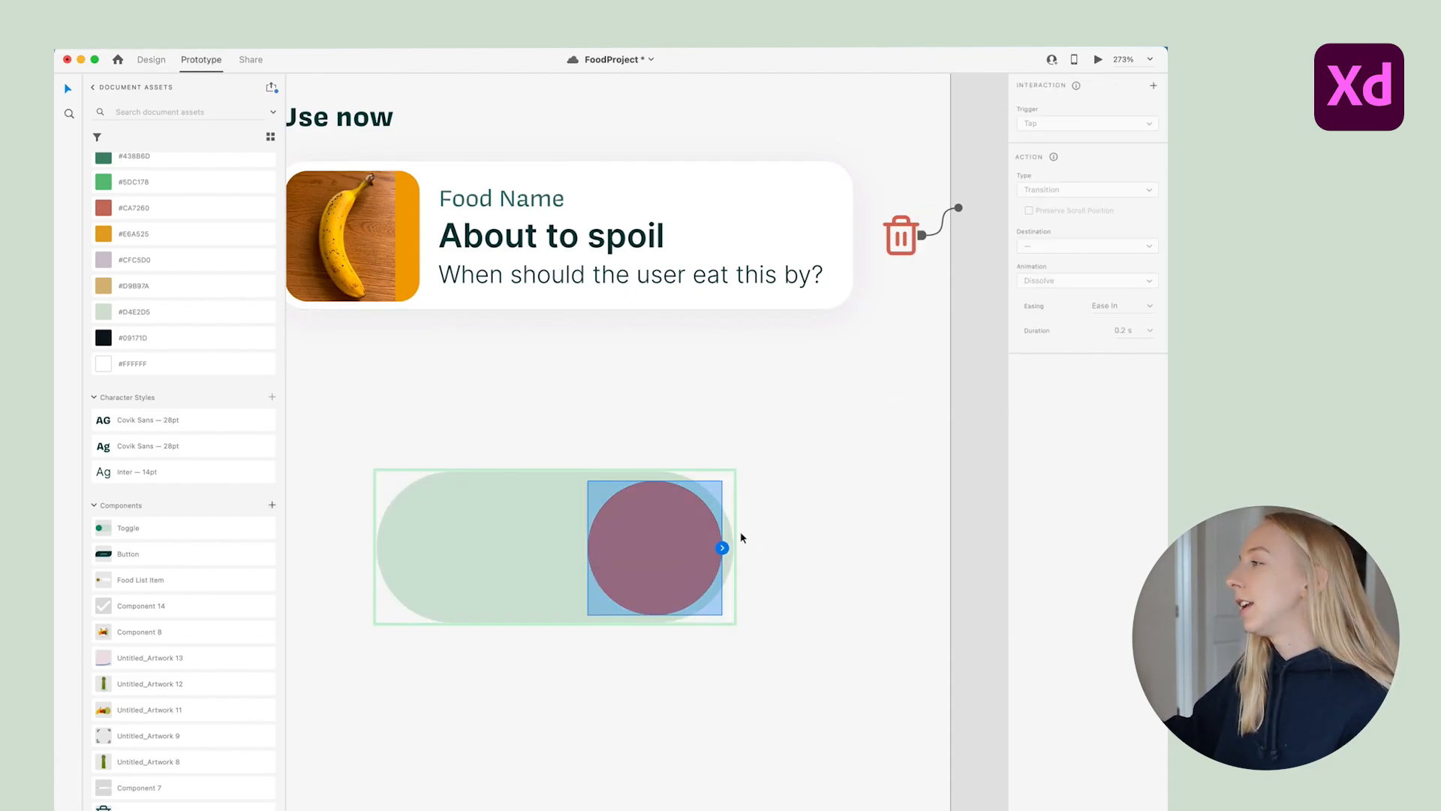
{"action": "left_click", "coordinate": [723, 549]}
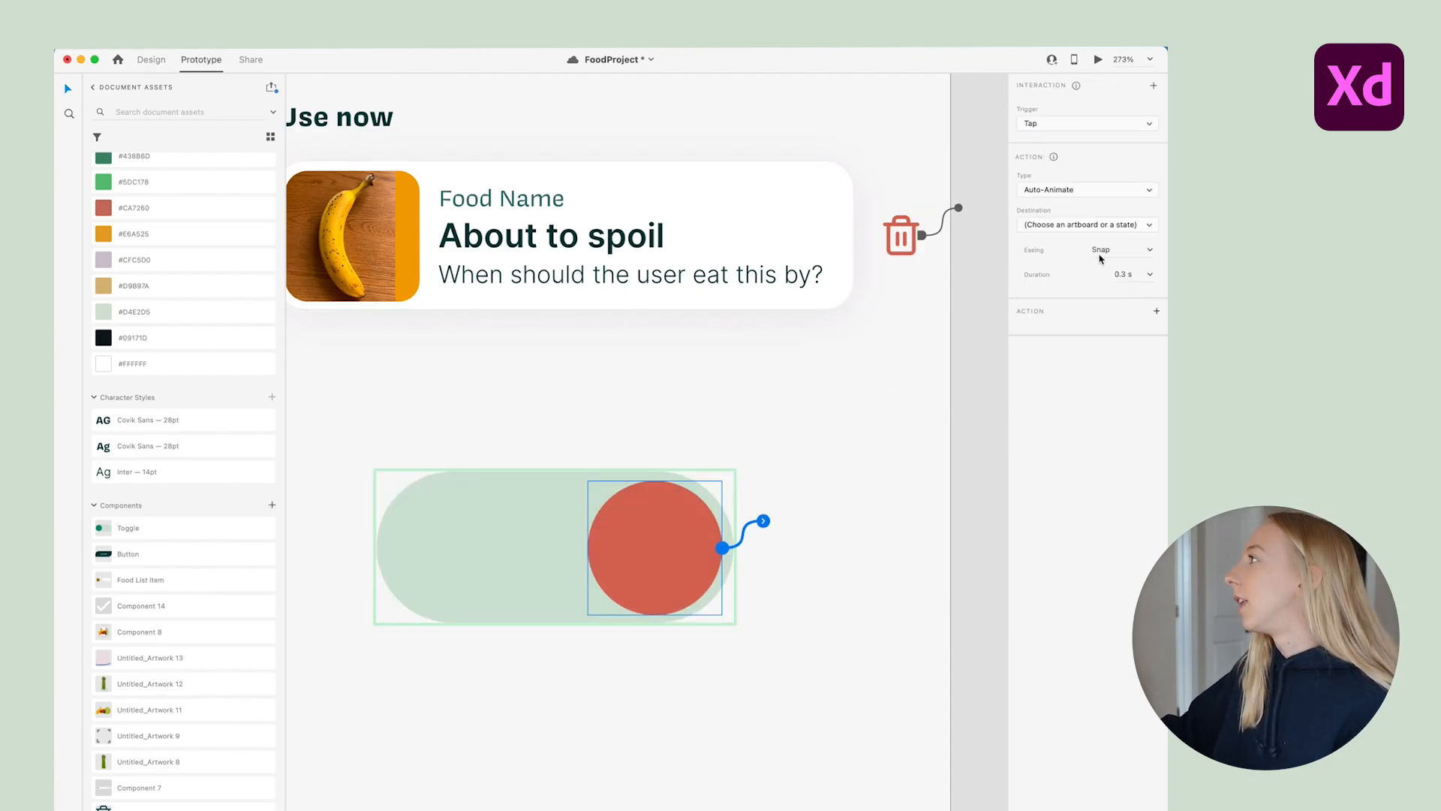
{"action": "left_click", "coordinate": [1116, 223]}
{"action": "left_click", "coordinate": [1114, 223]}
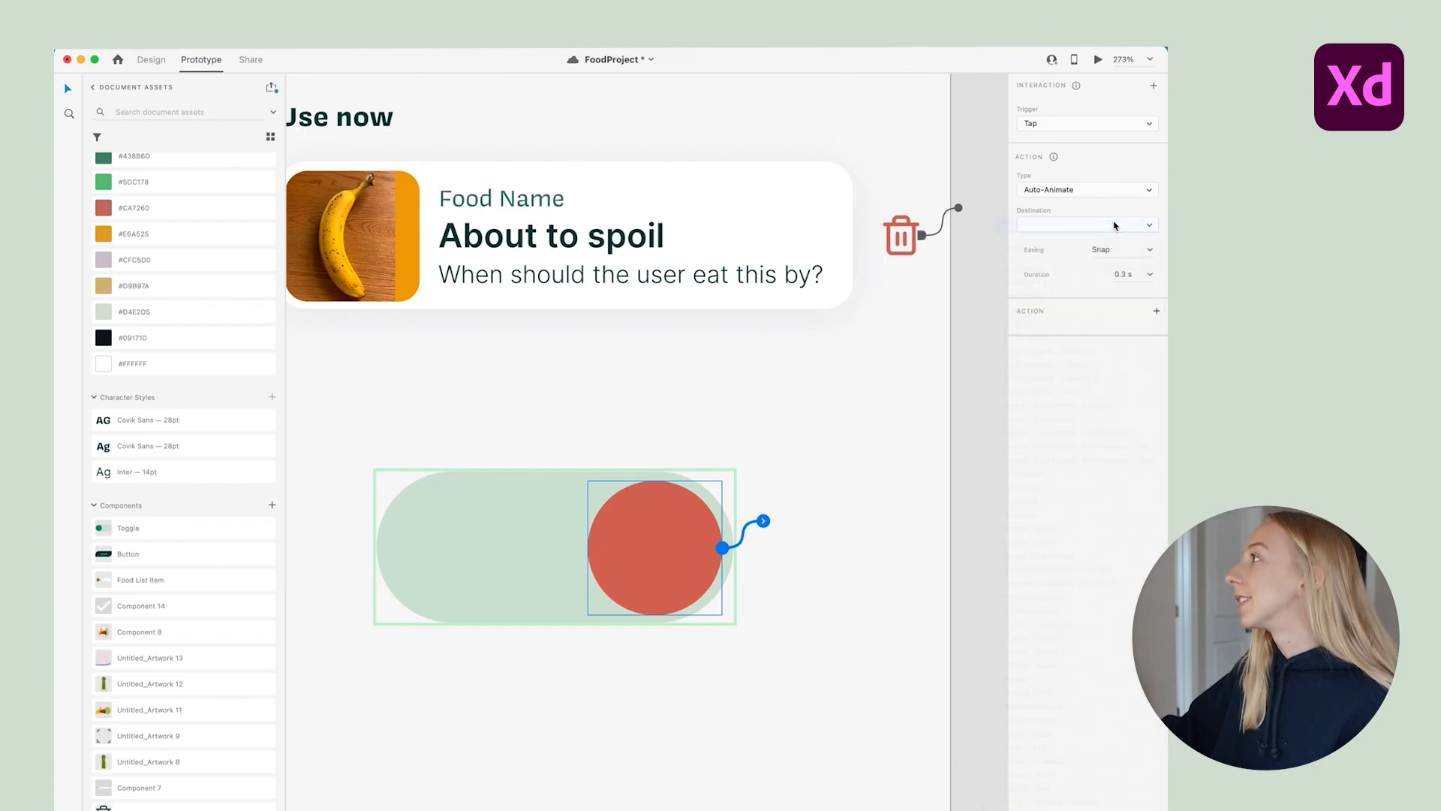
{"action": "left_click", "coordinate": [1089, 224]}
{"action": "left_click", "coordinate": [1114, 249]}
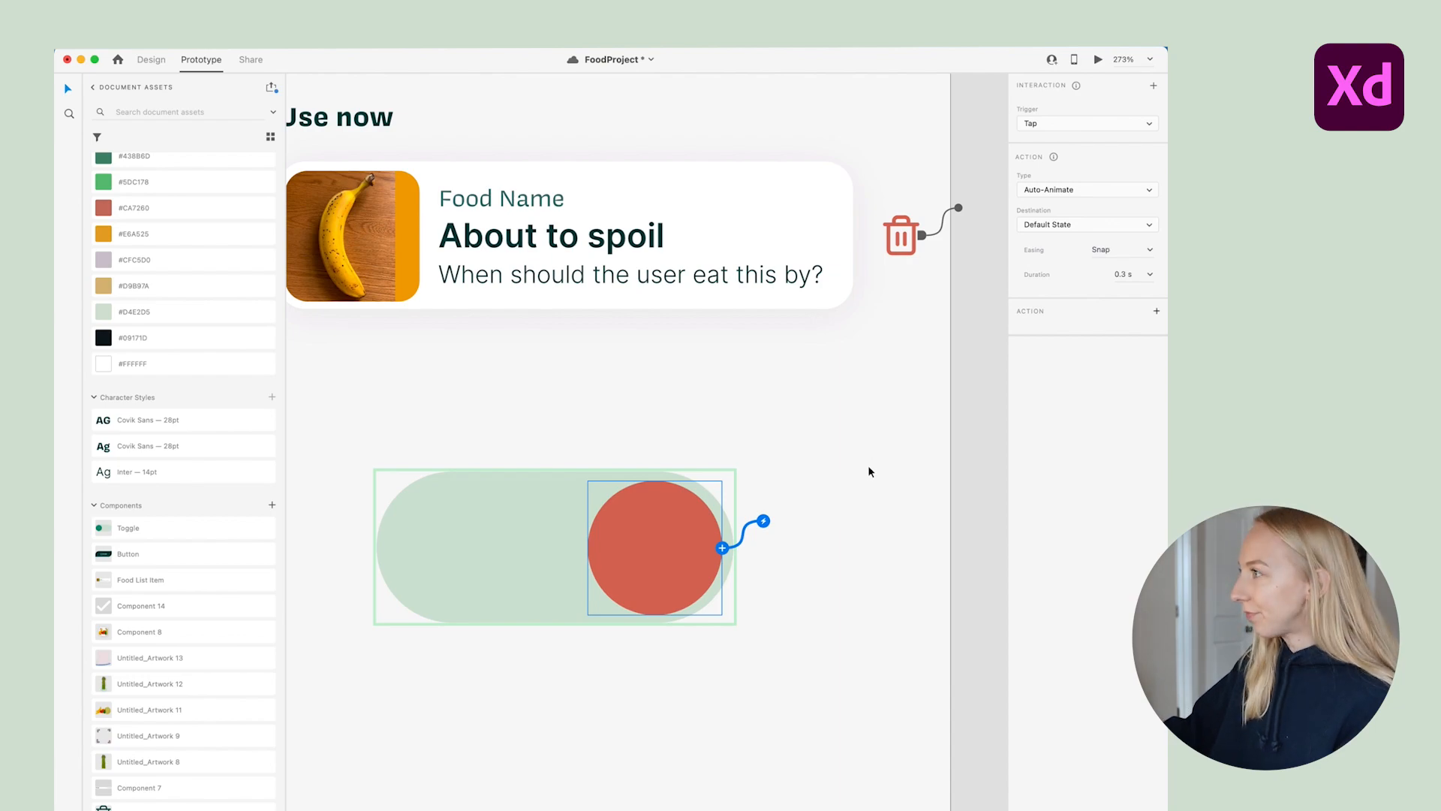
{"action": "left_click", "coordinate": [868, 467]}
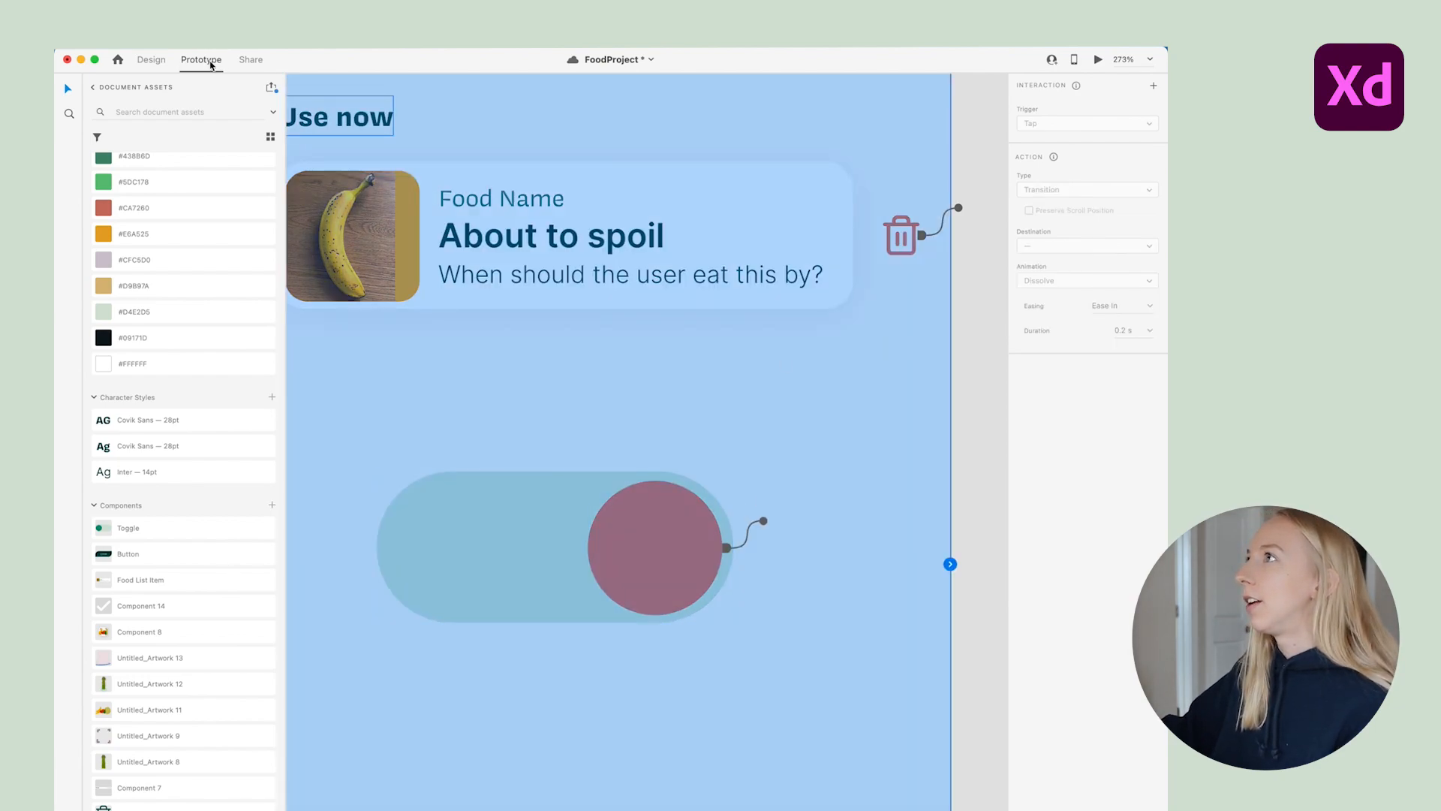
In the Default State, make tapping the knob go to the Right state
{"action": "left_click", "coordinate": [140, 62]}
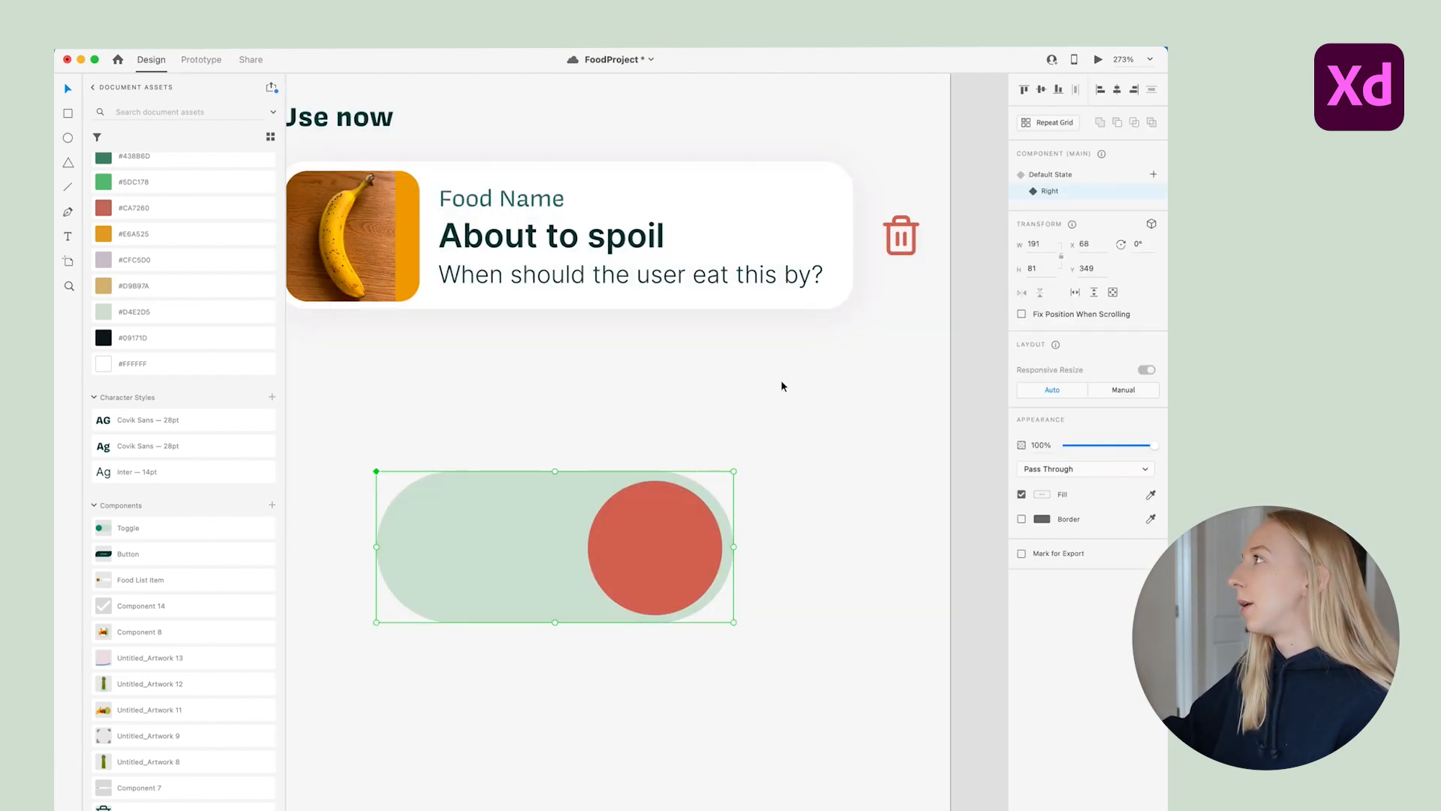
{"action": "left_click", "coordinate": [1043, 175]}
{"action": "left_click", "coordinate": [202, 59]}
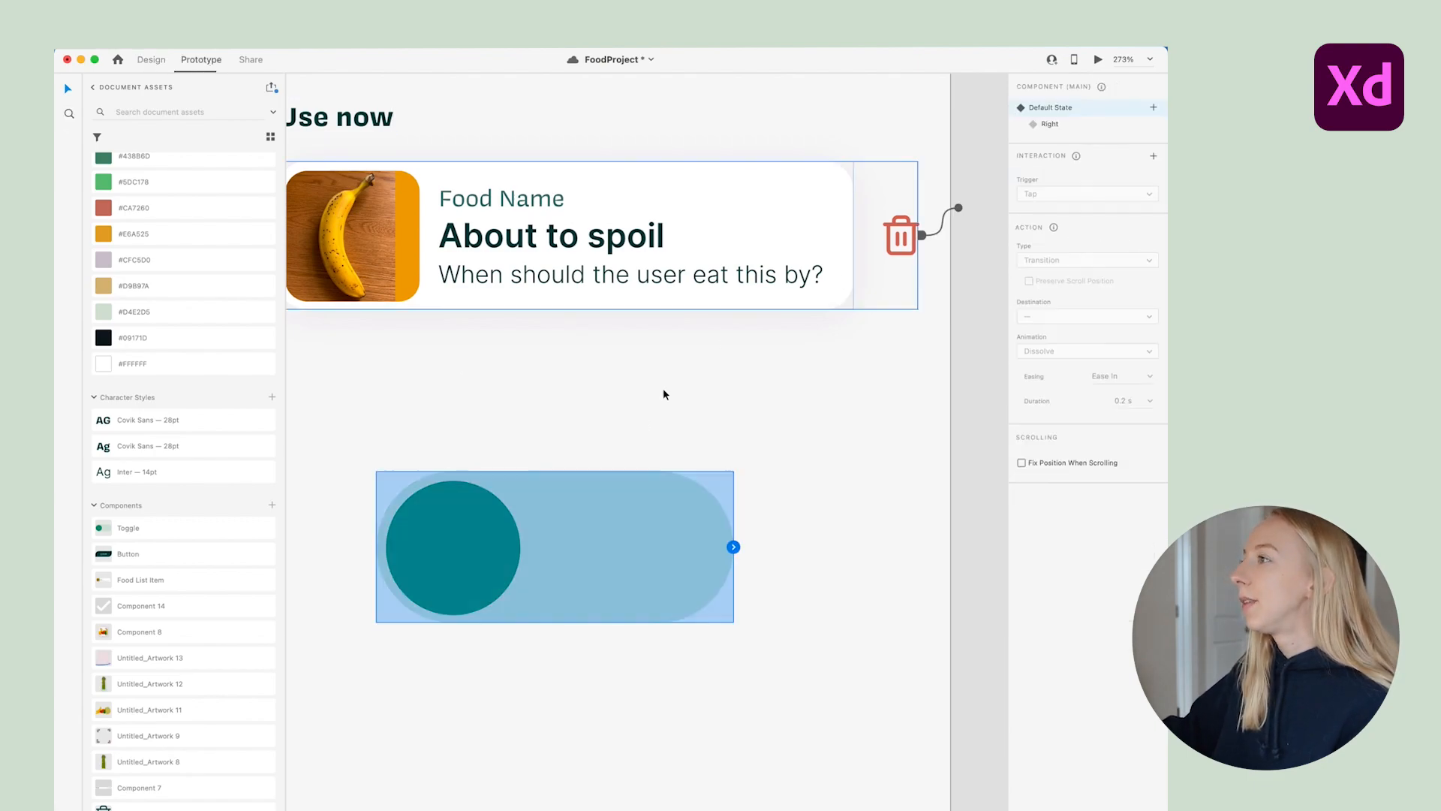
{"action": "double_click", "coordinate": [469, 553]}
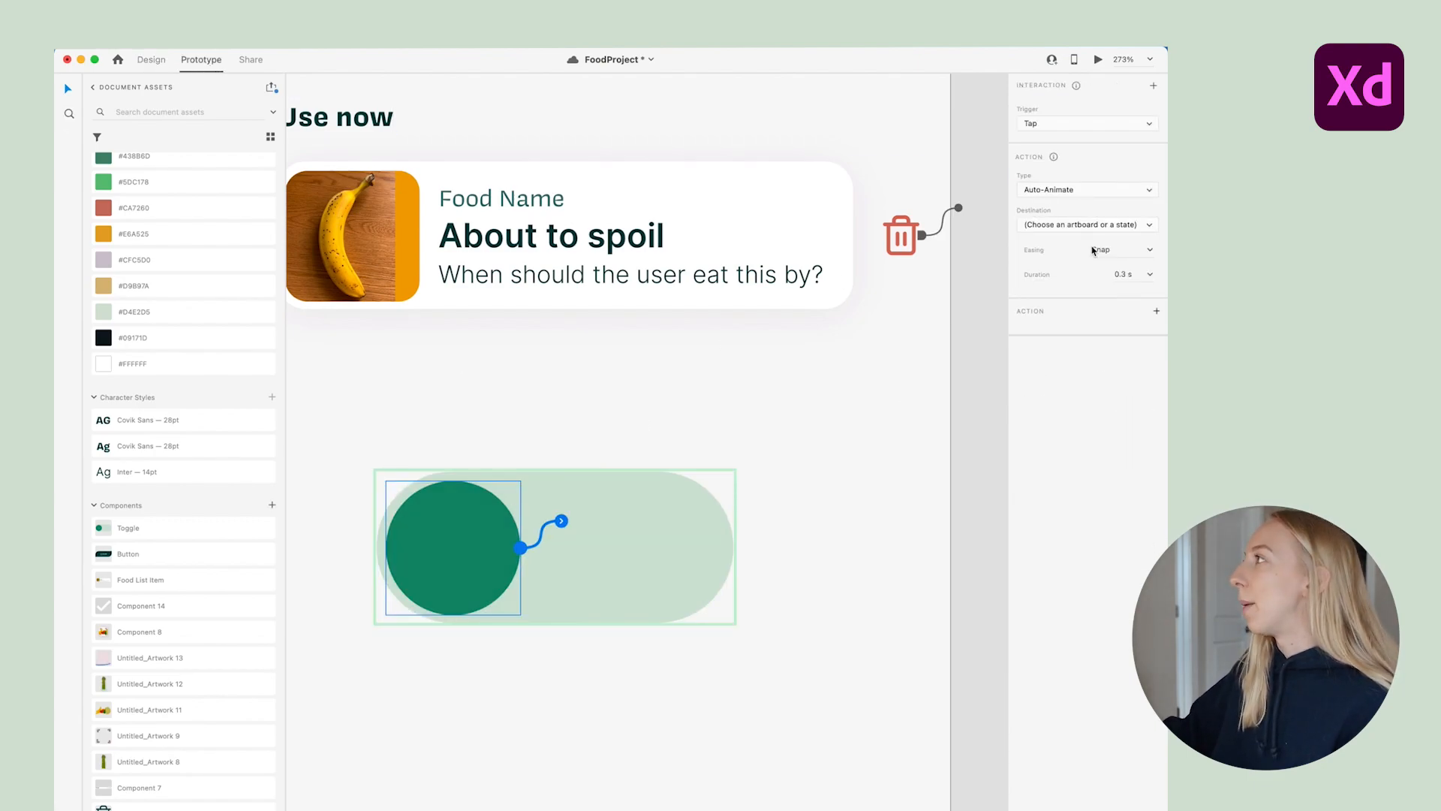
{"action": "left_click", "coordinate": [1066, 225]}
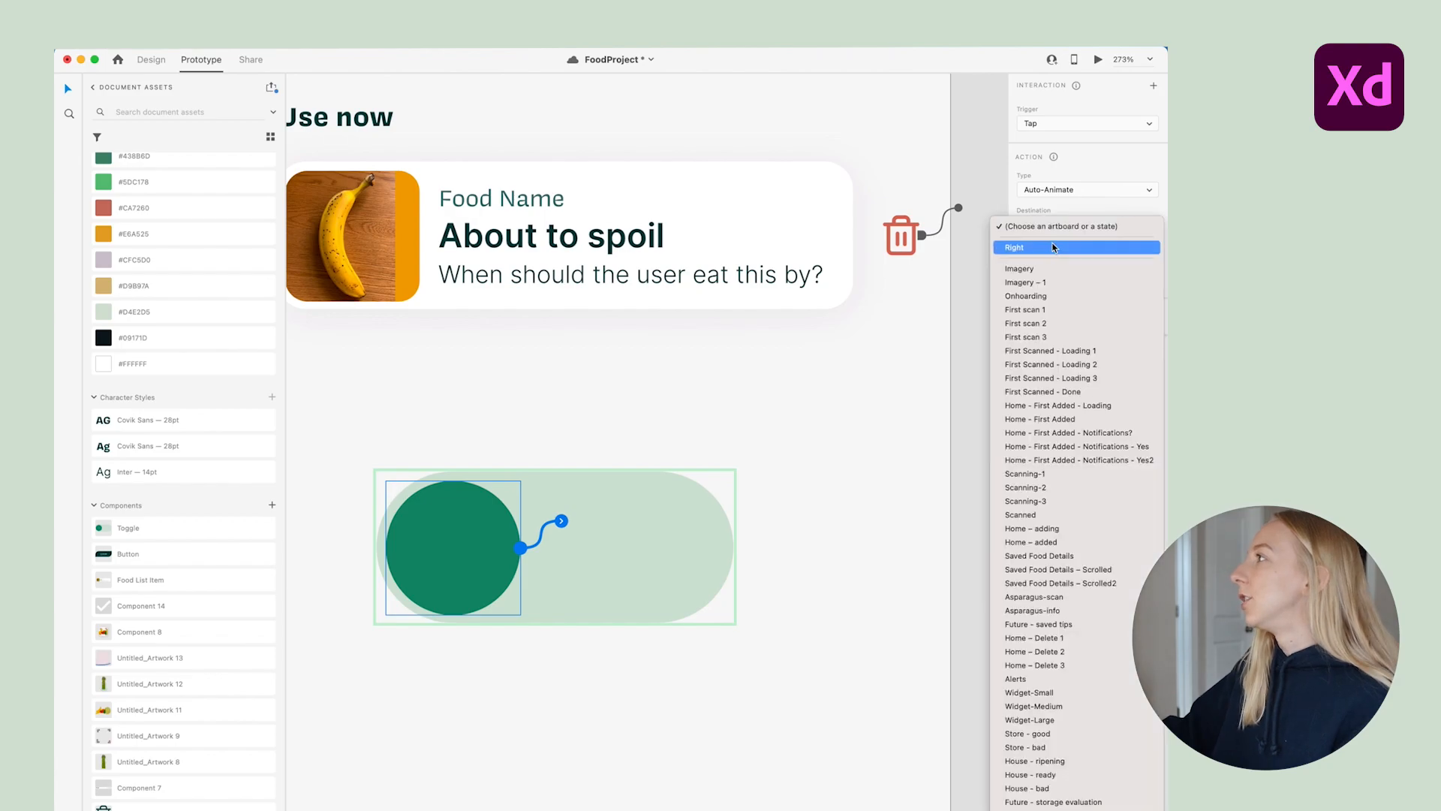
{"action": "left_click", "coordinate": [1050, 247]}
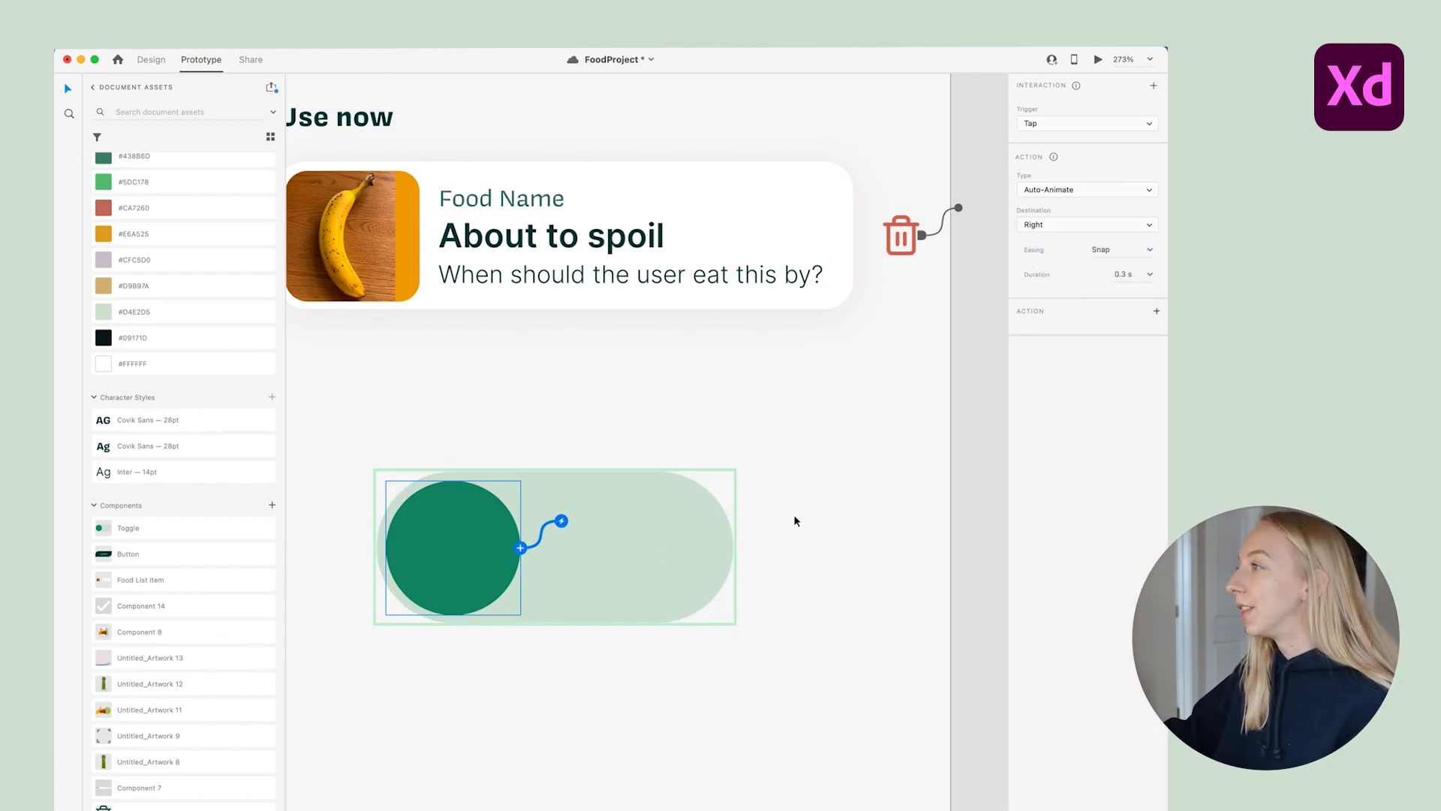
{"action": "left_click", "coordinate": [486, 448]}
{"action": "key", "text": "ctrl+Tab"}
{"action": "key", "text": "super+3"}
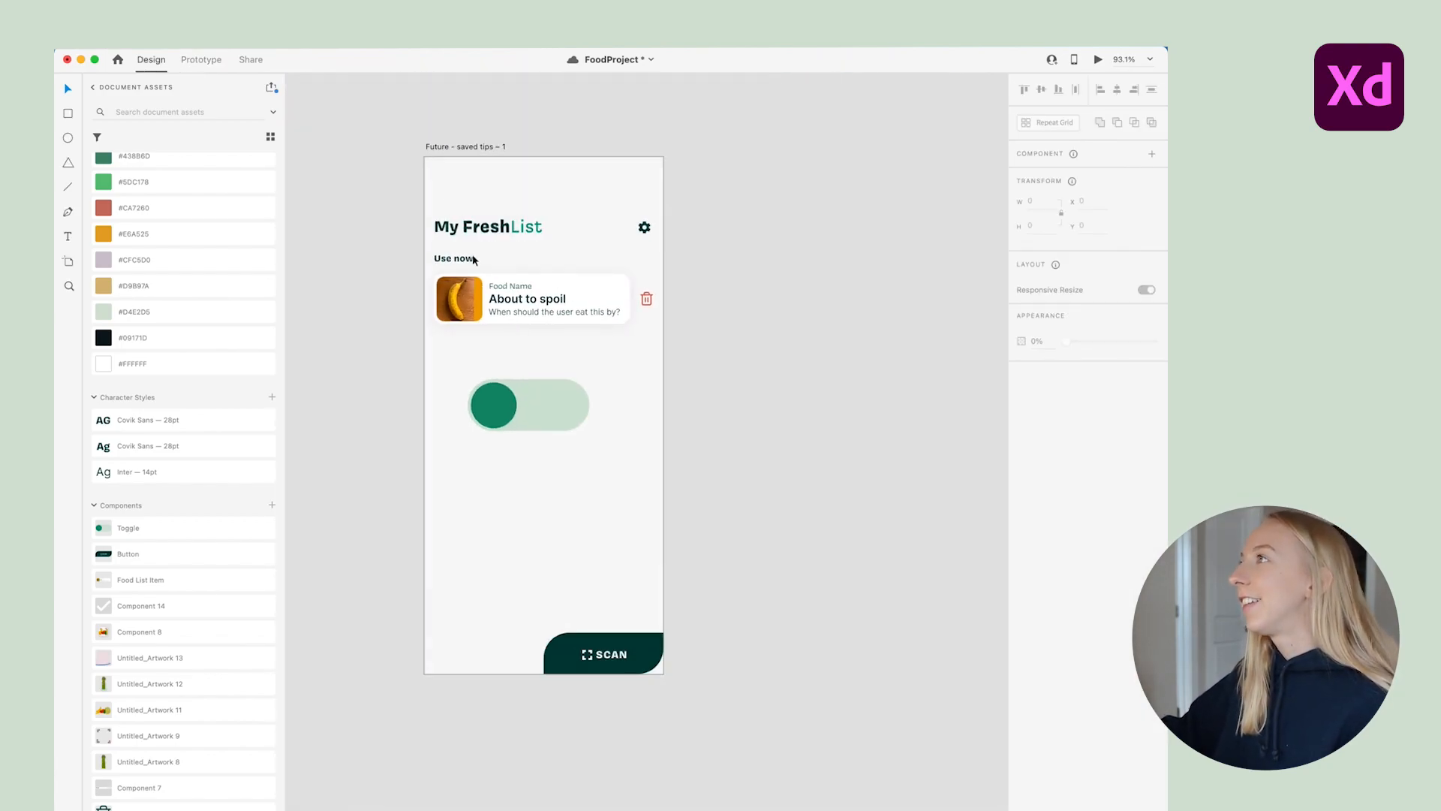
{"action": "left_click", "coordinate": [1101, 59]}
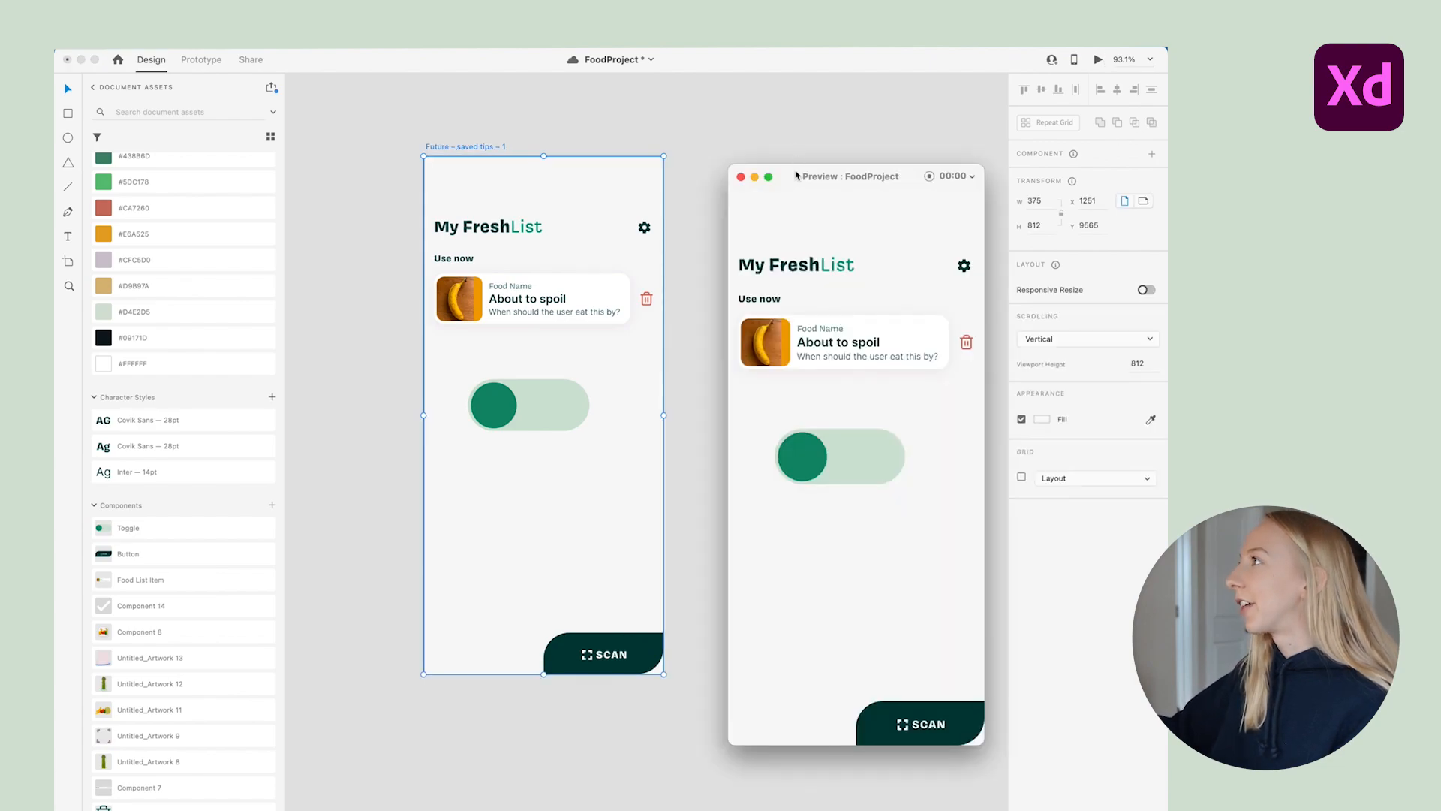
{"action": "left_click", "coordinate": [796, 479]}
{"action": "left_click", "coordinate": [887, 457]}
{"action": "left_click", "coordinate": [868, 455]}
{"action": "left_click", "coordinate": [874, 460]}
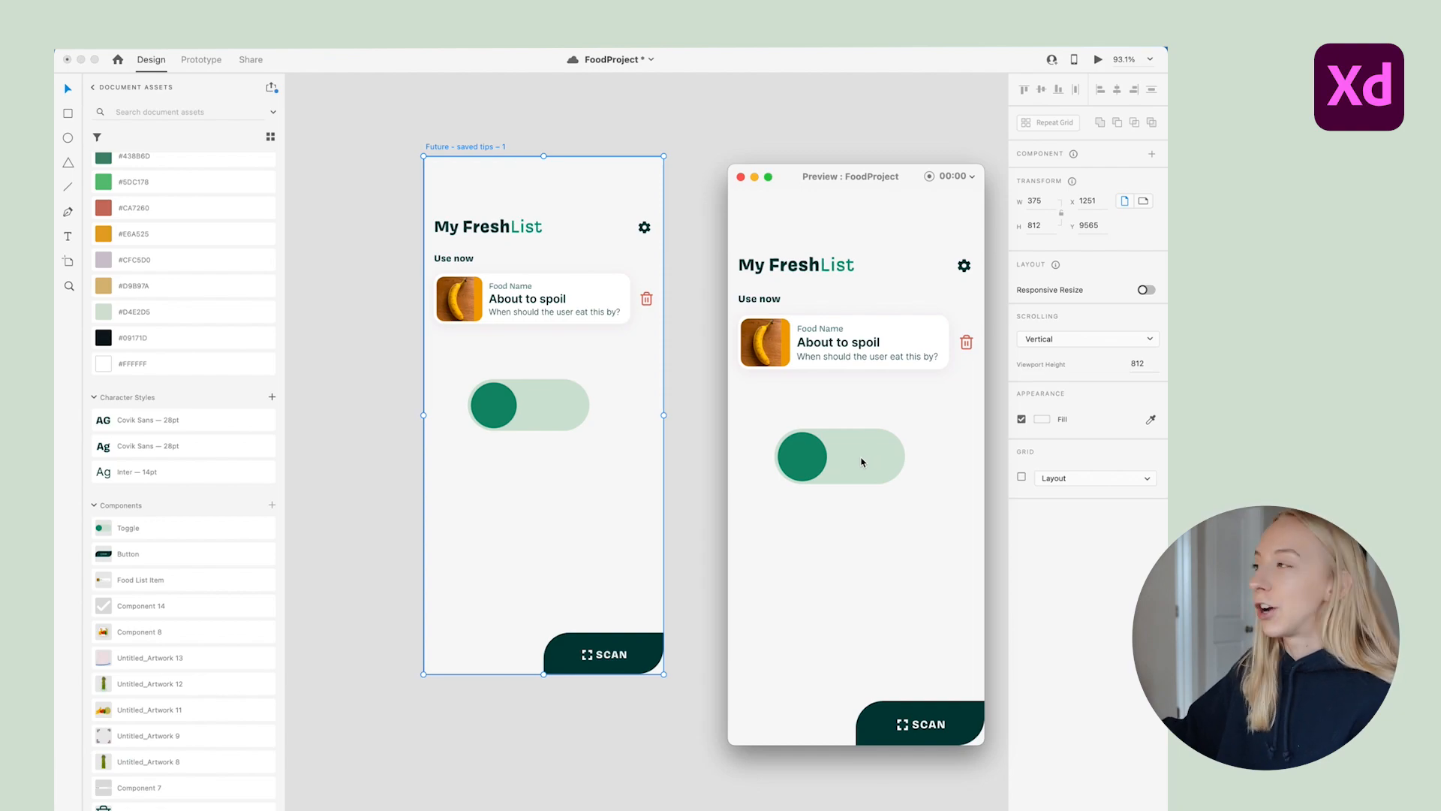
{"action": "left_click", "coordinate": [814, 463]}
{"action": "left_click", "coordinate": [880, 456]}
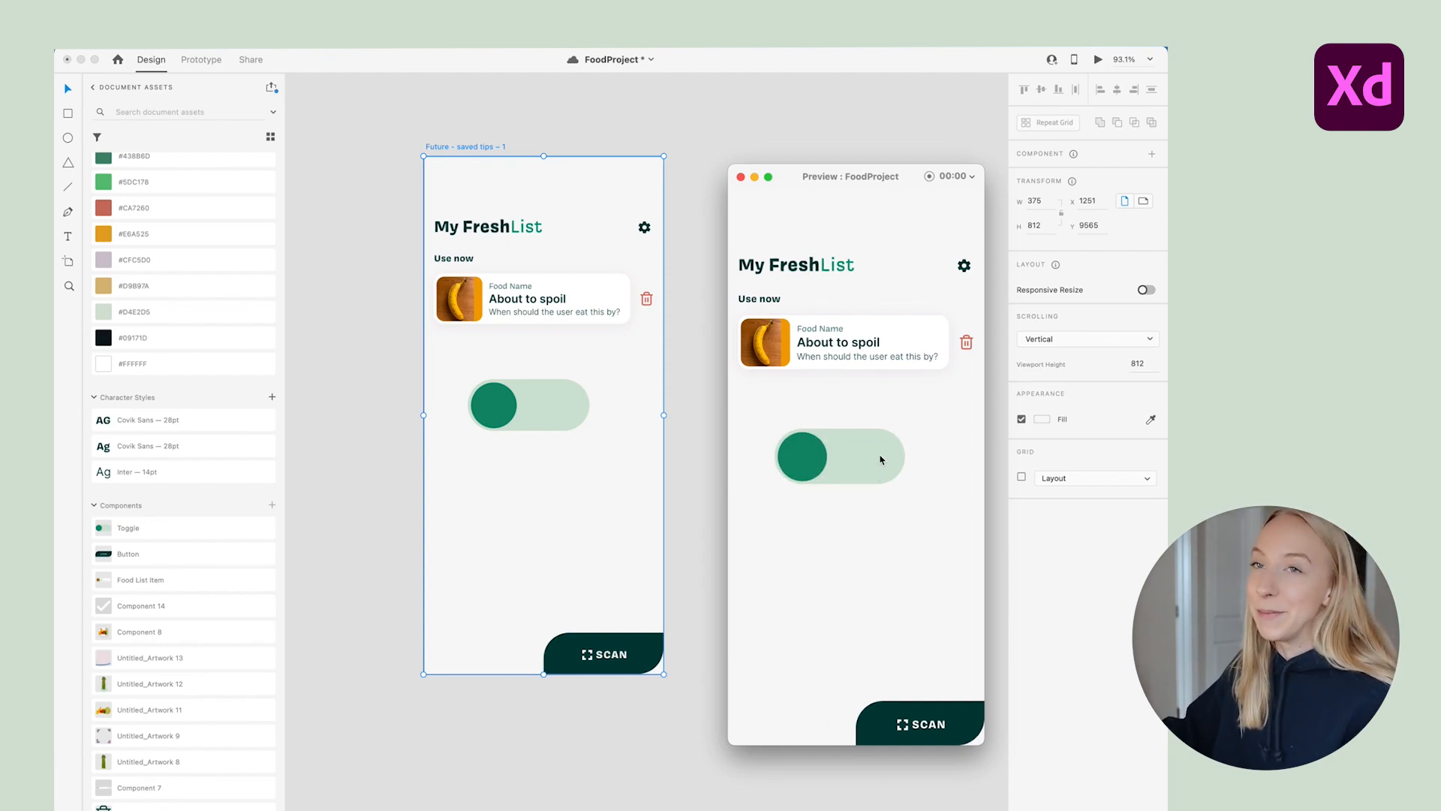
{"action": "left_click", "coordinate": [808, 451]}
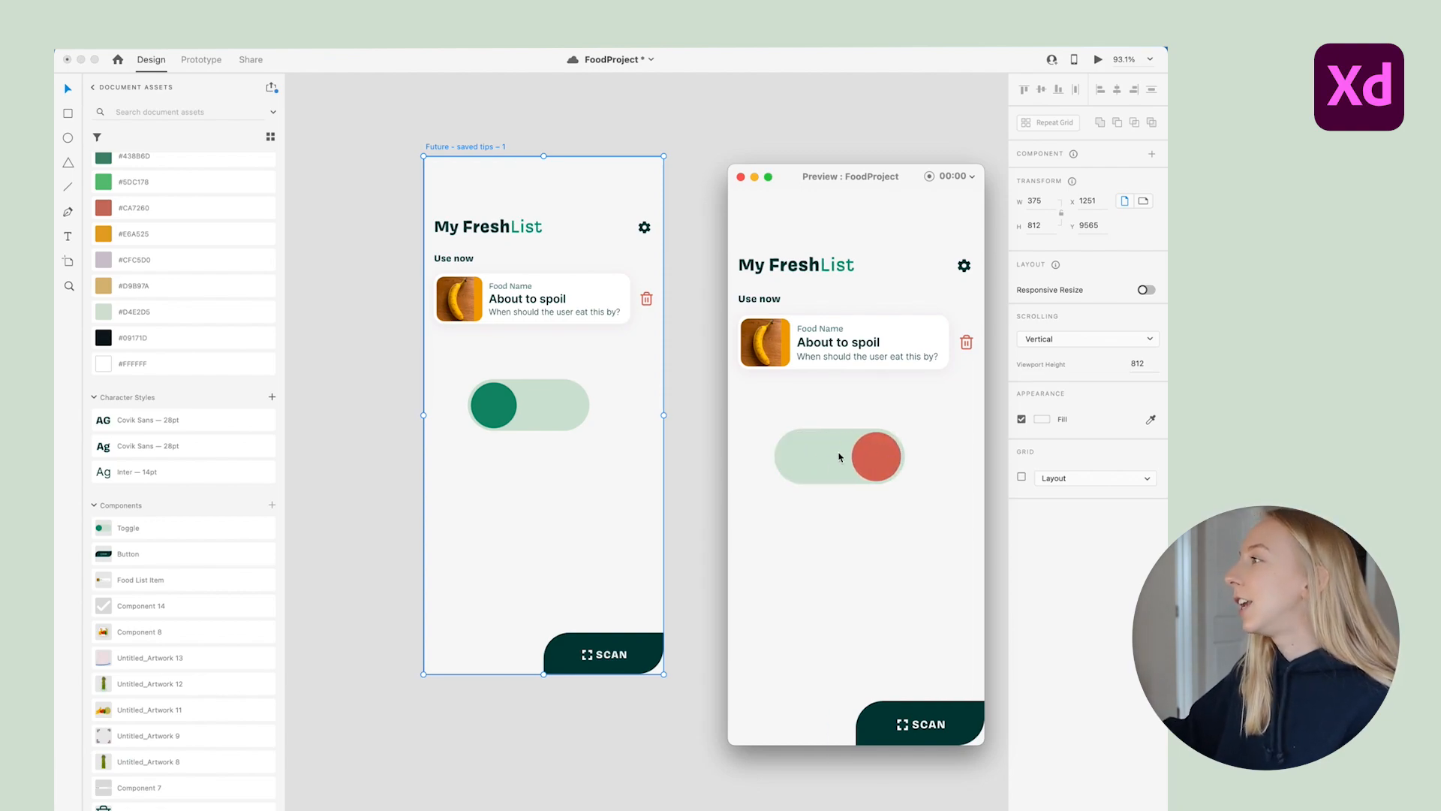
{"action": "left_click_drag", "start_coordinate": [824, 175], "coordinate": [769, 134]}
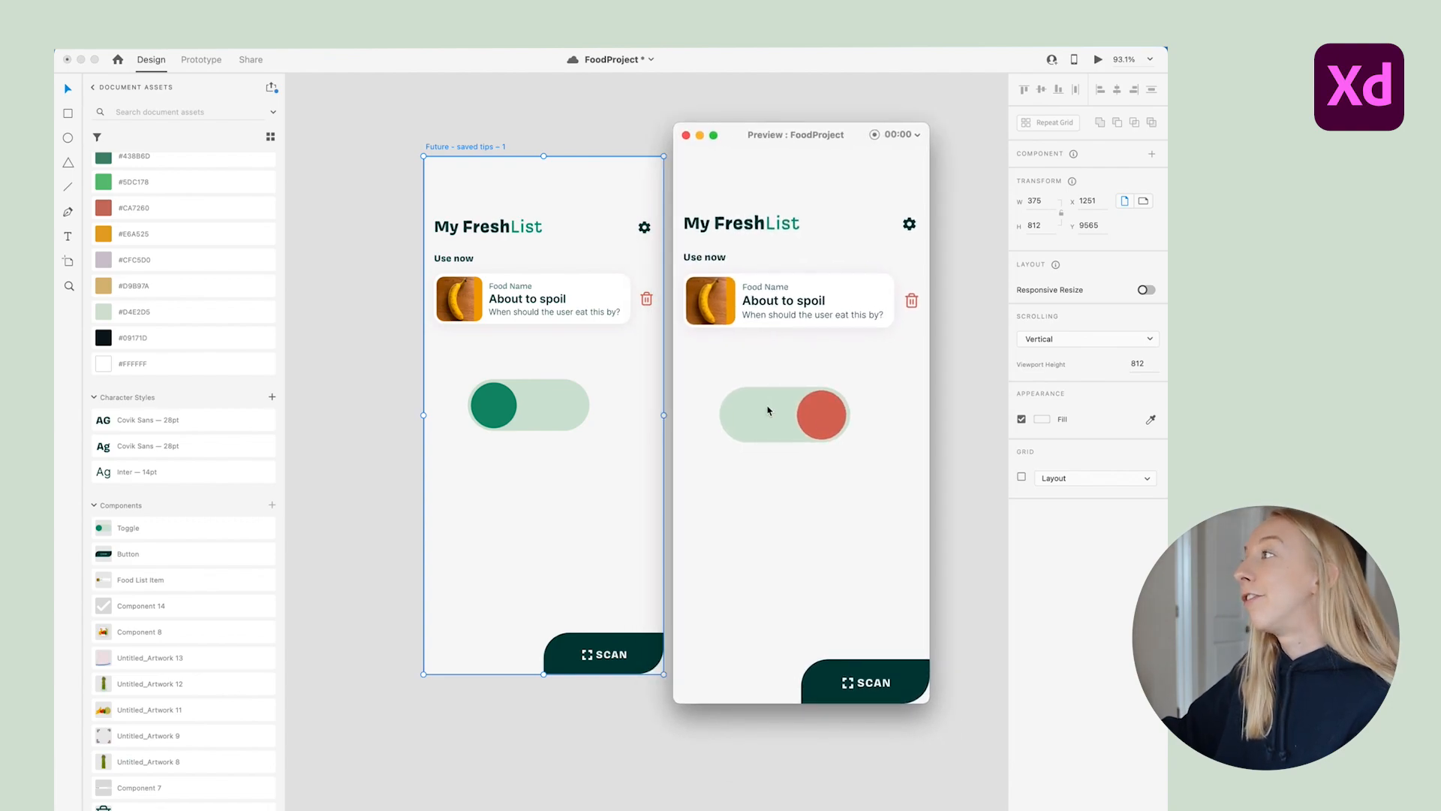
{"action": "left_click", "coordinate": [686, 135]}
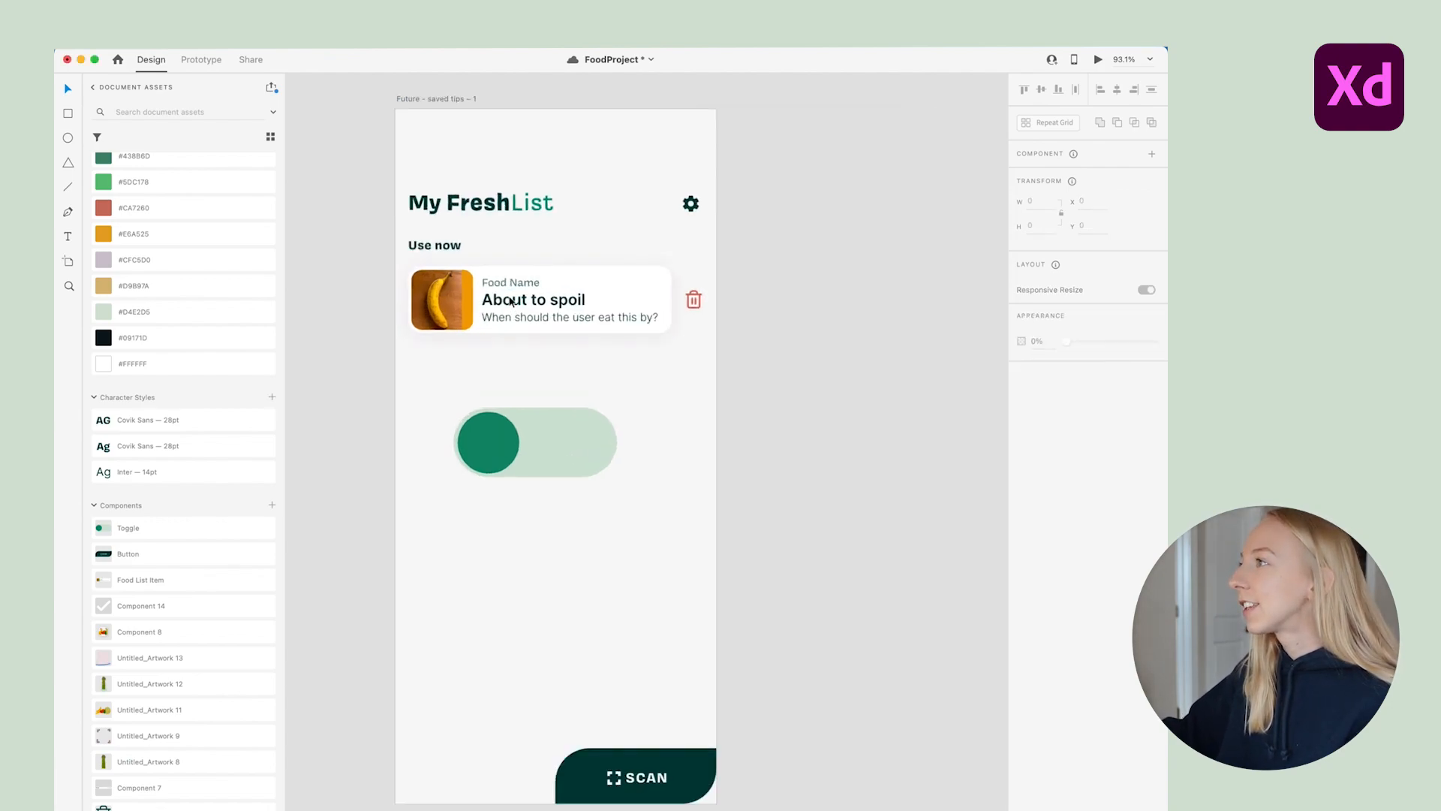